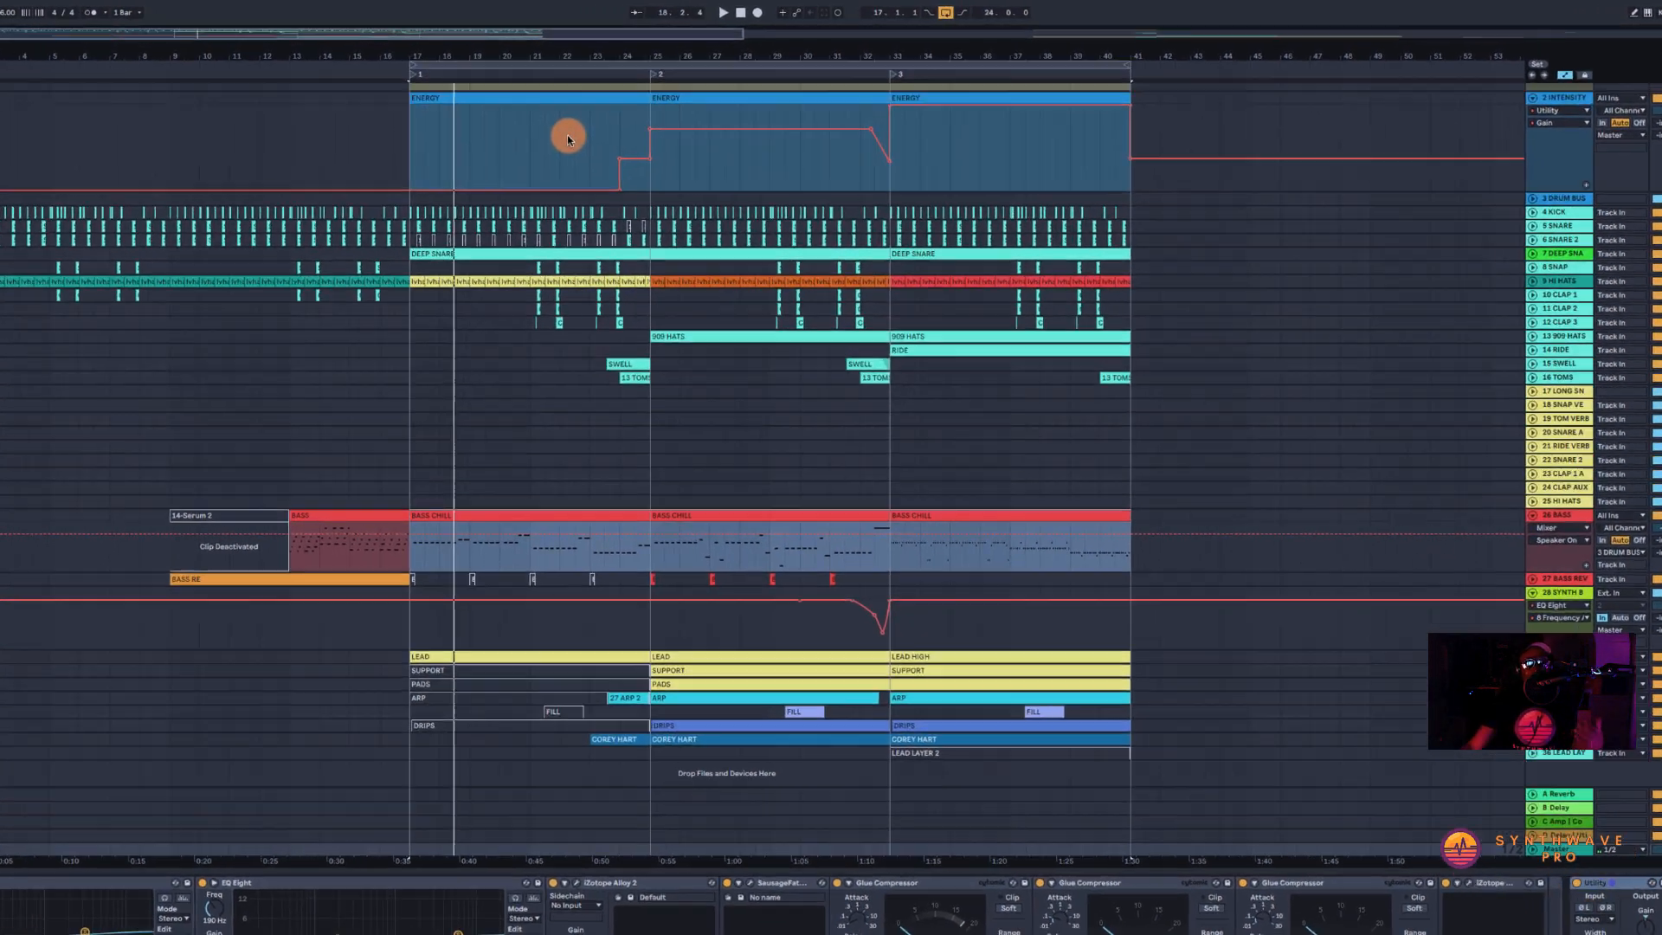
# - Select the ENERGY clips of the three sections one after another on the INTENSITY track
pyautogui.scroll(2, 594, 127)
pyautogui.click(483, 133)
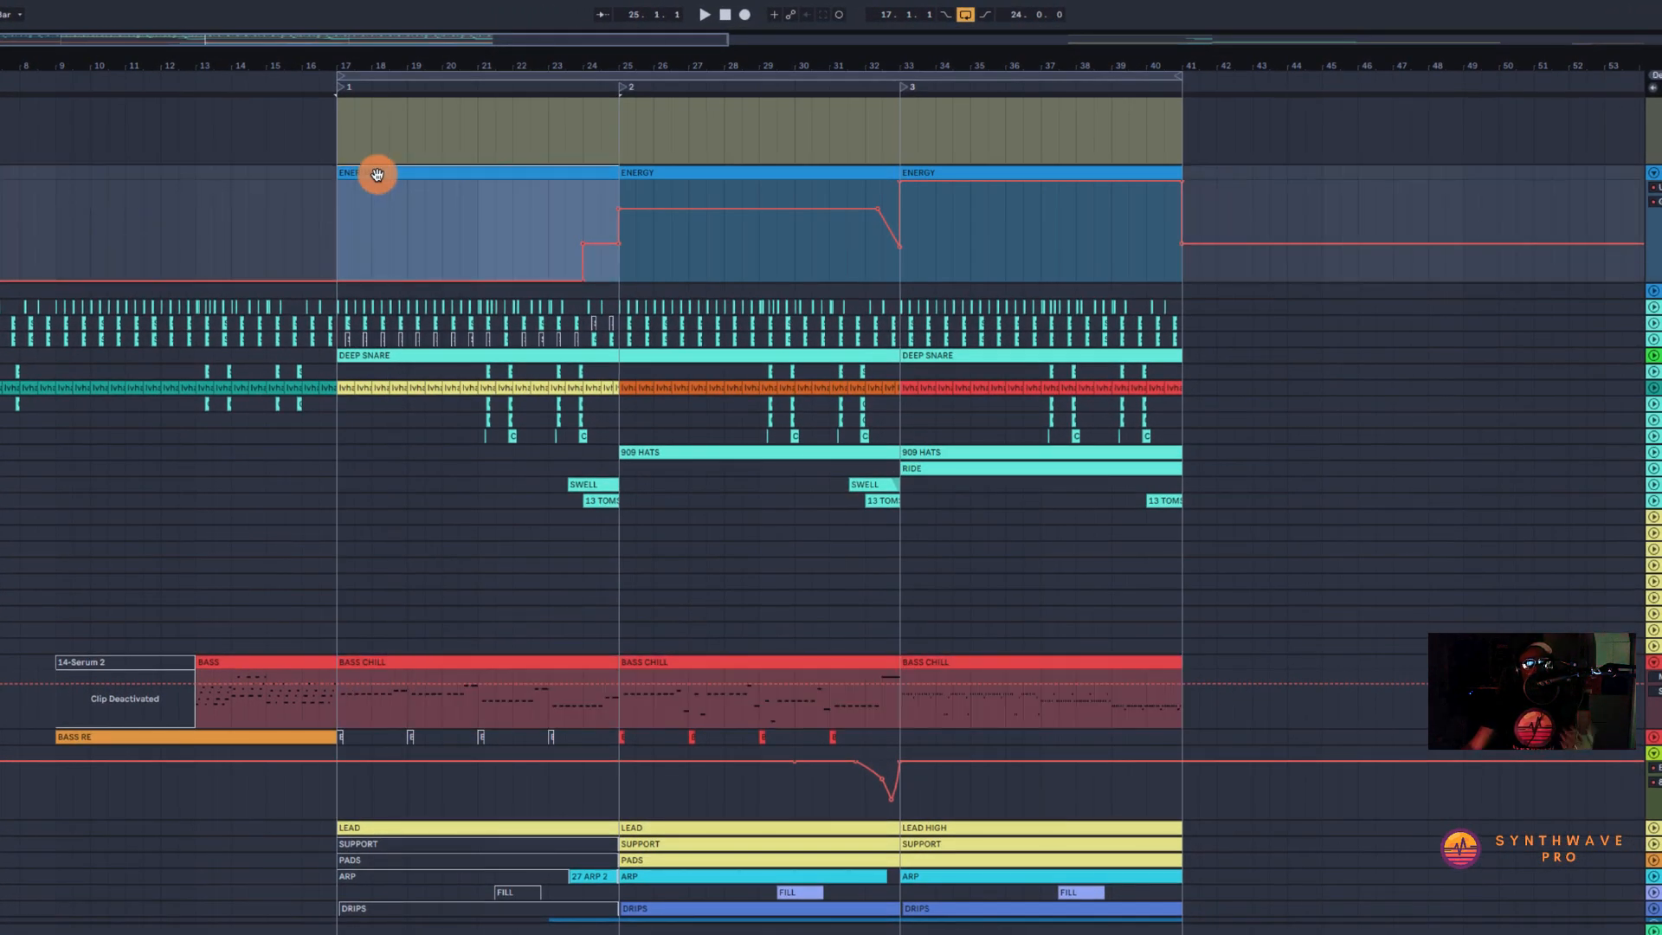
pyautogui.click(654, 176)
pyautogui.click(997, 176)
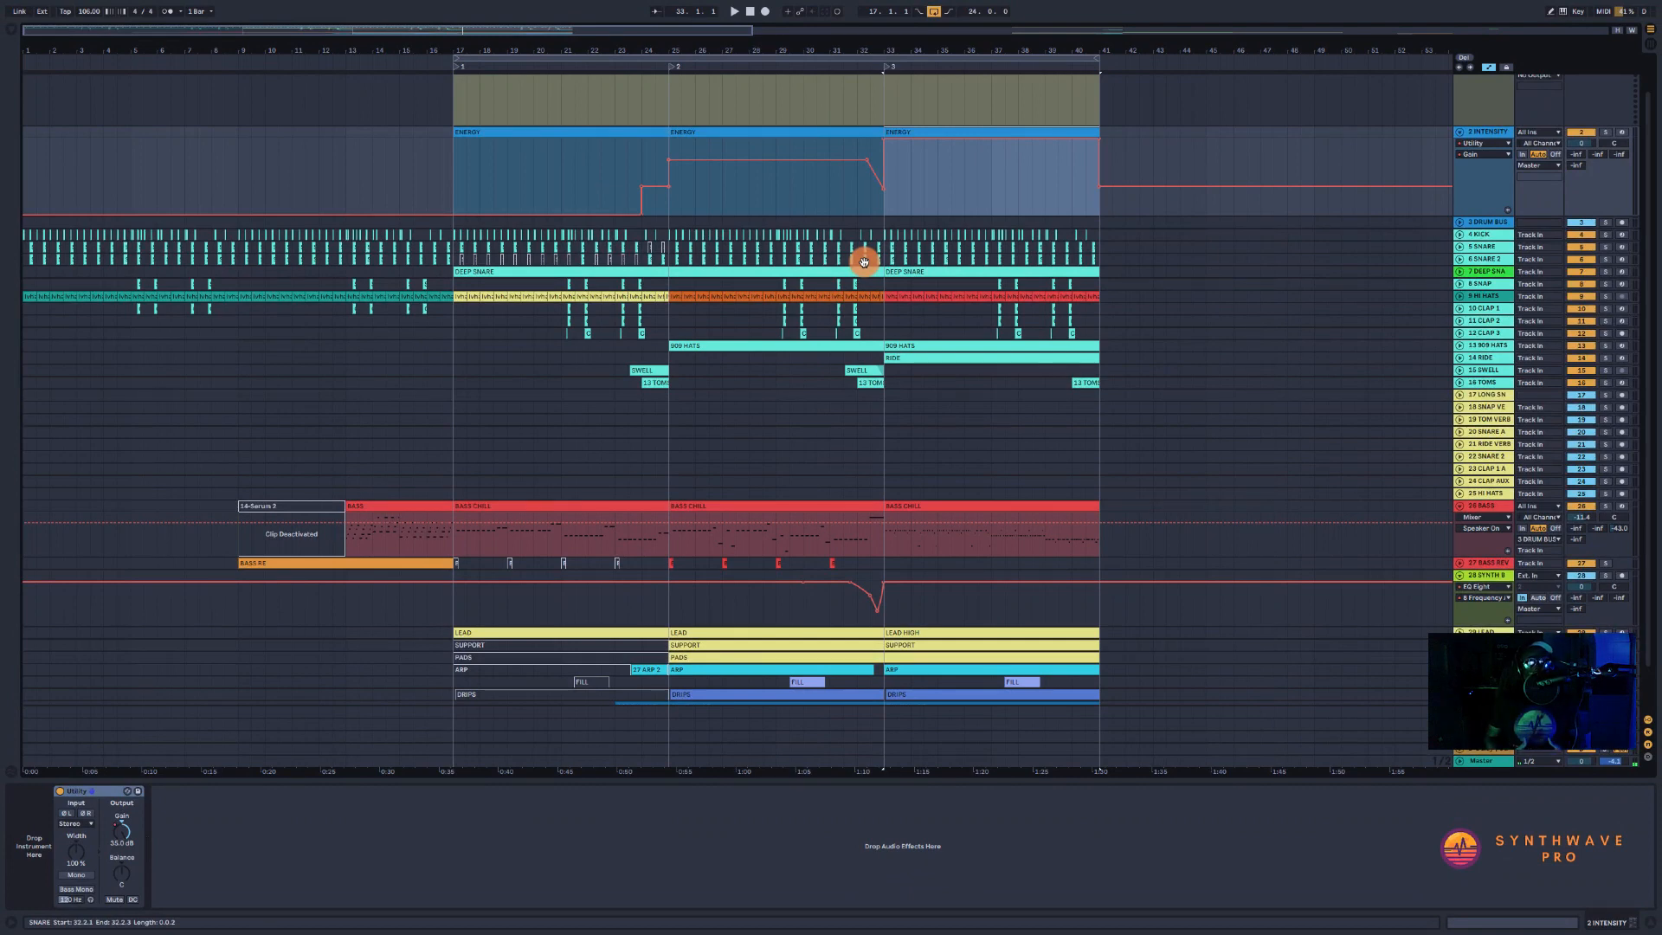
pyautogui.scroll(2, 870, 247)
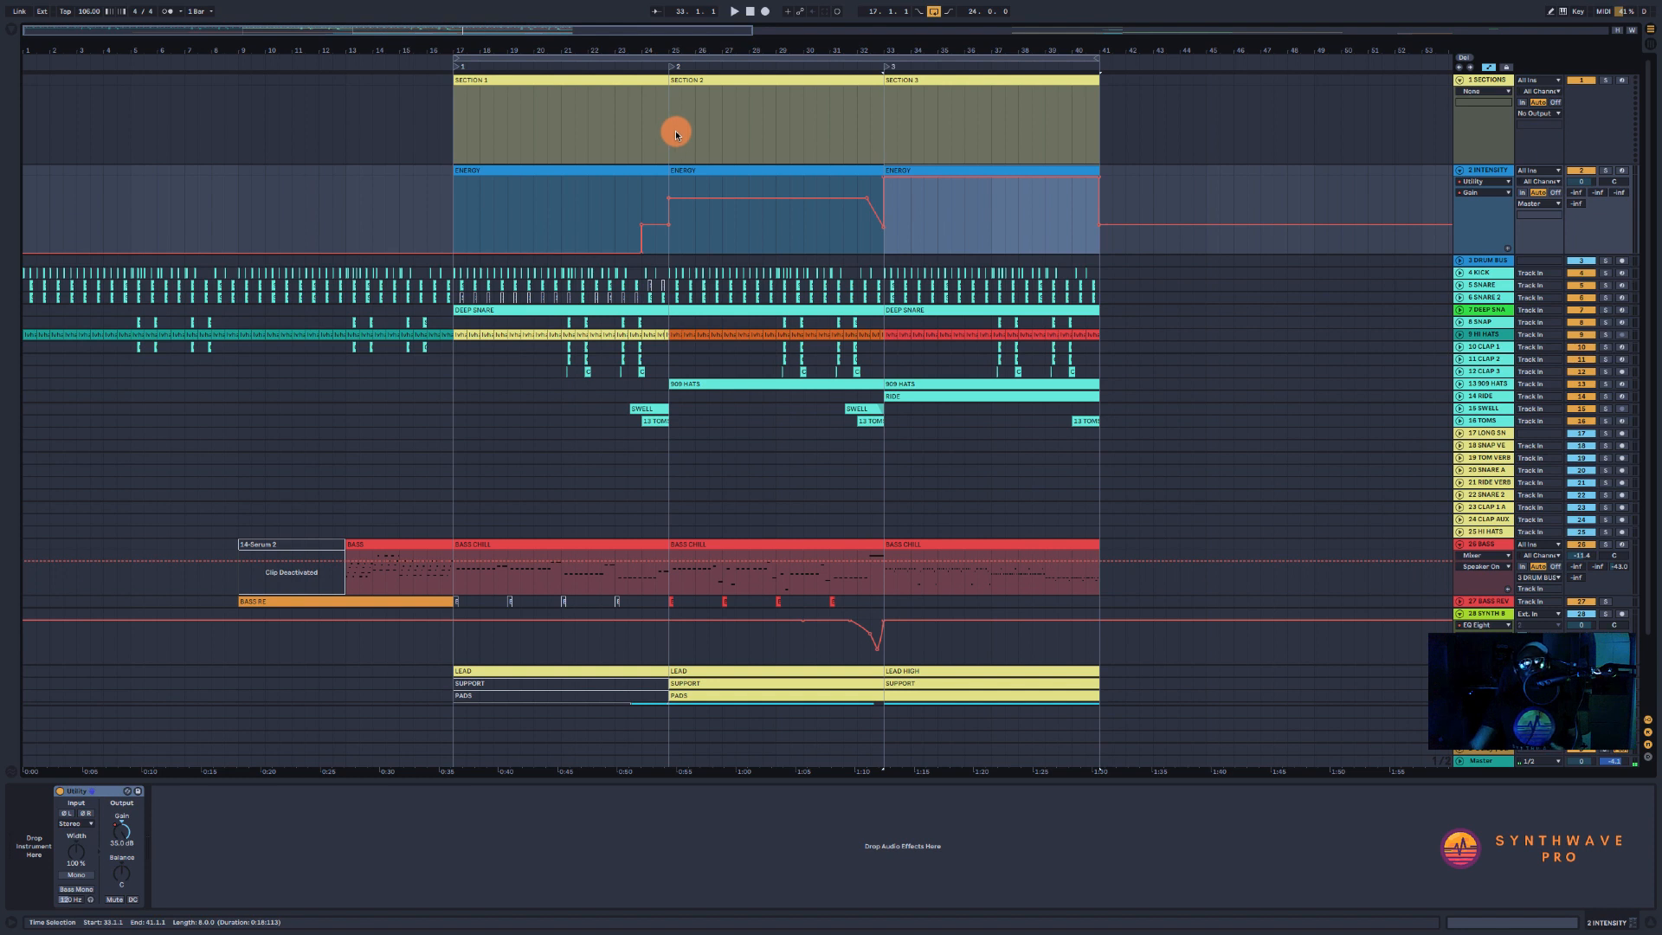
# - Select the loop spanning Sections 1 to 3 and play the full arrangement from bar 17
pyautogui.click(537, 56)
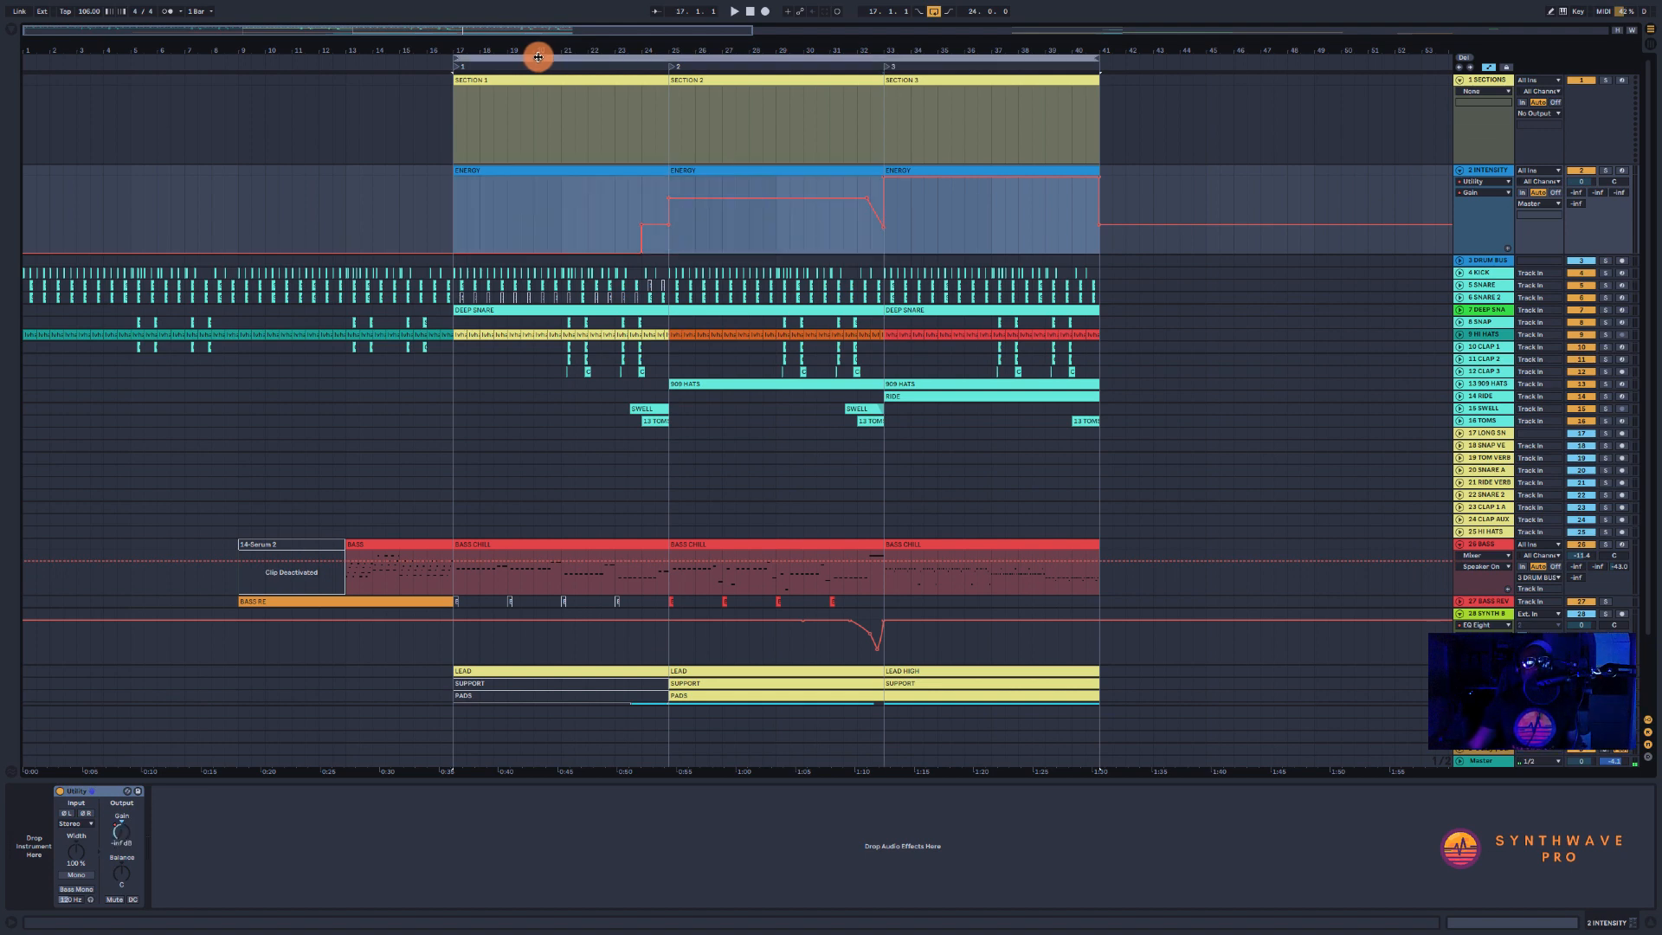
pyautogui.press('space')
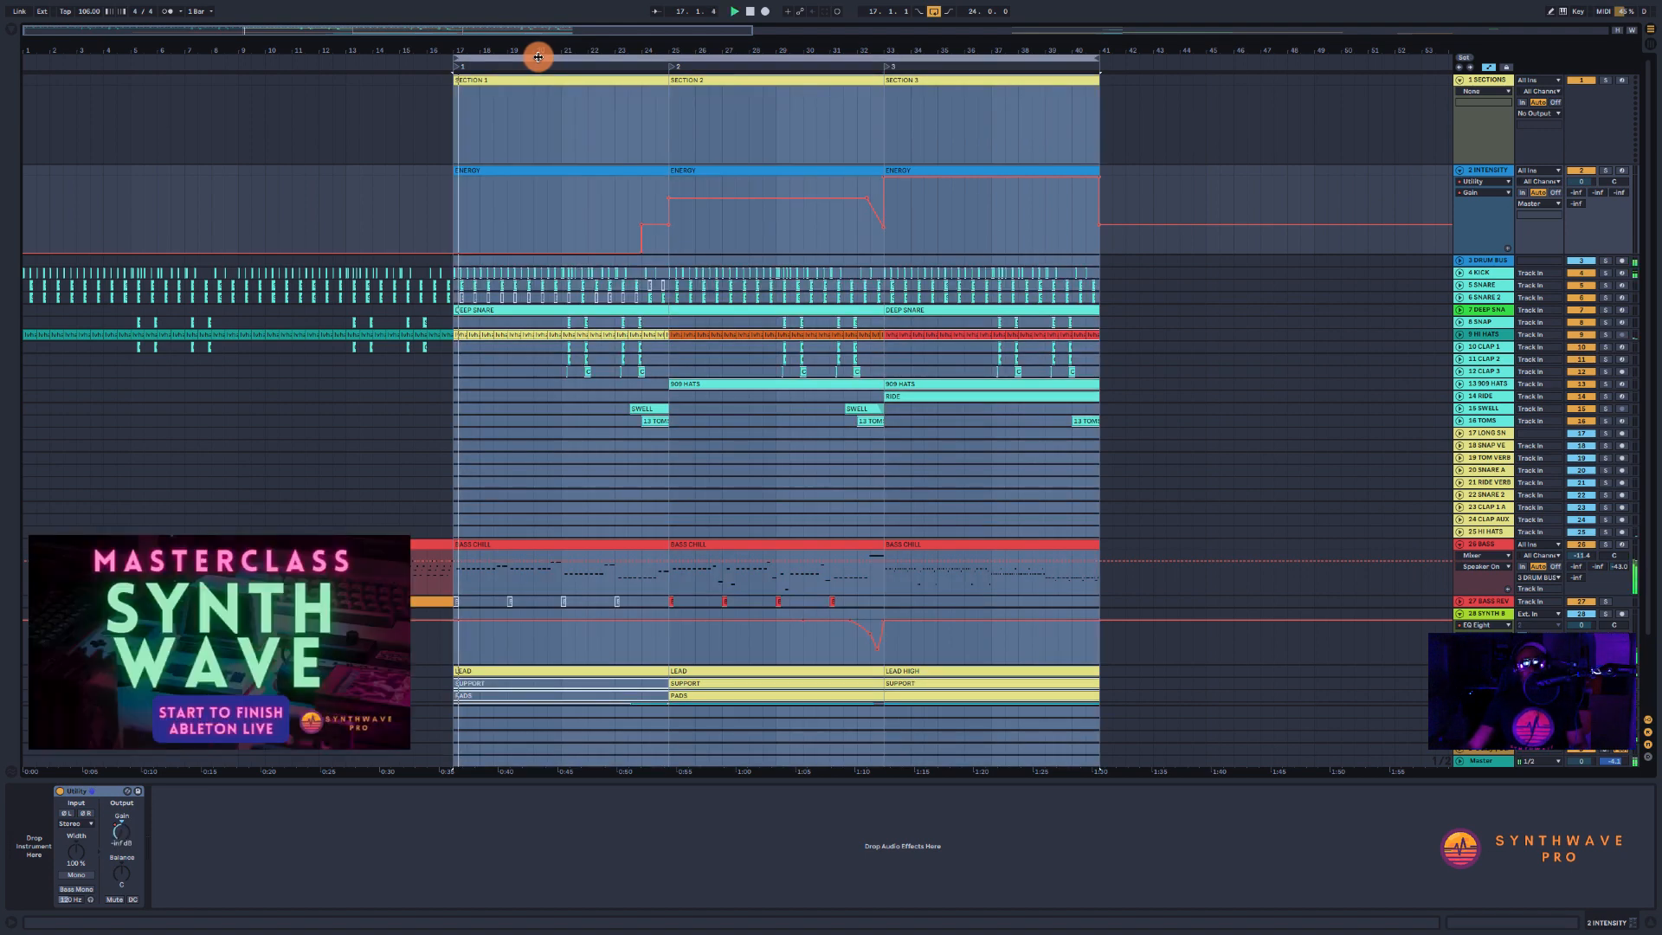
pyautogui.click(736, 129)
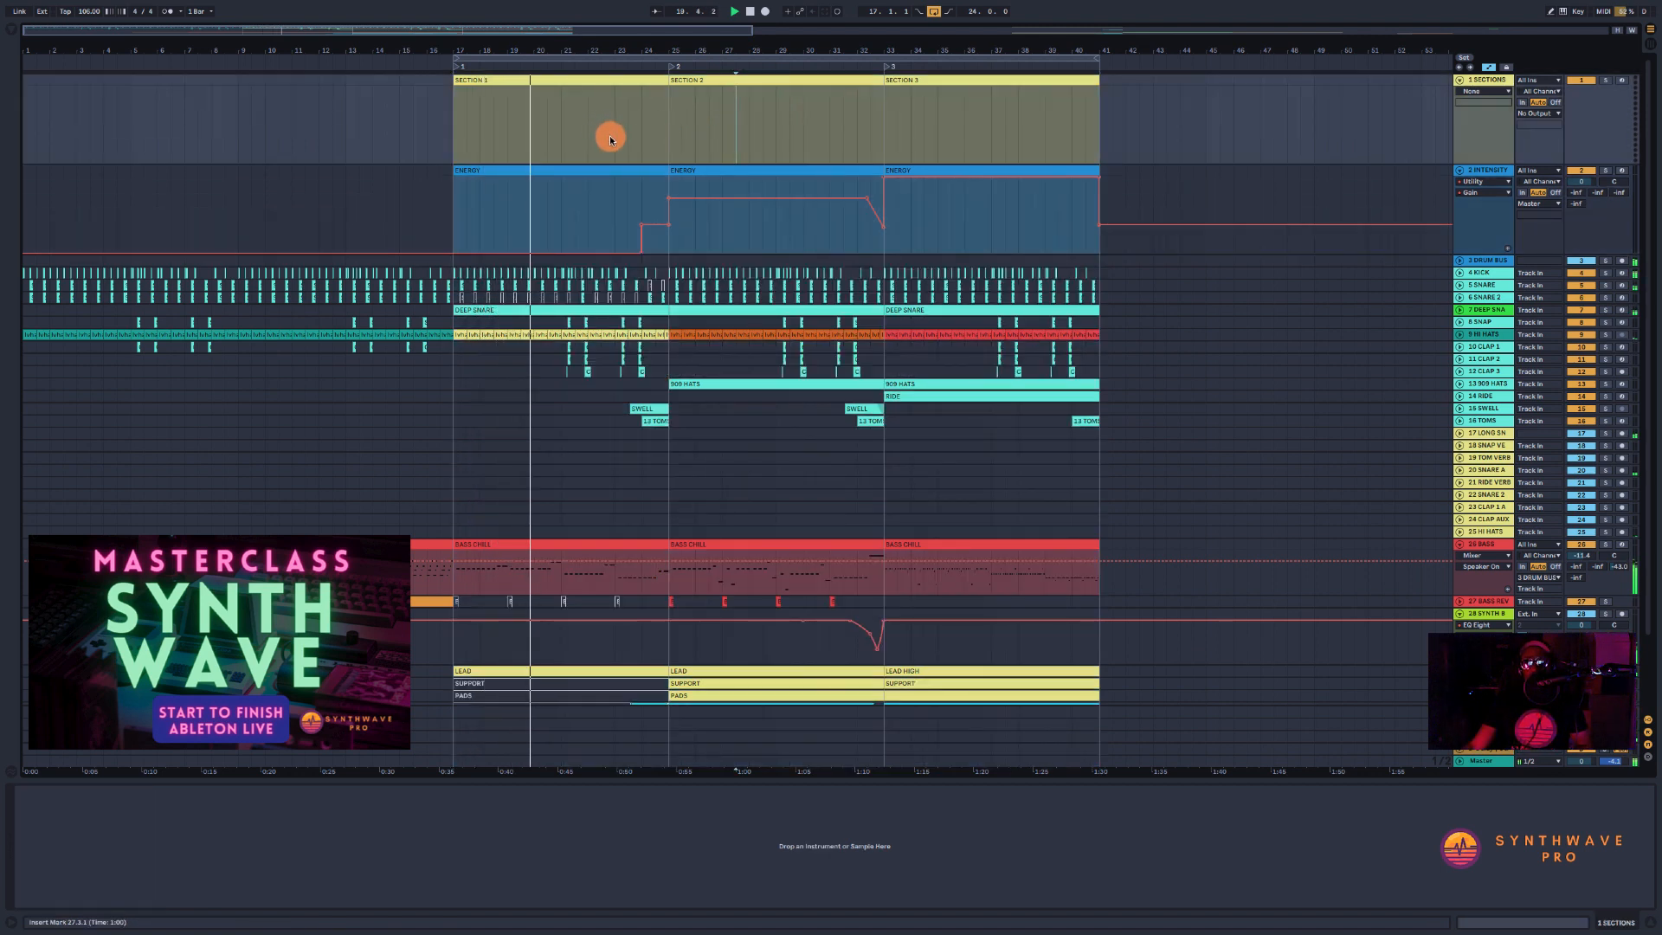
pyautogui.scroll(-3, 698, 294)
pyautogui.scroll(3, 698, 295)
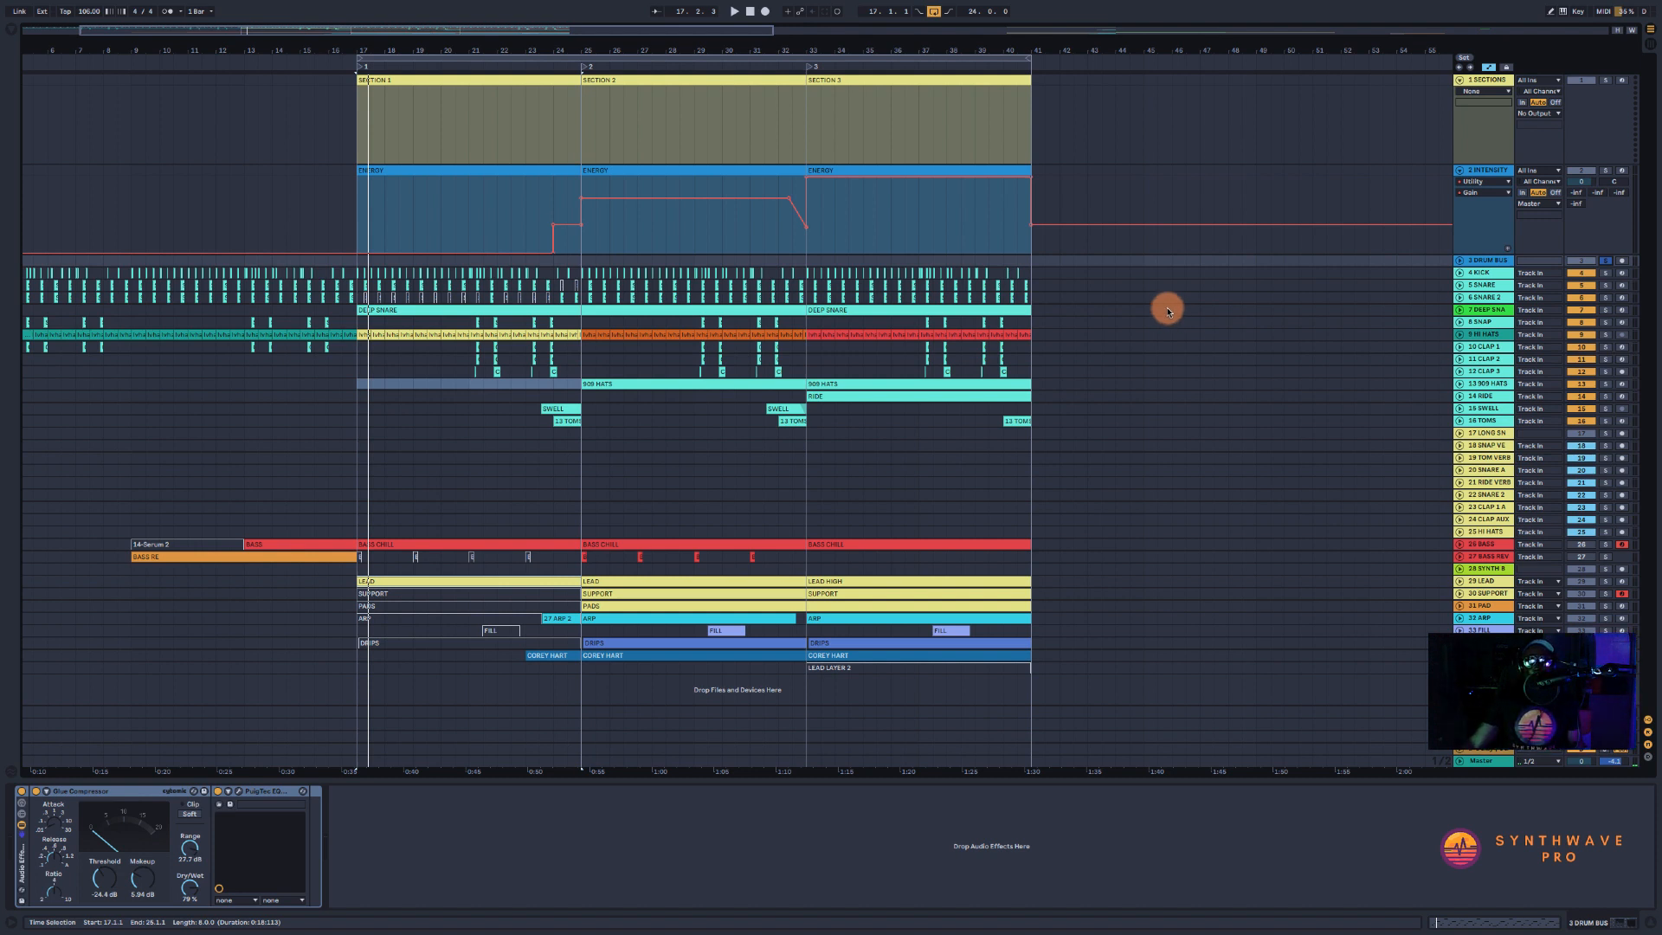
# - Play the soloed drum bus across the looped sections from the start of Section 1
pyautogui.click(453, 59)
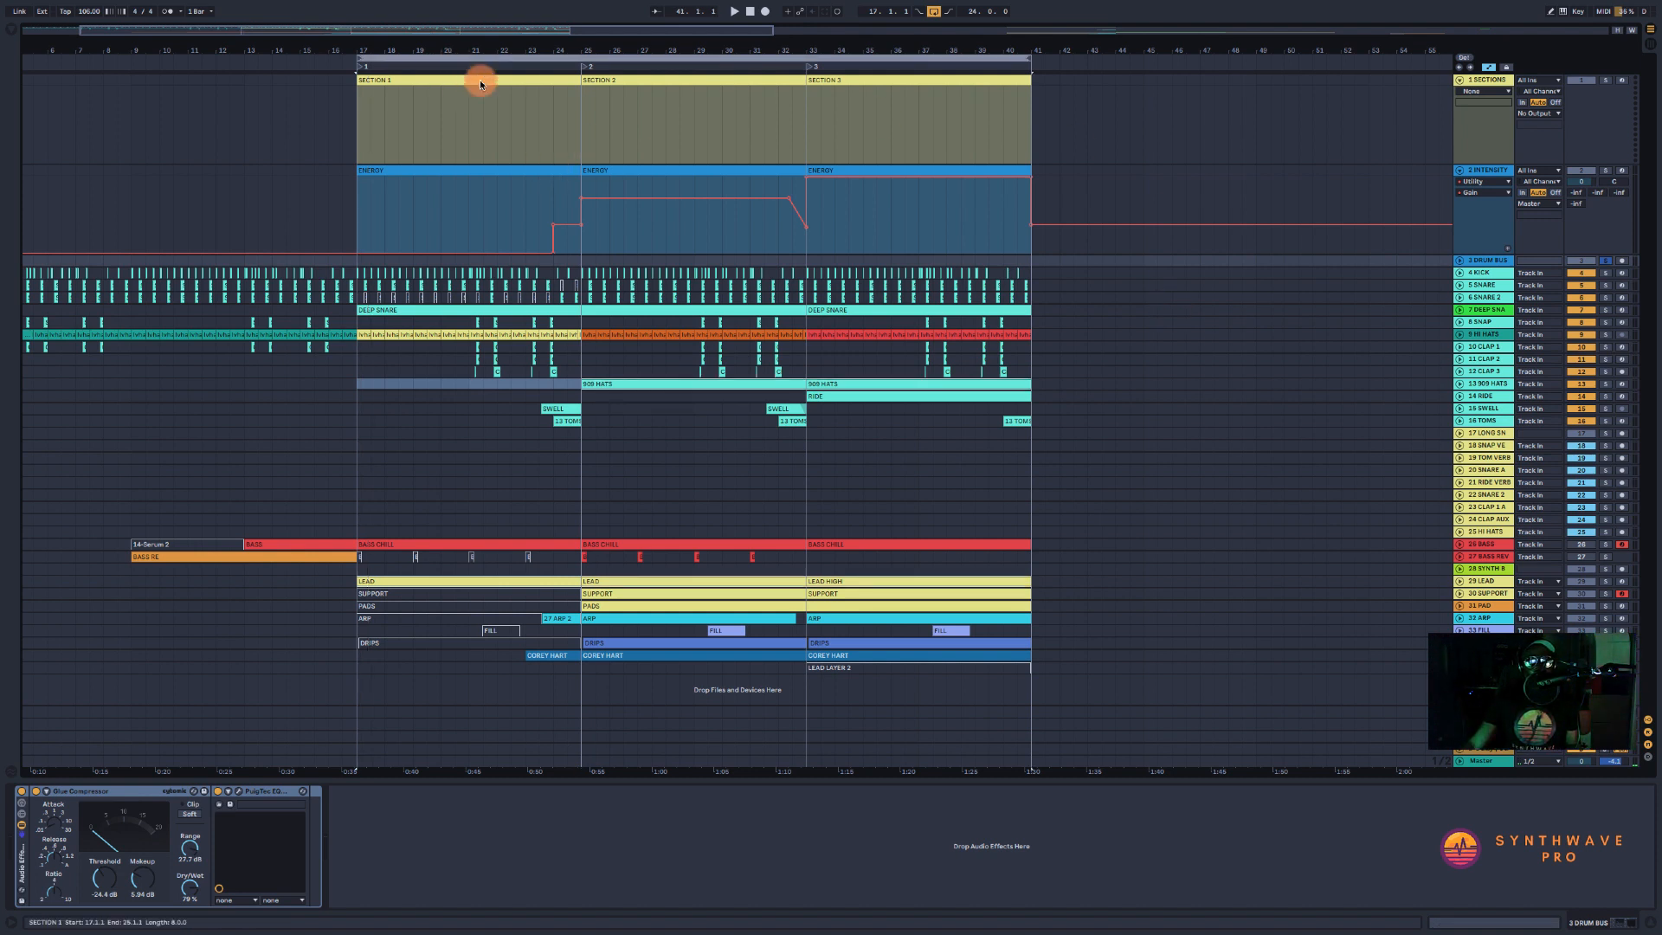
pyautogui.press('space')
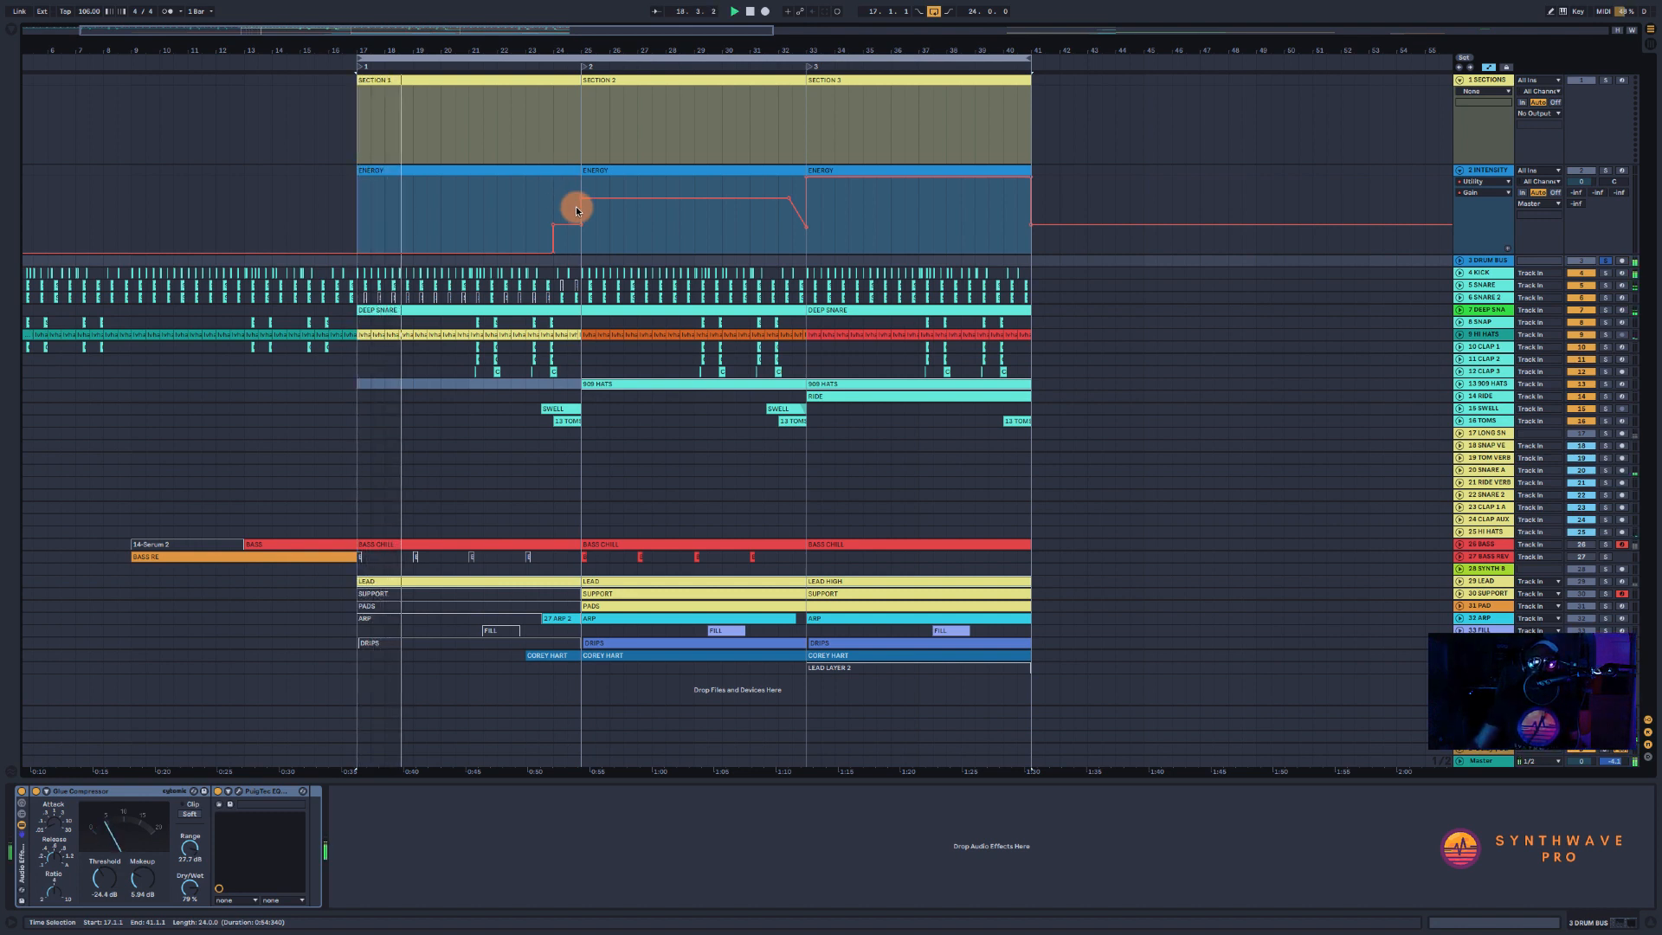
pyautogui.click(492, 84)
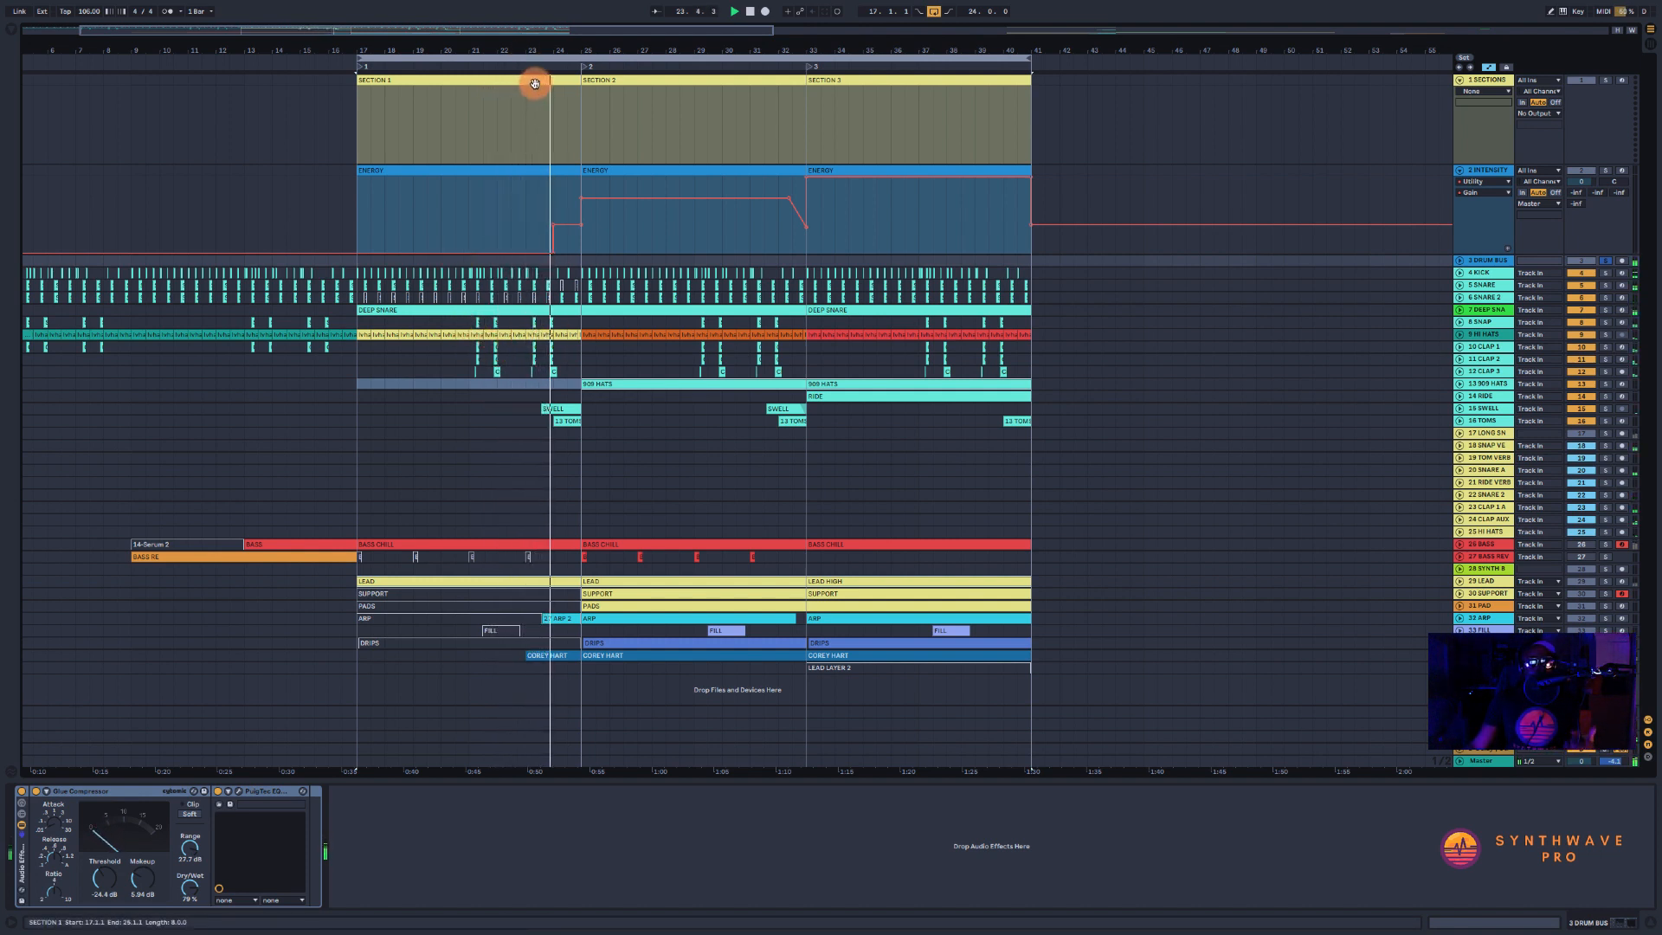
# - Select the SNARE 2 clips across Section 2, audition that track soloed, and return the solo to DRUM BUS
pyautogui.click(808, 301)
pyautogui.moveTo(808, 301); pyautogui.dragTo(582, 297)
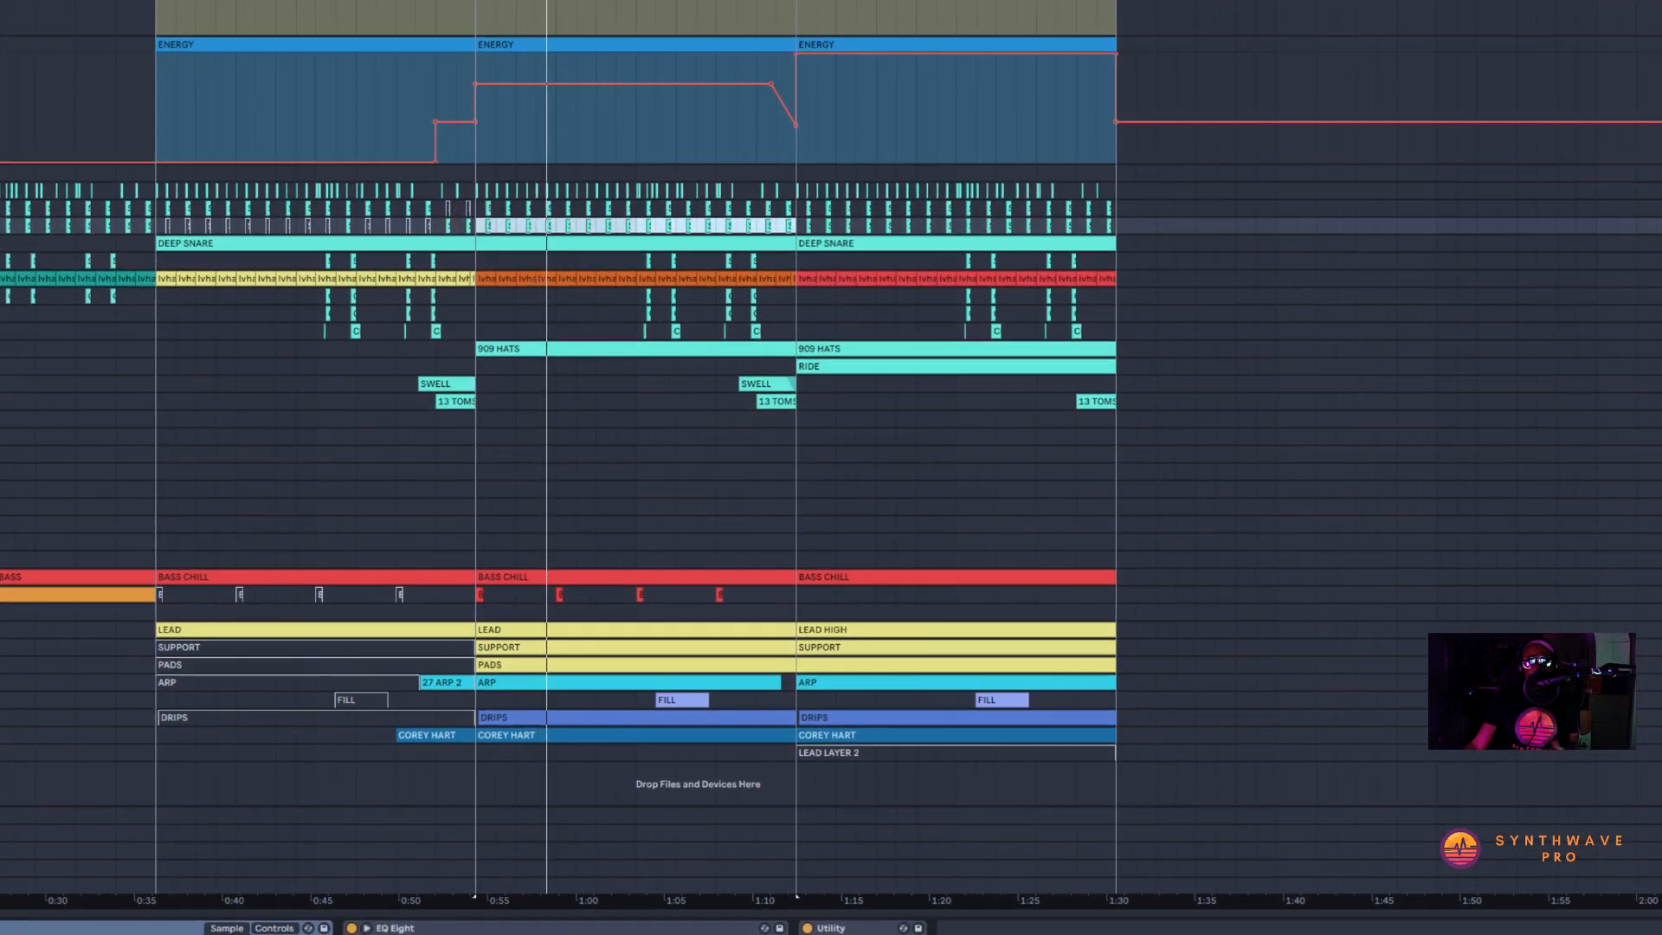
pyautogui.click(1583, 227)
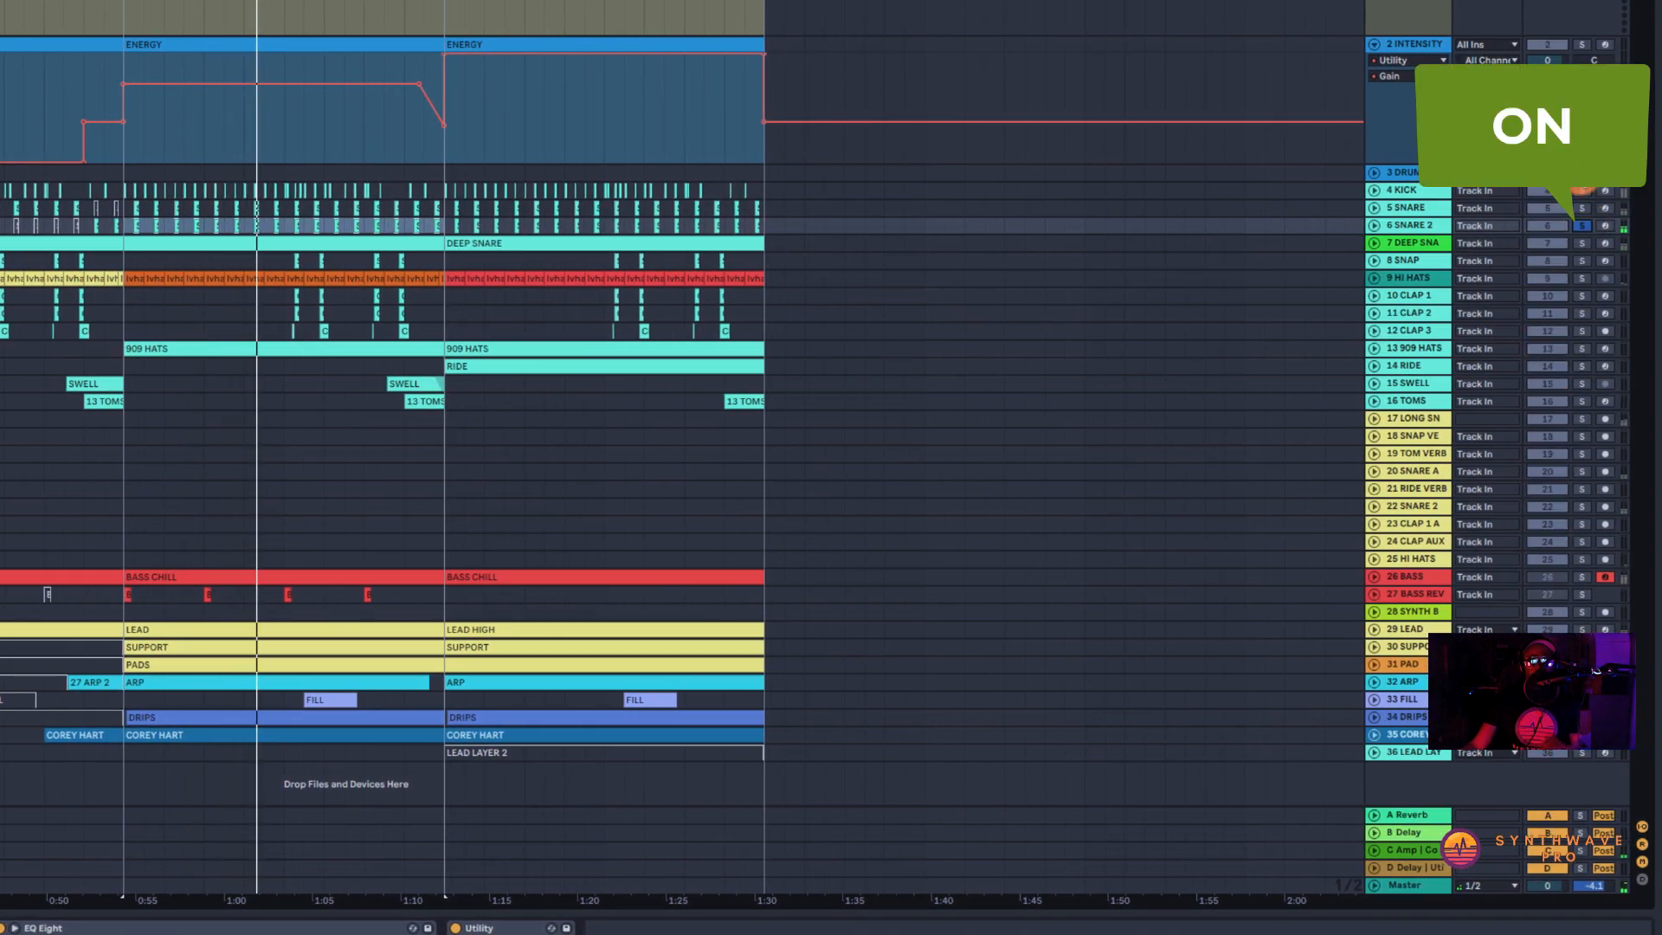
pyautogui.click(1580, 174)
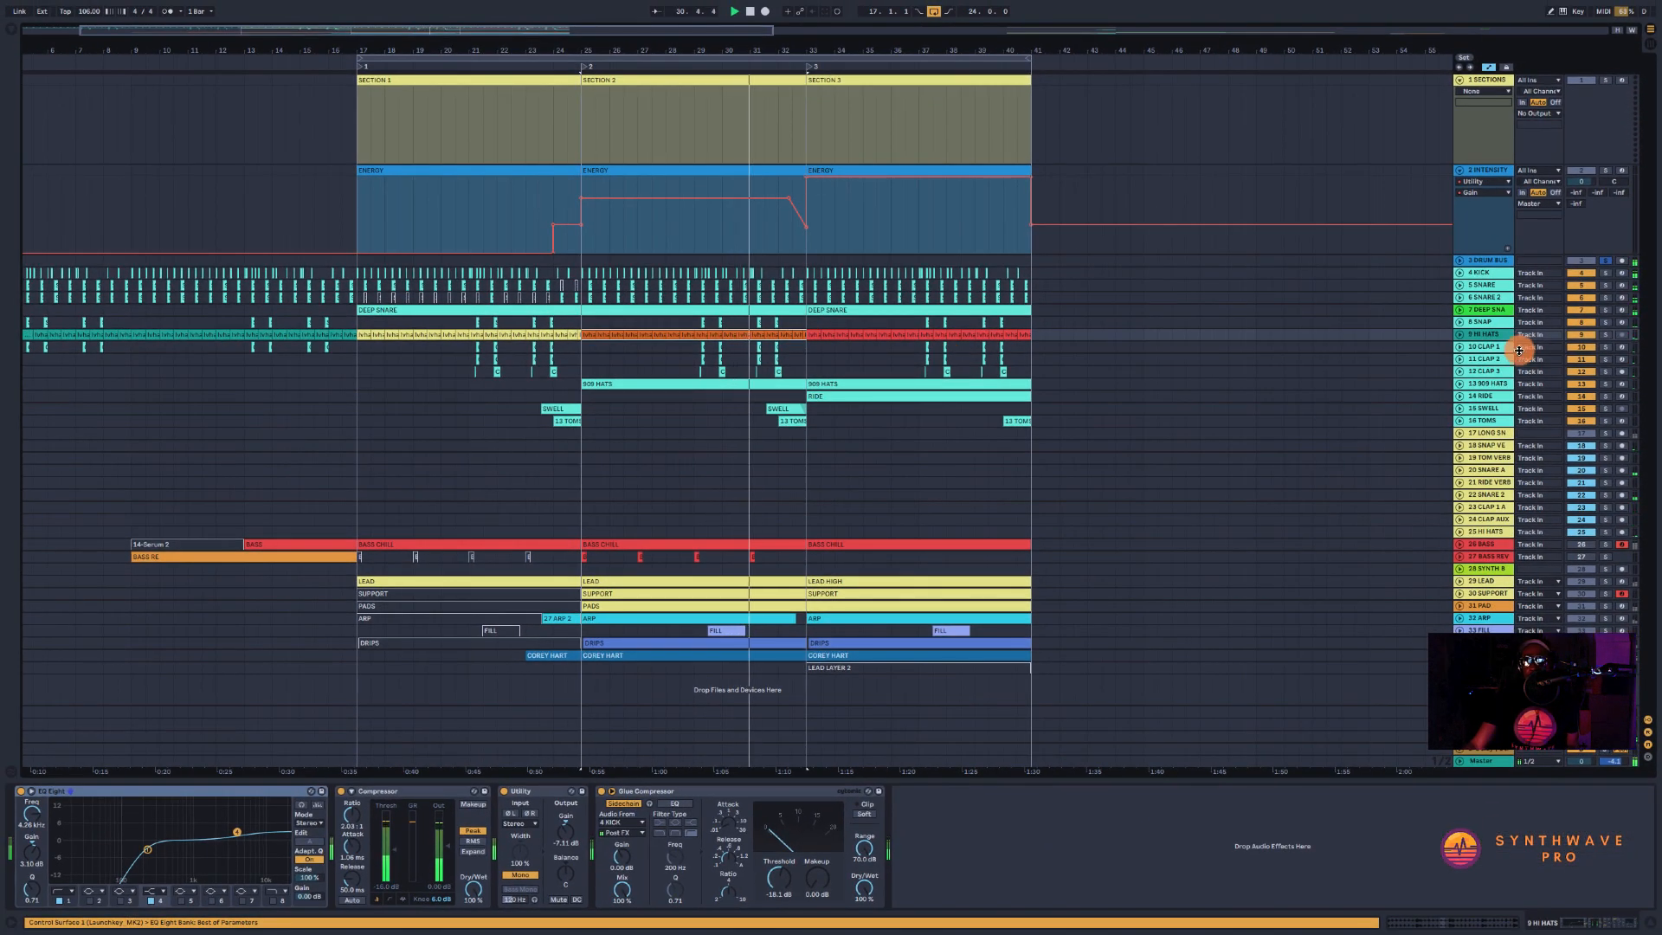
# - Solo the HI HATS track and play its transition from the end of Section 1 into Section 2
pyautogui.click(1605, 334)
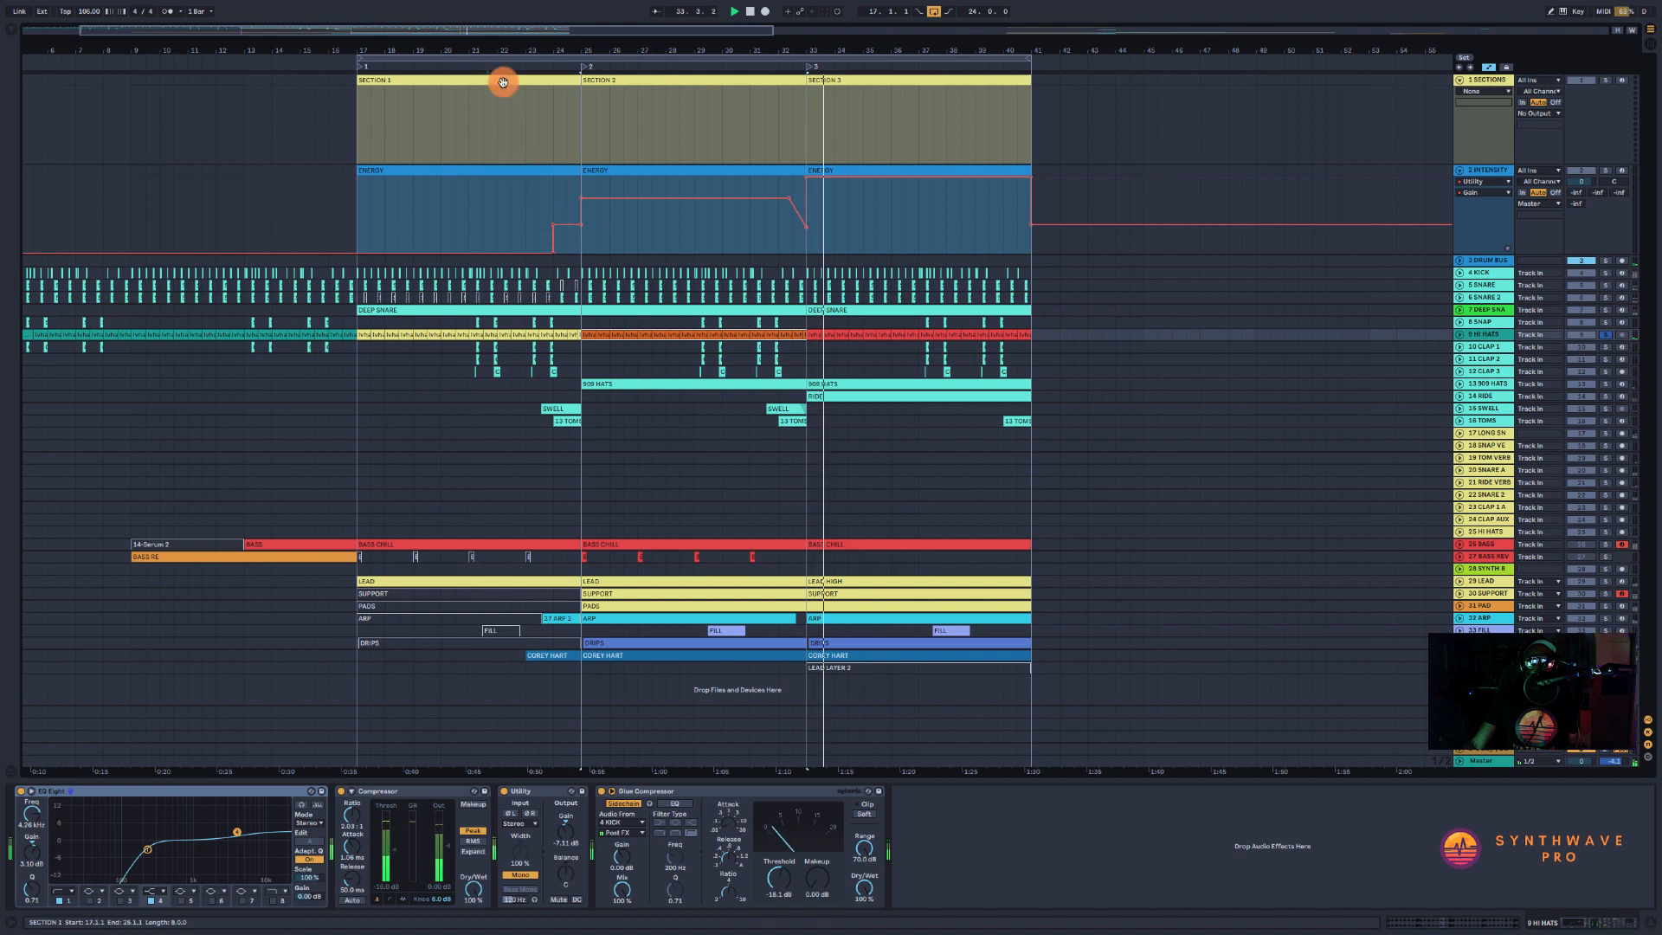
pyautogui.click(490, 116)
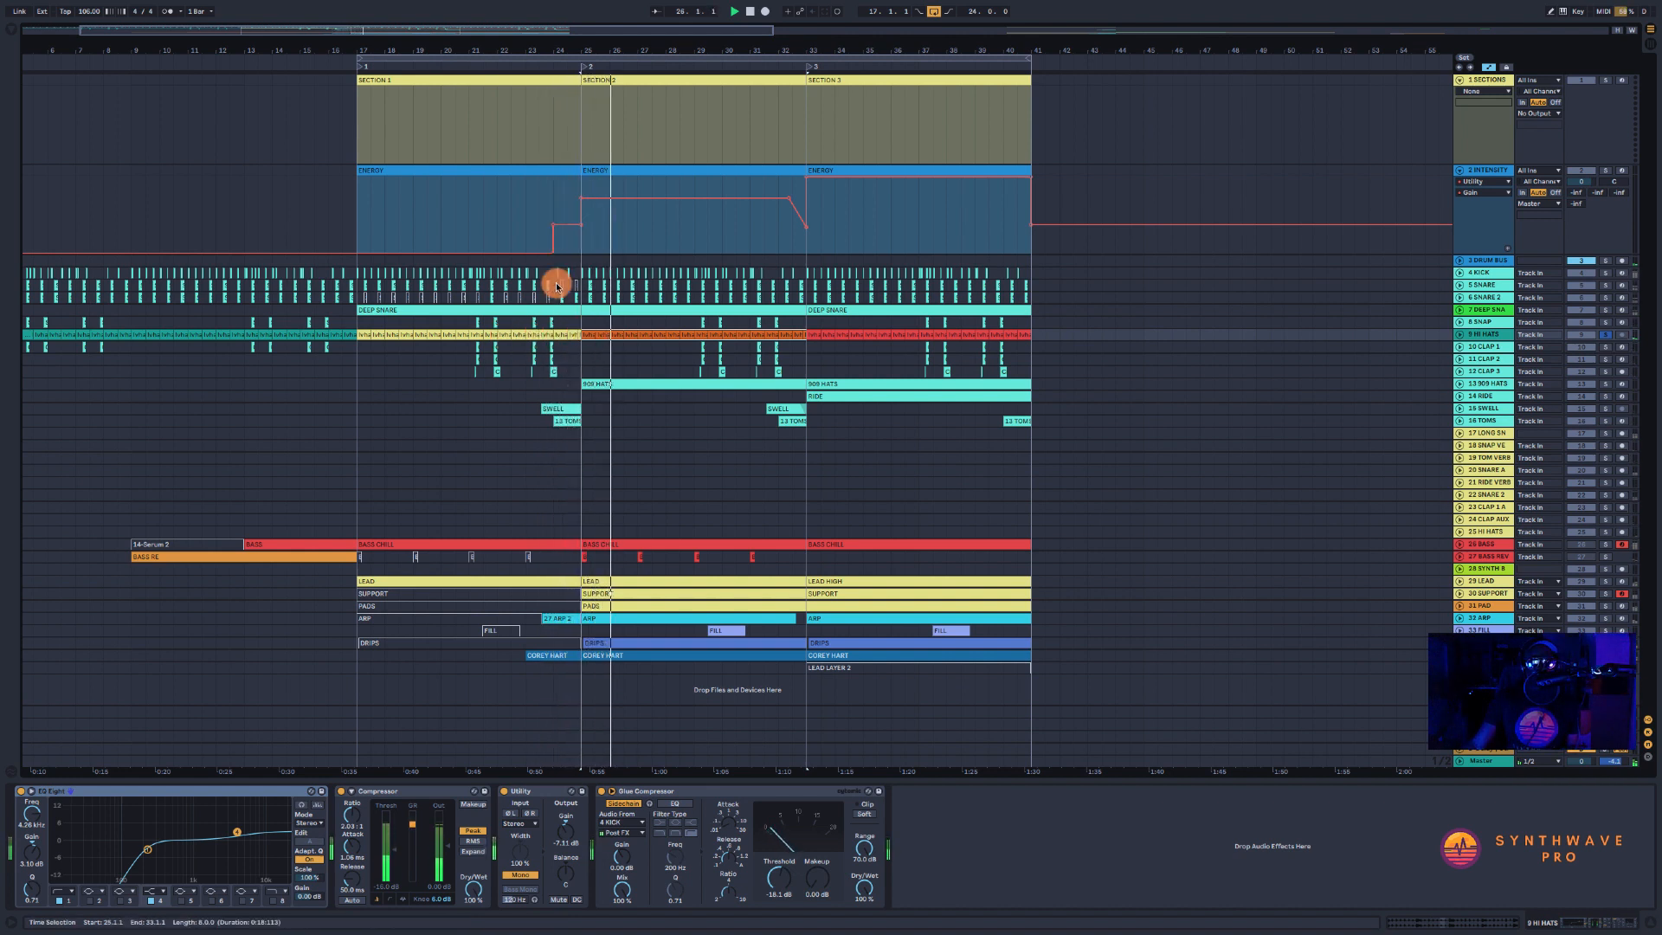
pyautogui.click(545, 332)
pyautogui.press('space')
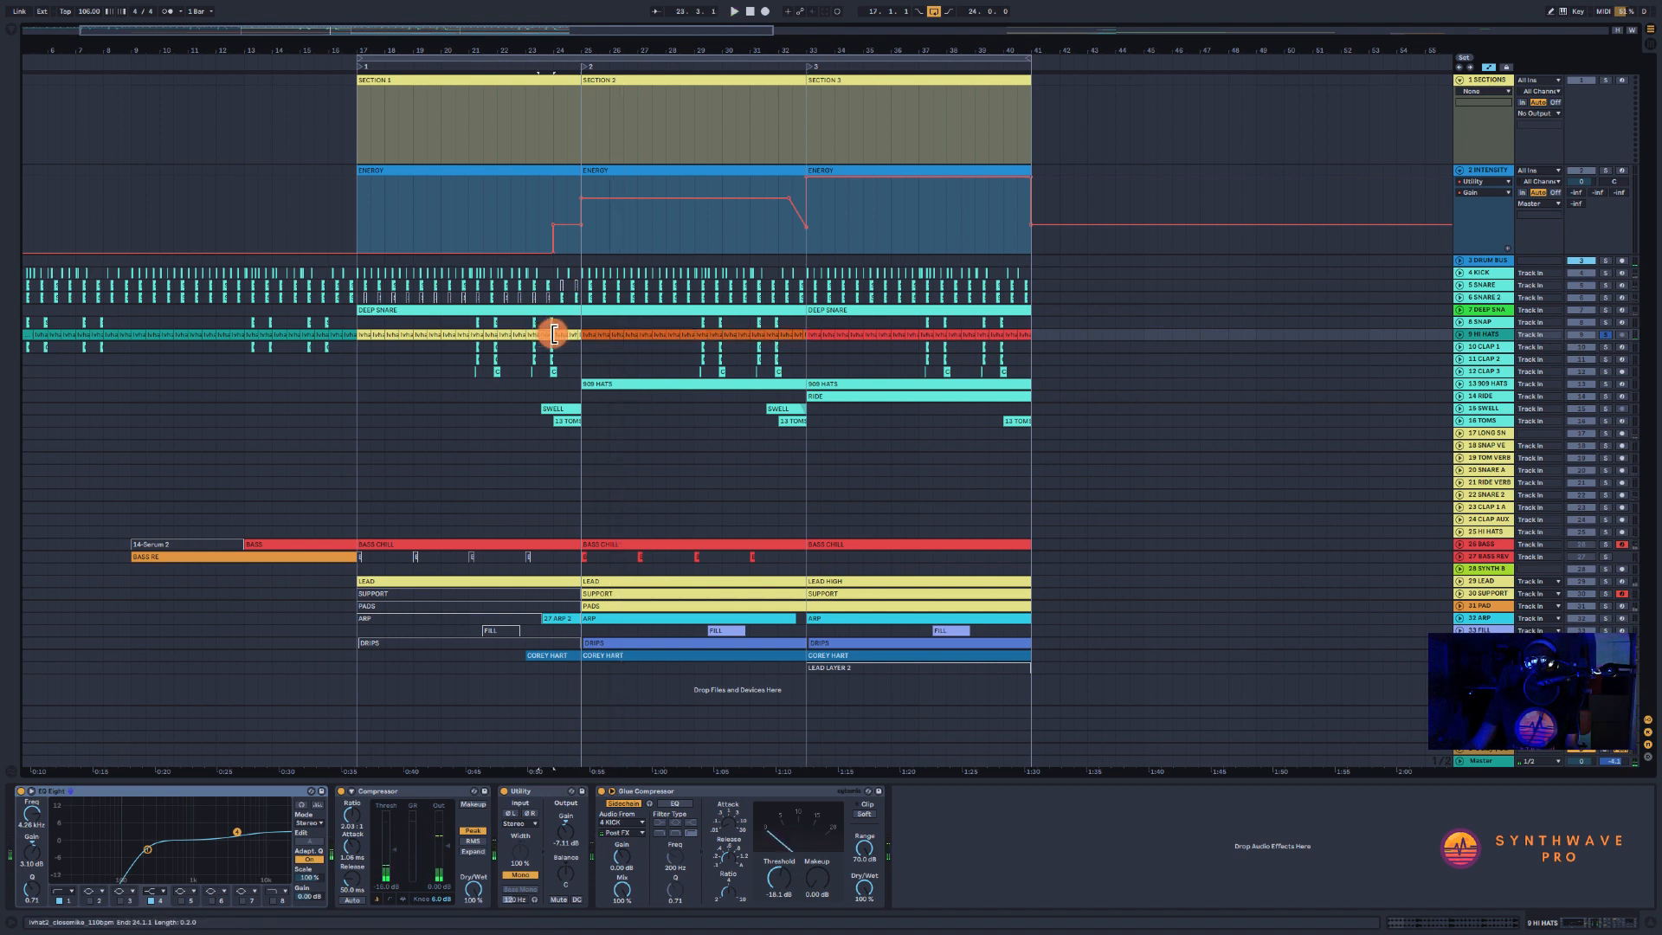
pyautogui.press('space')
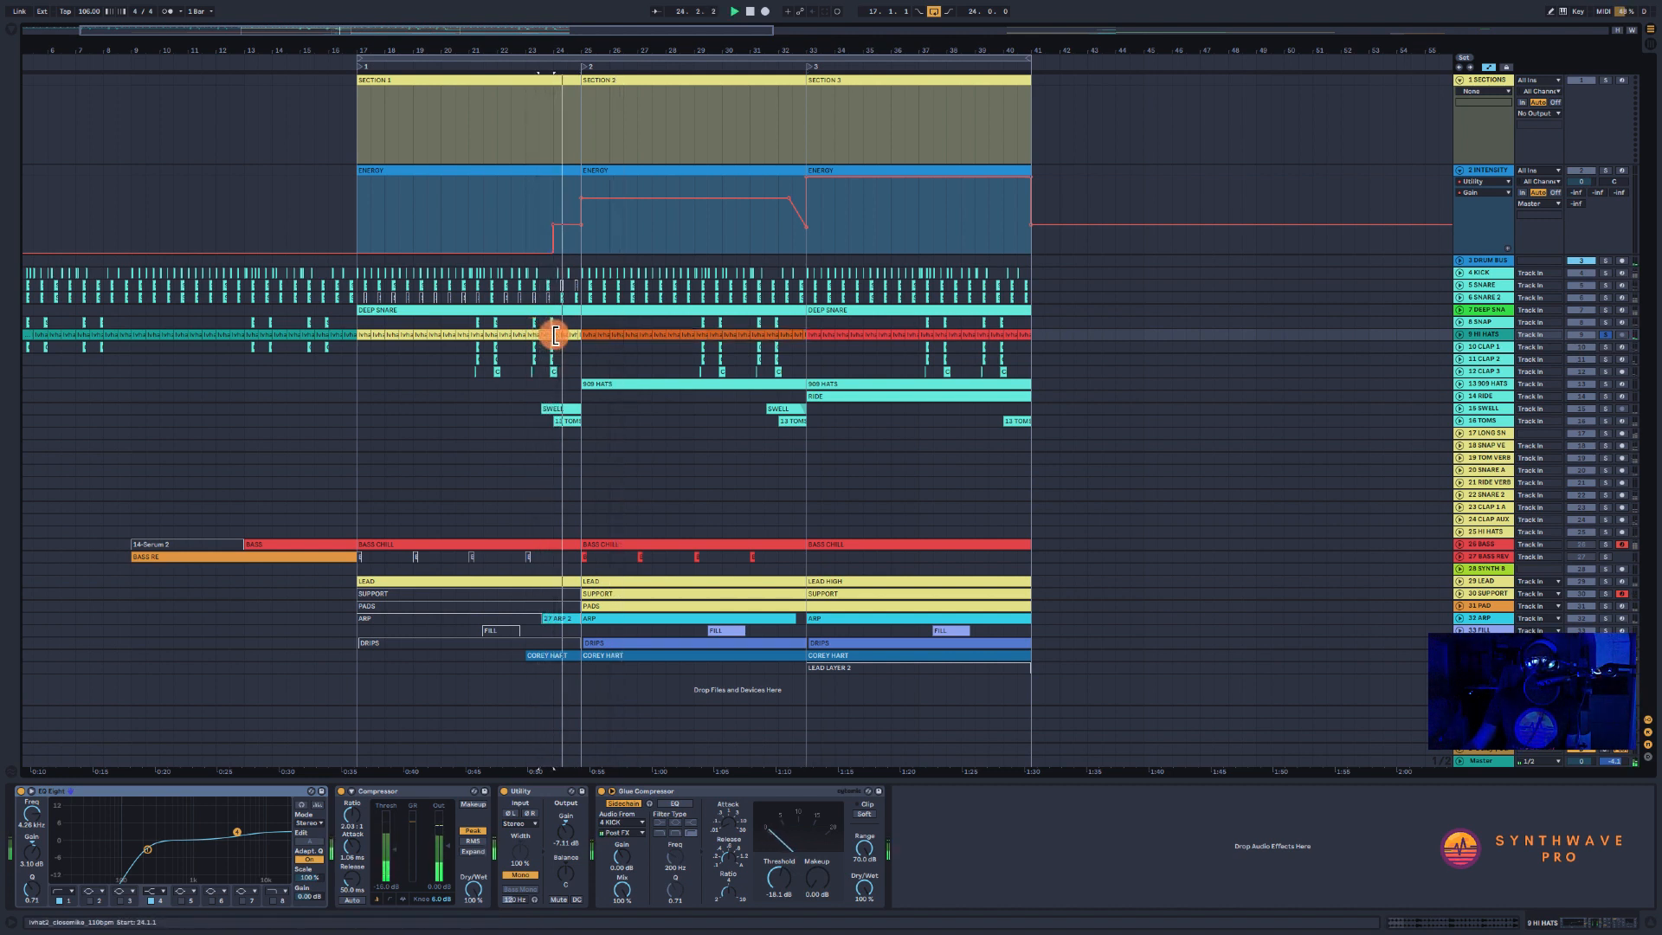
# - Select the orange hi-hat clips across Section 2 while listening, and continue playback from the Section 3 locator
pyautogui.click(582, 334)
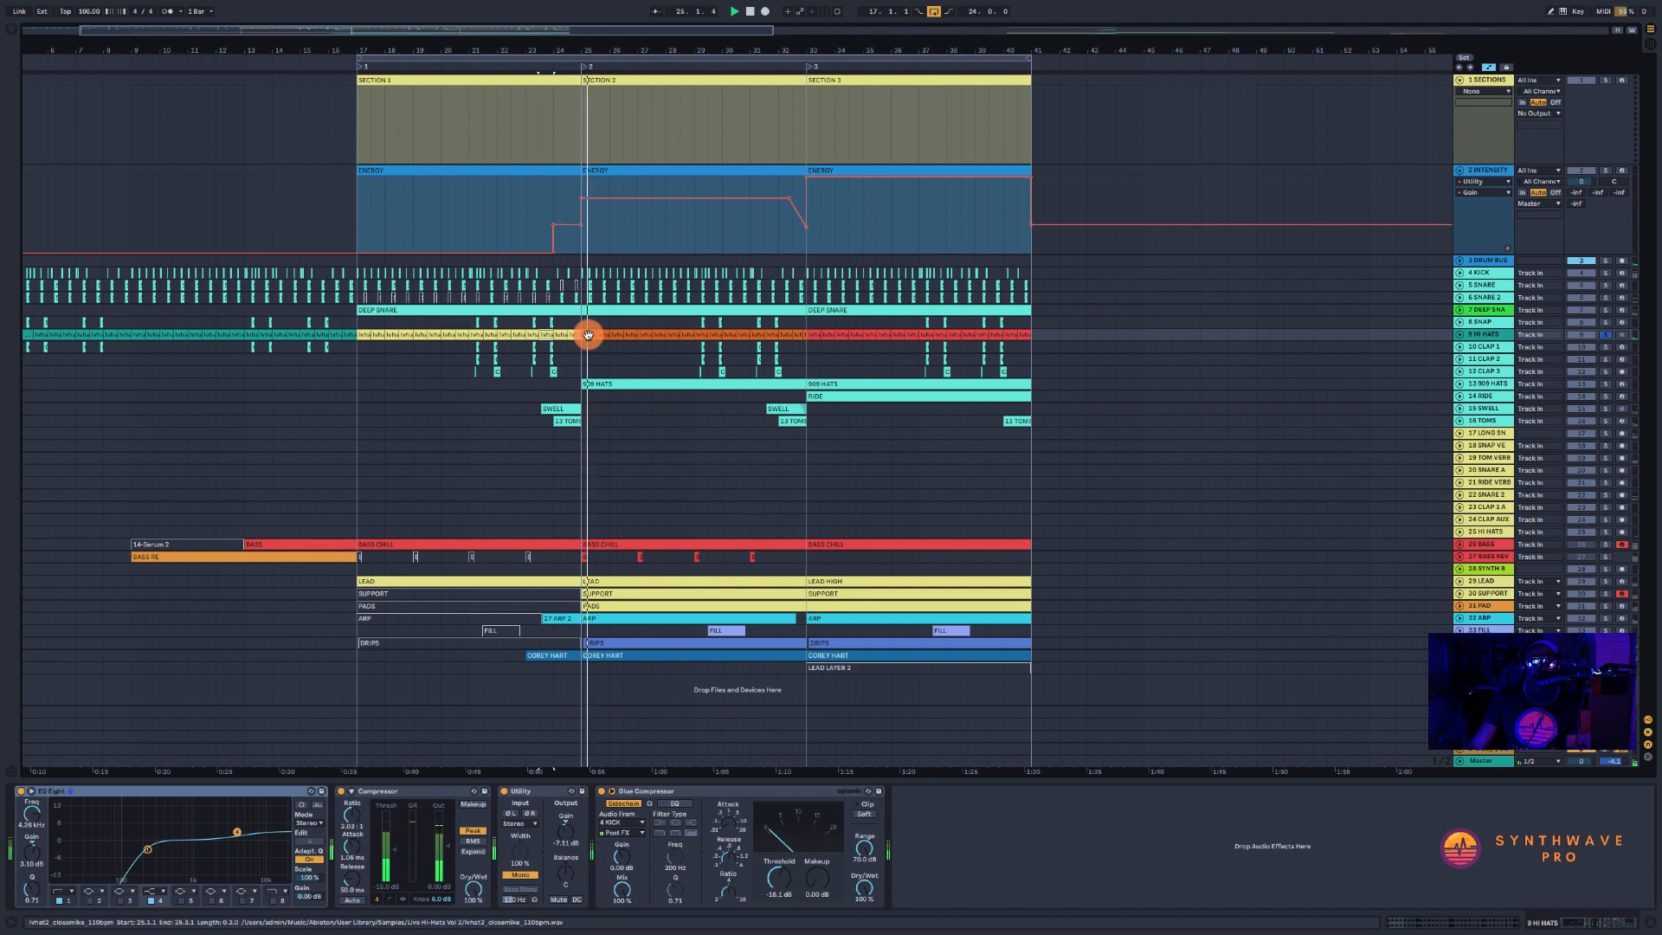
pyautogui.click(611, 338)
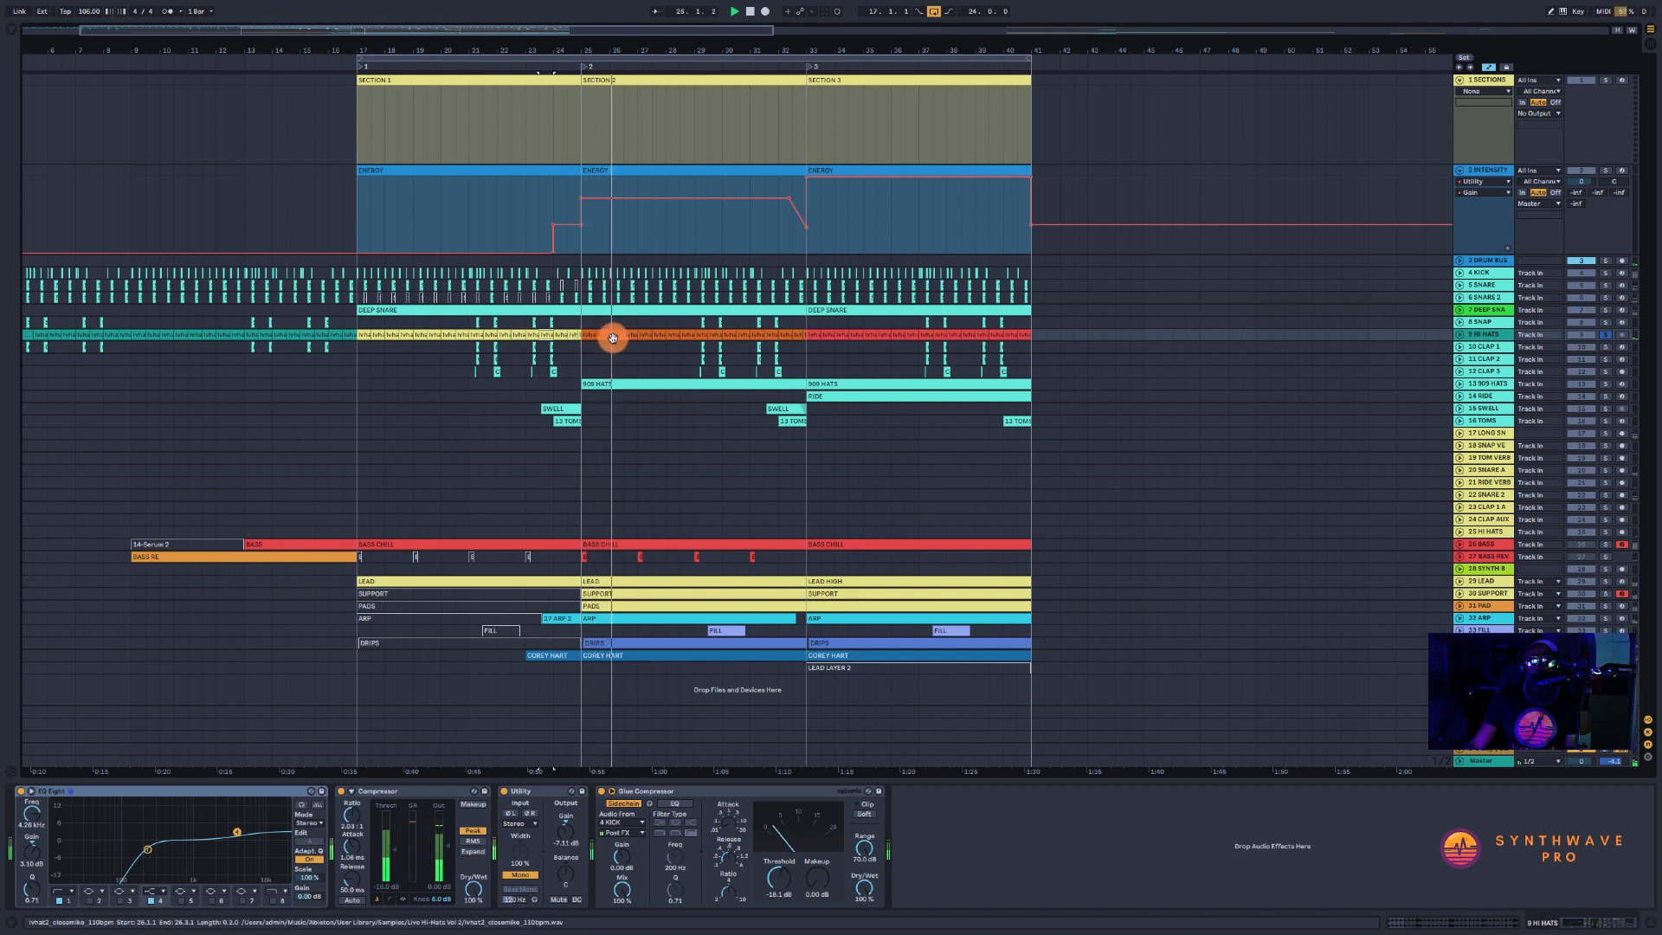
pyautogui.click(584, 335)
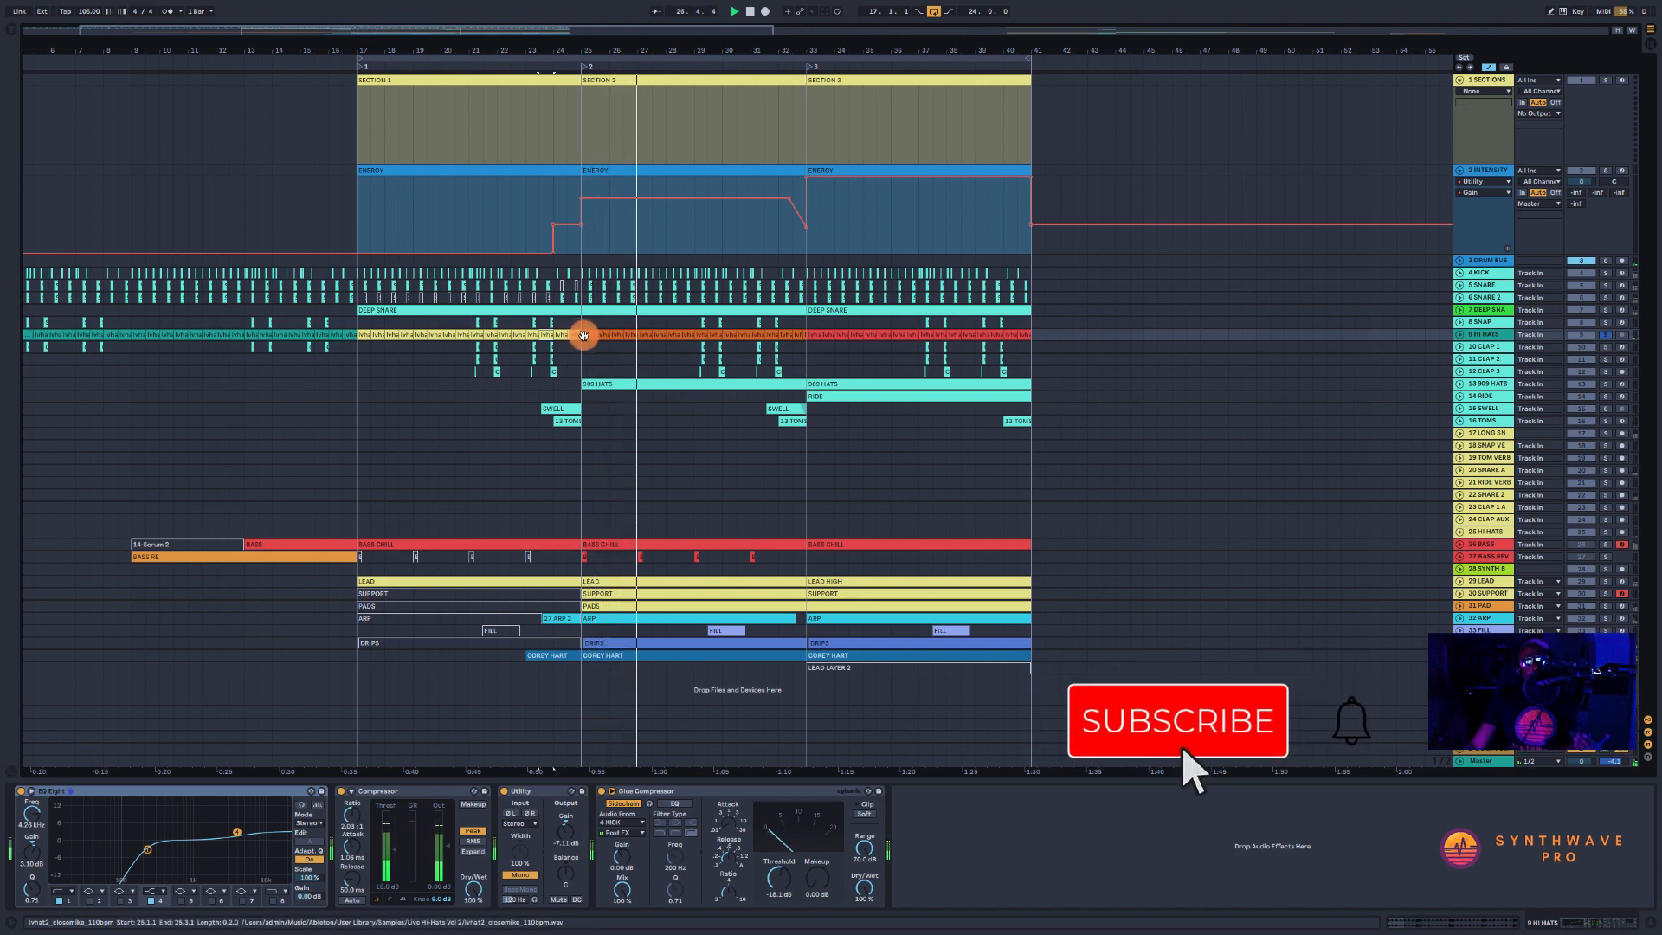
pyautogui.moveTo(584, 335); pyautogui.dragTo(798, 339)
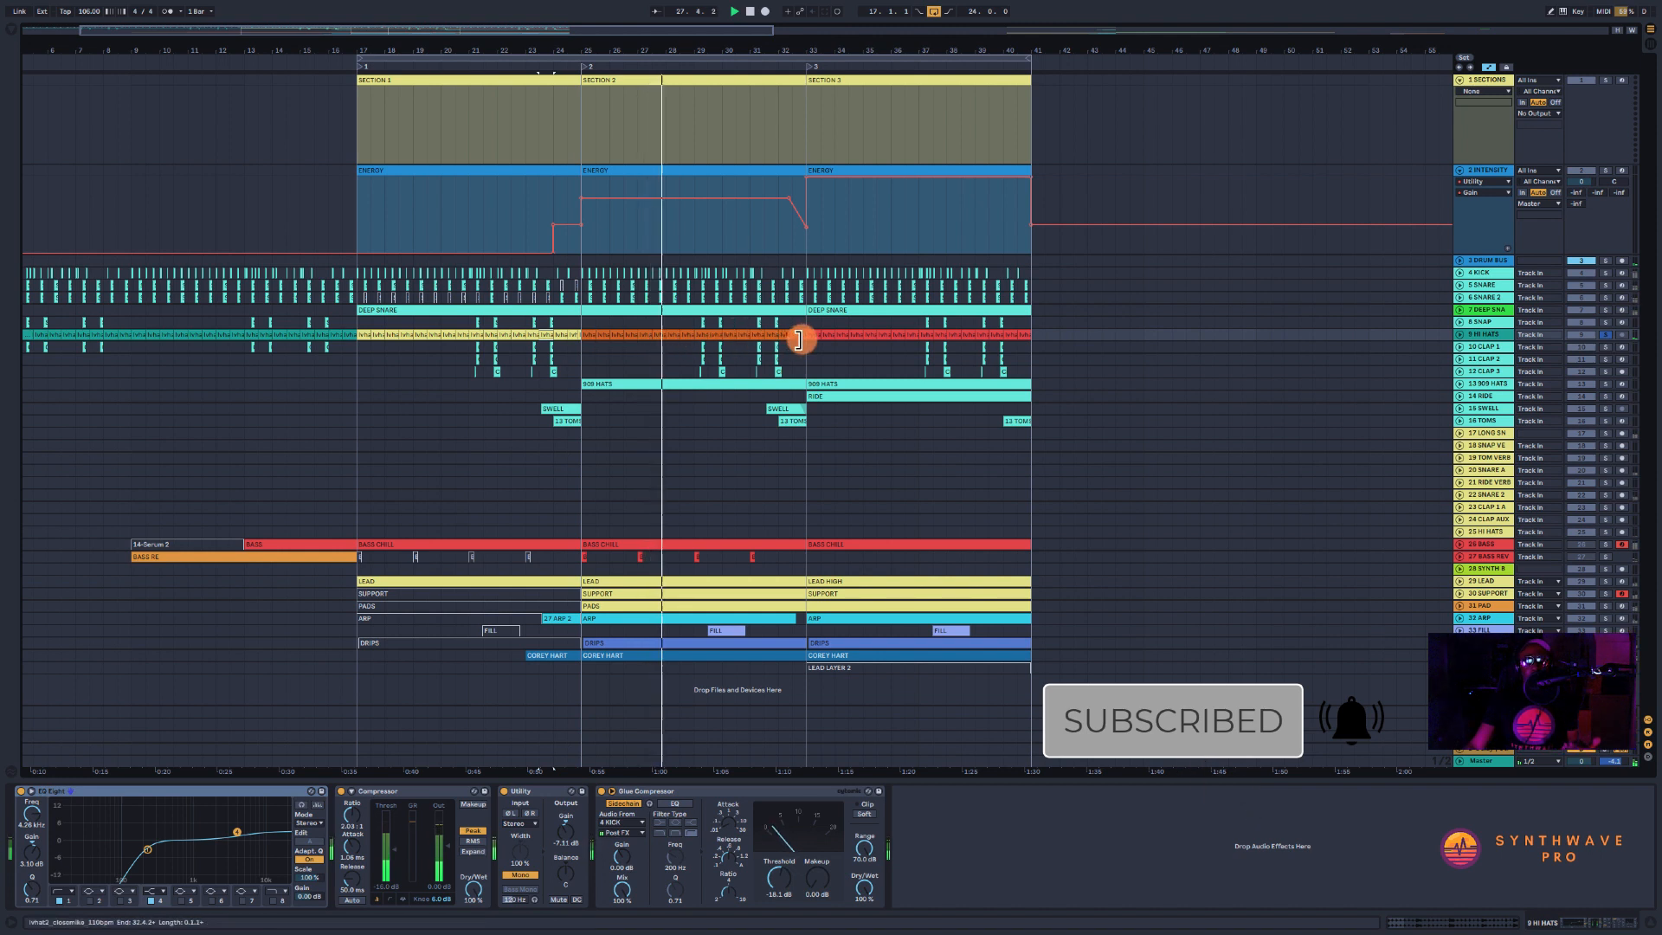
pyautogui.click(811, 67)
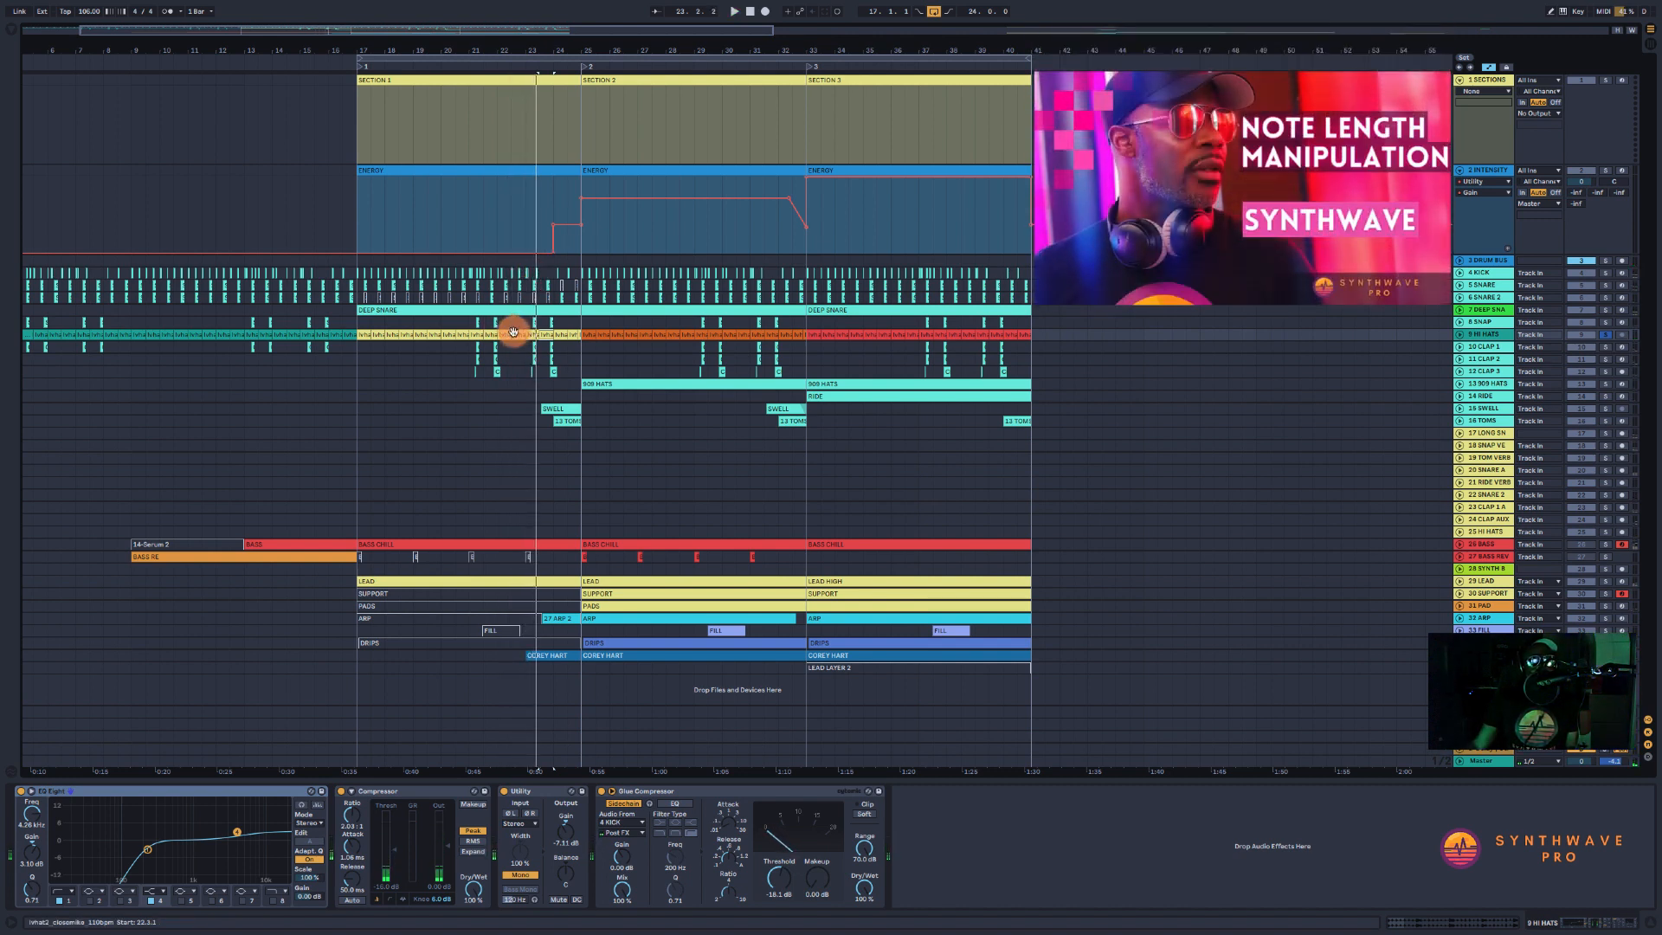
# - Open the yellow, orange and red hi-hat clips of the three sections in turn to compare their waveforms and warp settings
pyautogui.click(587, 335)
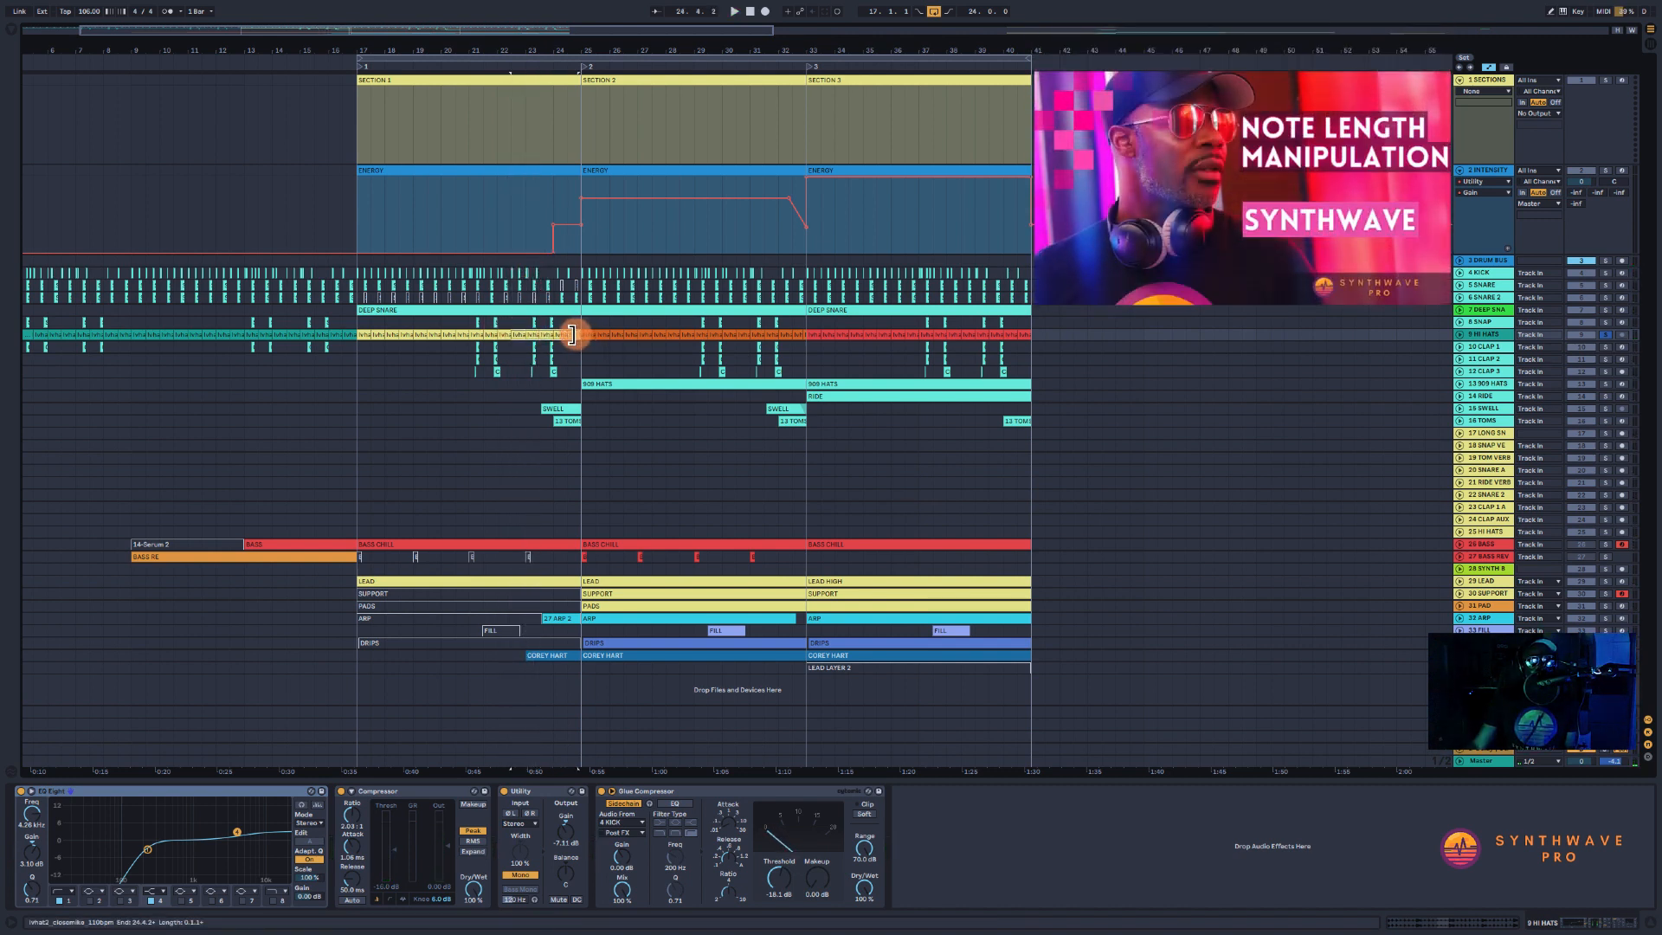
pyautogui.click(586, 335)
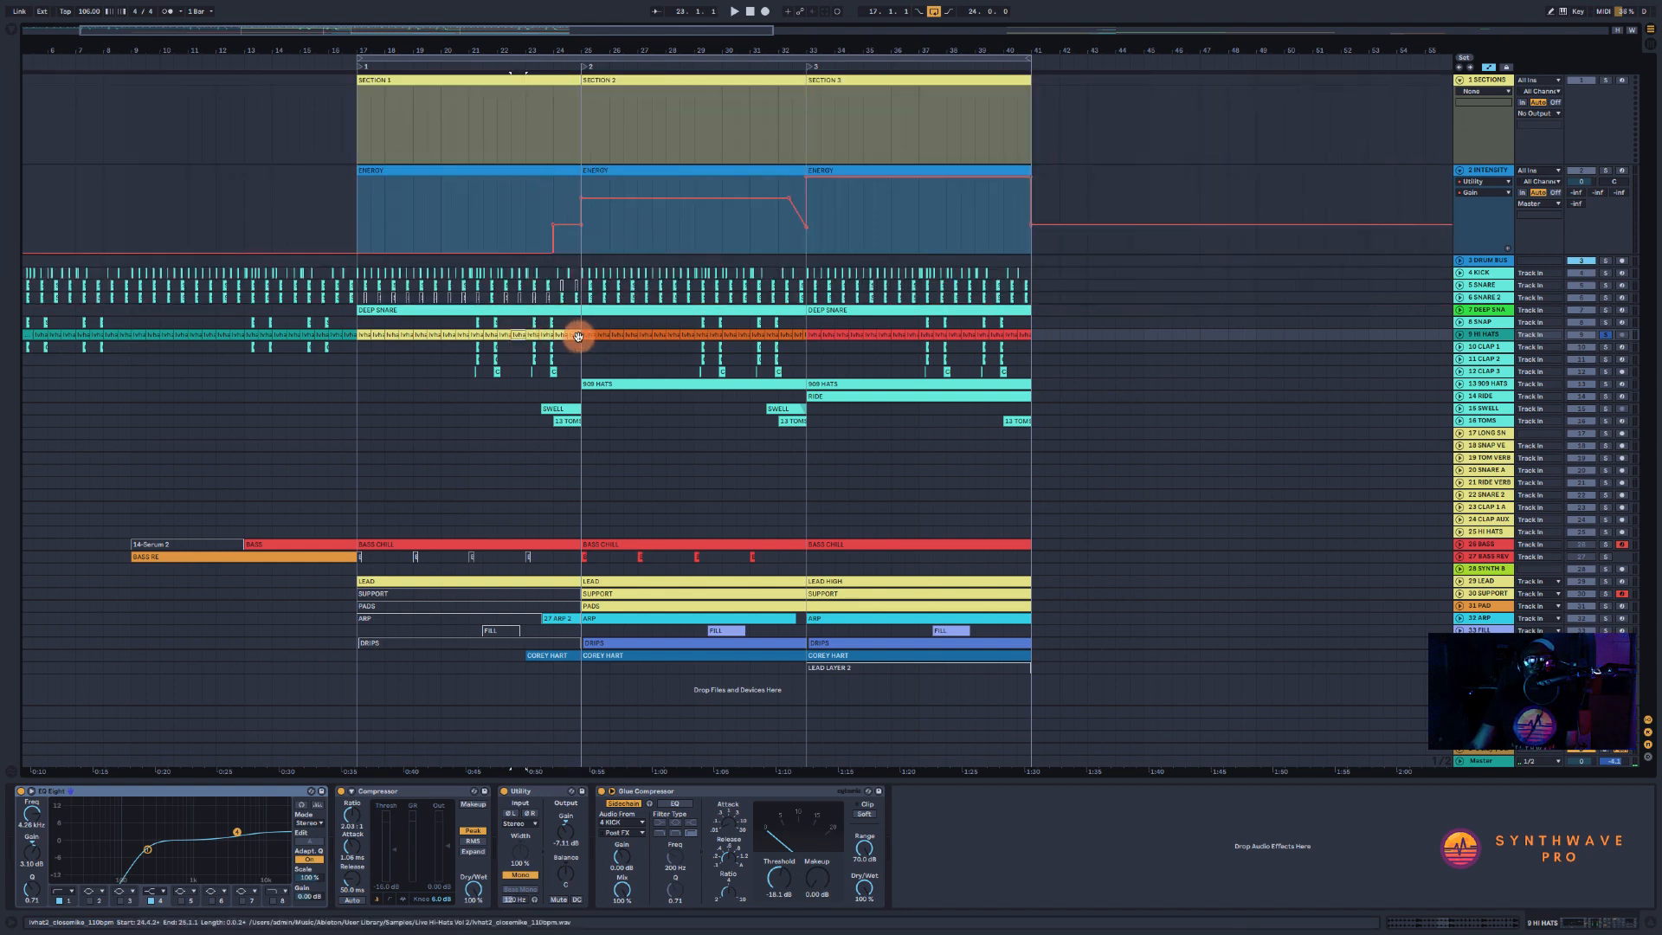
pyautogui.doubleClick(522, 335)
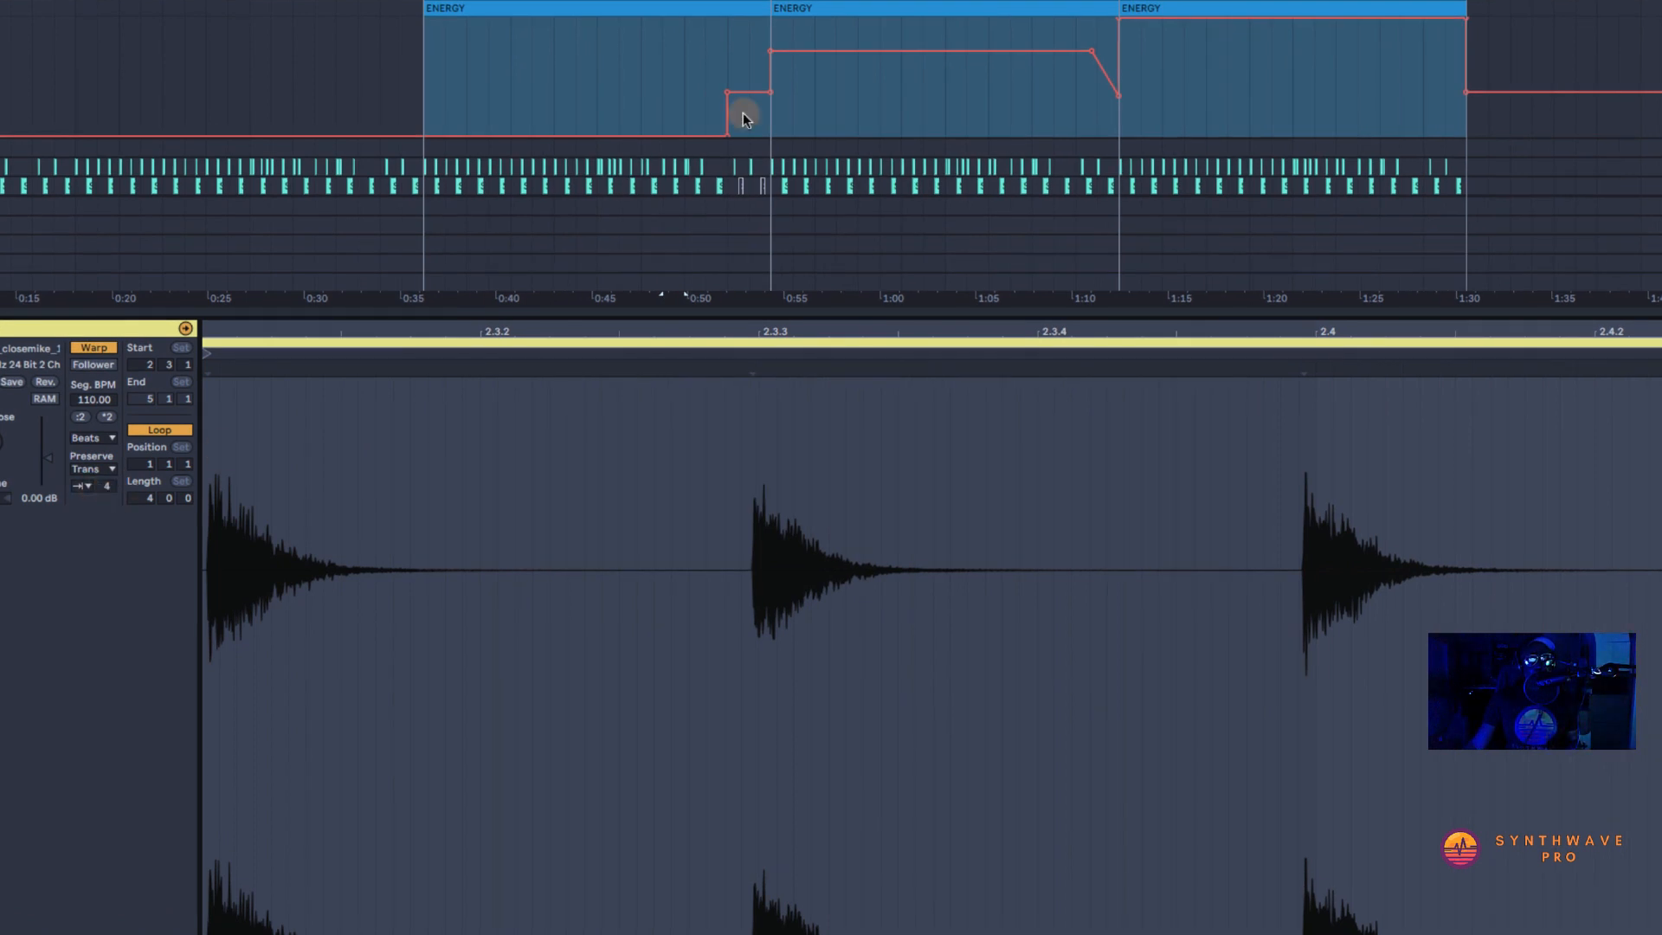
pyautogui.scroll(-3, 743, 113)
pyautogui.click(782, 70)
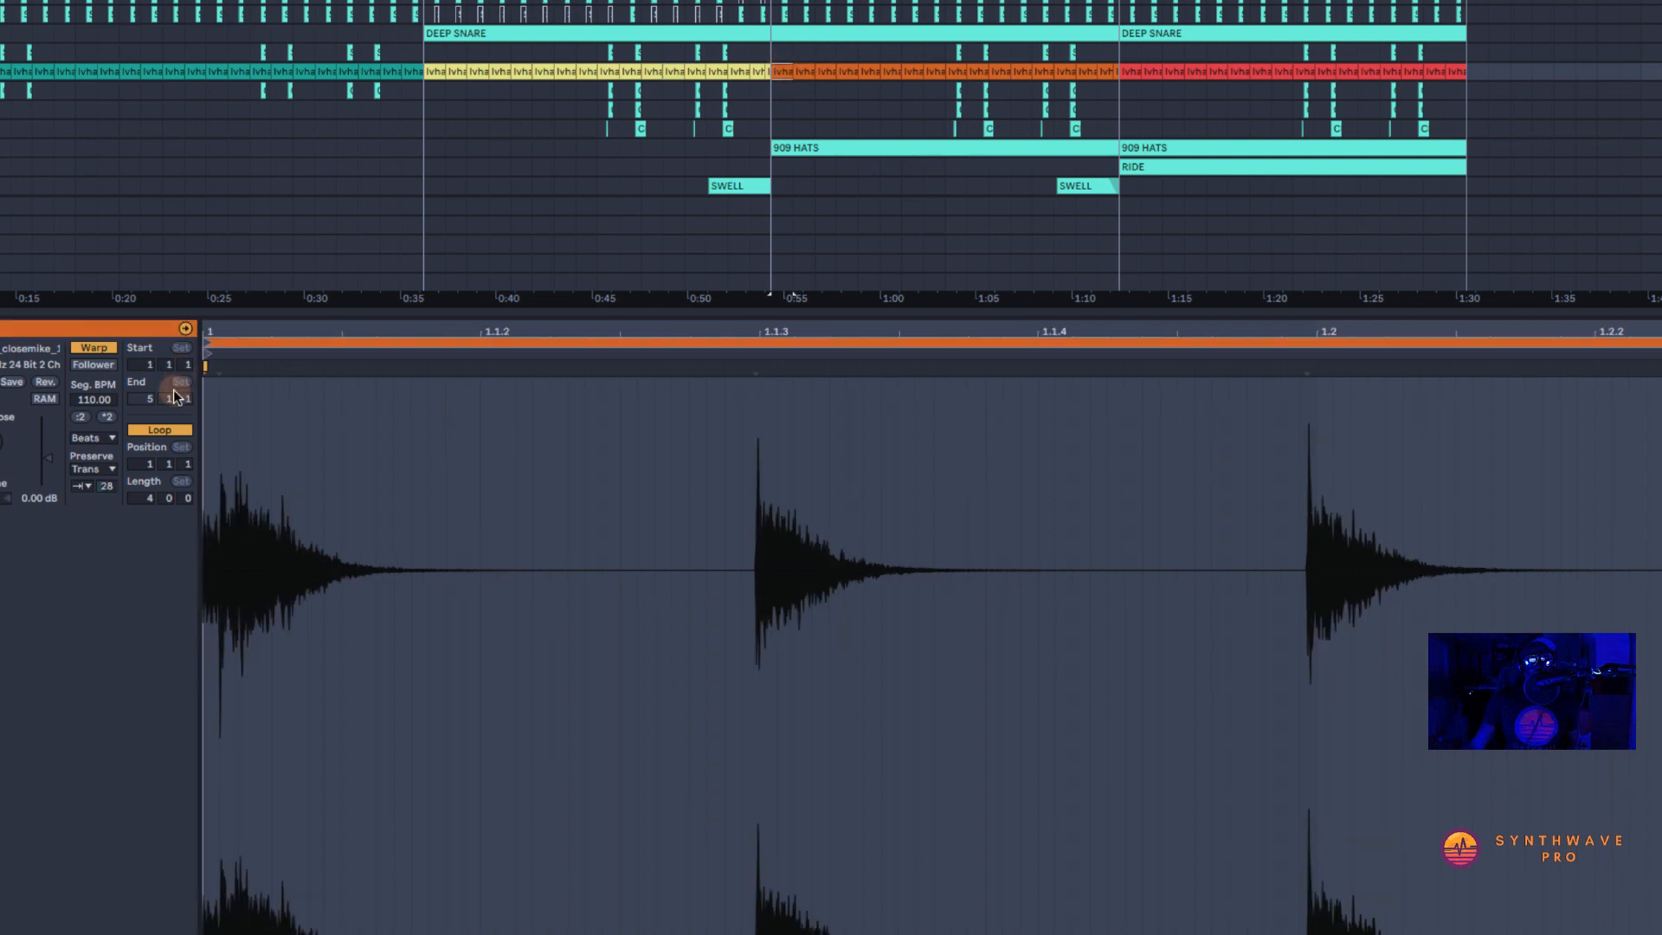
pyautogui.click(1129, 71)
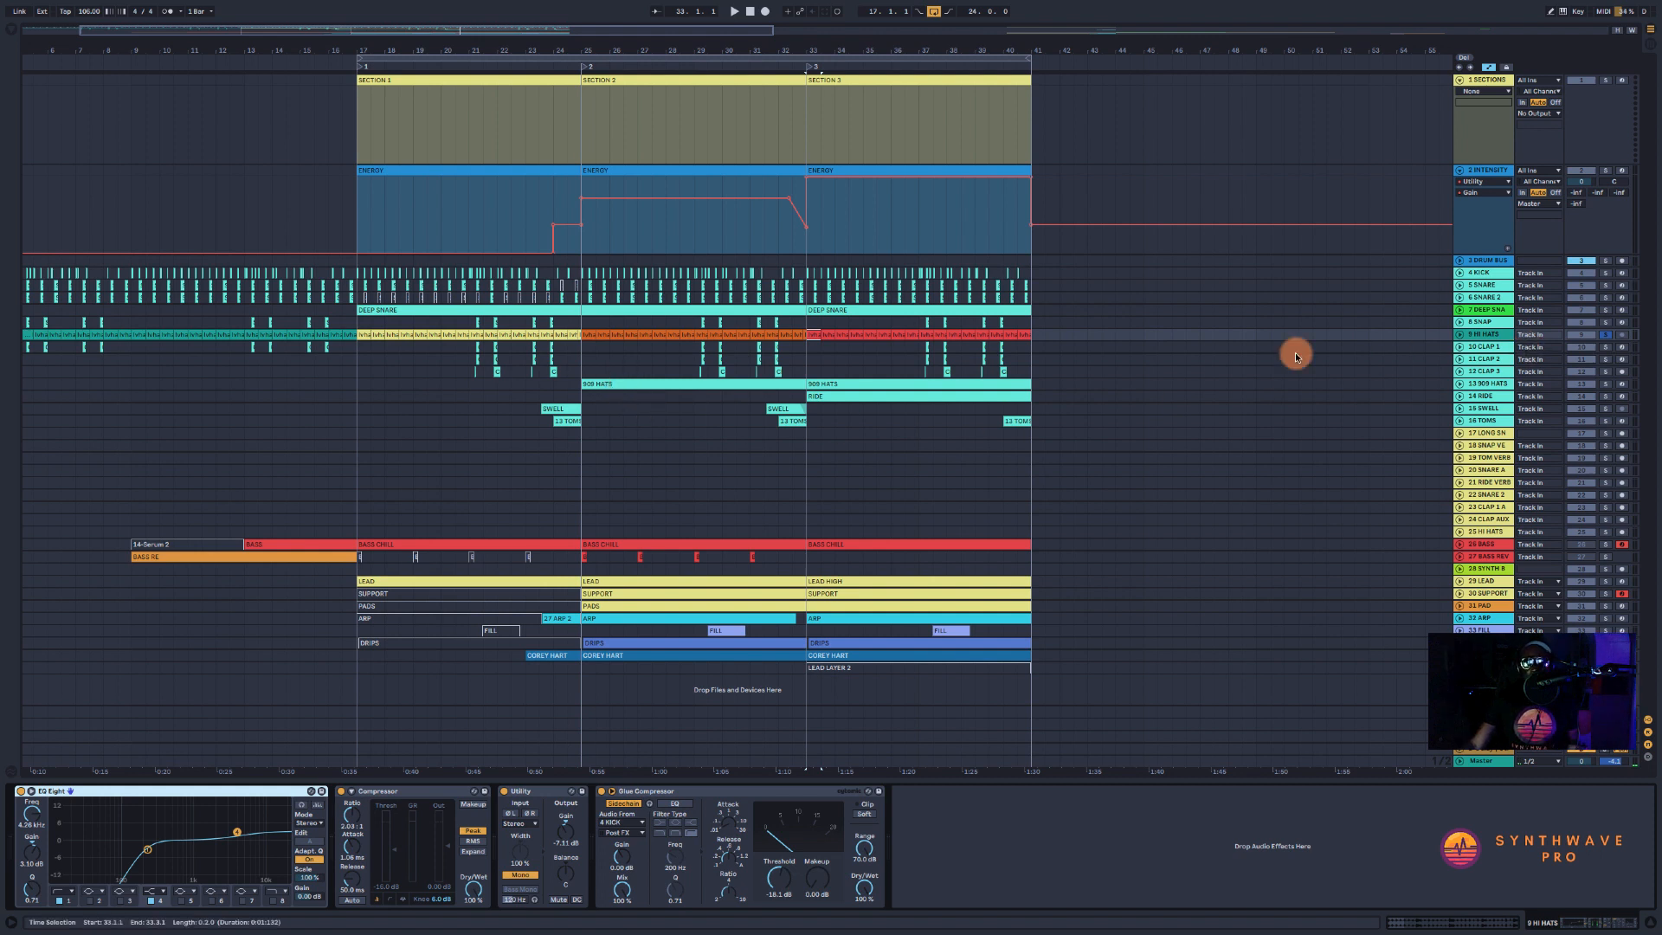
# - Solo the 909 HATS track and play its clip from the start of Section 2
pyautogui.click(1603, 386)
pyautogui.click(717, 371)
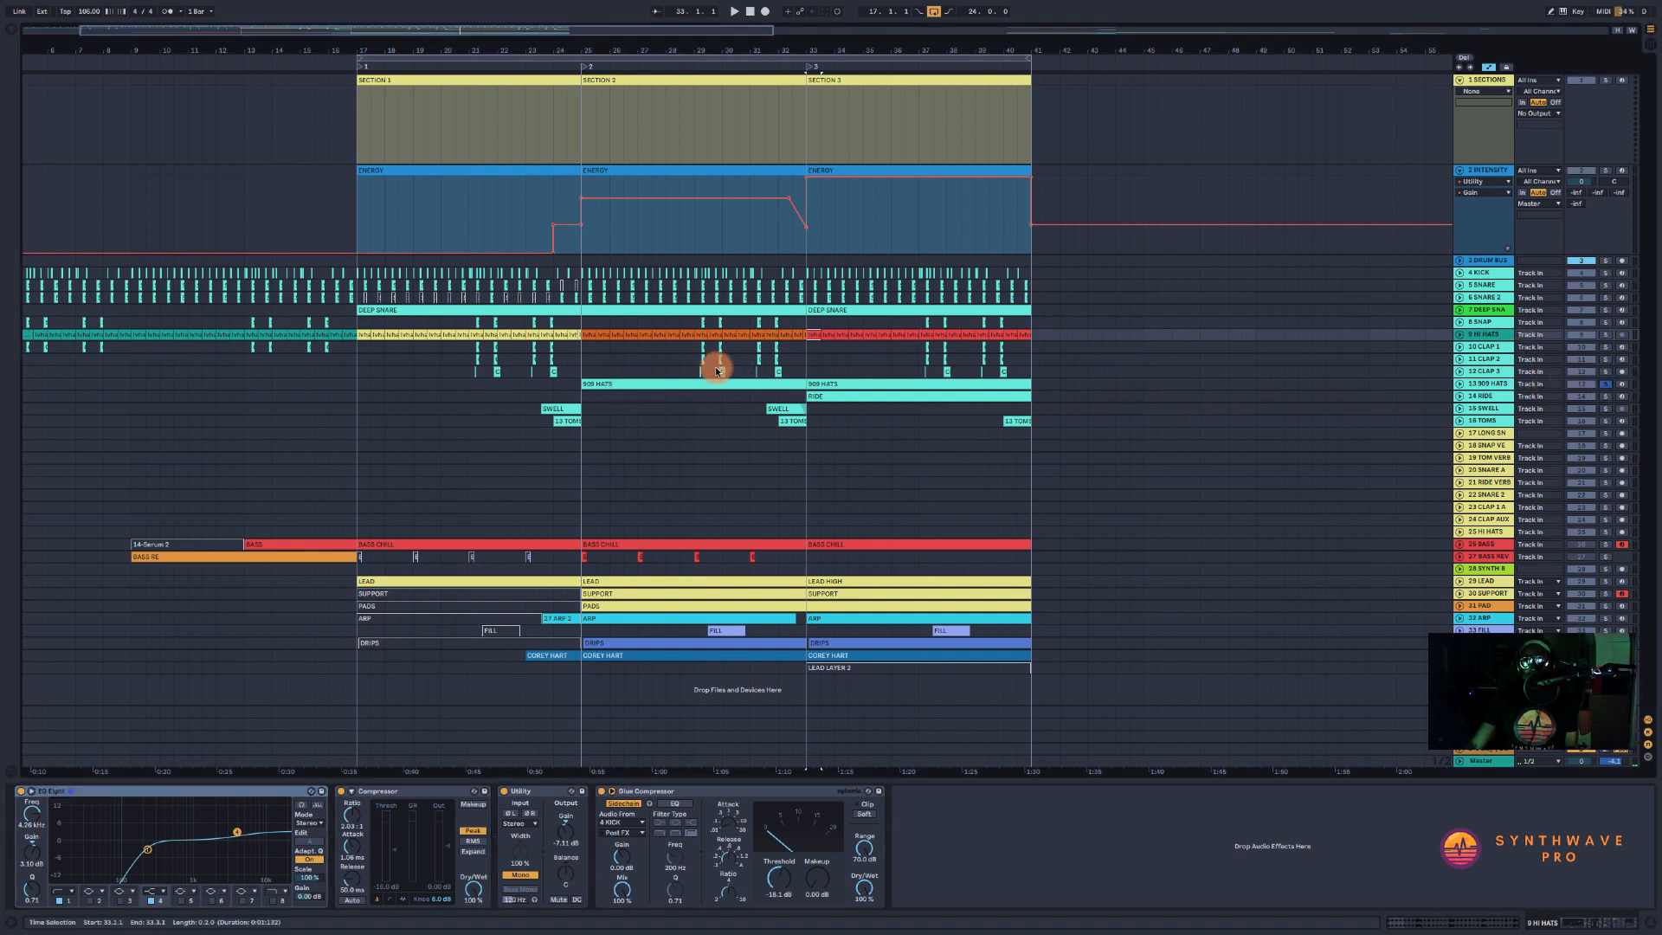
pyautogui.click(662, 386)
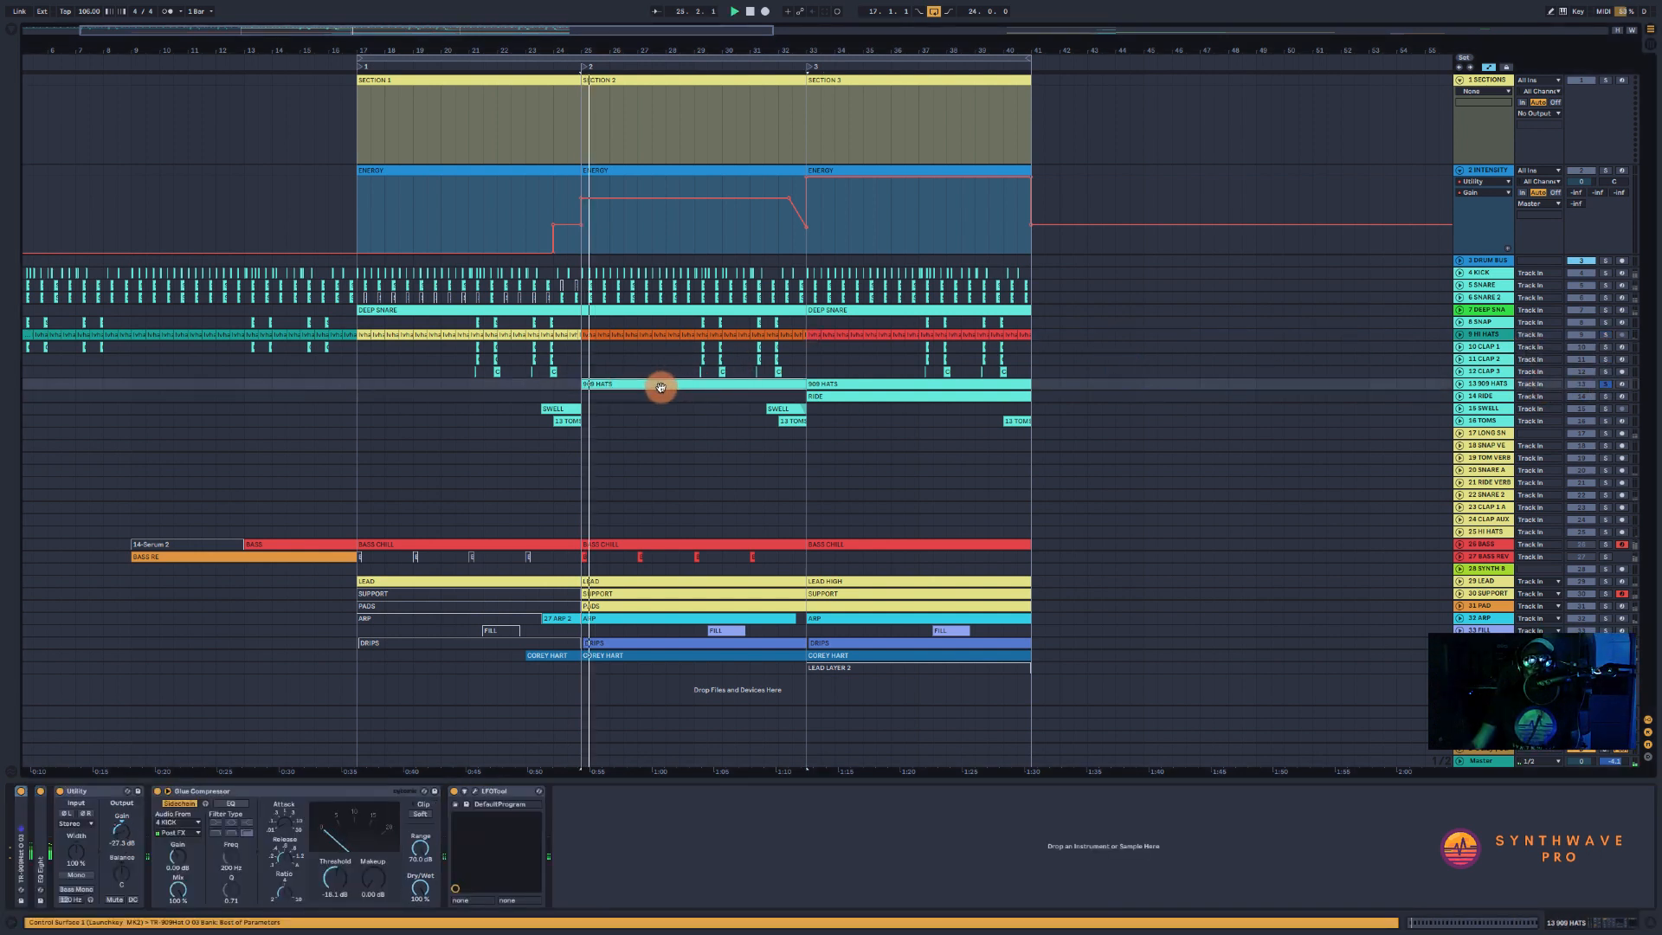
# - Unfold the 909 HATS track and display its Utility Gain automation leading into Section 3
pyautogui.click(1459, 385)
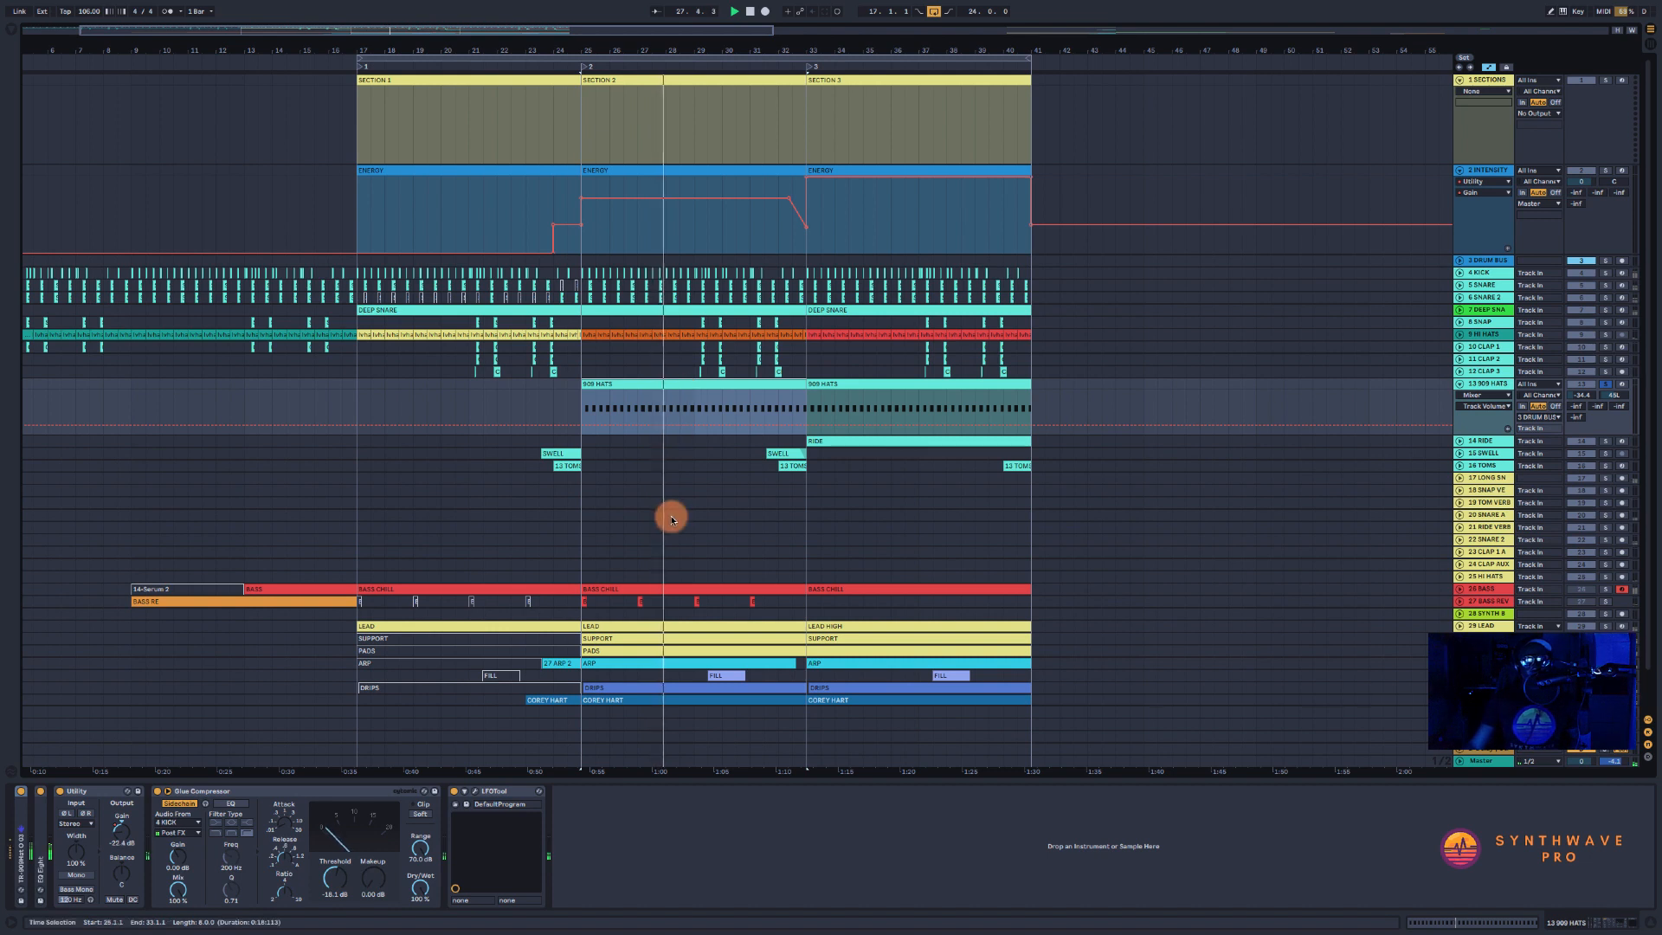
pyautogui.click(122, 826)
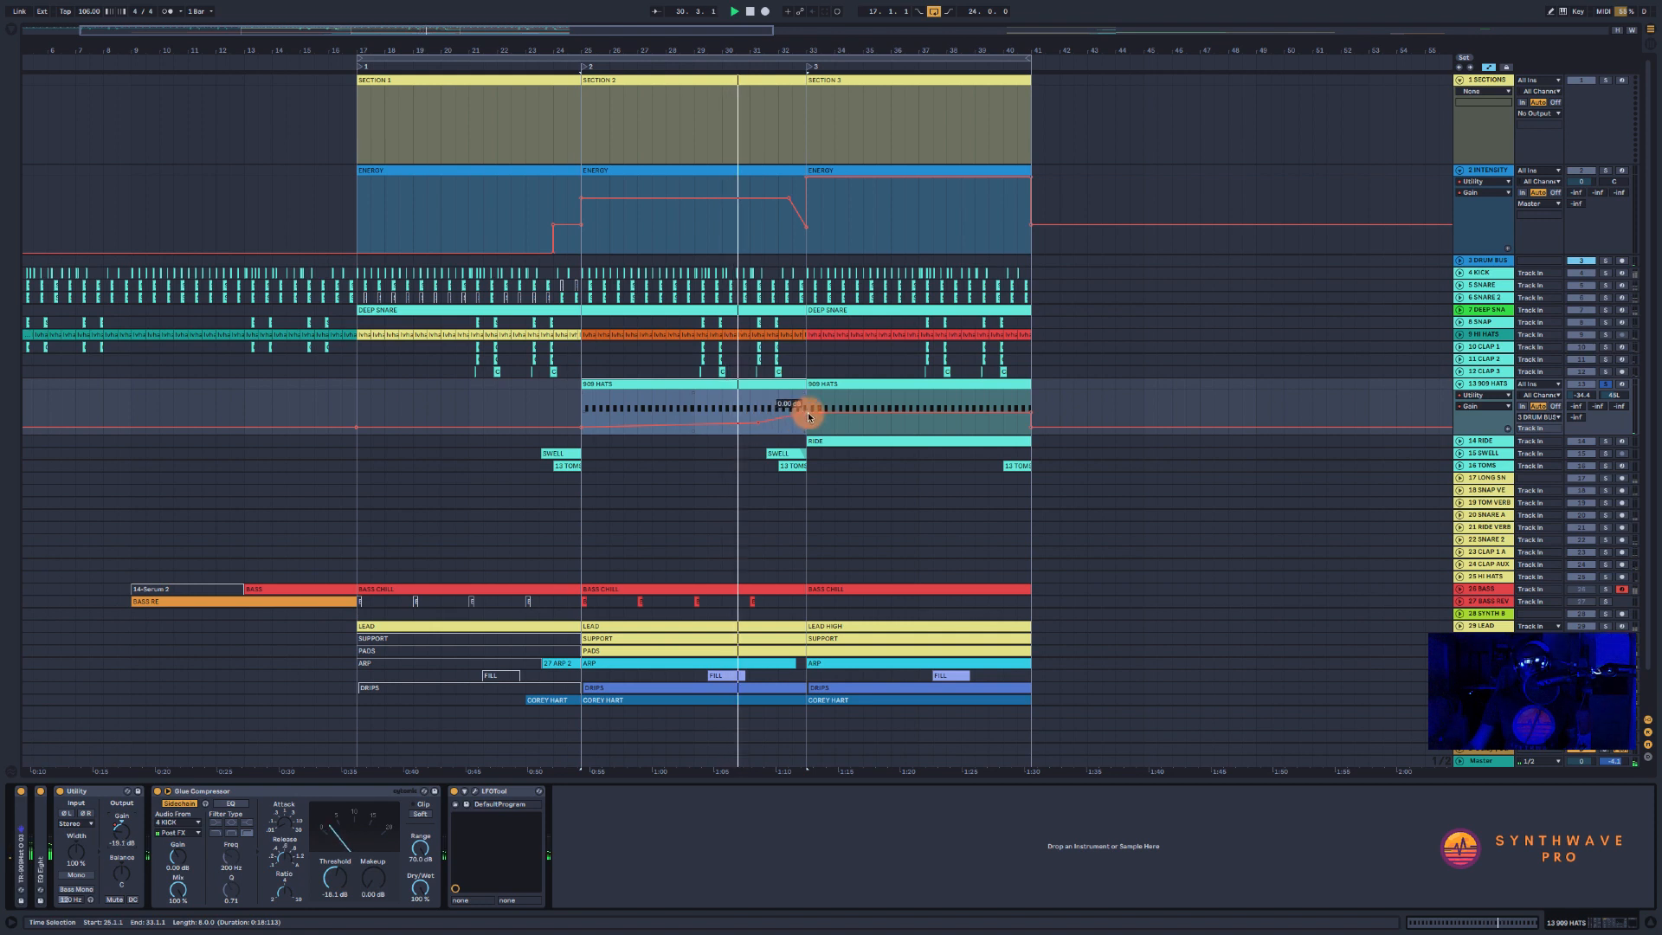
pyautogui.moveTo(809, 417); pyautogui.dragTo(812, 424)
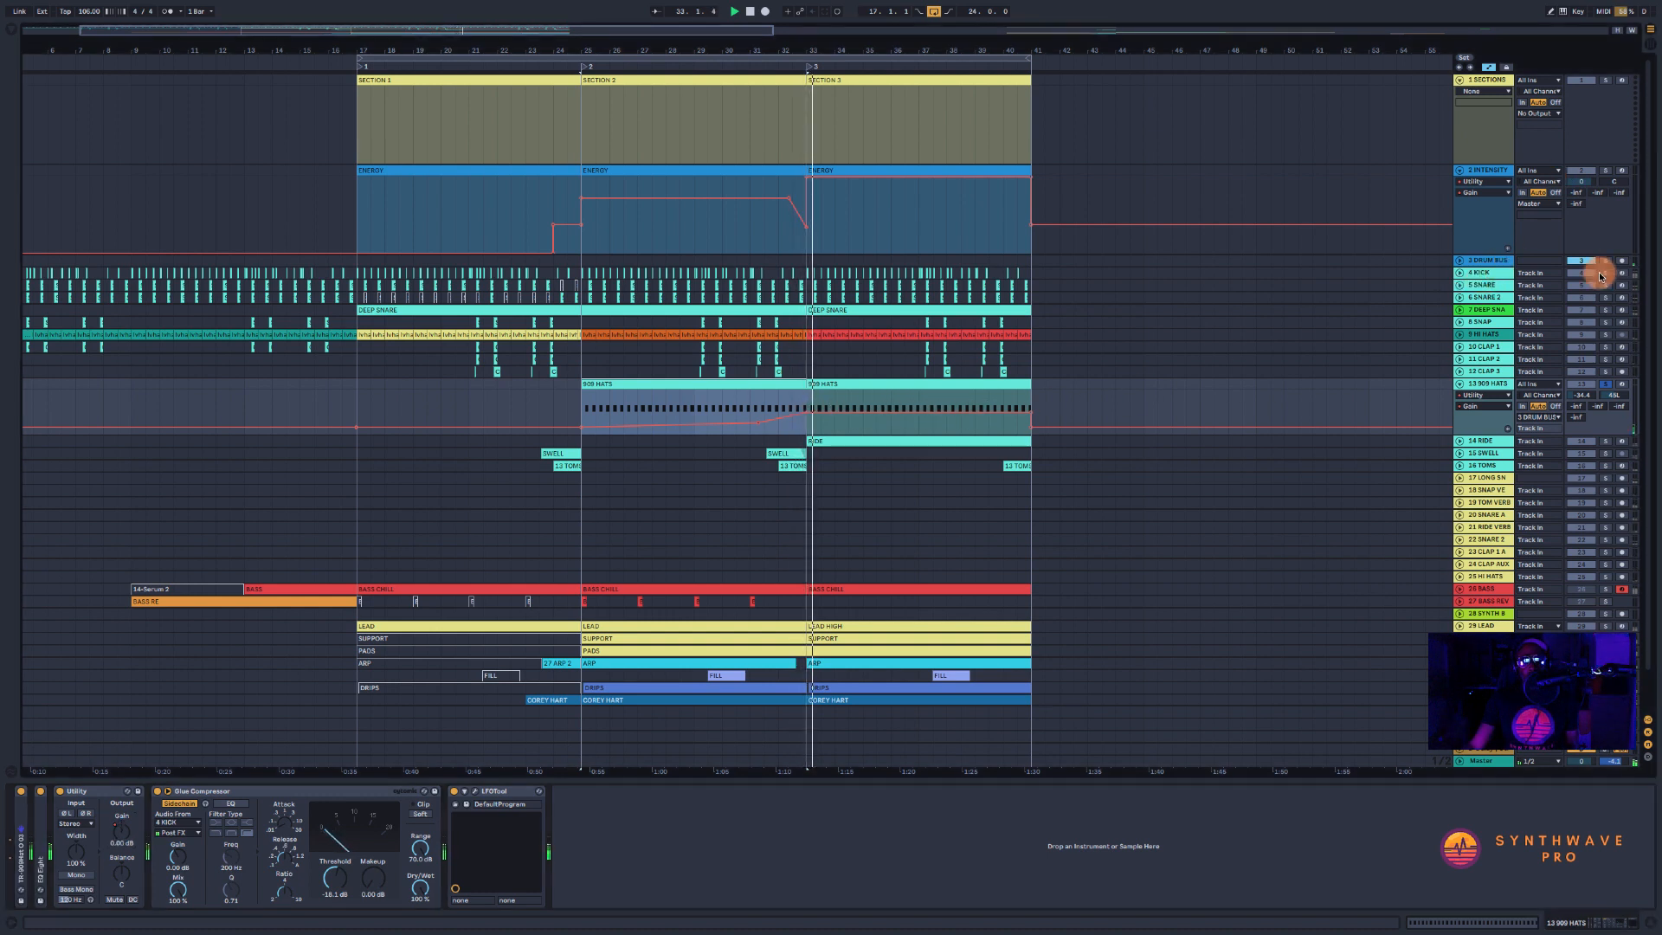
# - Solo the DRUM BUS and play from the Section 2 locator to hear the 909 hats within the drums
pyautogui.click(1604, 262)
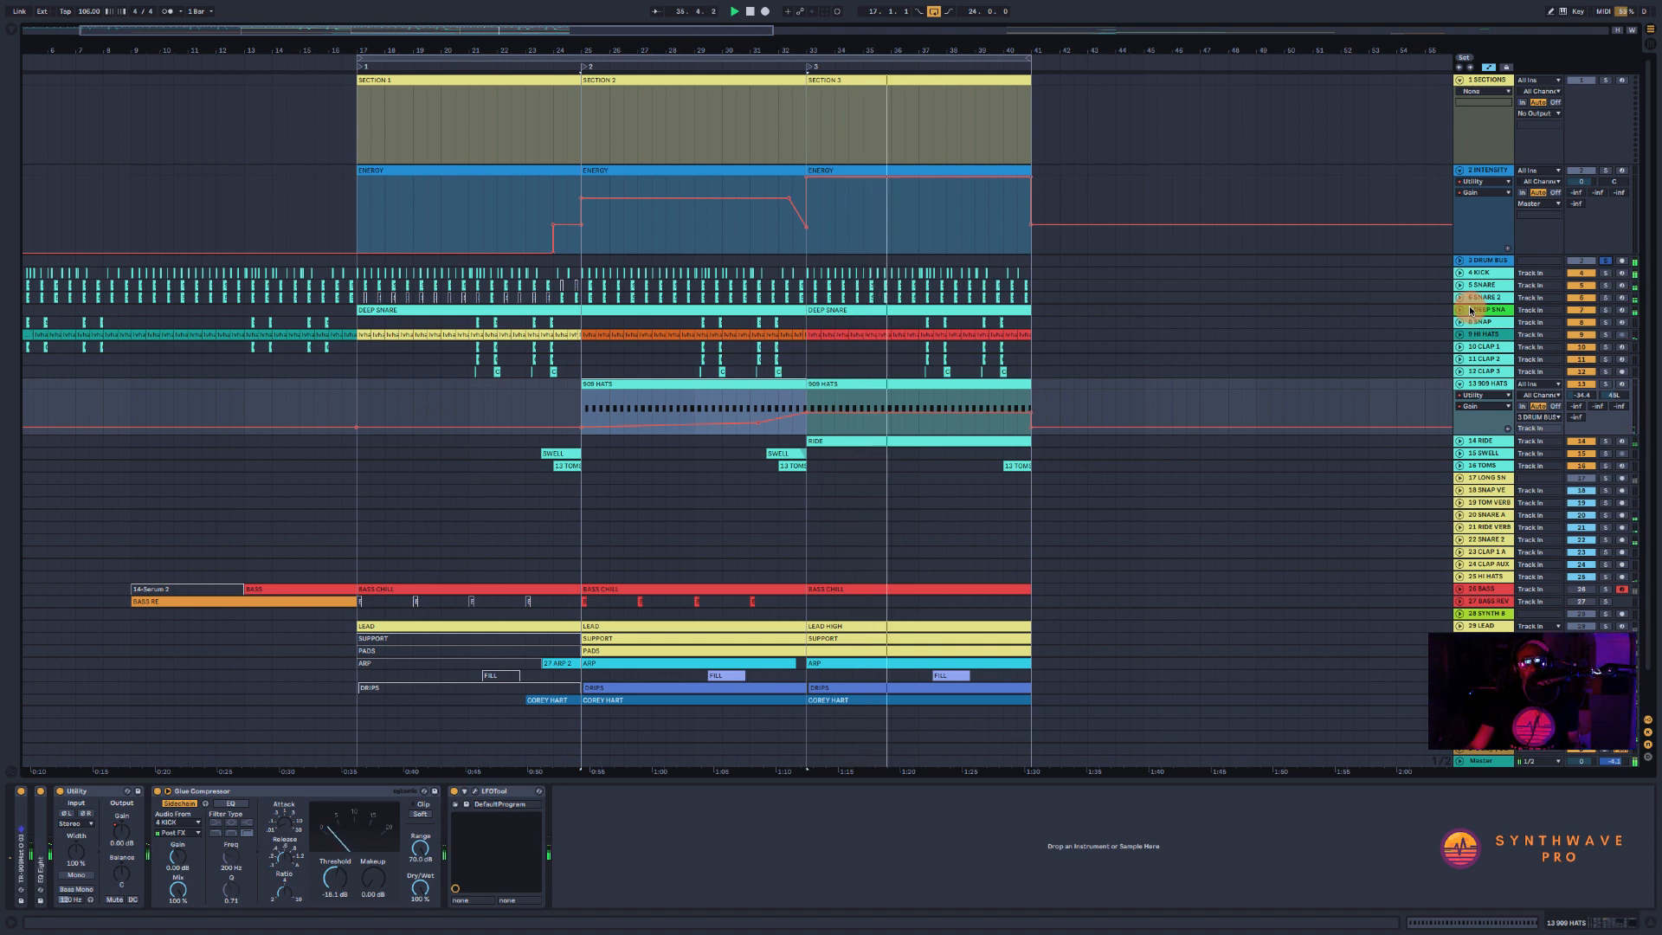
pyautogui.click(584, 67)
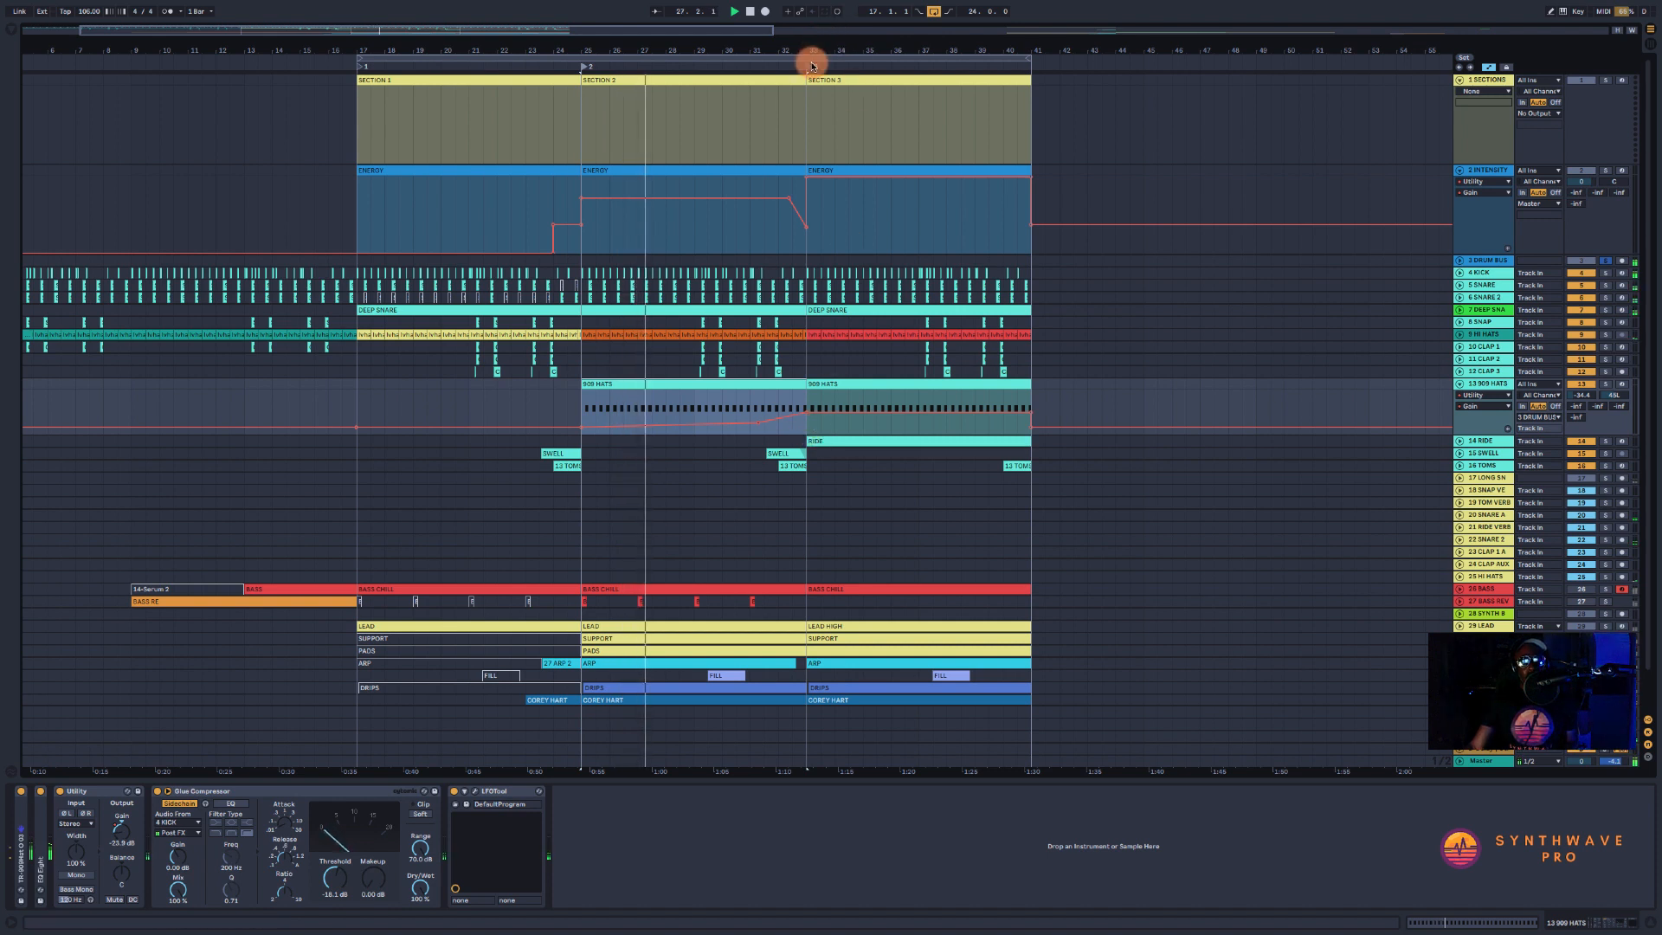
pyautogui.scroll(-2, 761, 364)
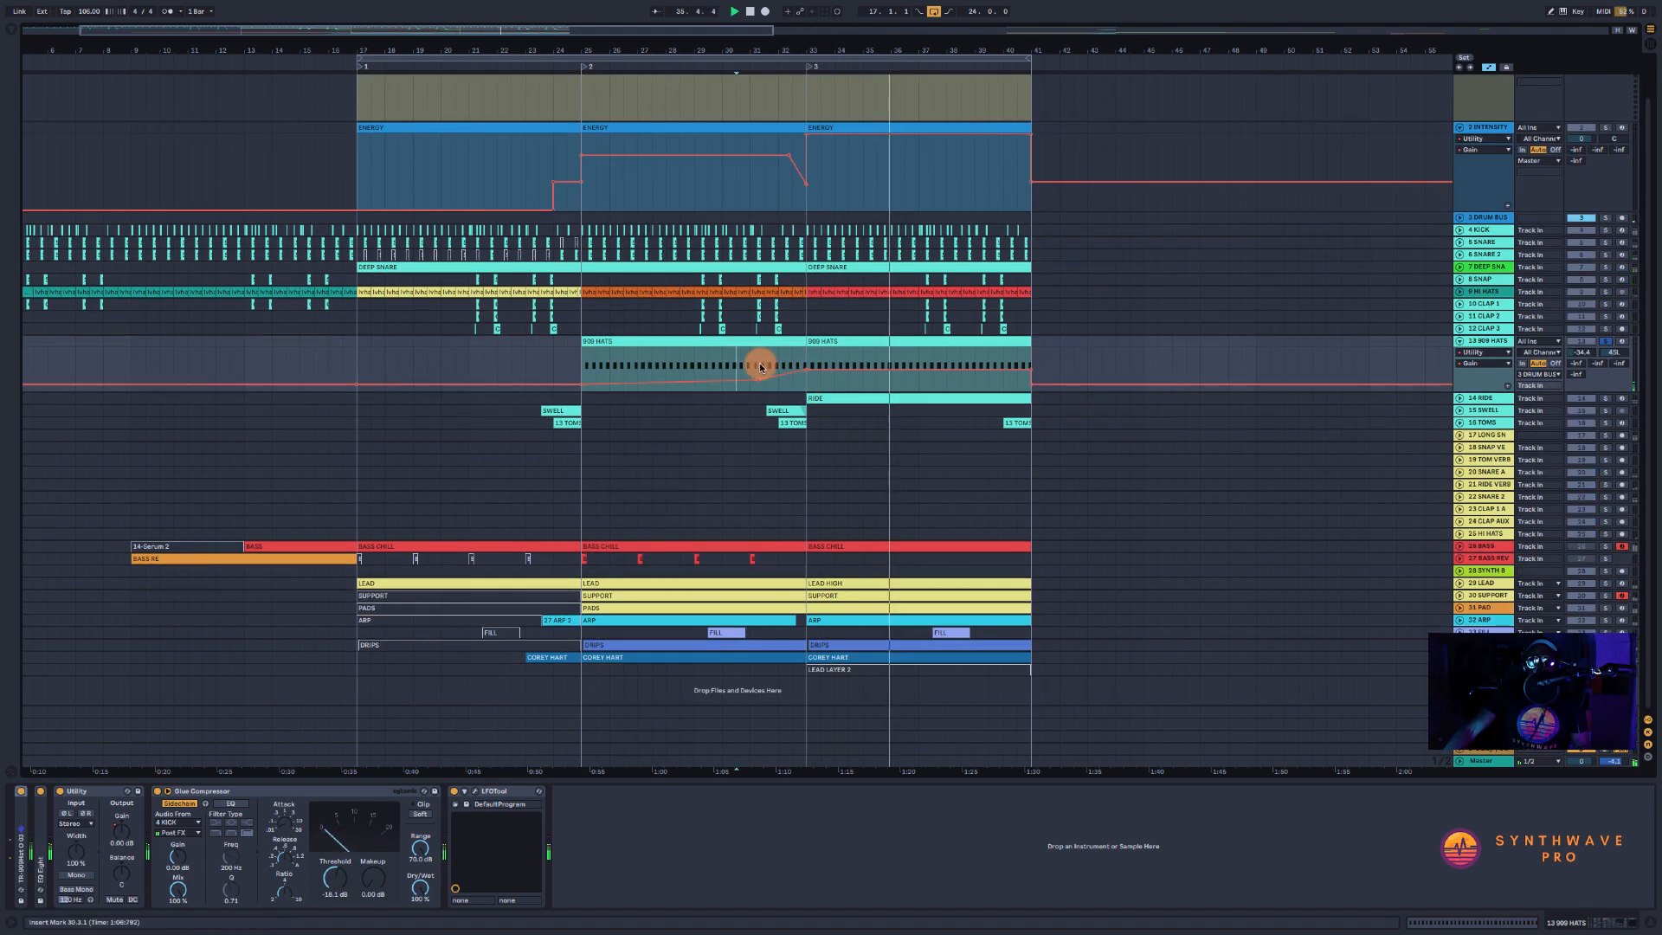
# - Compare the soloed 909 HATS with the full DRUM BUS as they build from Section 2 into Section 3
pyautogui.click(735, 363)
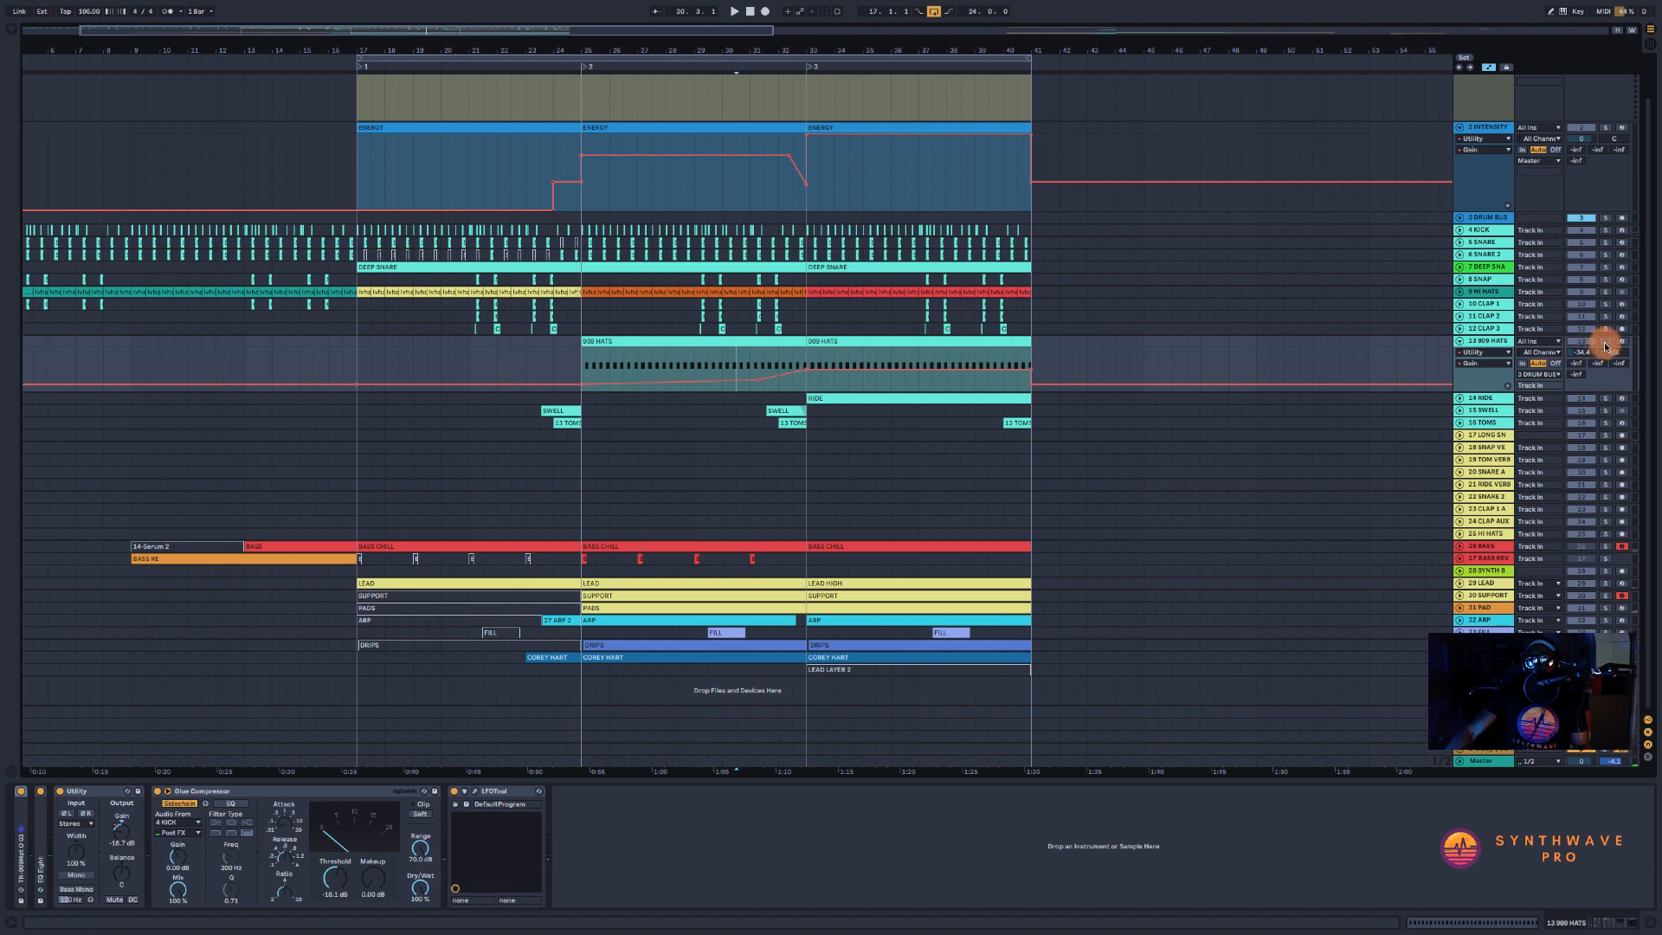
pyautogui.click(1605, 343)
pyautogui.click(1606, 218)
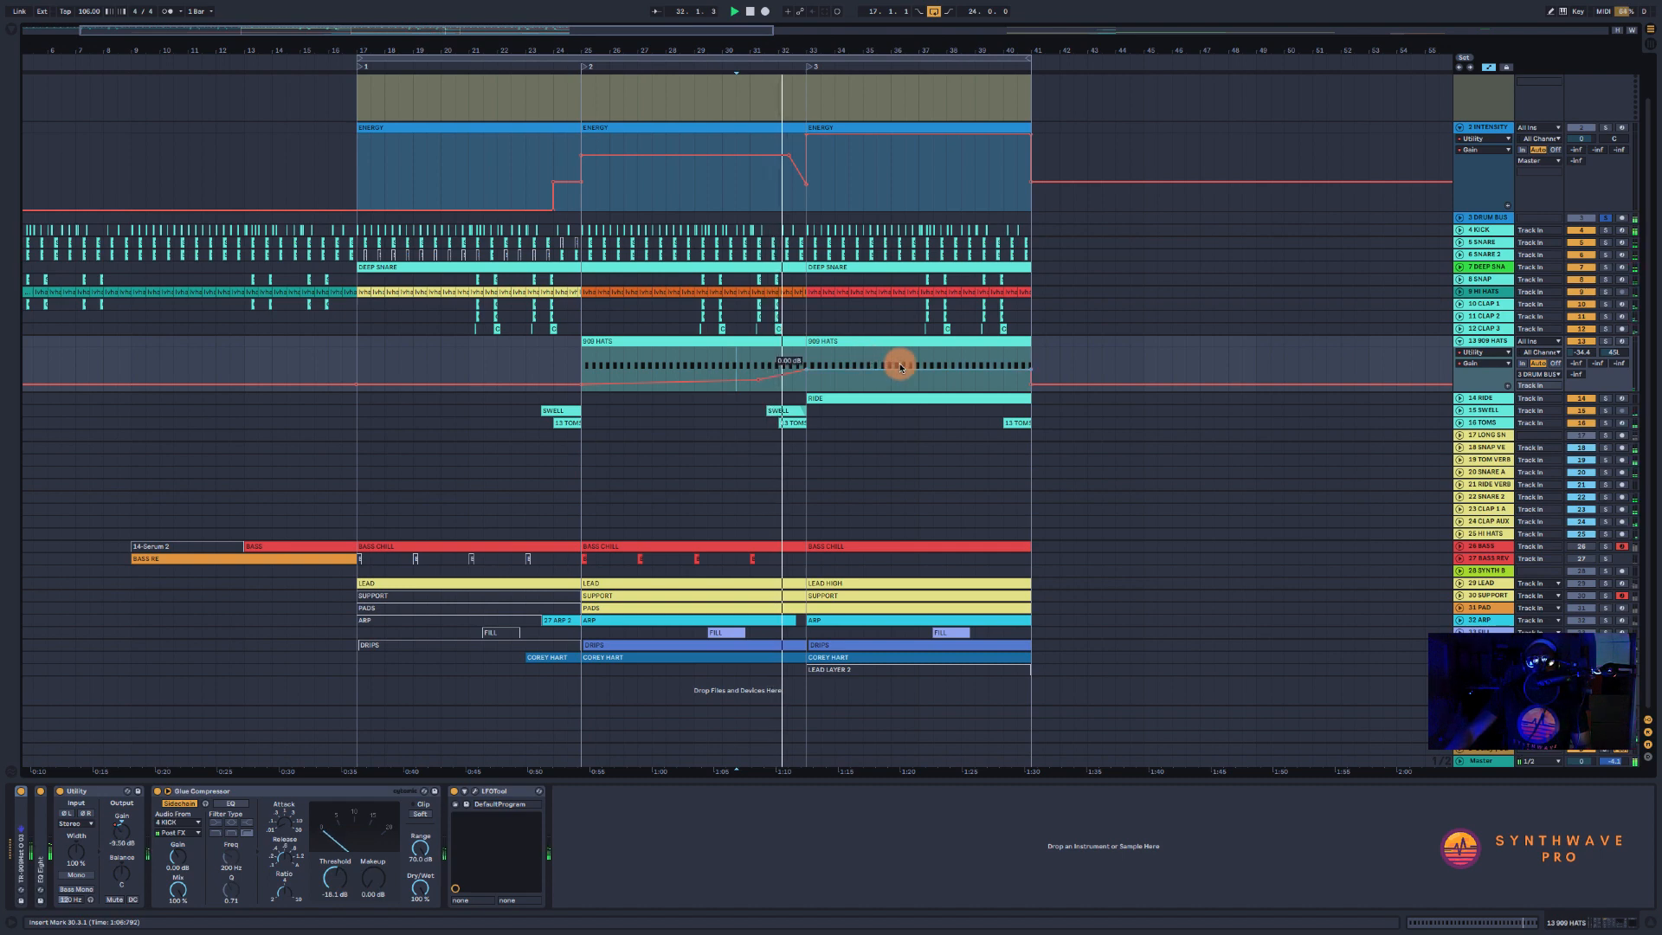
pyautogui.click(846, 344)
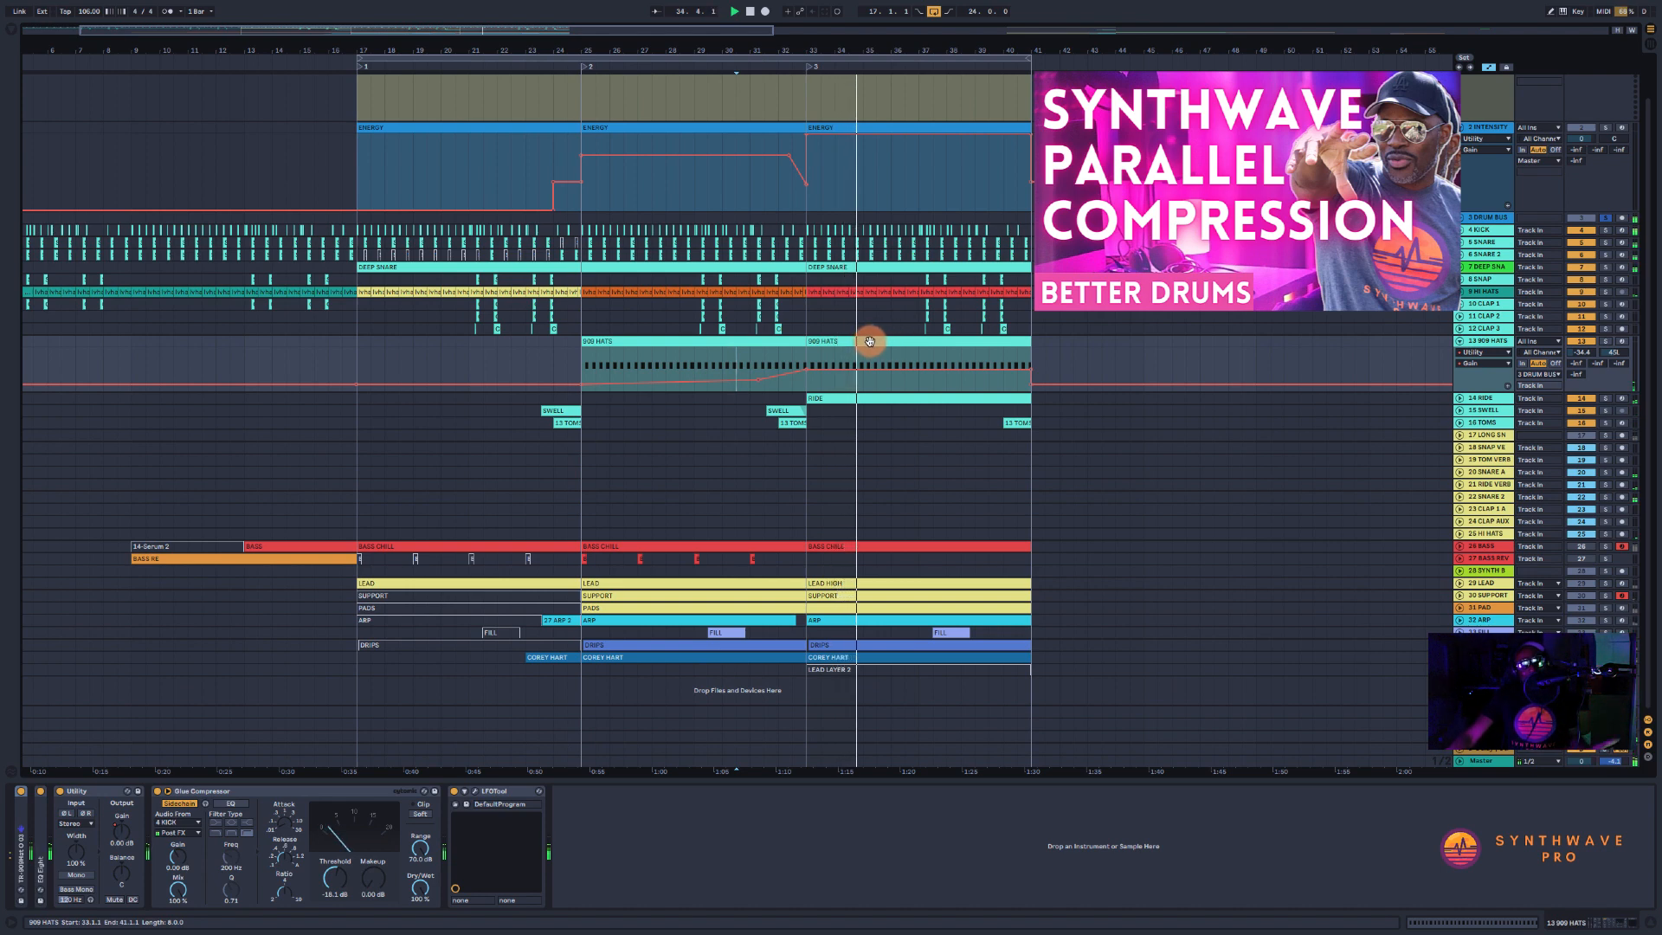
# - Select the RIDE clip in Section 3 and solo its track briefly to hear the ride alone
pyautogui.click(865, 397)
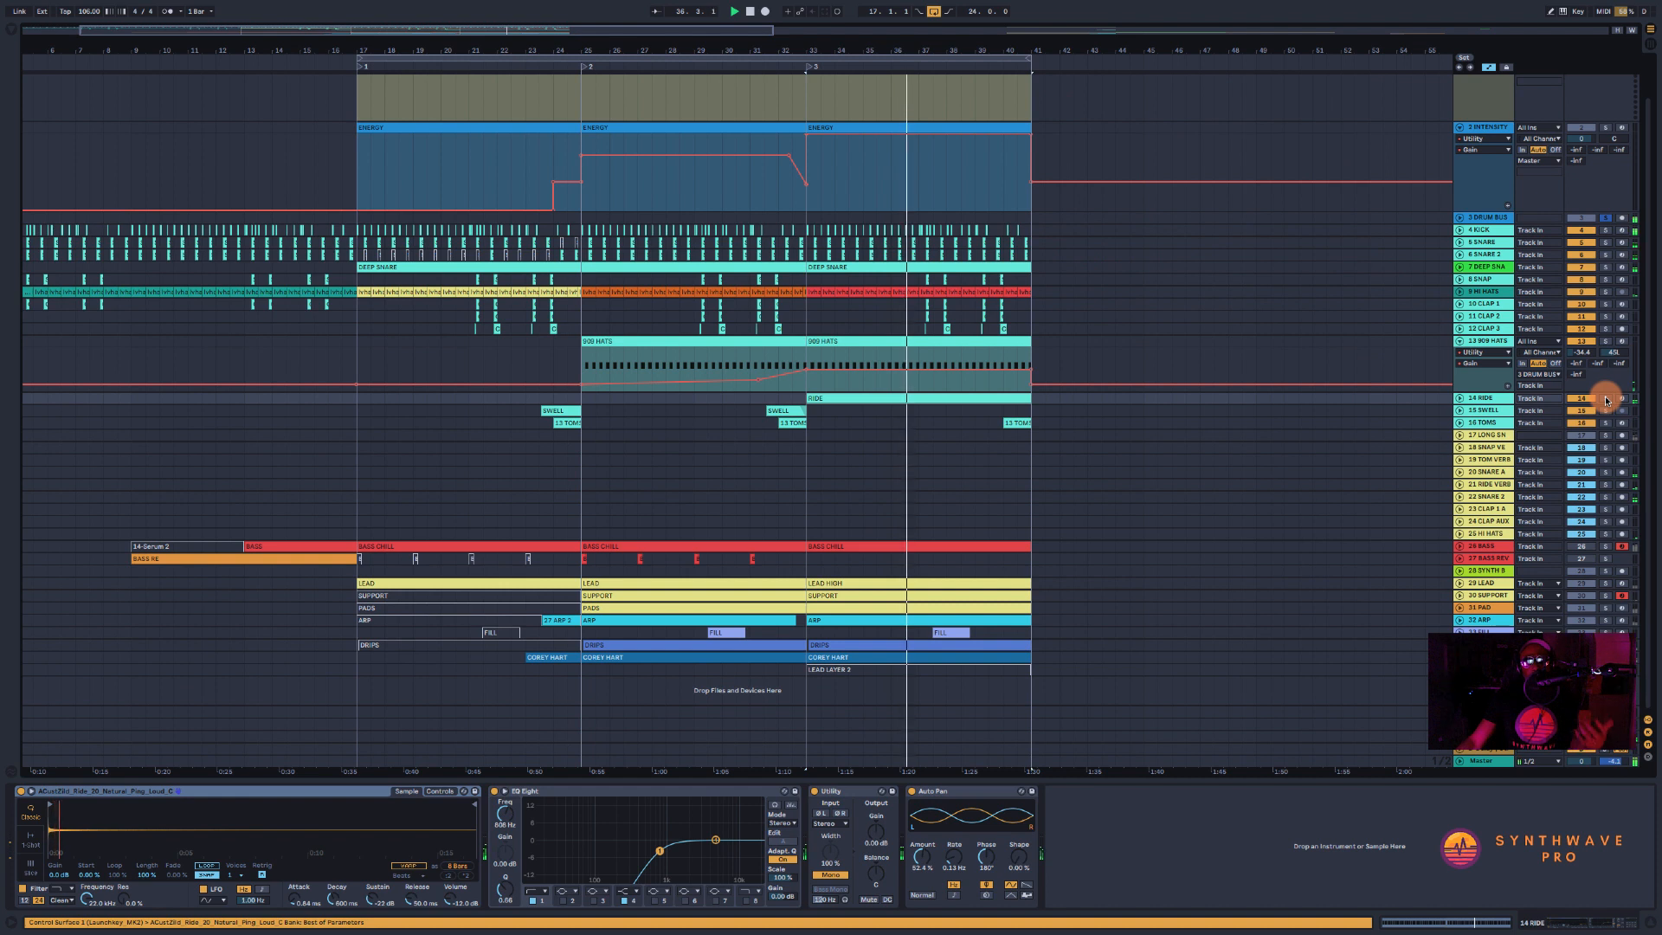
pyautogui.click(1606, 400)
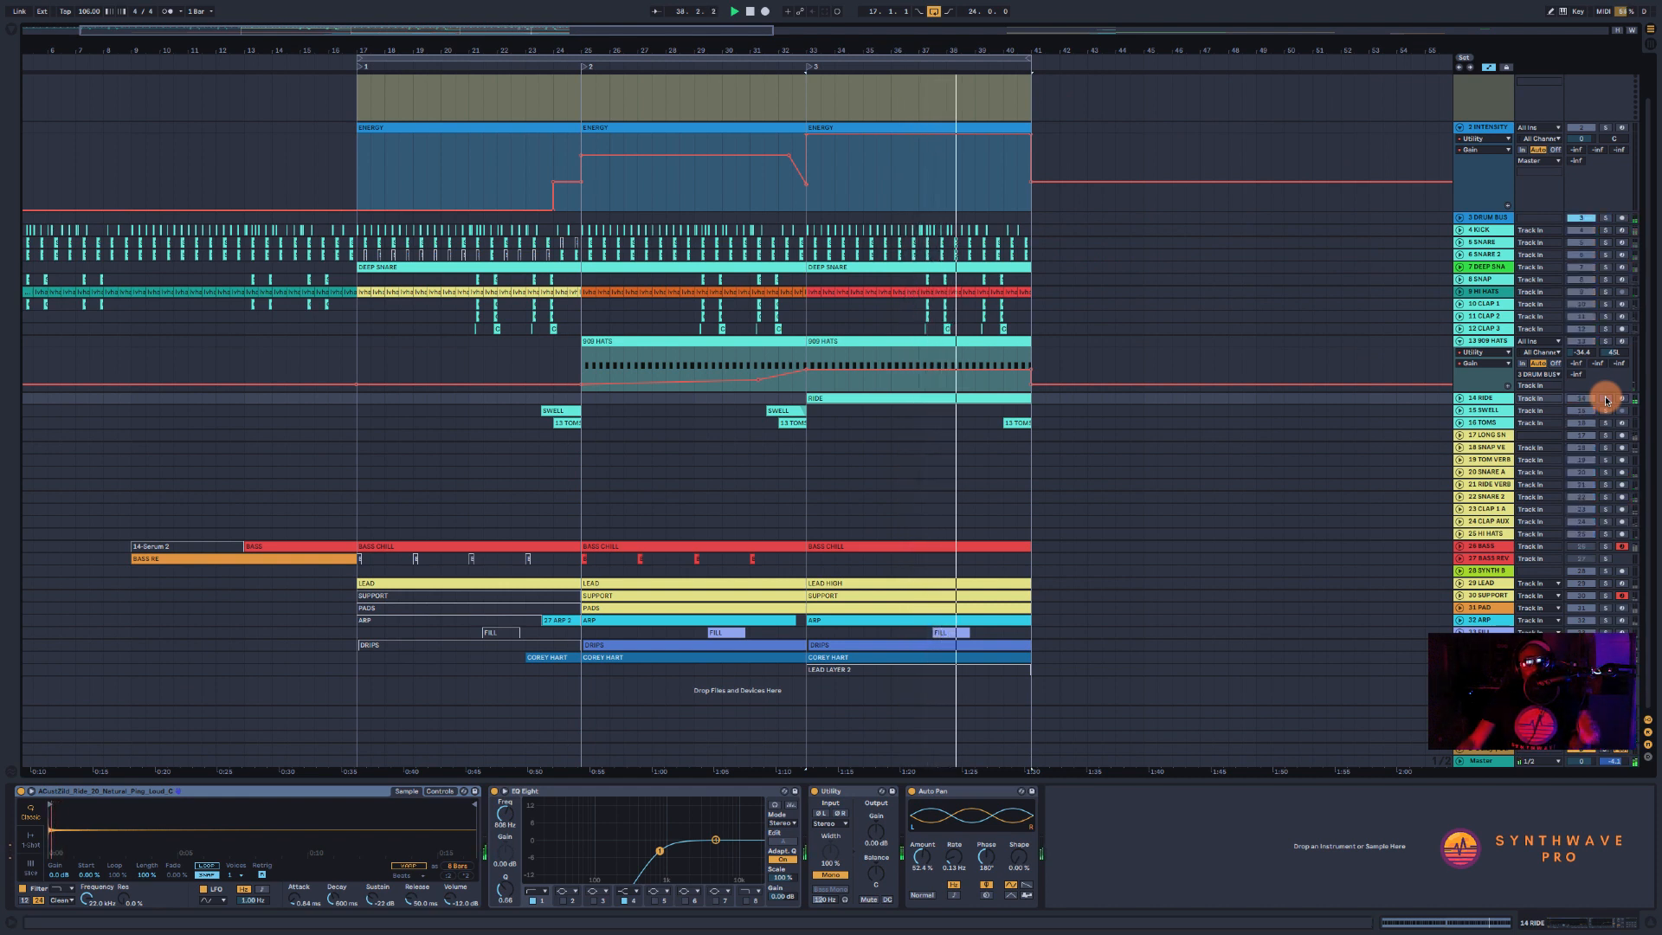
pyautogui.click(1605, 400)
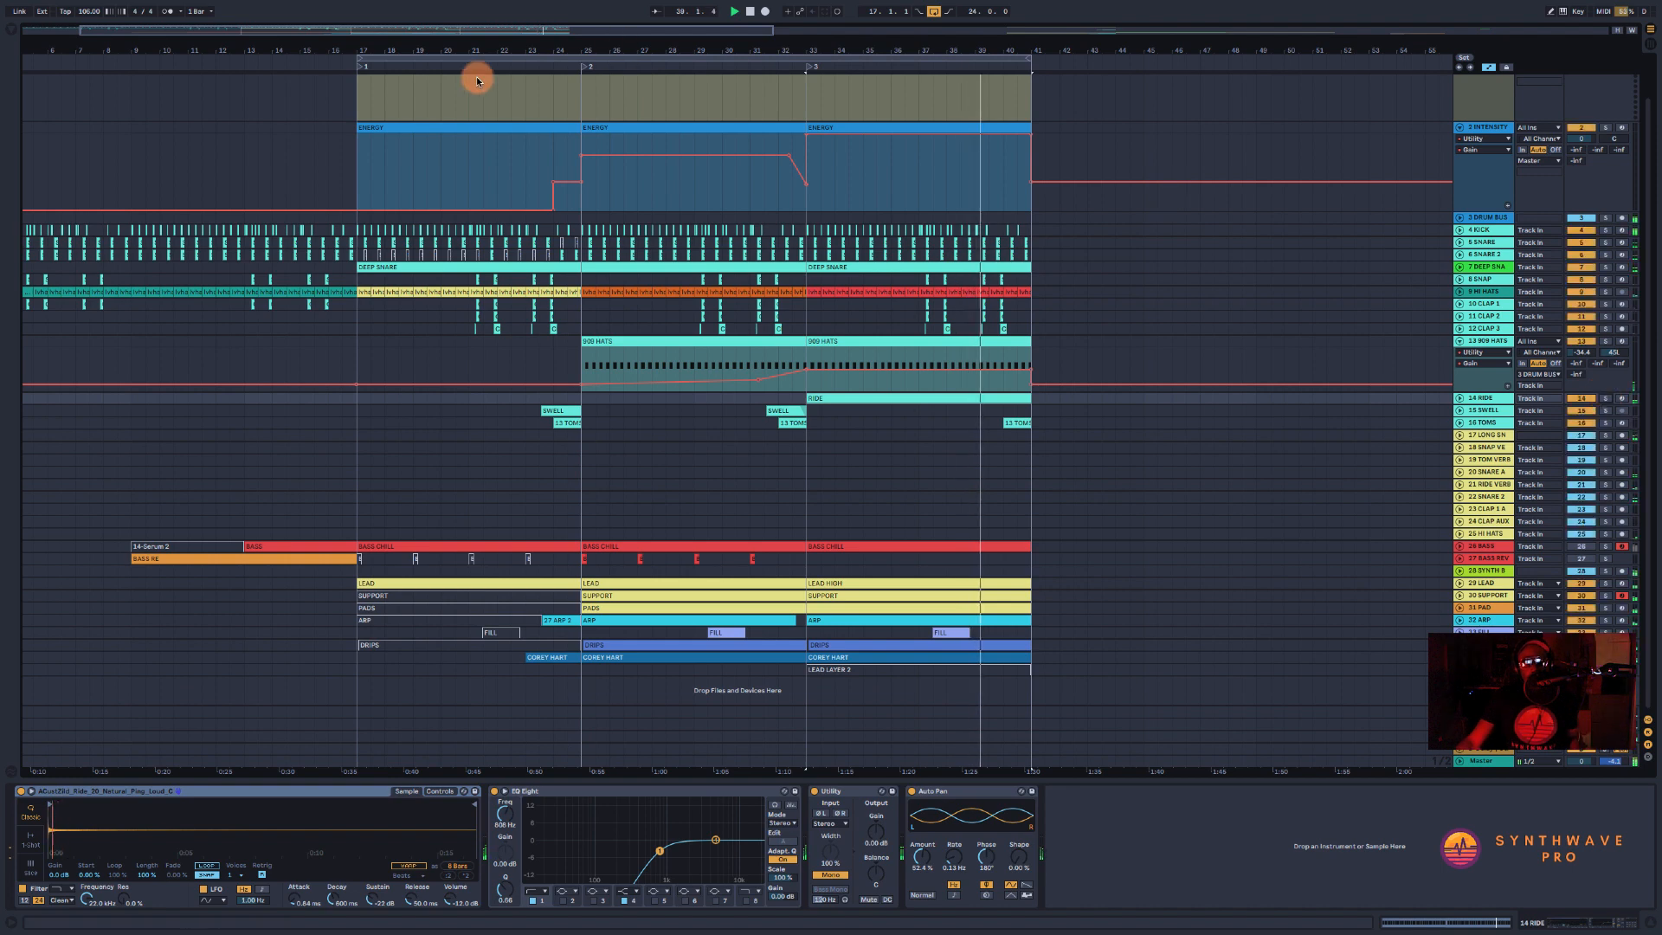
# - Set the loop to Section 3 and solo the DRUM BUS to hear the ride within the drums
pyautogui.moveTo(363, 60); pyautogui.dragTo(814, 61)
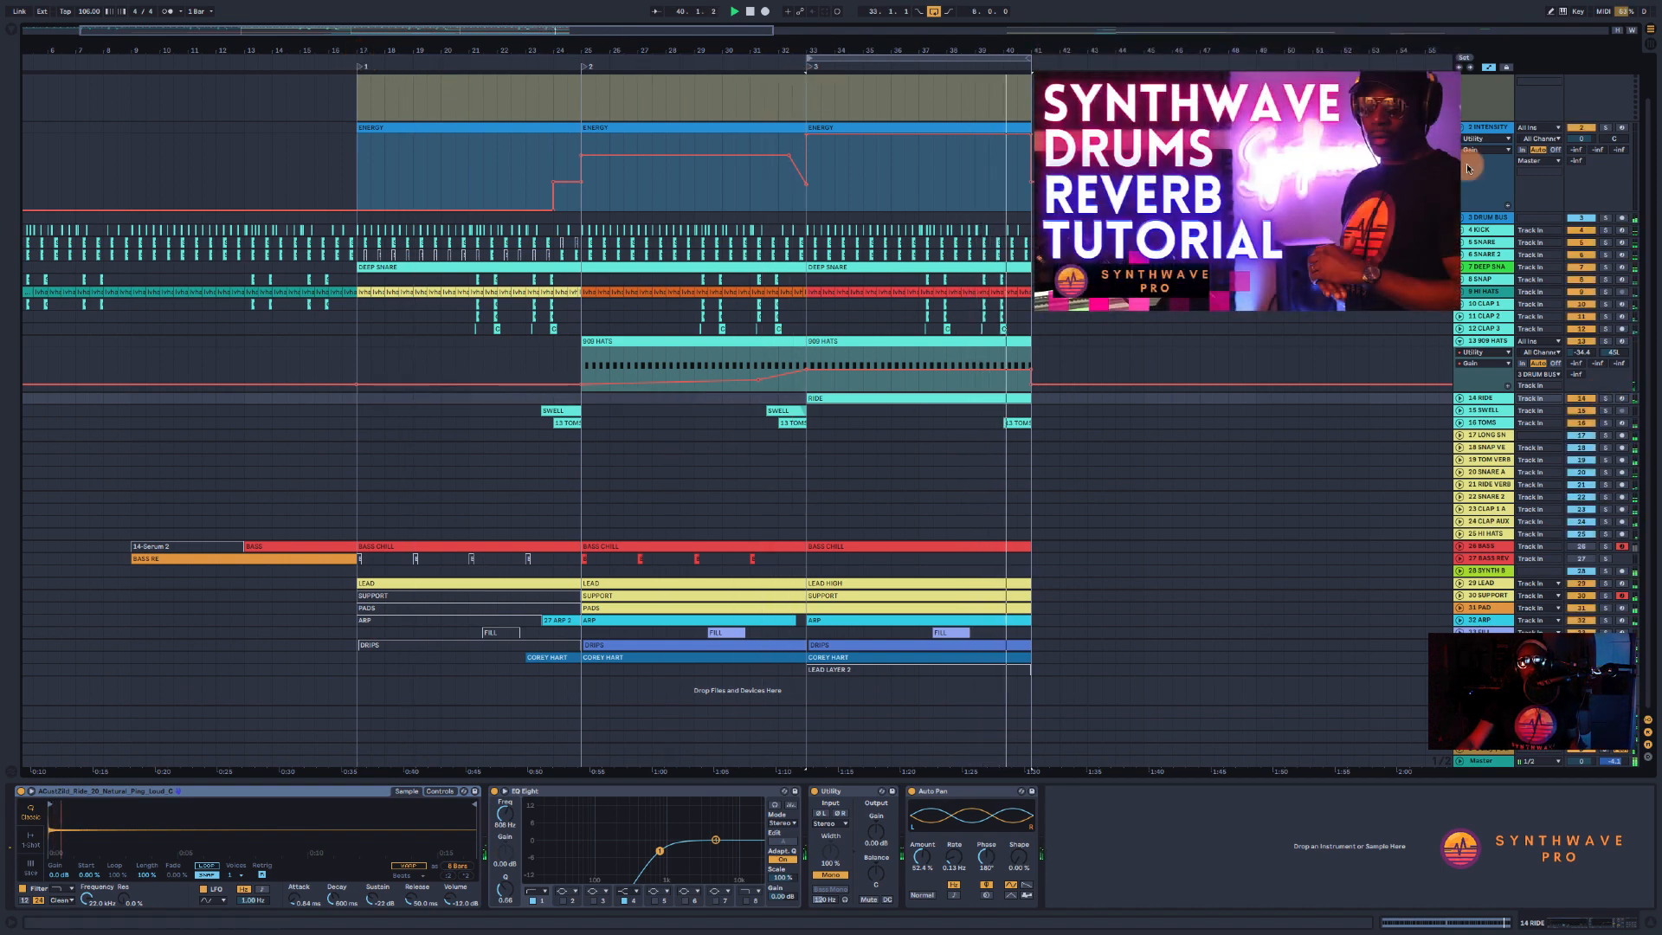
pyautogui.click(1607, 219)
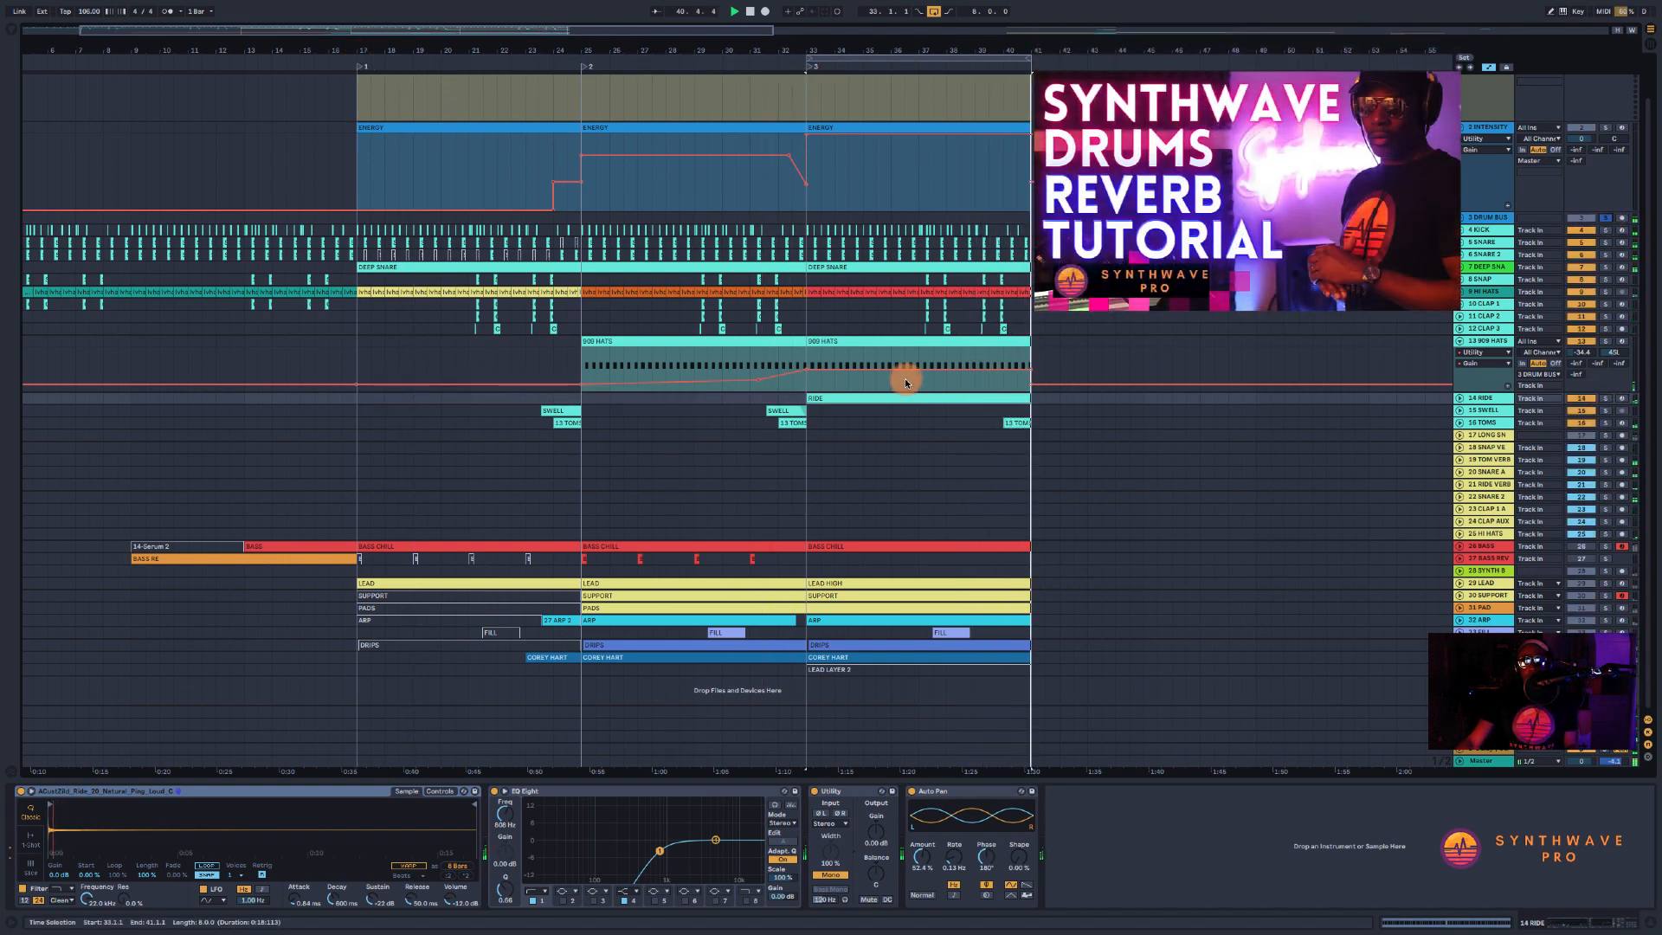
pyautogui.click(876, 401)
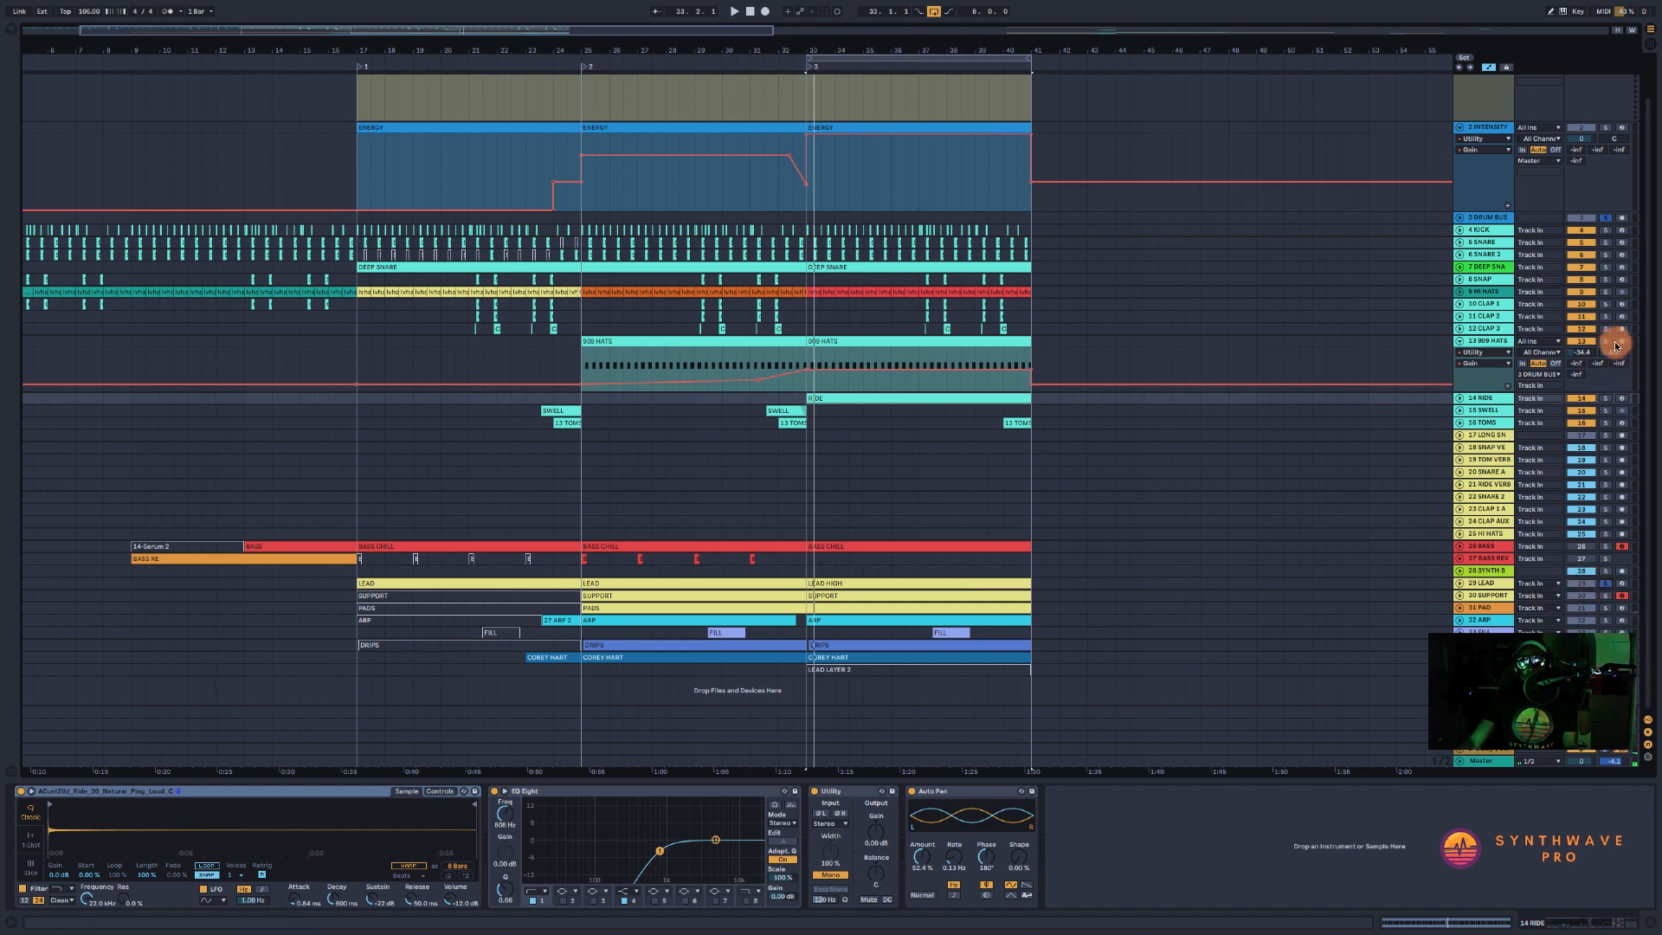
# - Solo the RIDE alongside the LEAD and play the pair in Section 3
pyautogui.click(1497, 345)
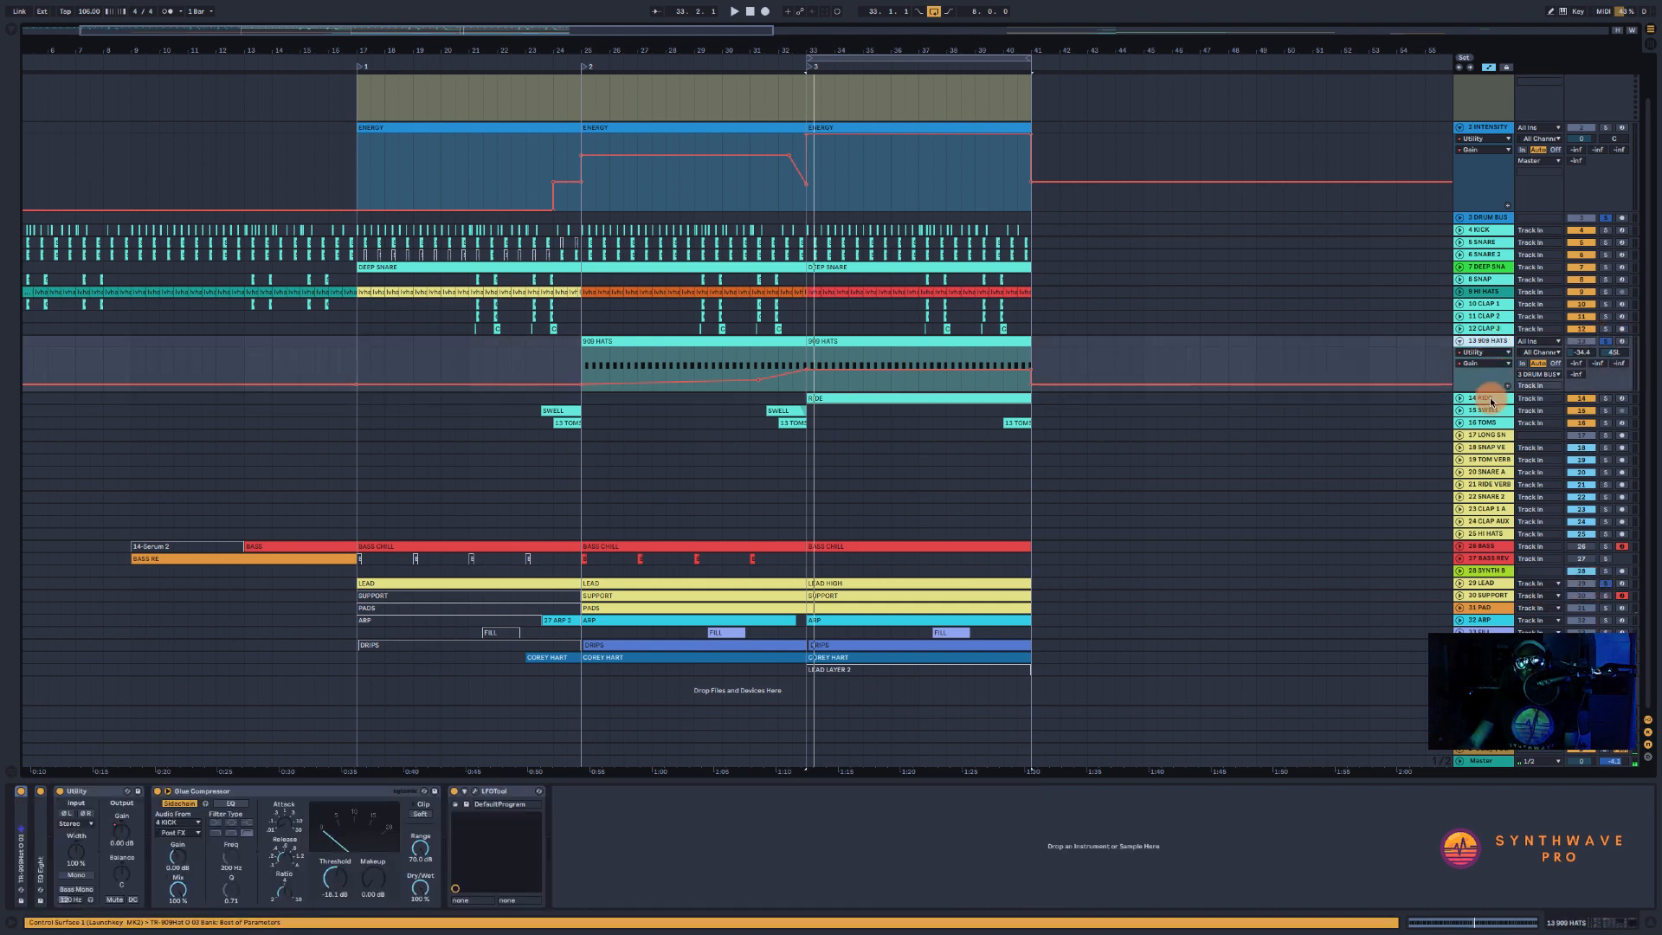
pyautogui.click(1605, 342)
pyautogui.press('space')
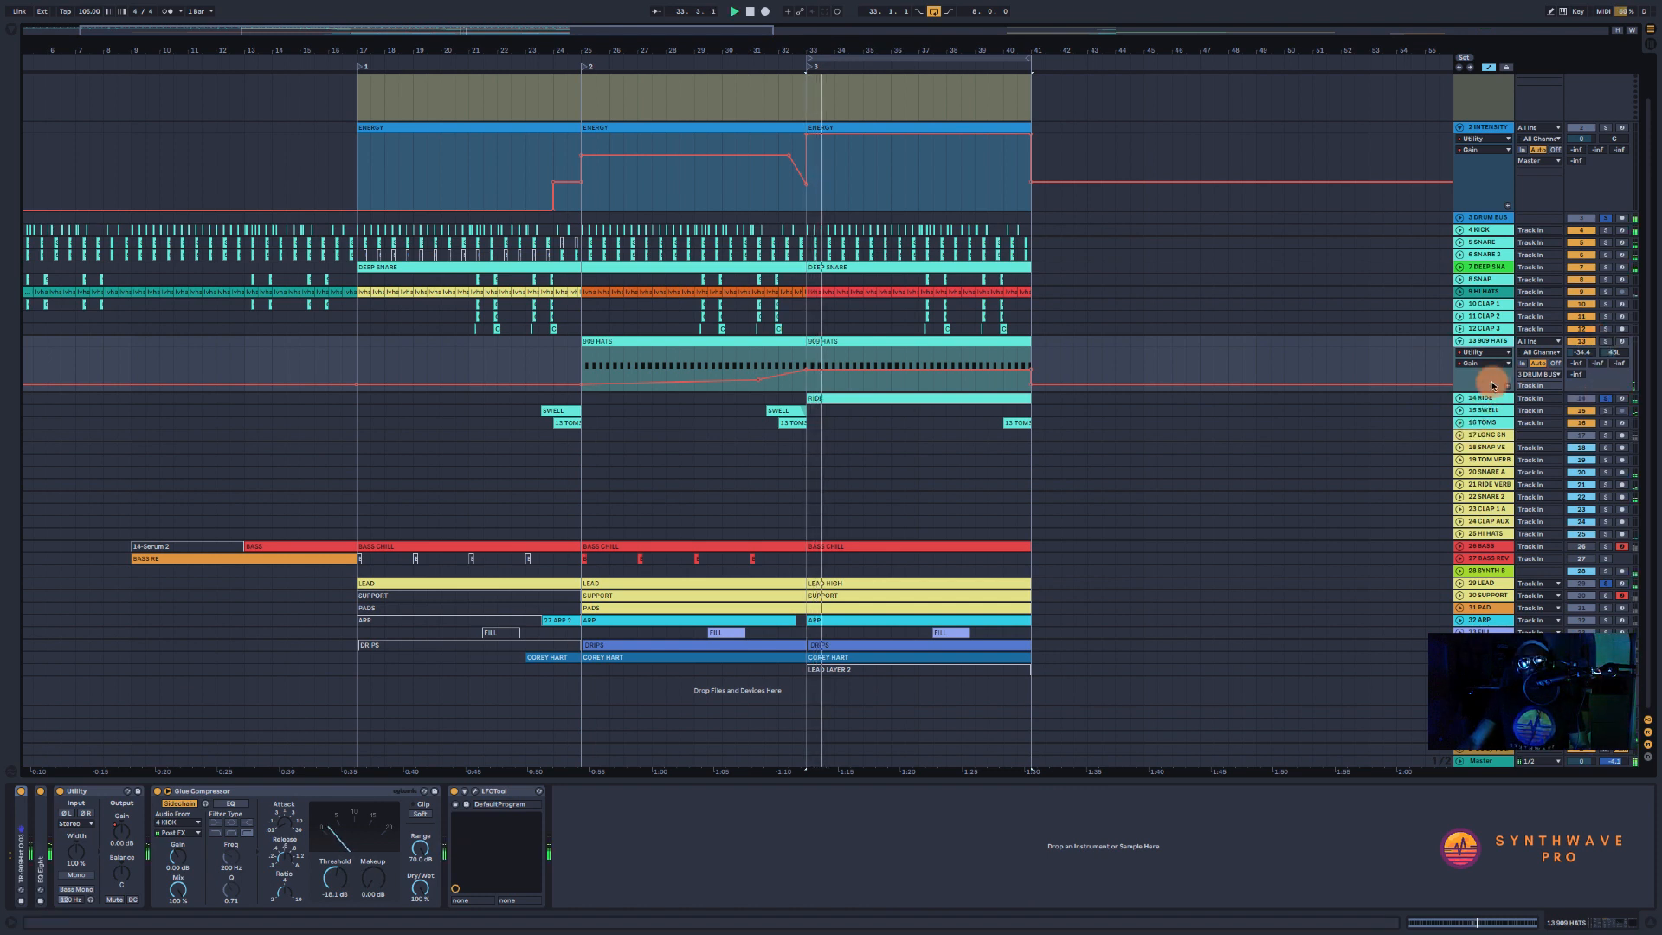
# - Unfold the RIDE and LEAD tracks to compare their note patterns in Section 3
pyautogui.click(1480, 400)
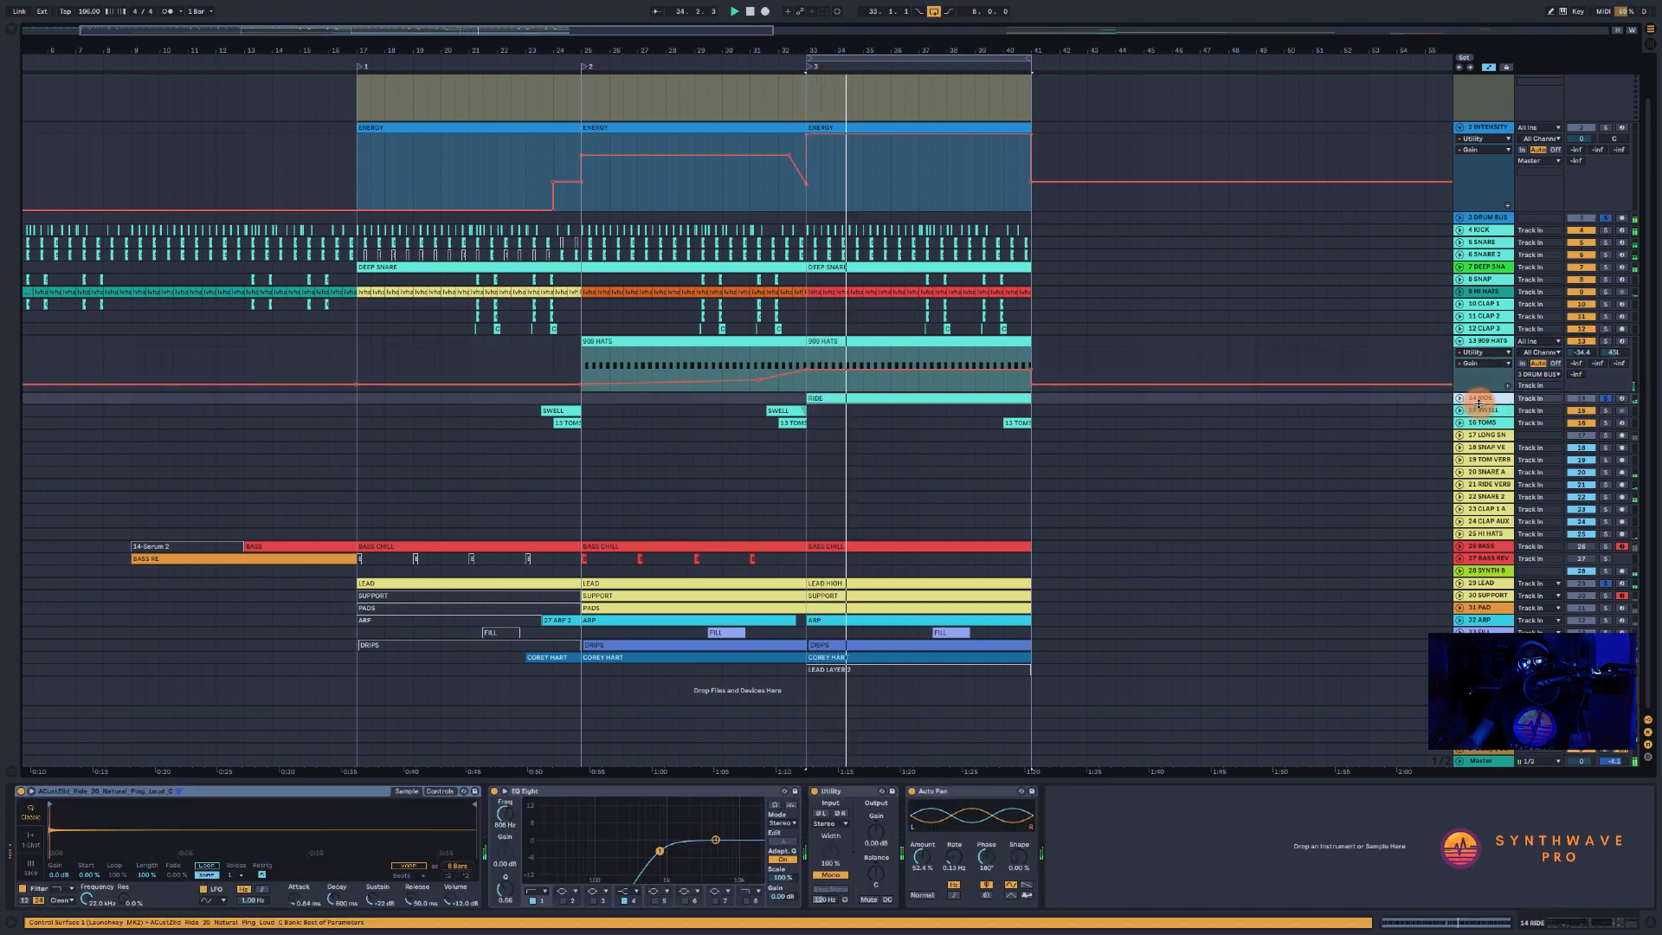
pyautogui.click(1460, 398)
pyautogui.scroll(-1, 1454, 511)
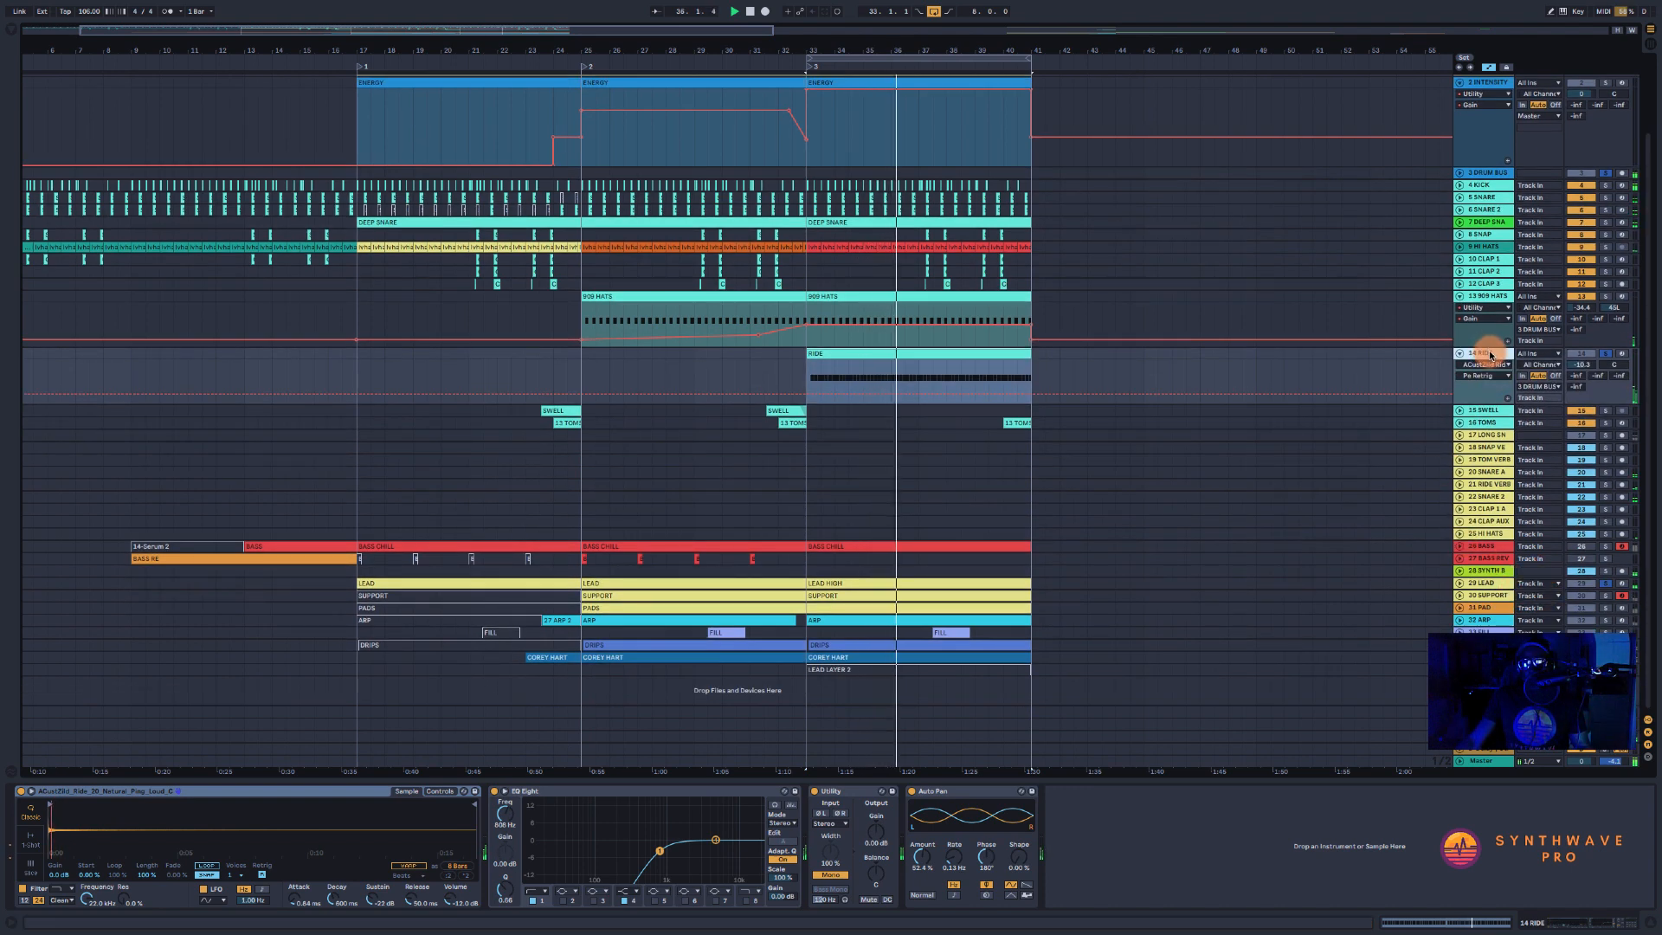
pyautogui.click(1459, 583)
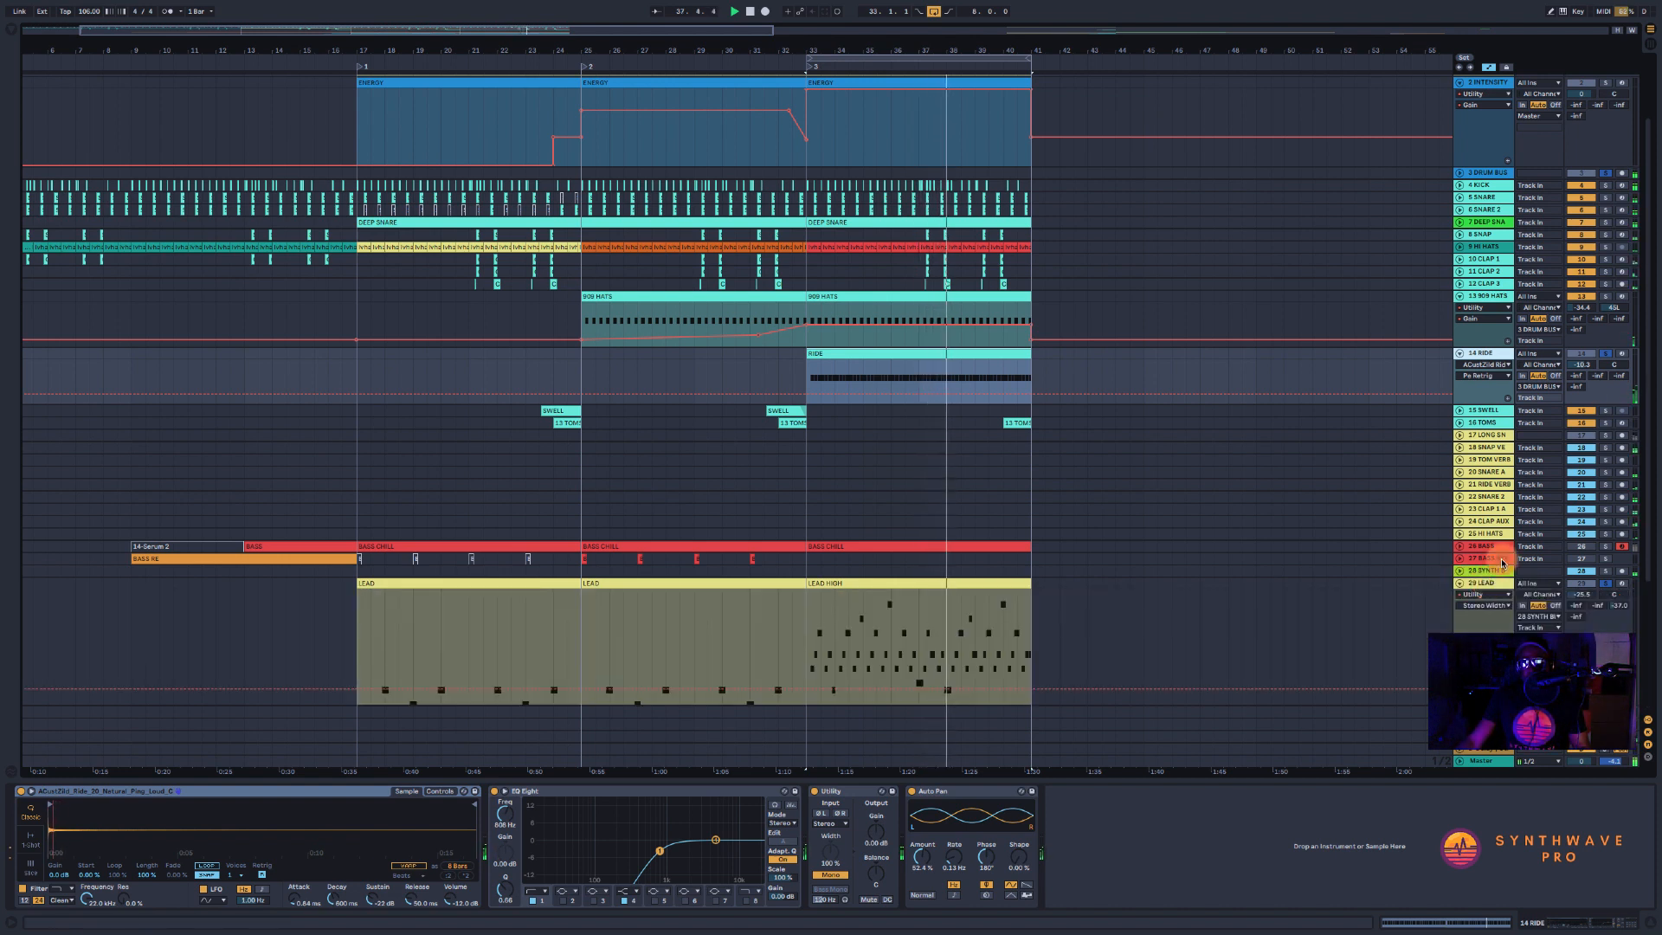
# - Play the LEAD in Section 3 while toggling the RIDE solo, and clear all solos
pyautogui.press('space')
pyautogui.click(1605, 353)
pyautogui.click(1605, 353)
pyautogui.press('space')
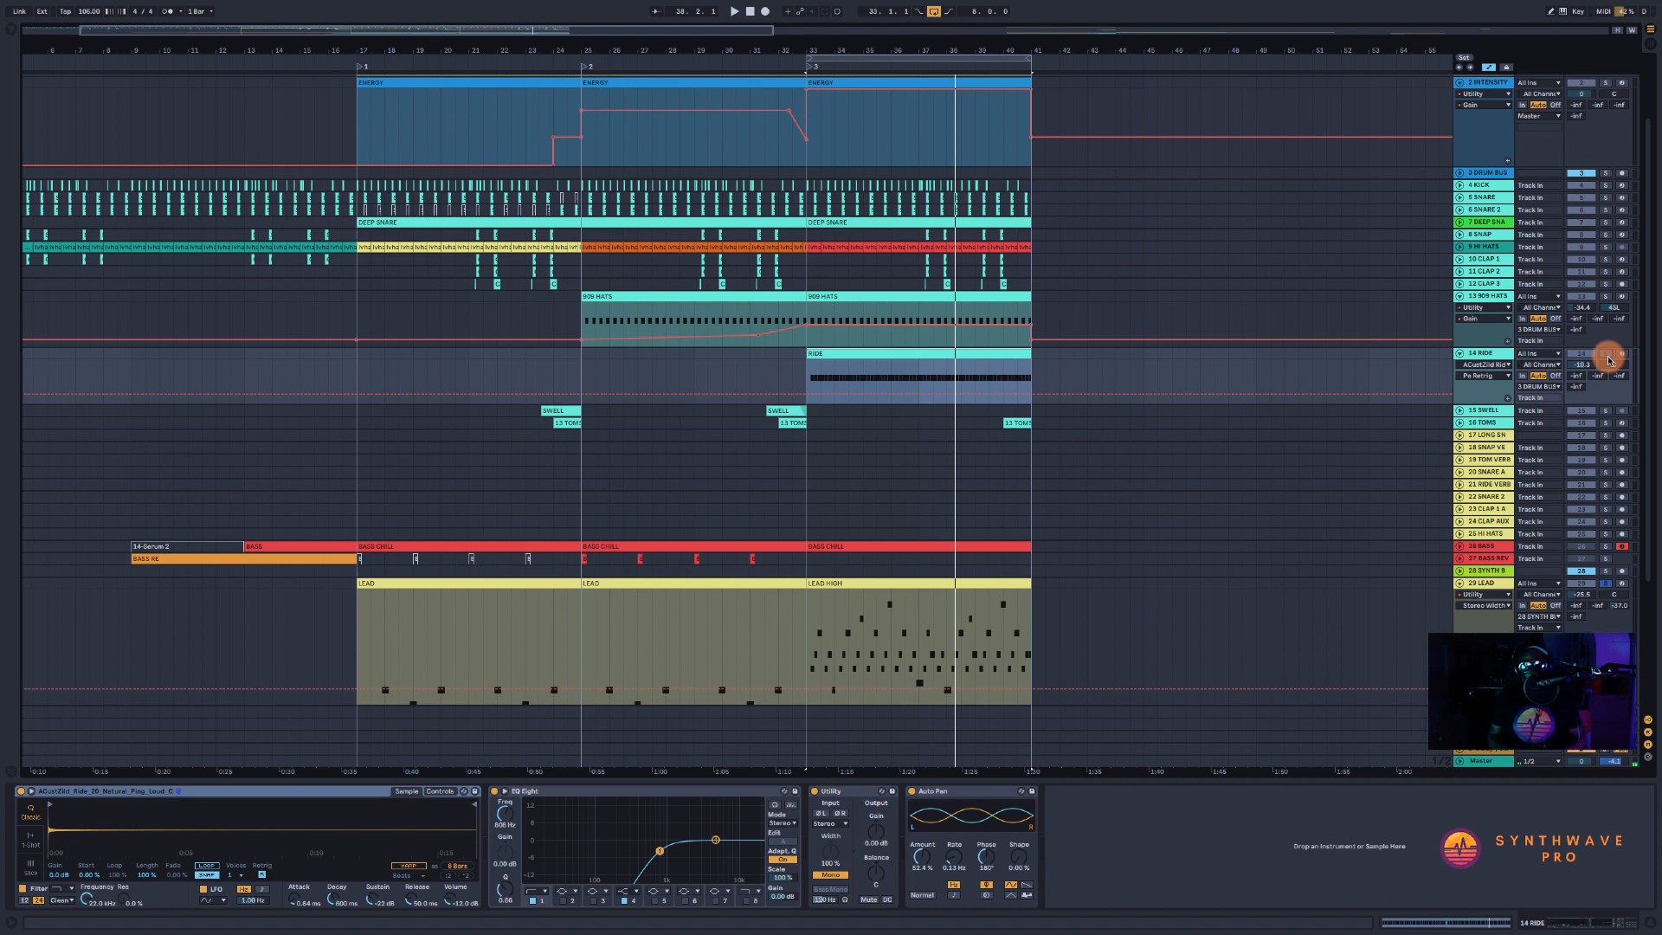
pyautogui.click(1607, 357)
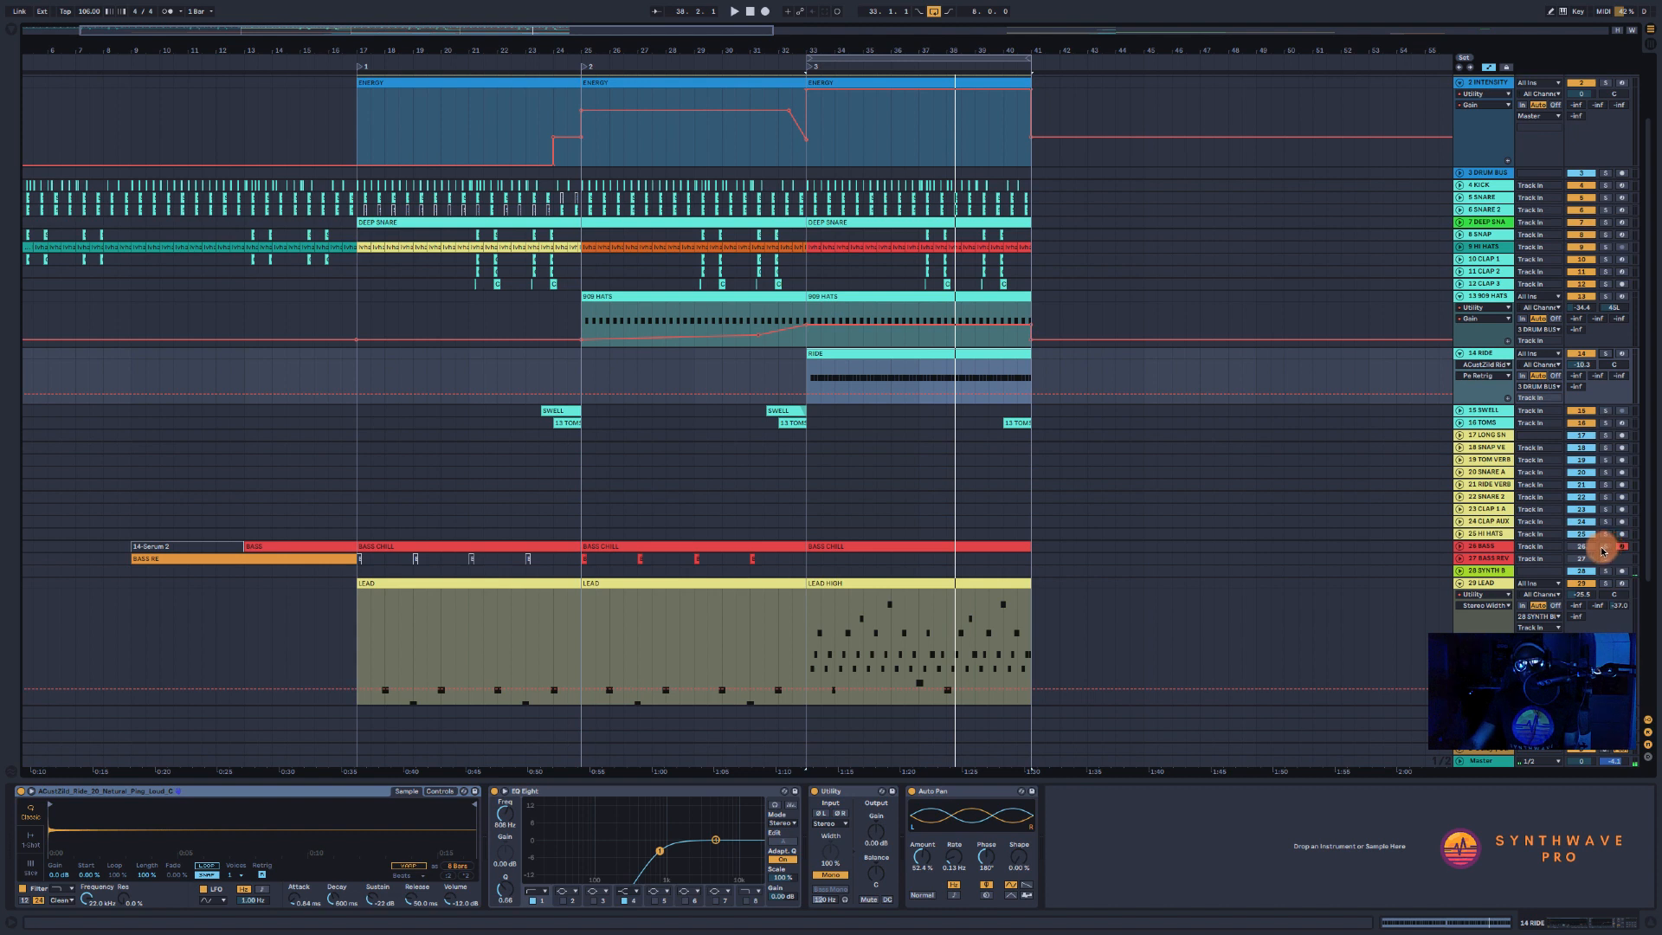
# - Loop all three sections and audition the BASS and BASS REVERSE tracks, adding the DRUM BUS to the soloed parts
pyautogui.click(1606, 548)
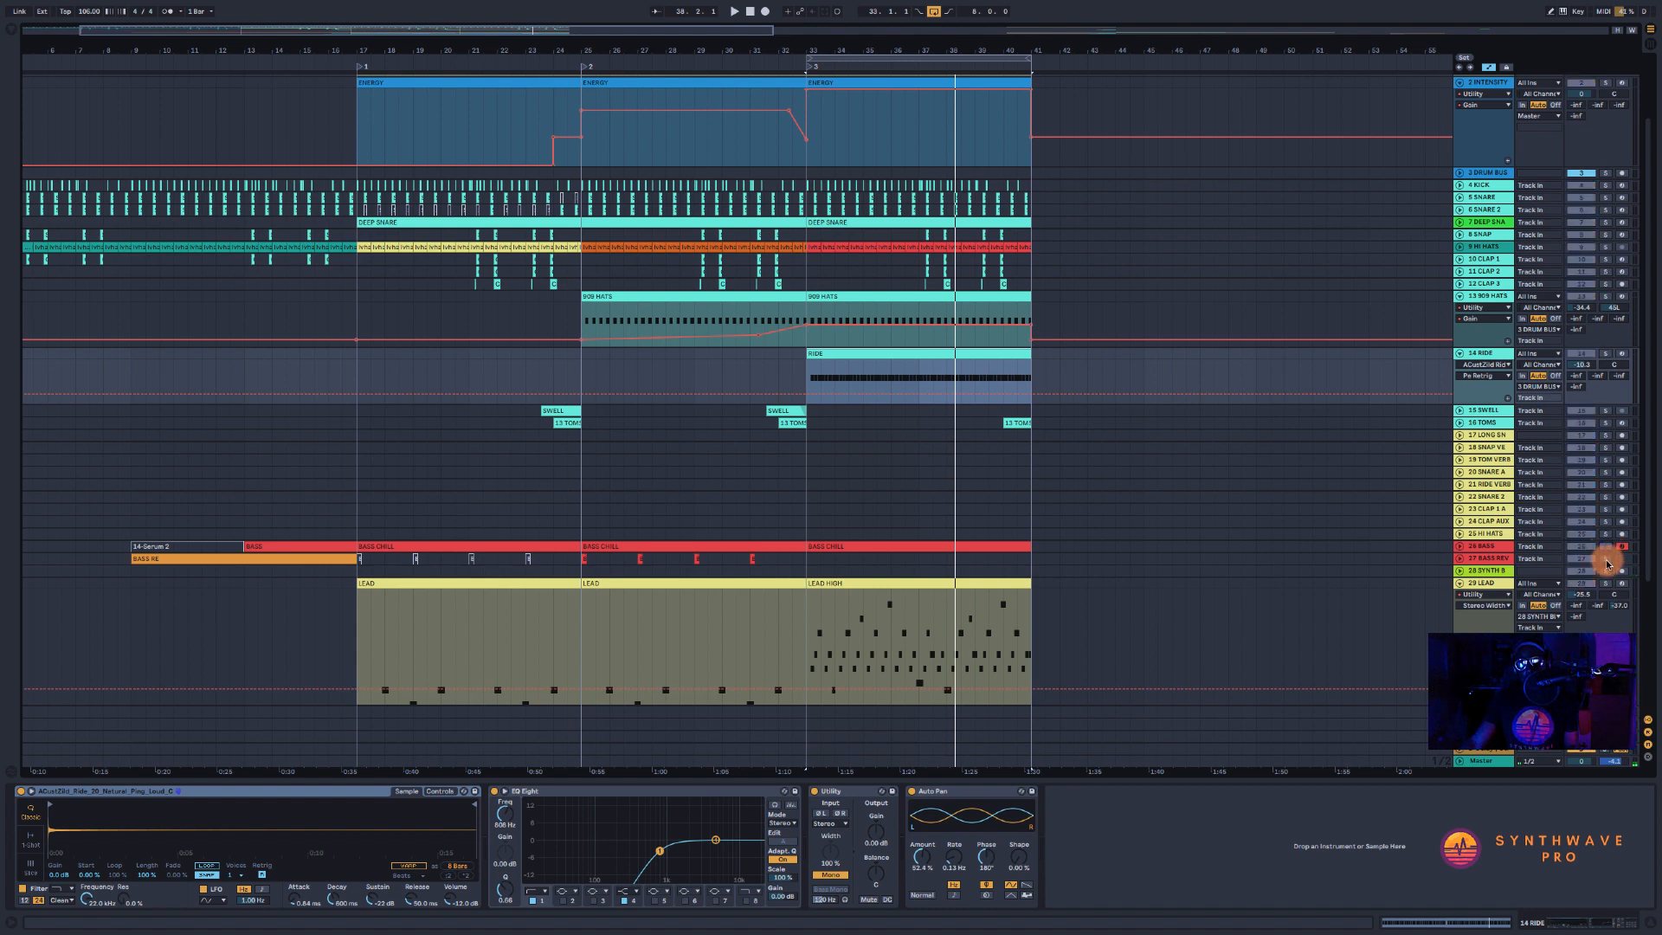
pyautogui.moveTo(810, 58); pyautogui.dragTo(351, 102)
pyautogui.press('space')
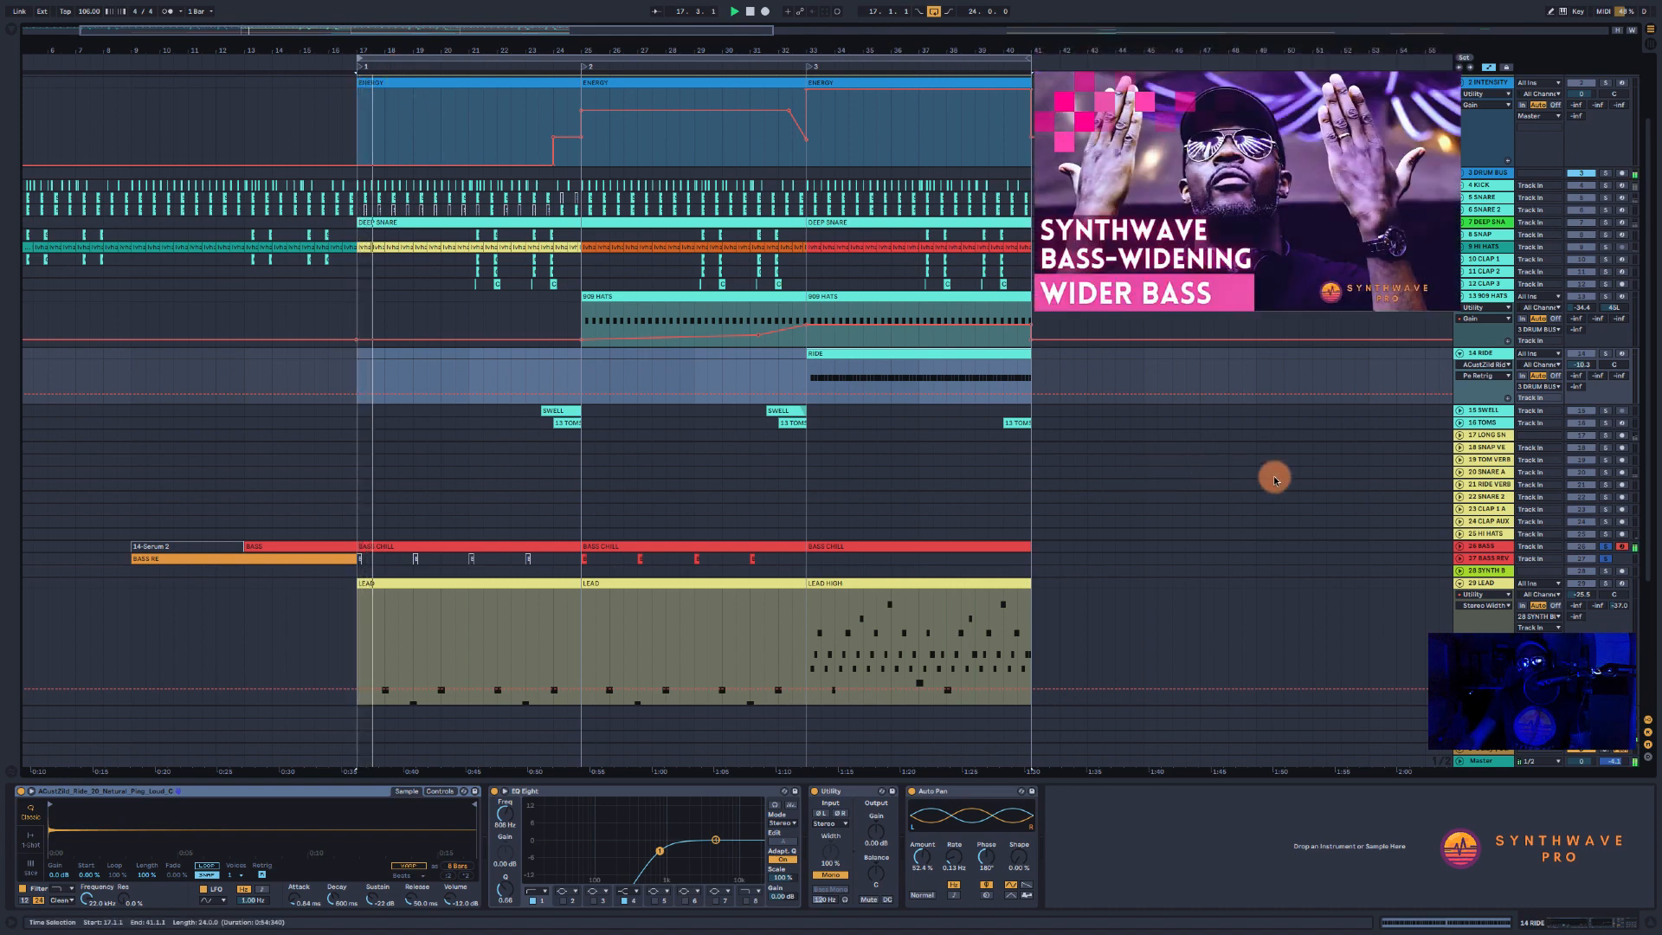
pyautogui.click(1607, 176)
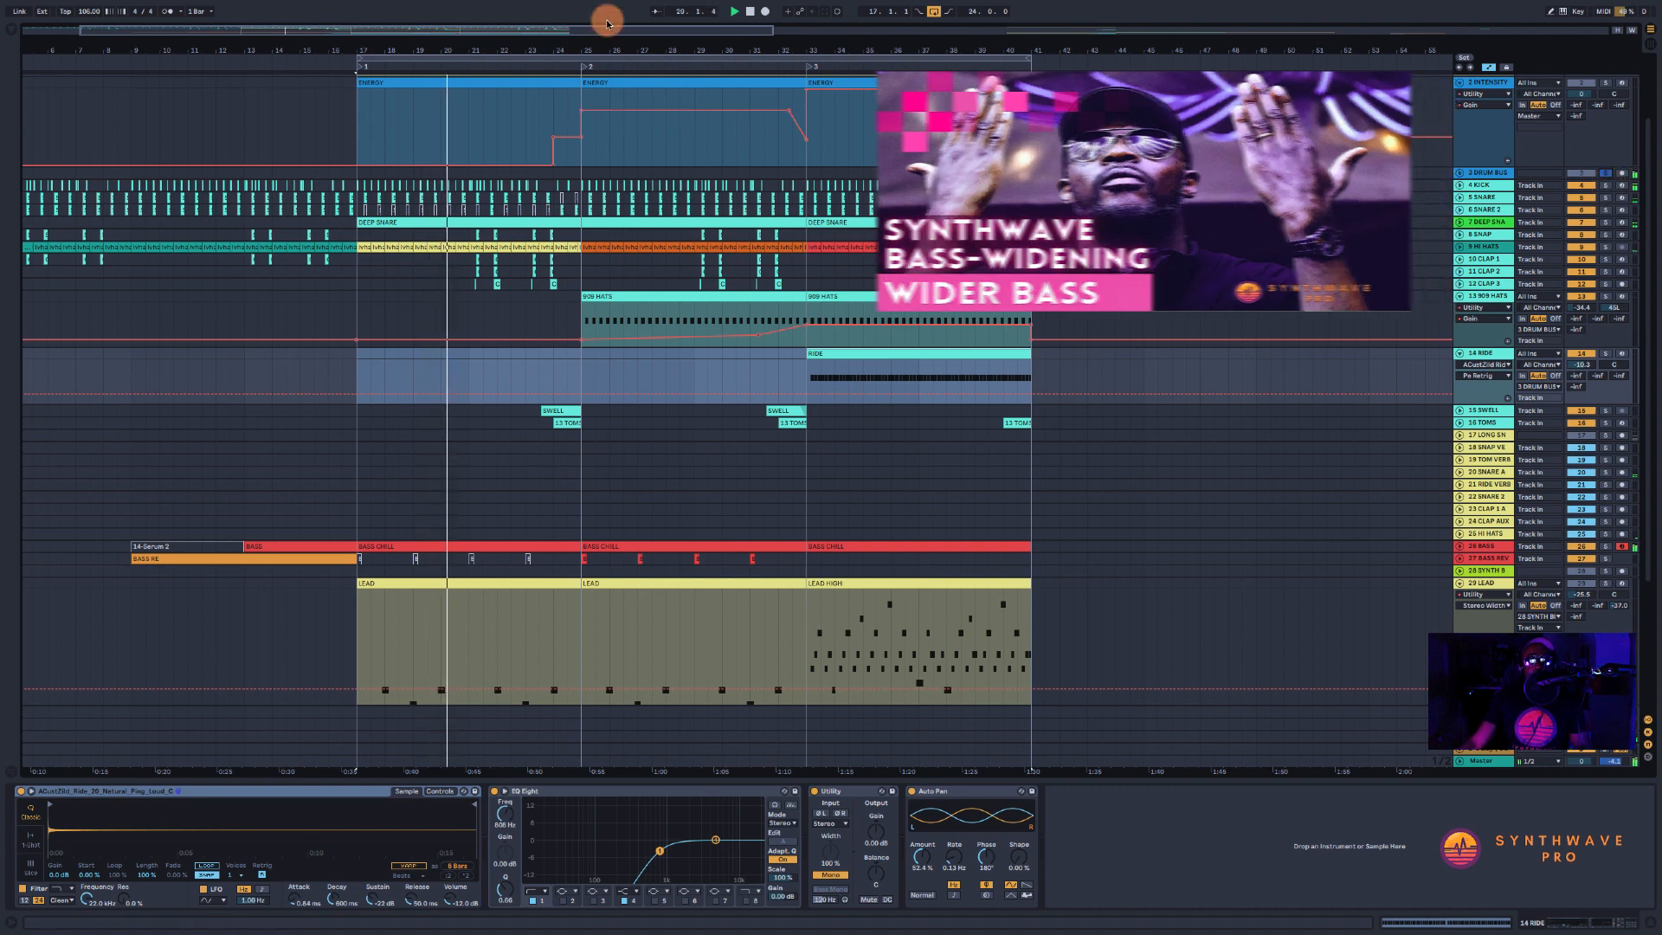
# - Select the BASS REVERSE hits in Section 2 and unfold their track to examine the waveforms
pyautogui.moveTo(597, 42); pyautogui.dragTo(638, 192)
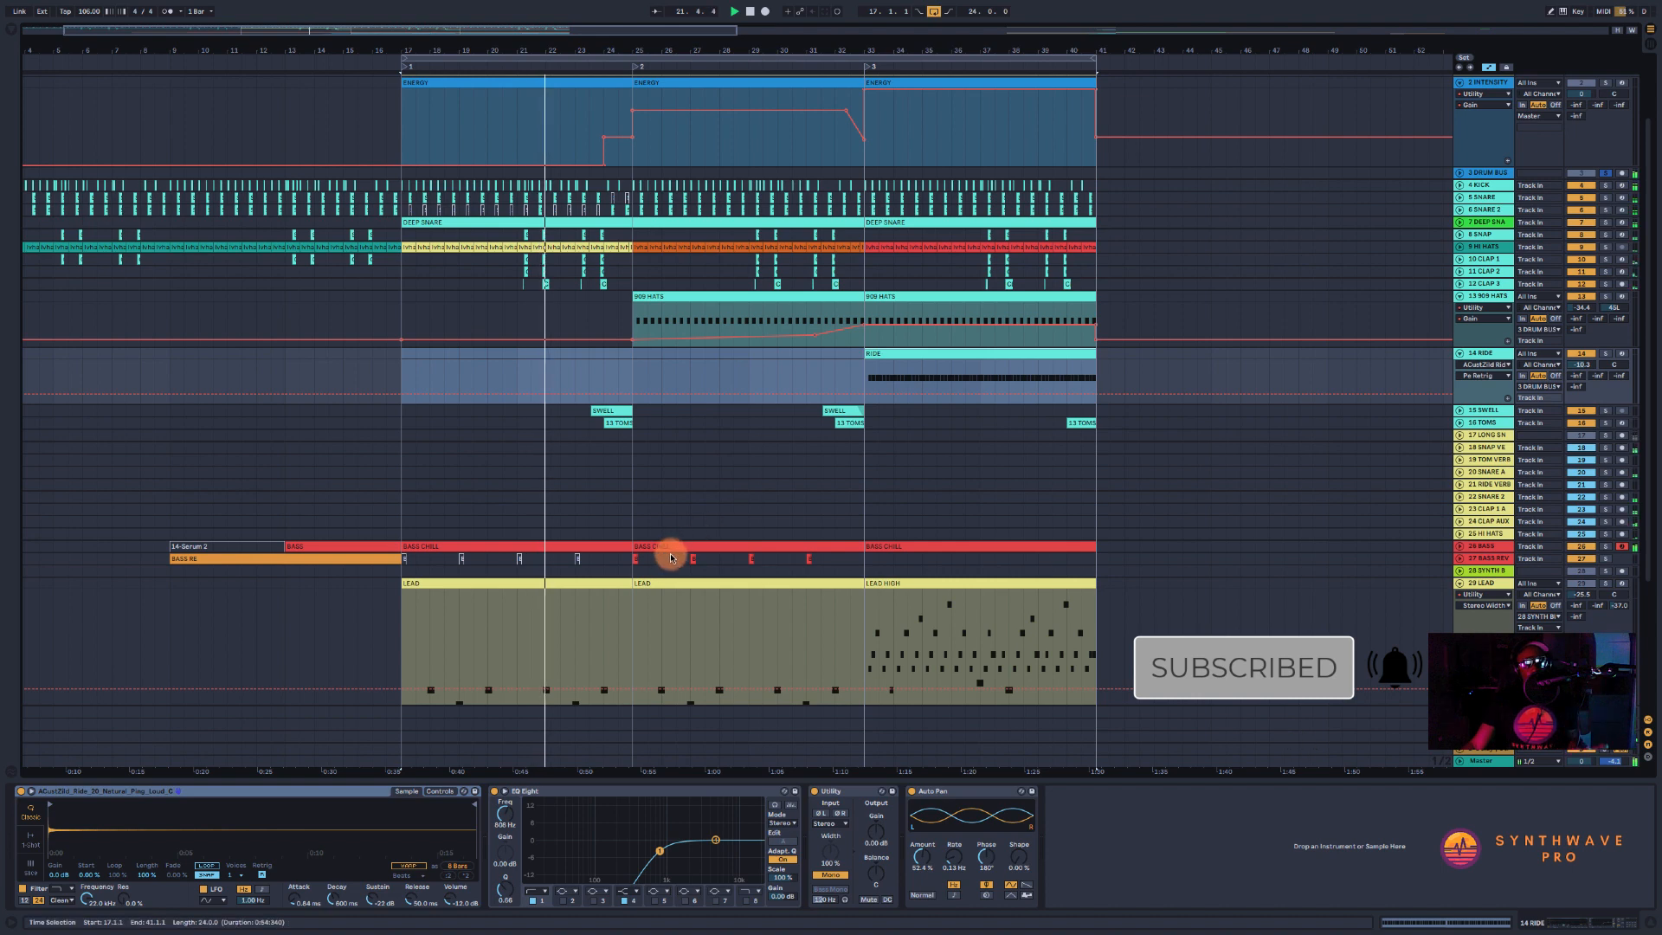
pyautogui.scroll(-3, 689, 479)
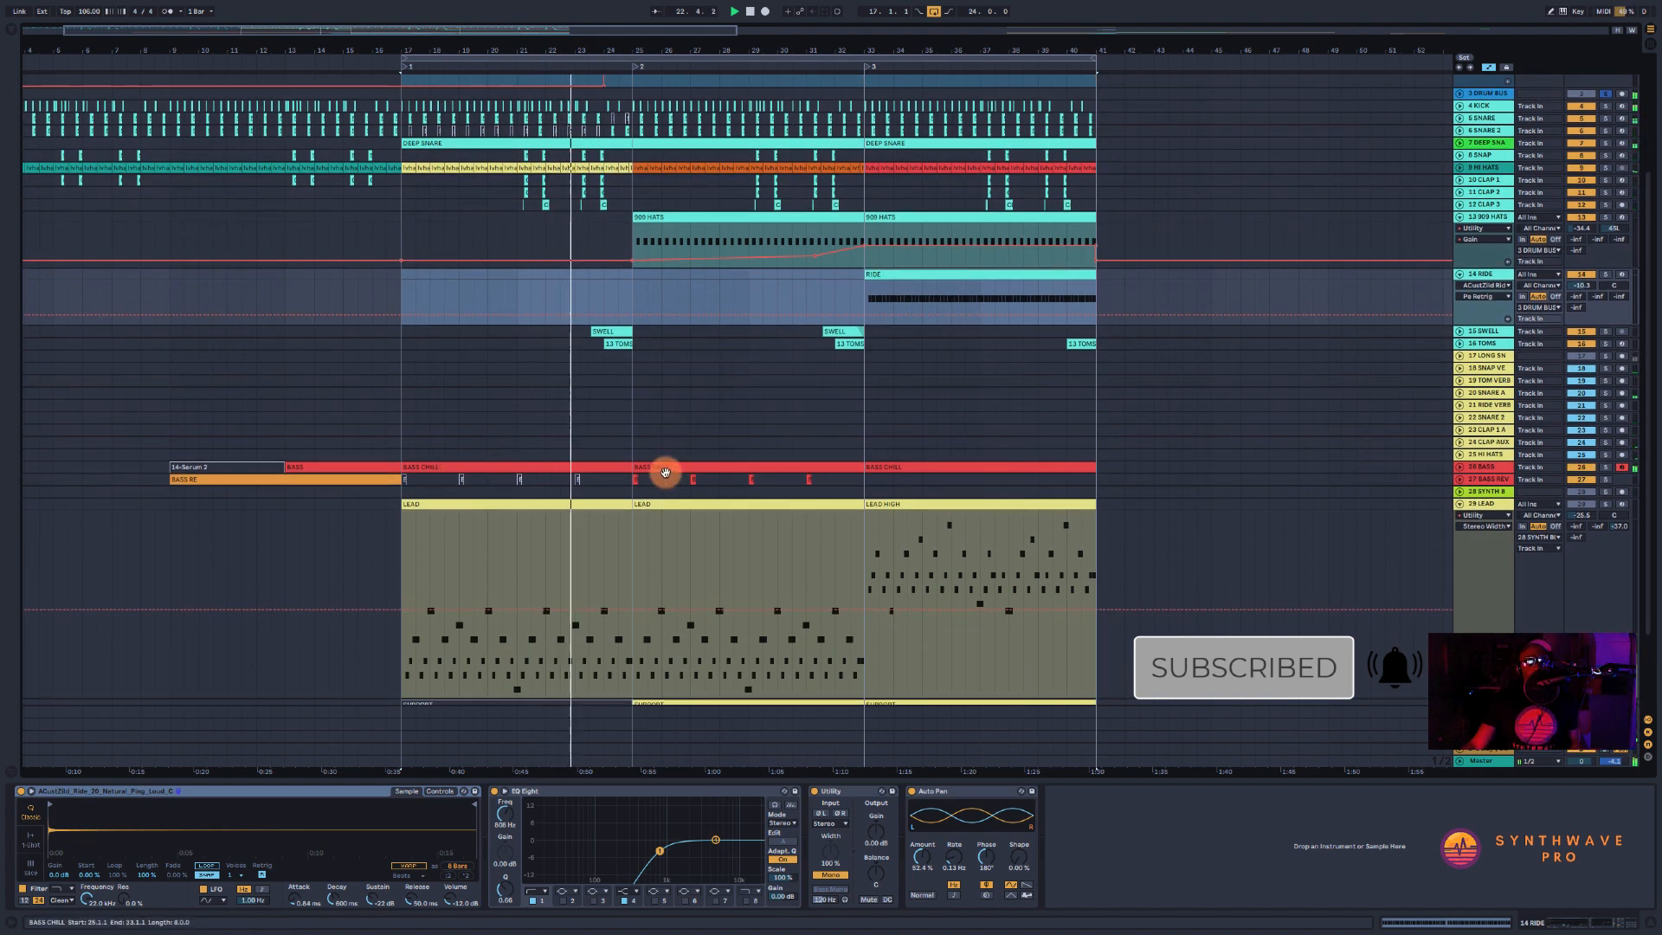
pyautogui.click(672, 479)
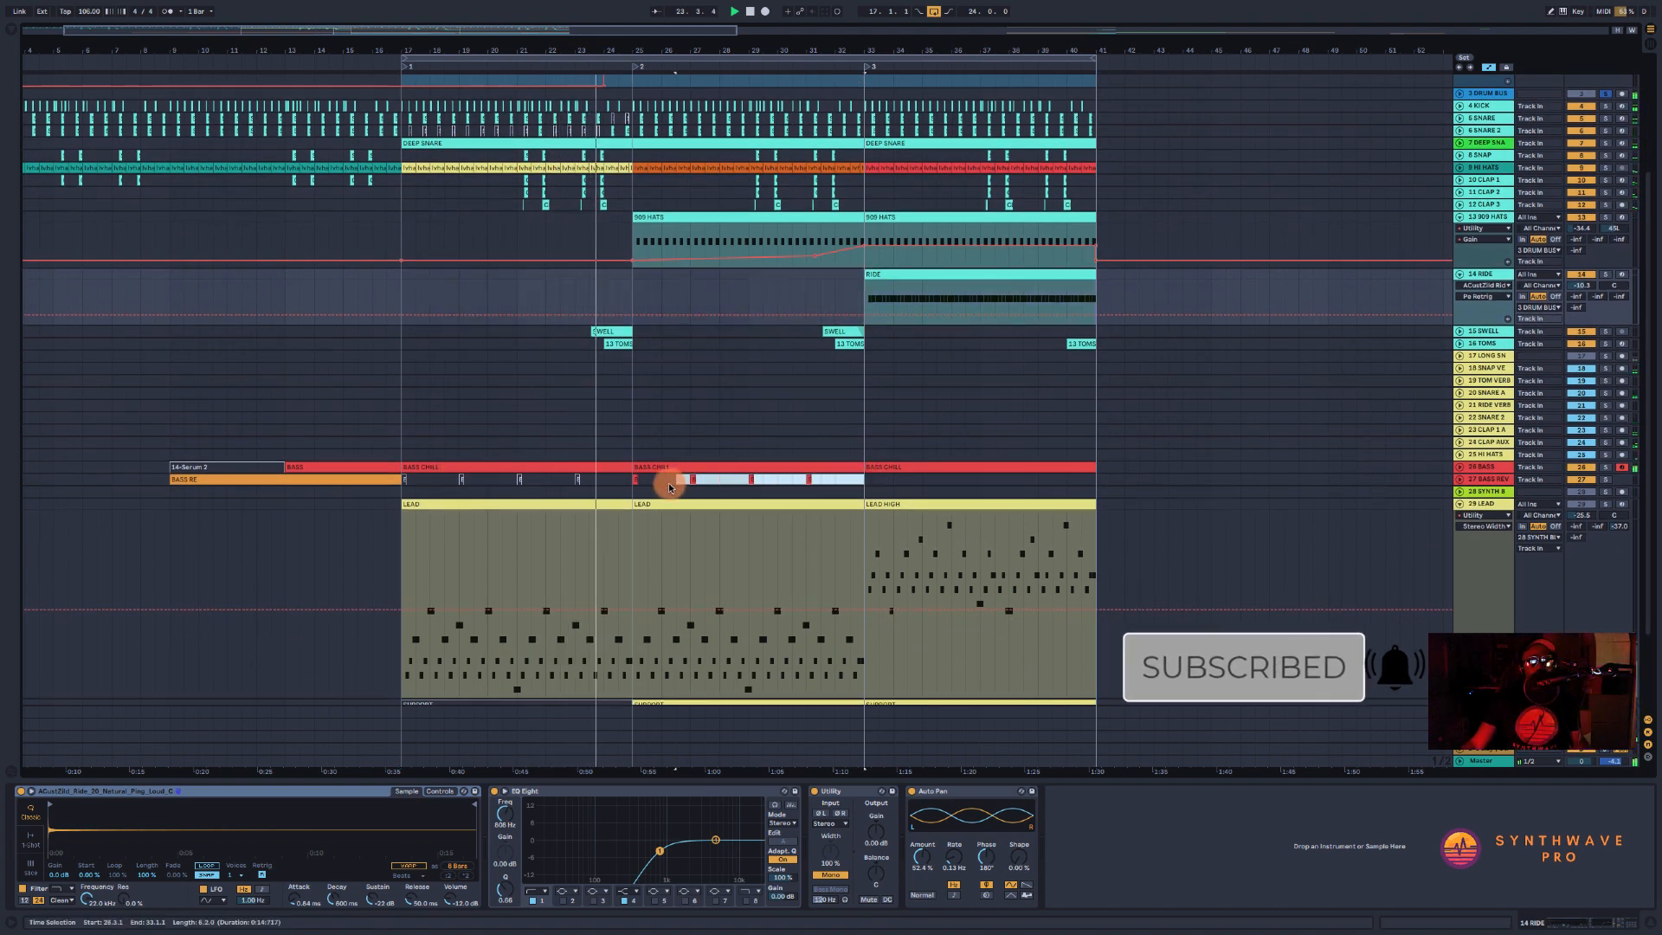
pyautogui.click(1459, 479)
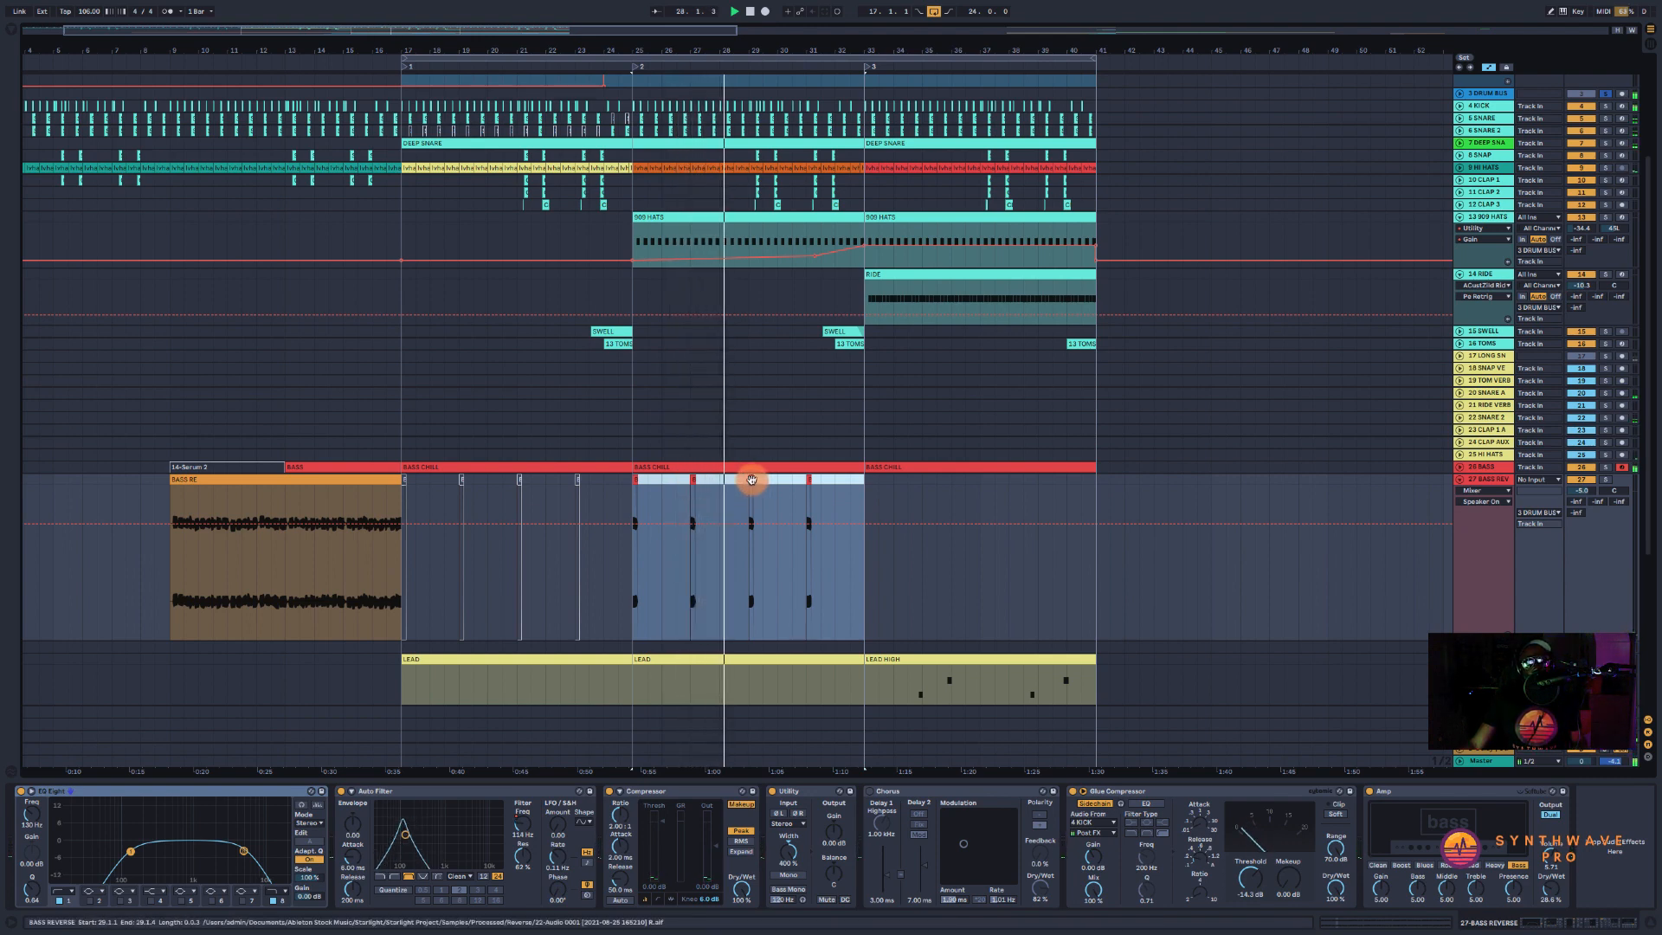
# - Open the Section 2 BASS CHILL clip's notes and play from the Section 2 locator
pyautogui.doubleClick(781, 468)
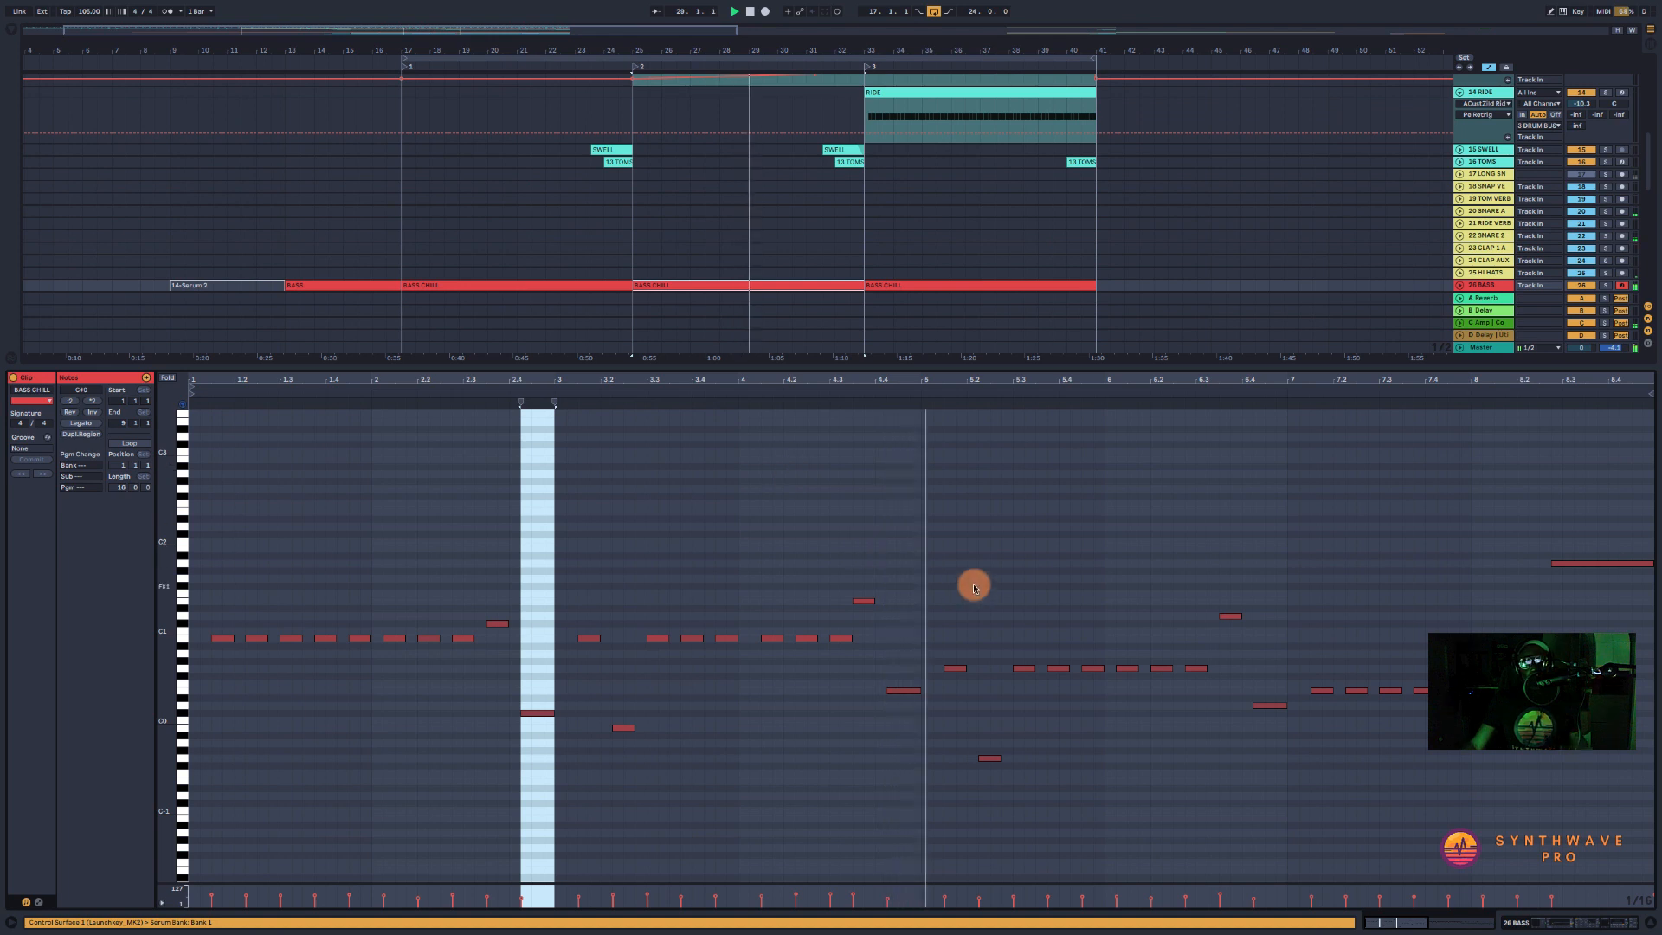
pyautogui.click(1515, 920)
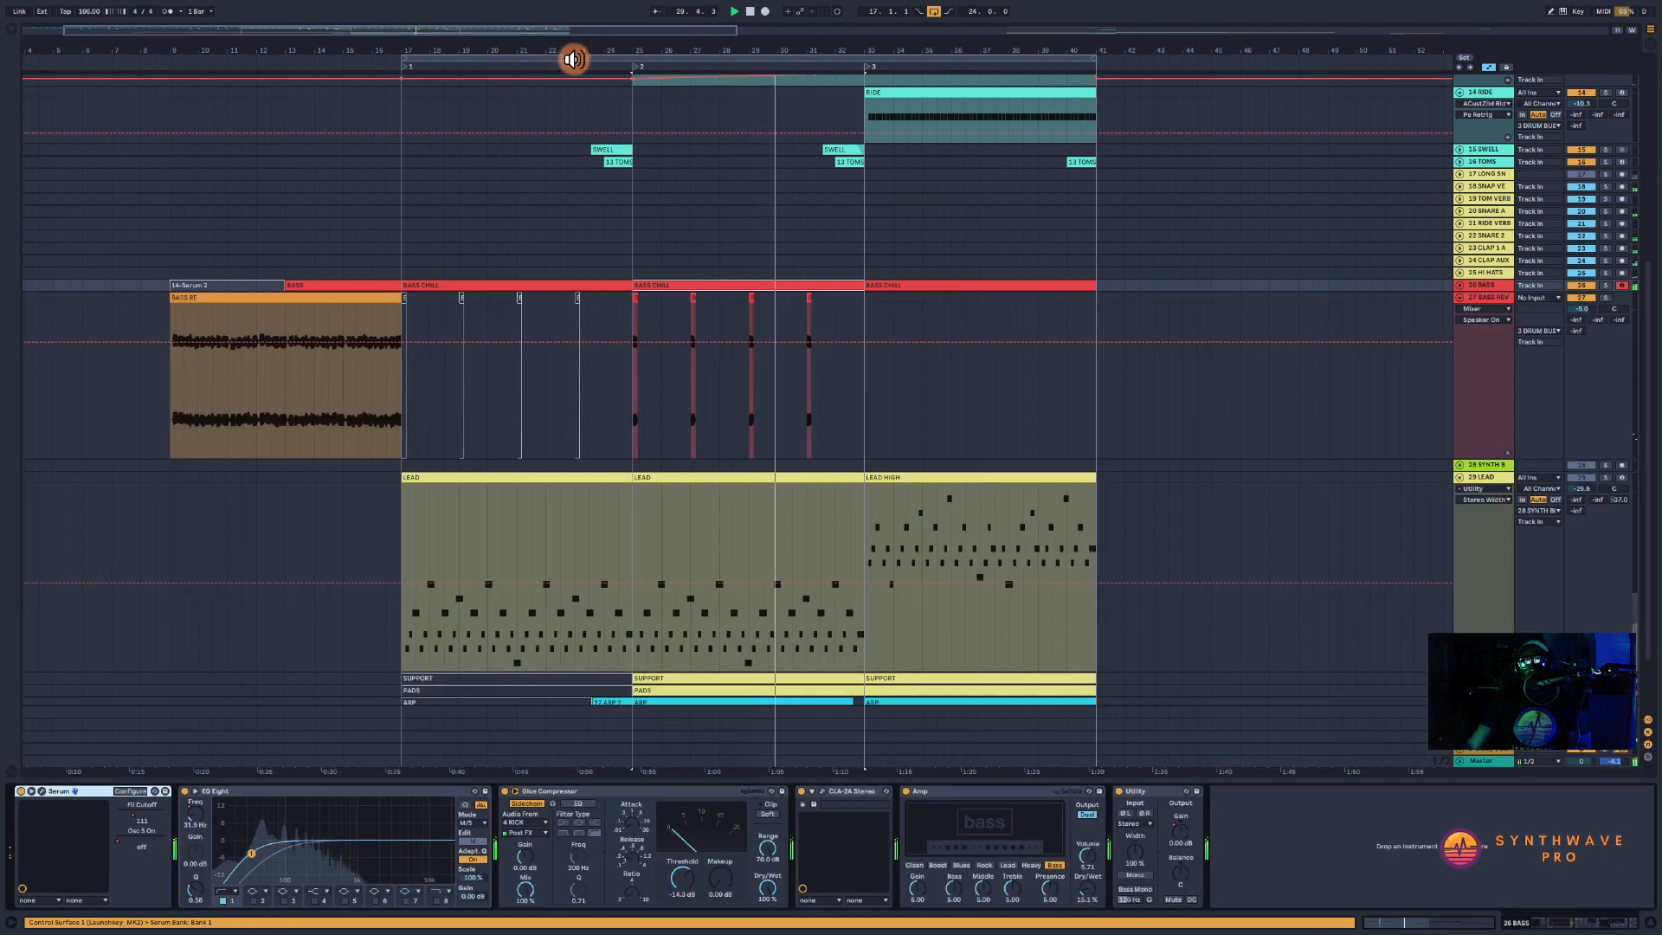
pyautogui.doubleClick(716, 285)
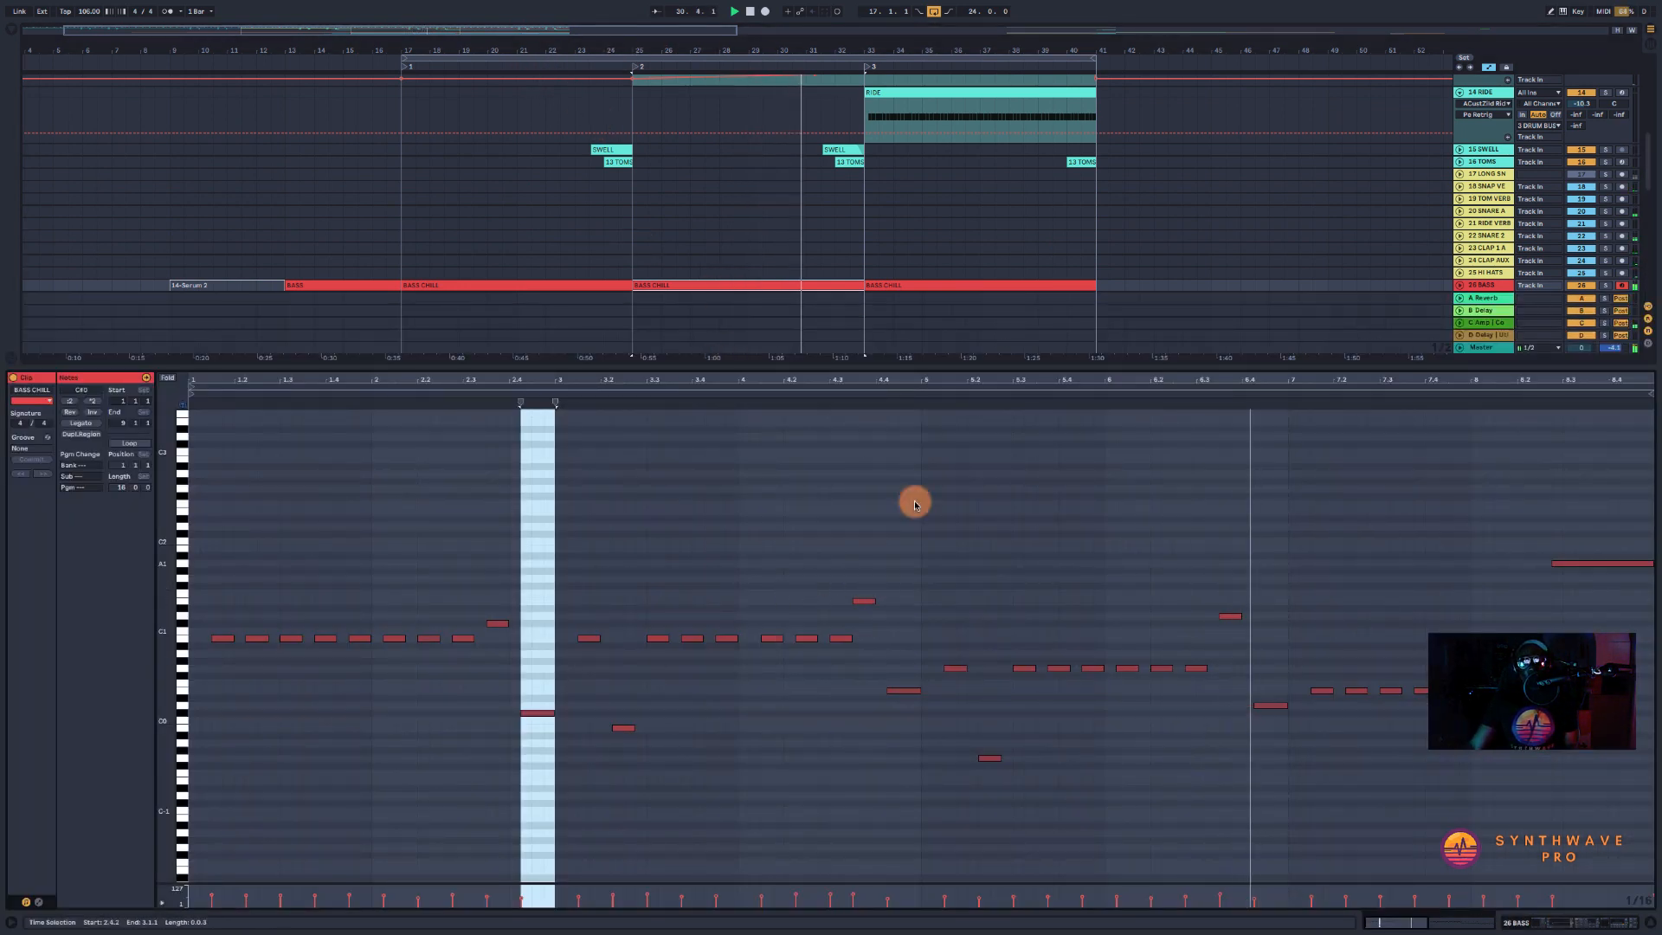
pyautogui.click(637, 71)
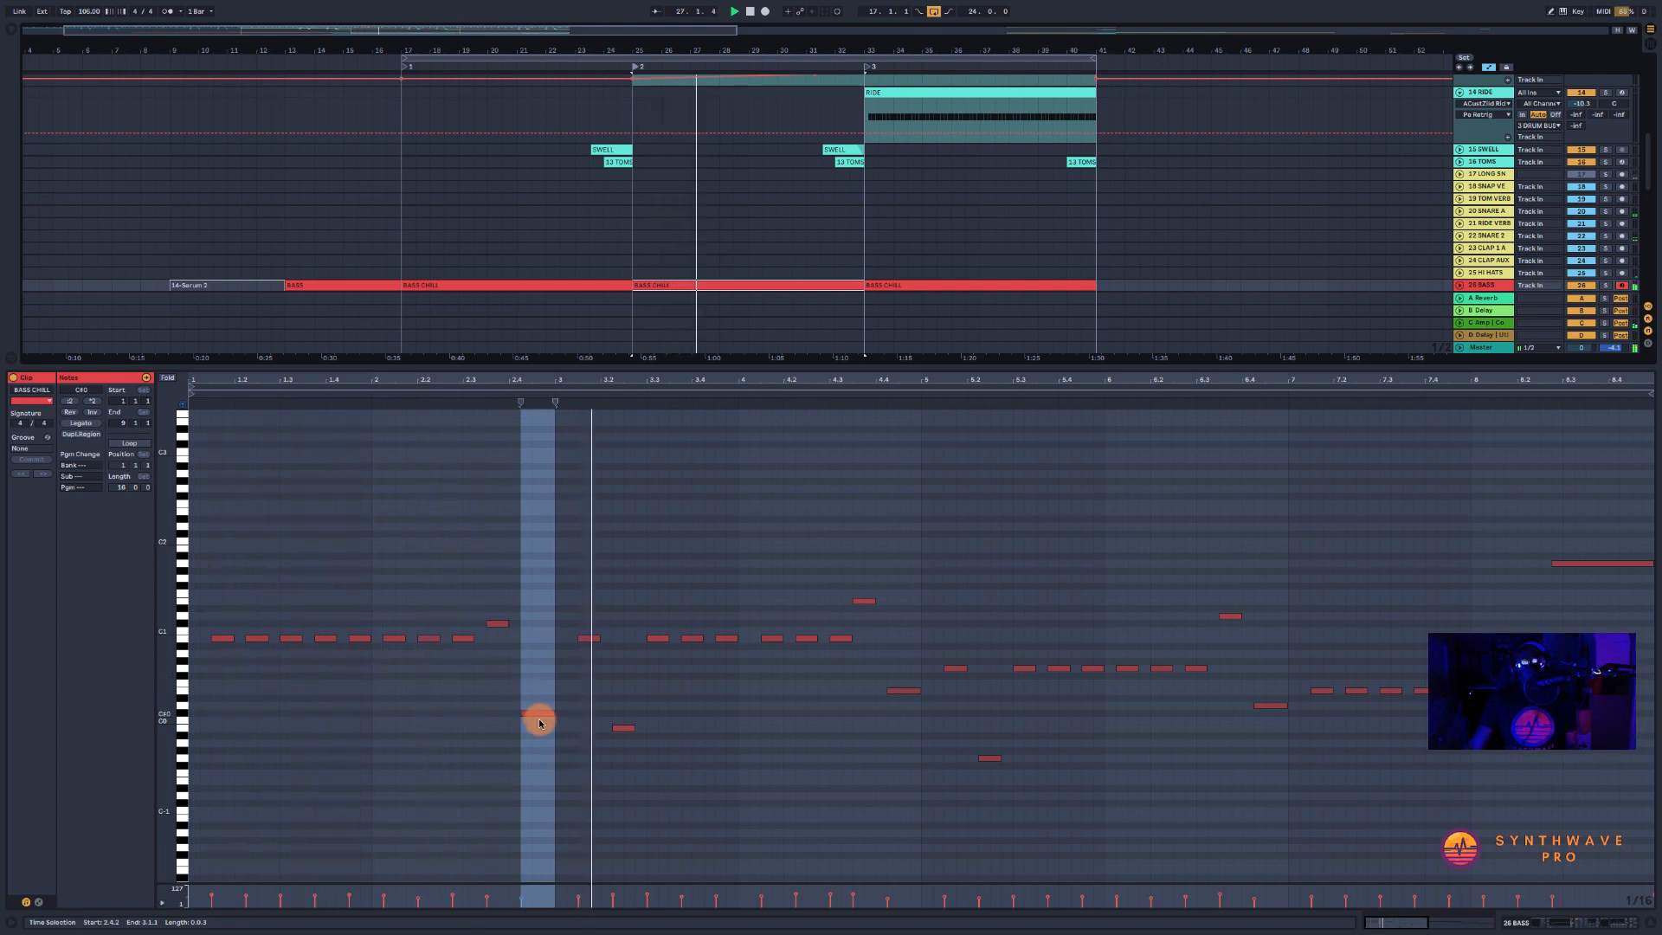
# - Open the BASS CHILL clips of Sections 1, 2 and 3 in turn to compare their bass patterns
pyautogui.click(607, 264)
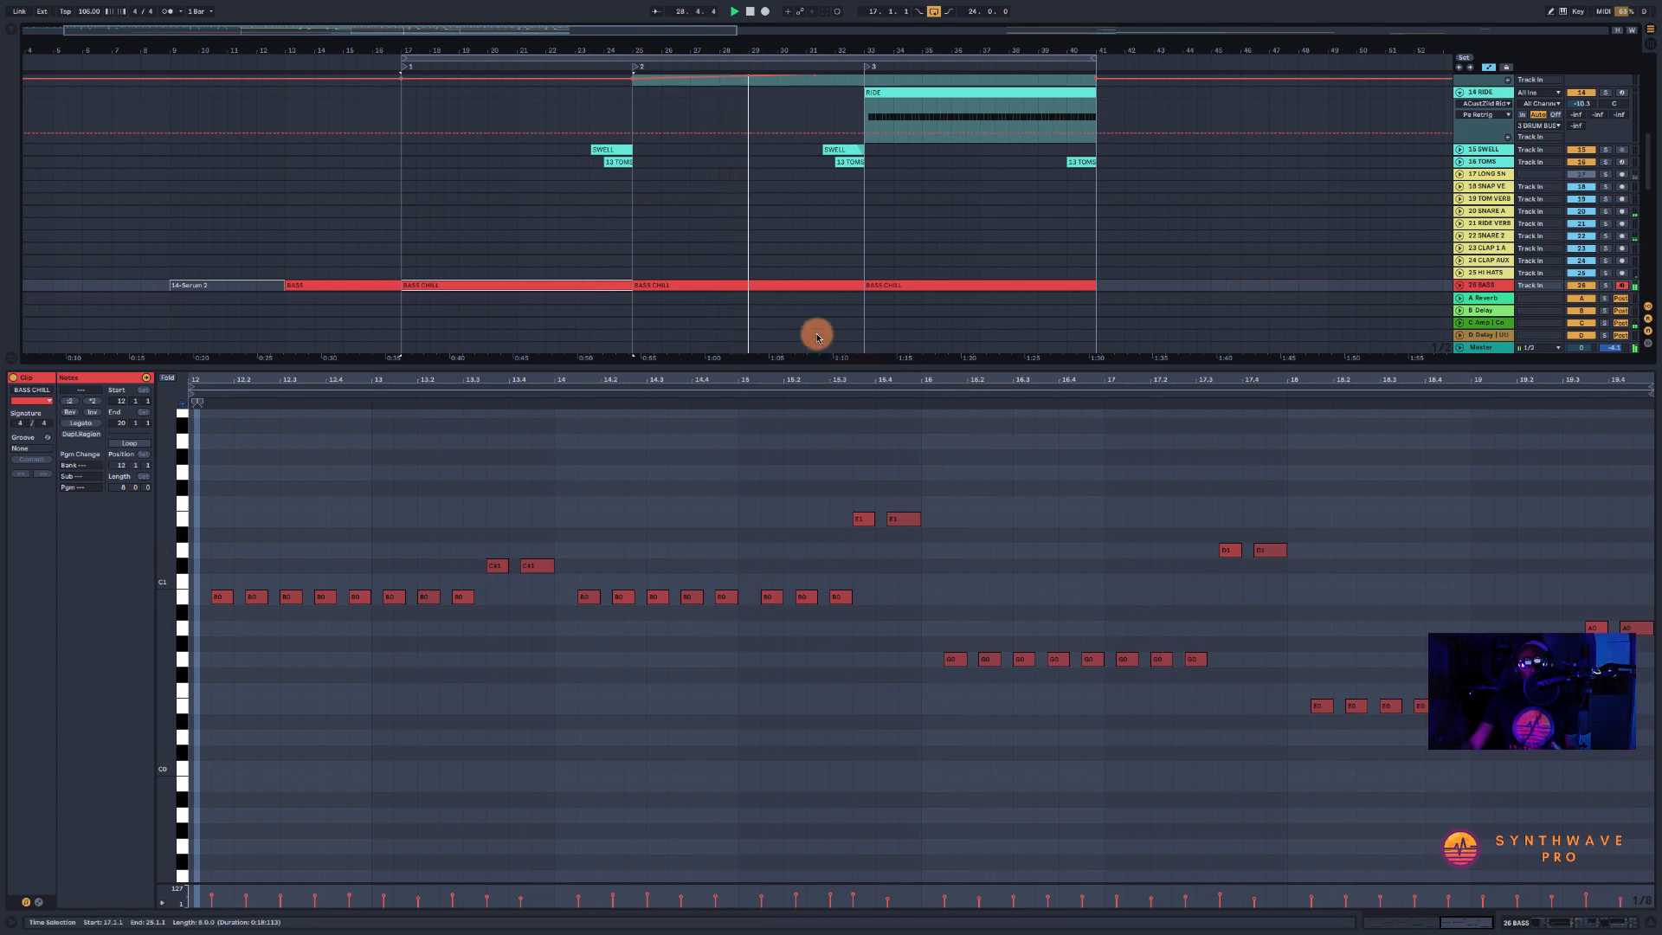
pyautogui.click(813, 285)
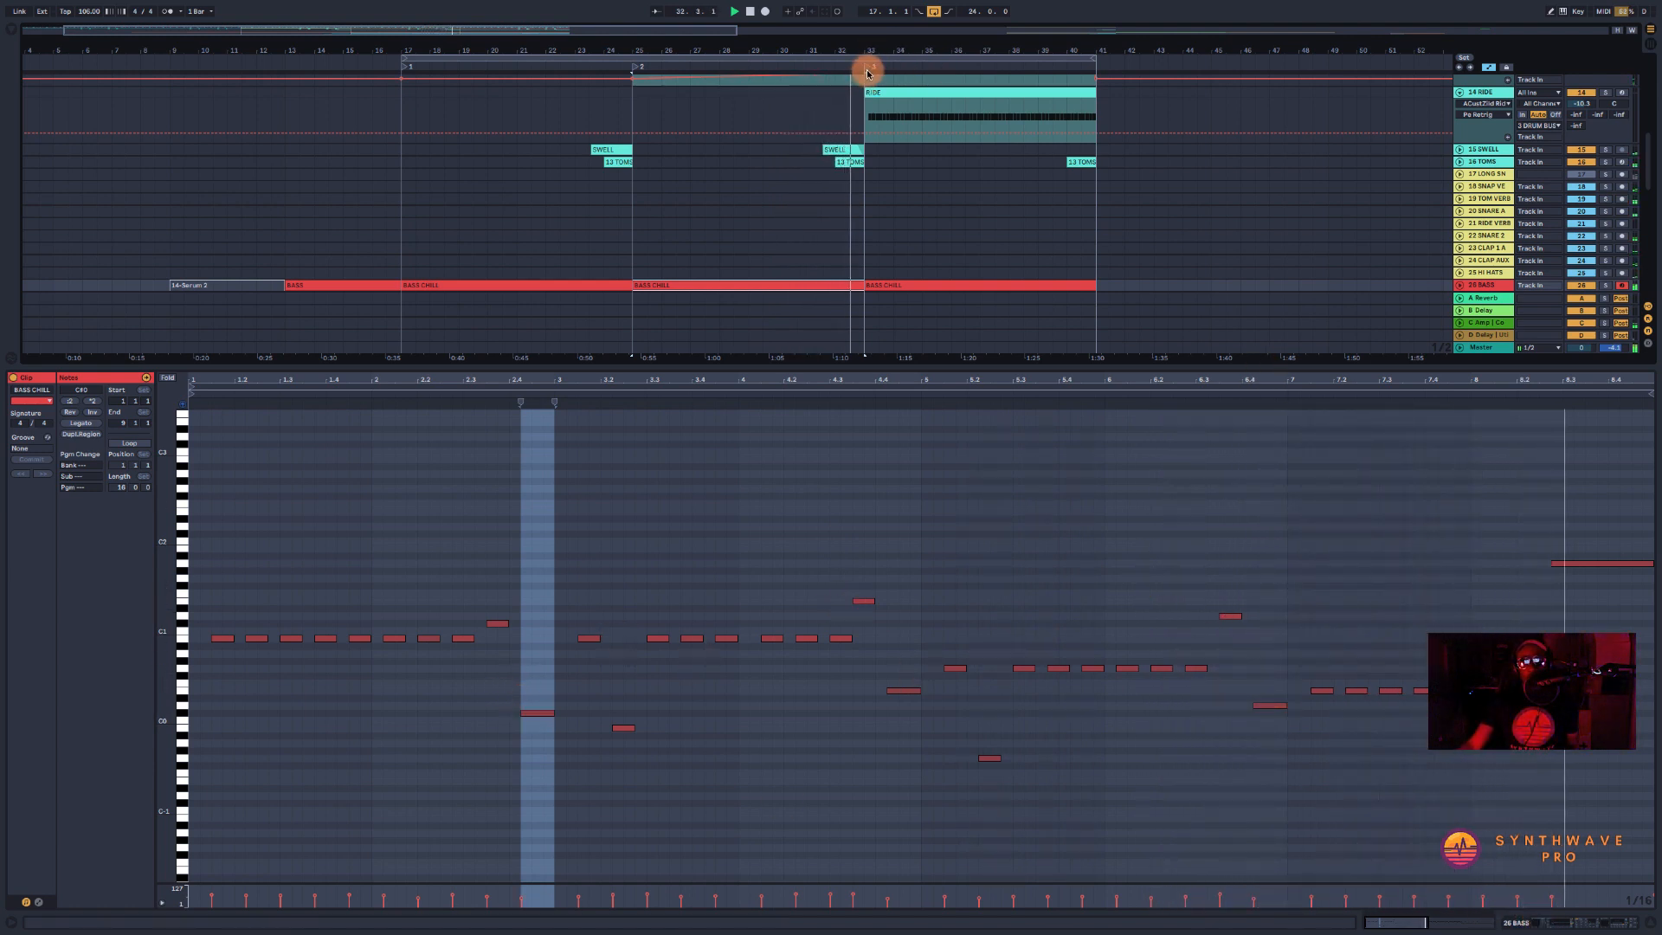
pyautogui.click(927, 285)
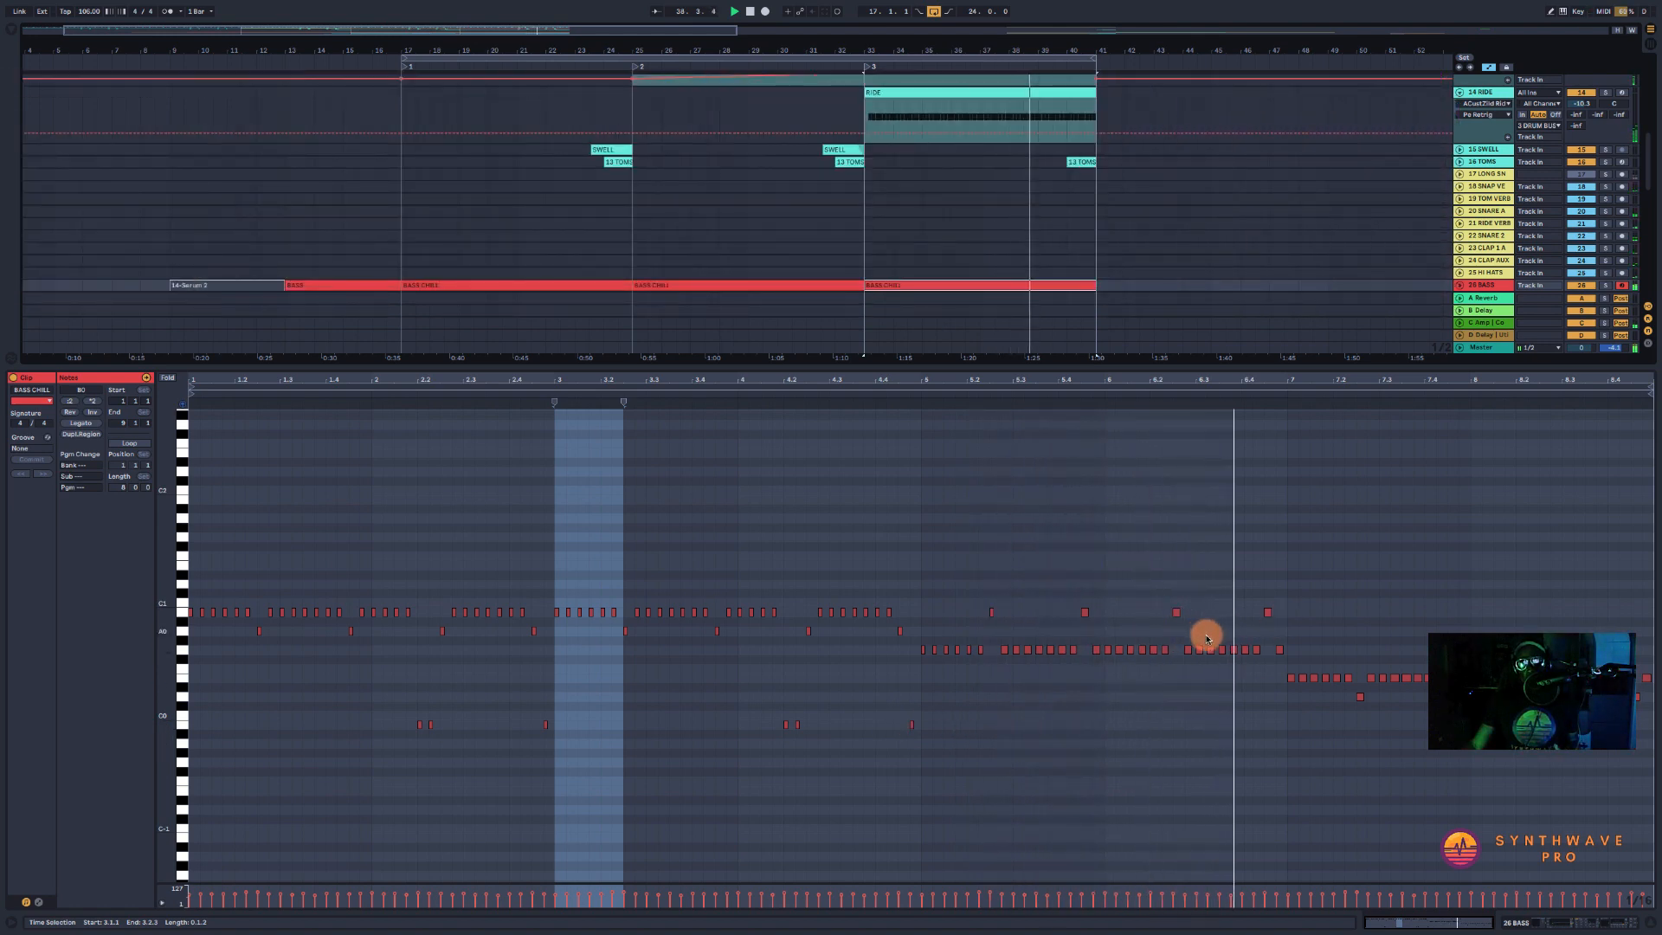
# - Loop Section 3 and lengthen the bass notes from 6.3.3 to the end of its BASS CHILL clip, closing the note editor
pyautogui.moveTo(404, 60); pyautogui.dragTo(883, 70)
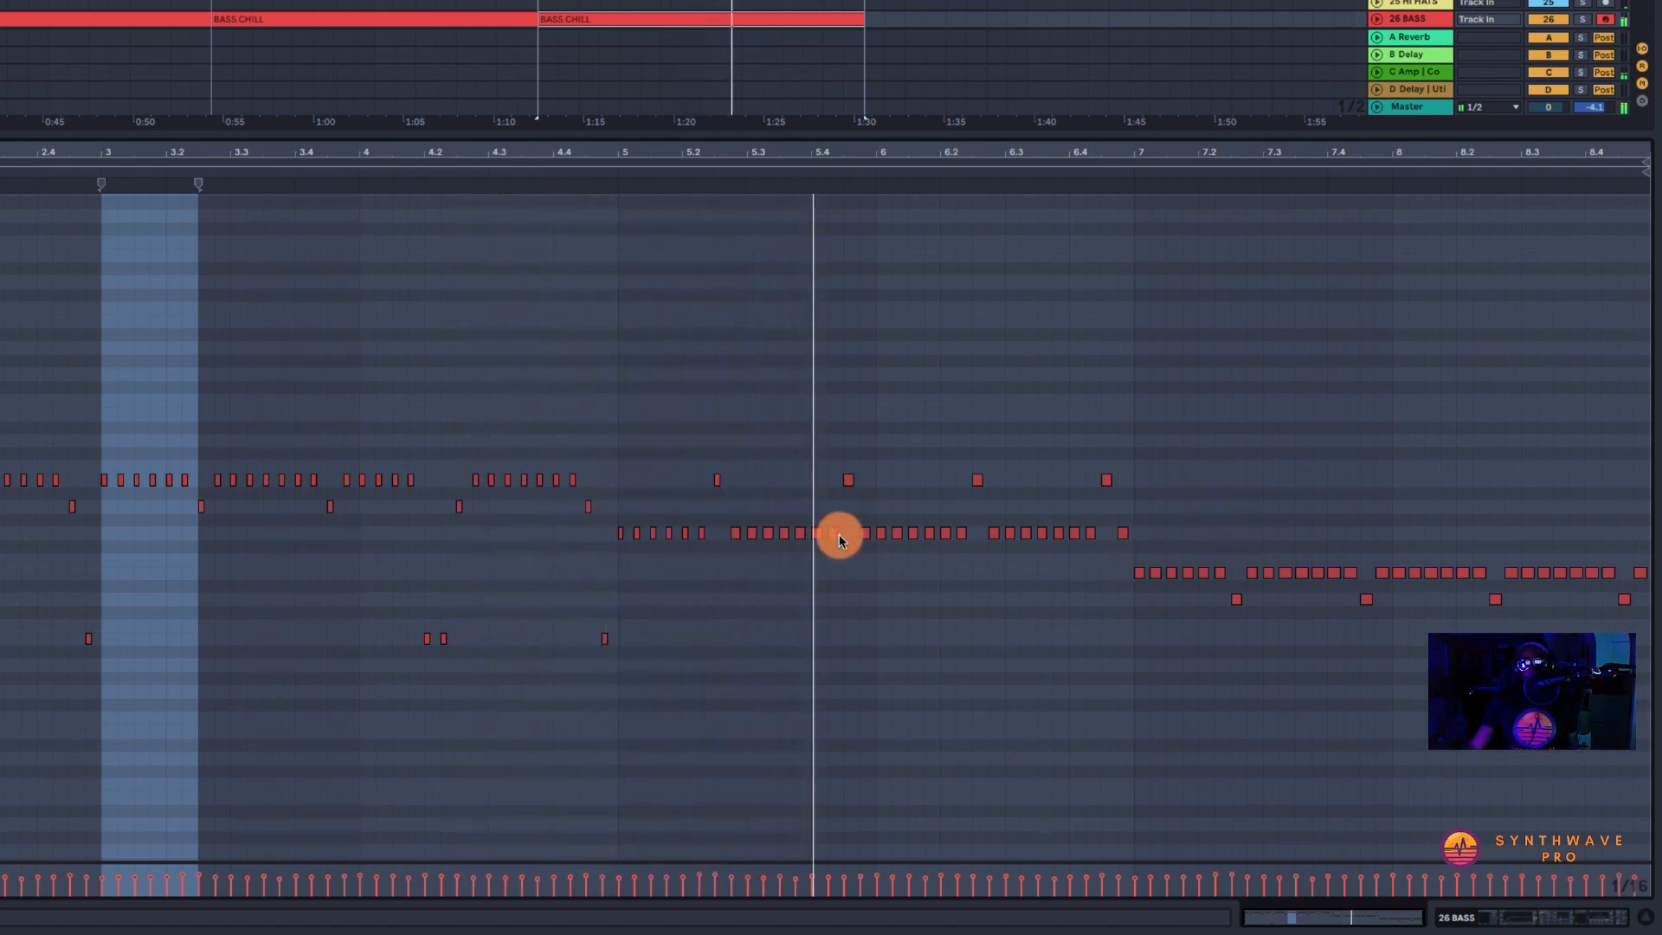
pyautogui.moveTo(1041, 409); pyautogui.dragTo(1645, 792)
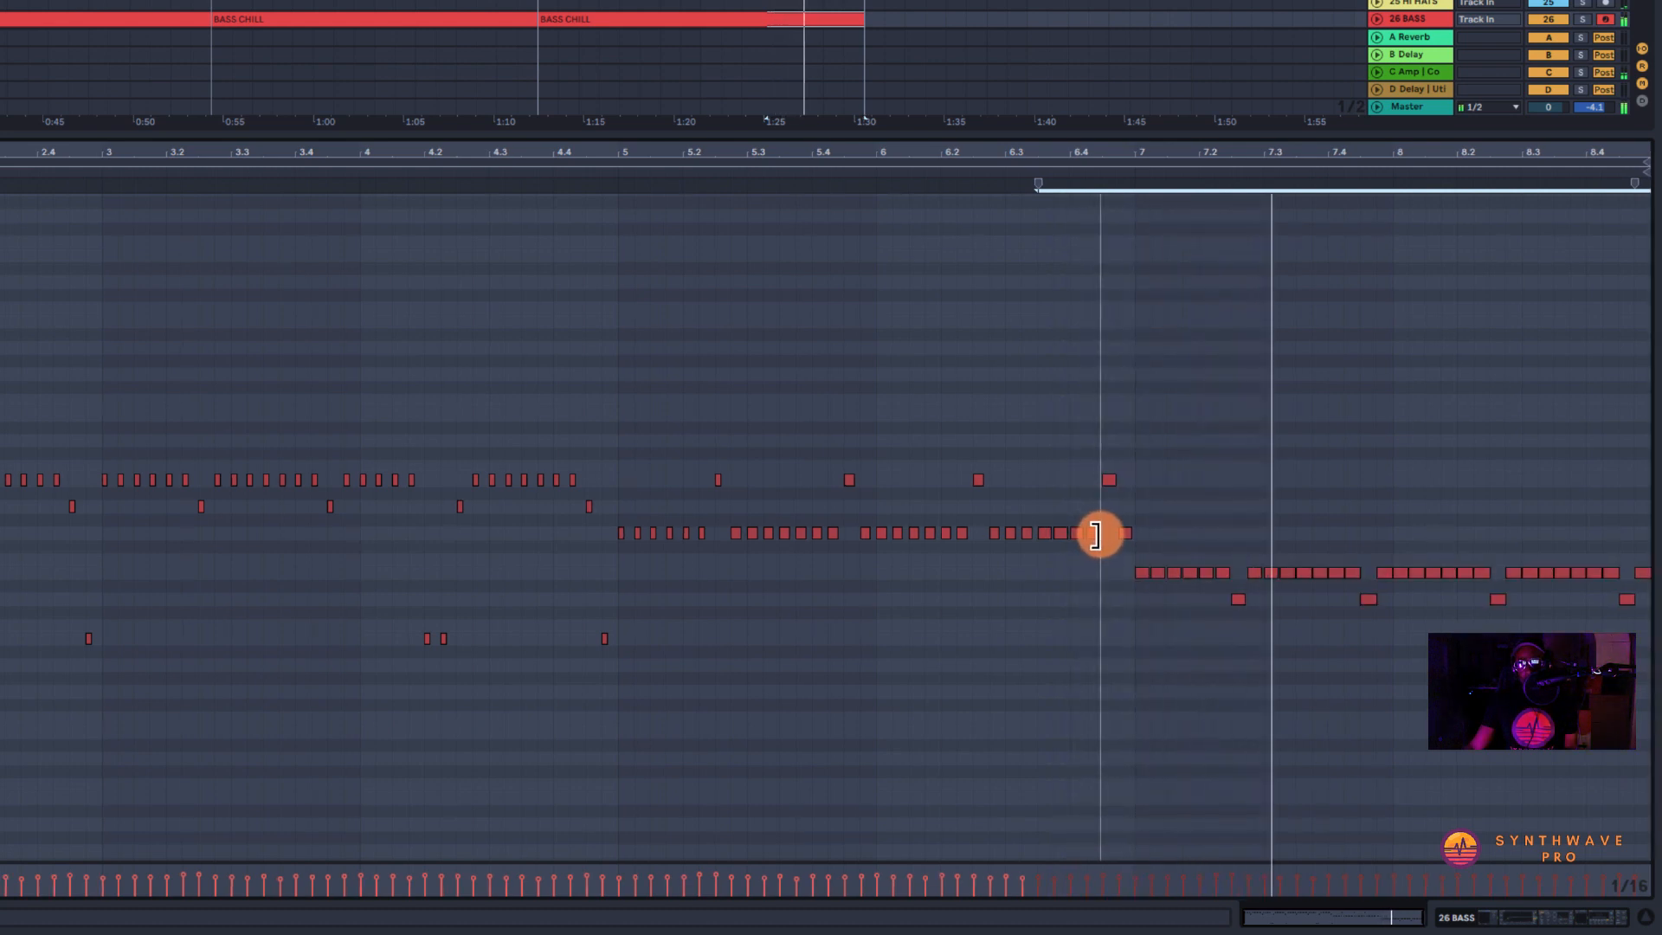
pyautogui.moveTo(1095, 535); pyautogui.dragTo(1101, 535)
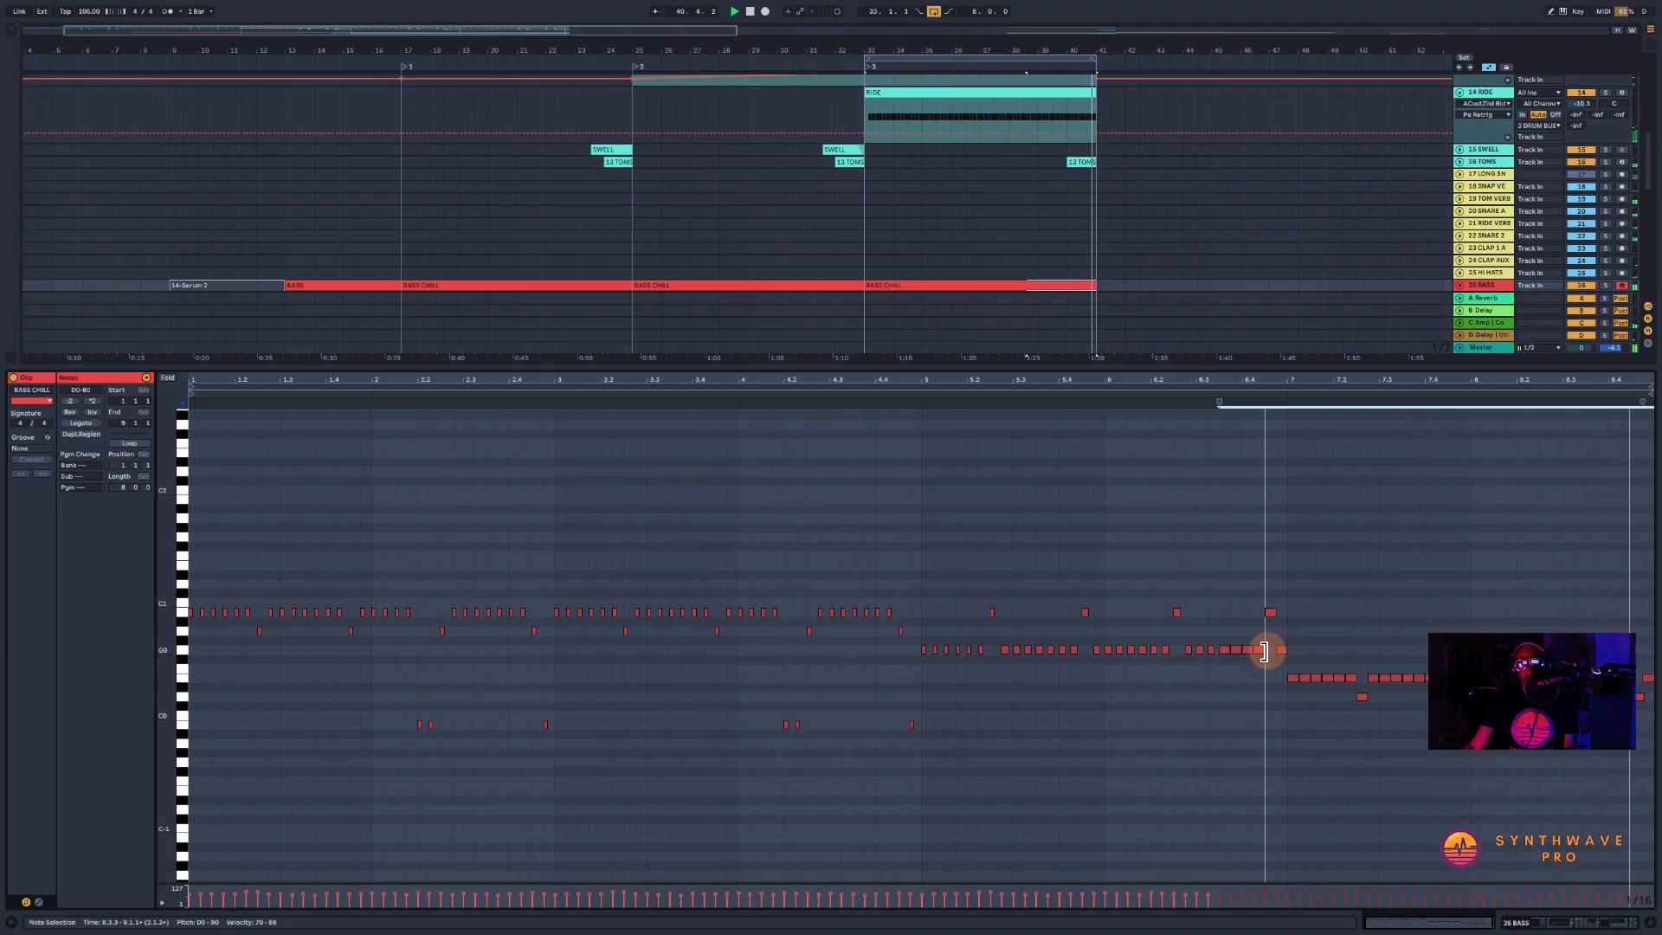
pyautogui.moveTo(1264, 651); pyautogui.dragTo(1268, 651)
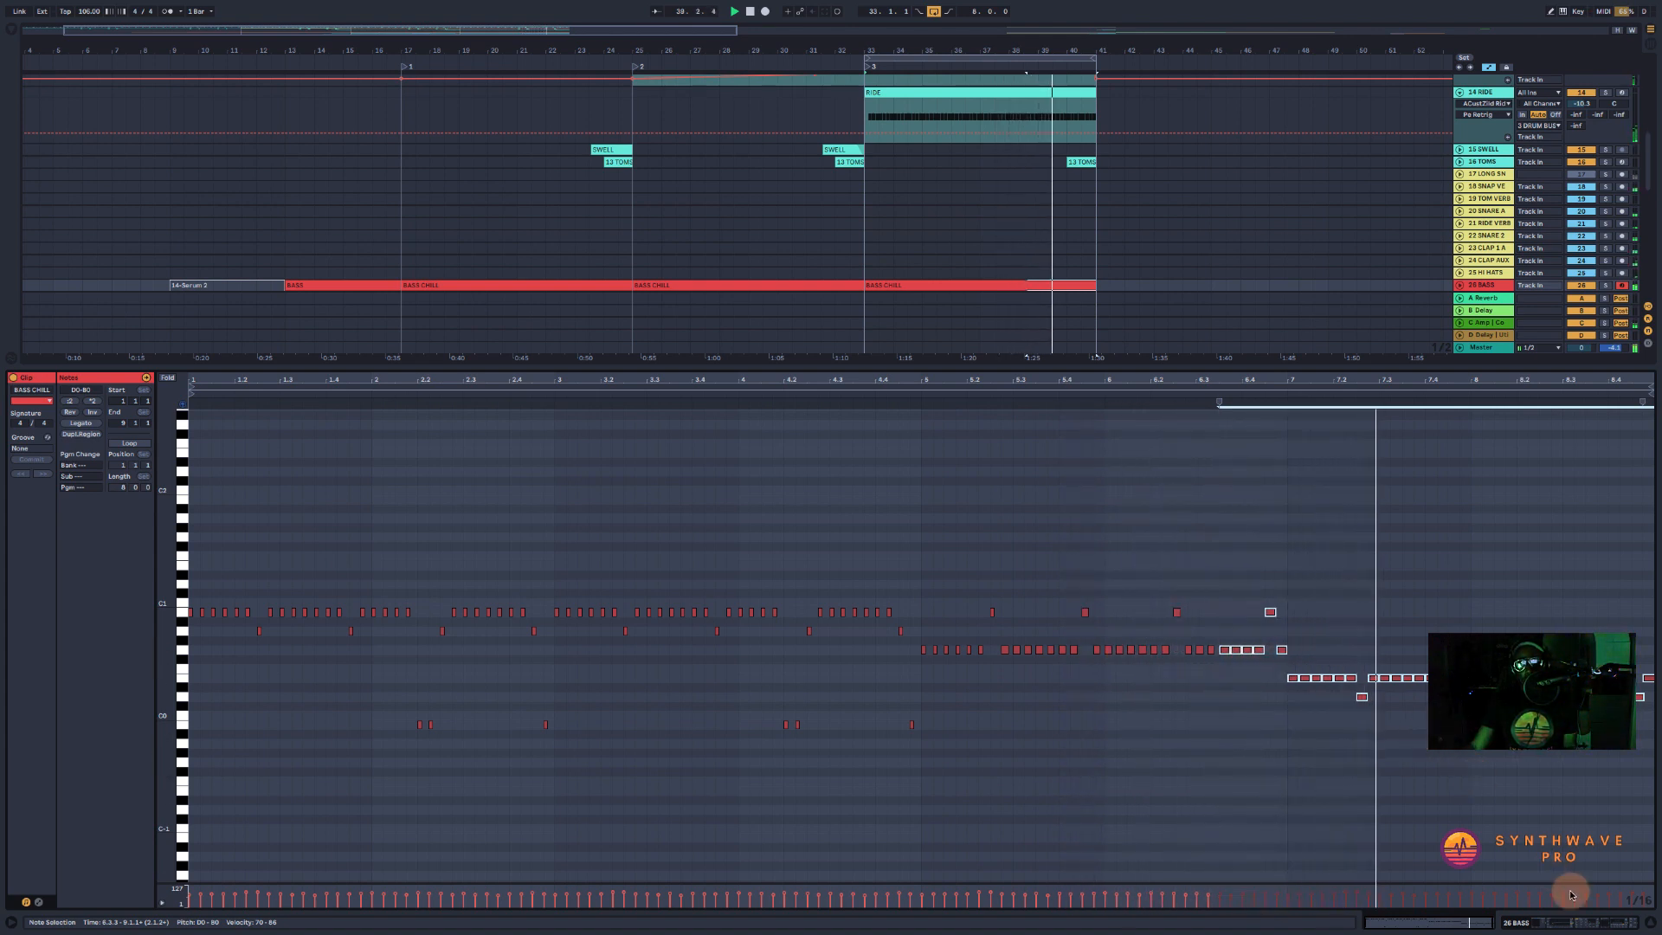
pyautogui.hotkey('shift', 'Tab')
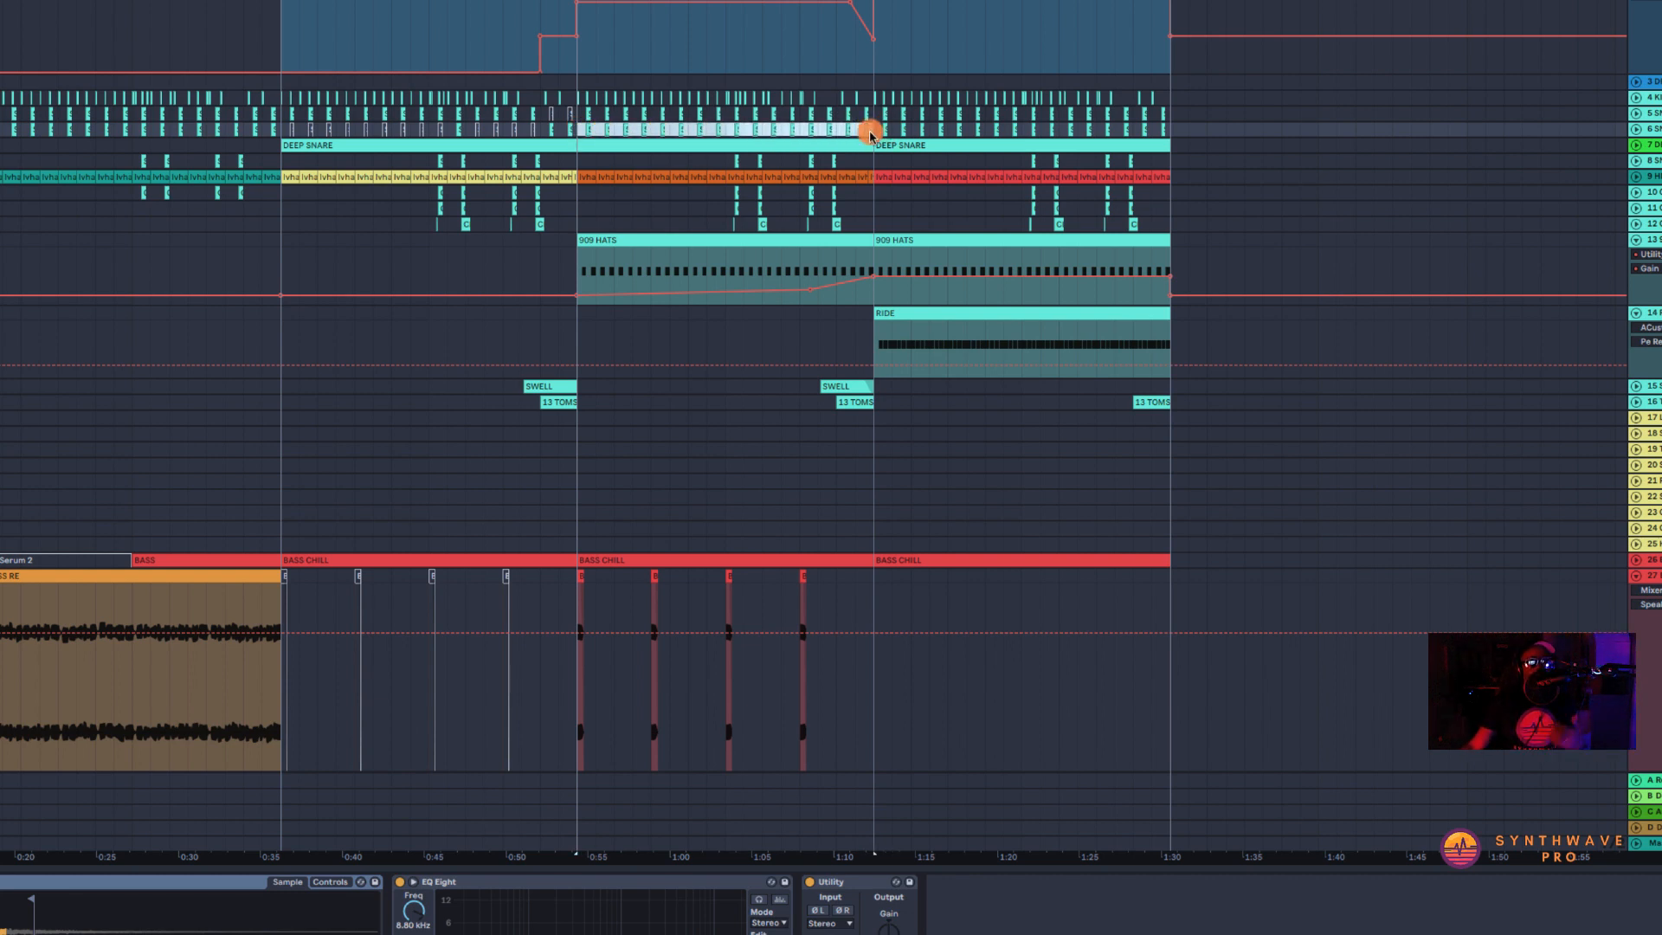
# - Select the Section 3 snare hits, followed in turn by the Section 2 hi-hats and 909 HATS and the Section 3 RIDE clip
pyautogui.moveTo(873, 130); pyautogui.dragTo(1130, 134)
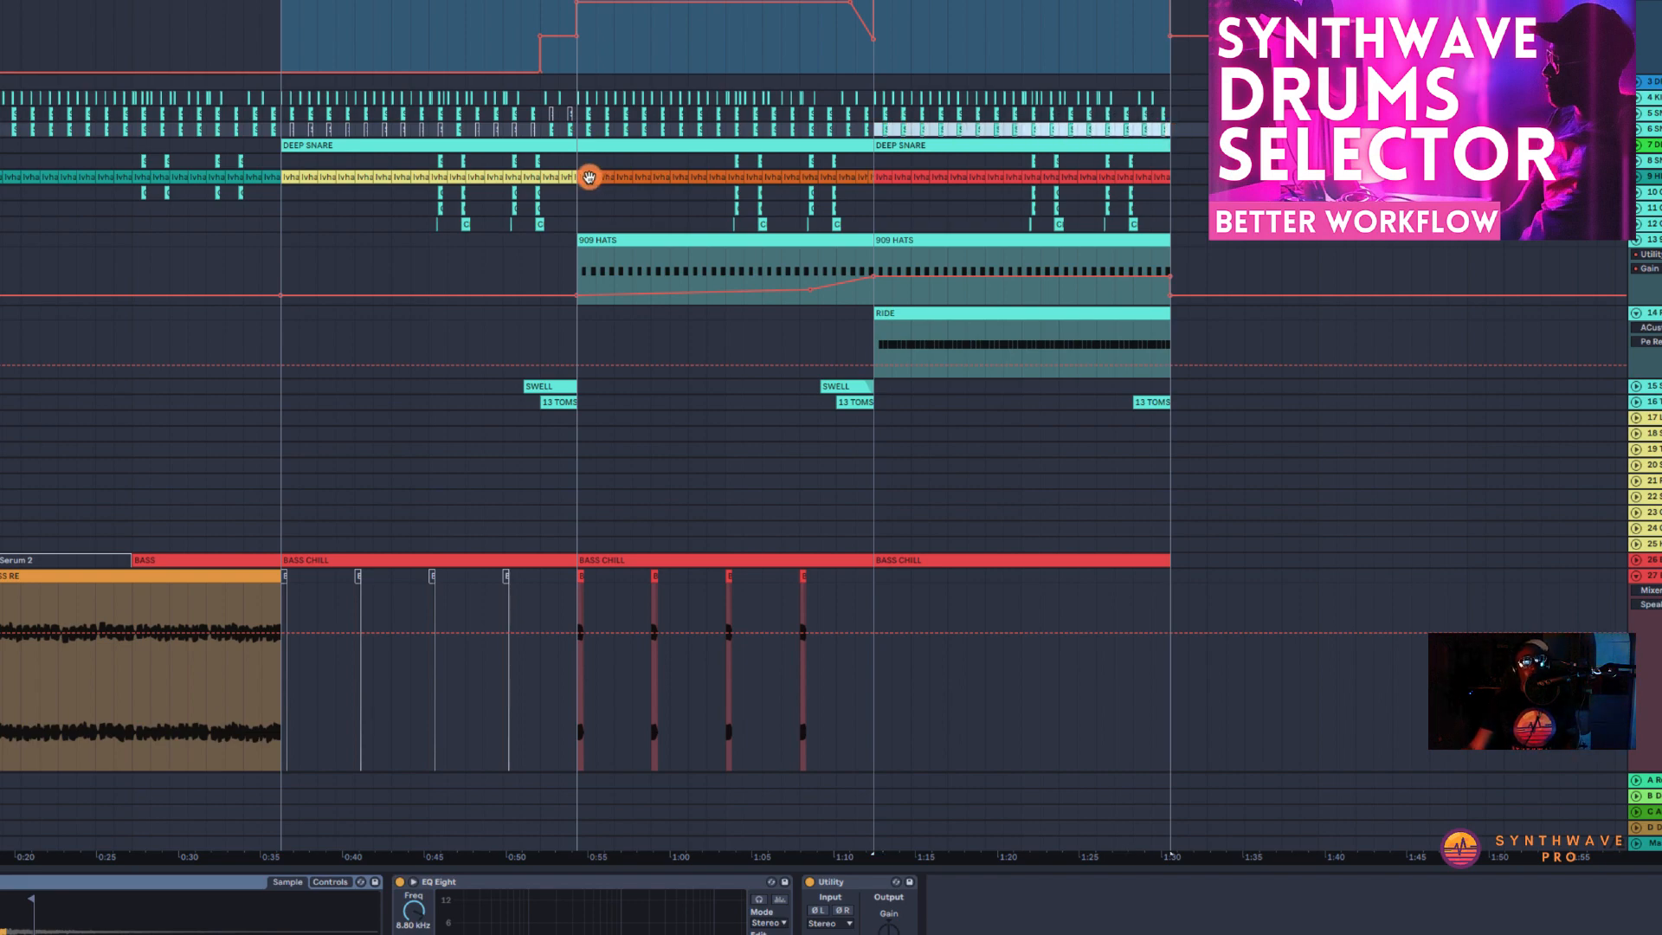
pyautogui.click(589, 177)
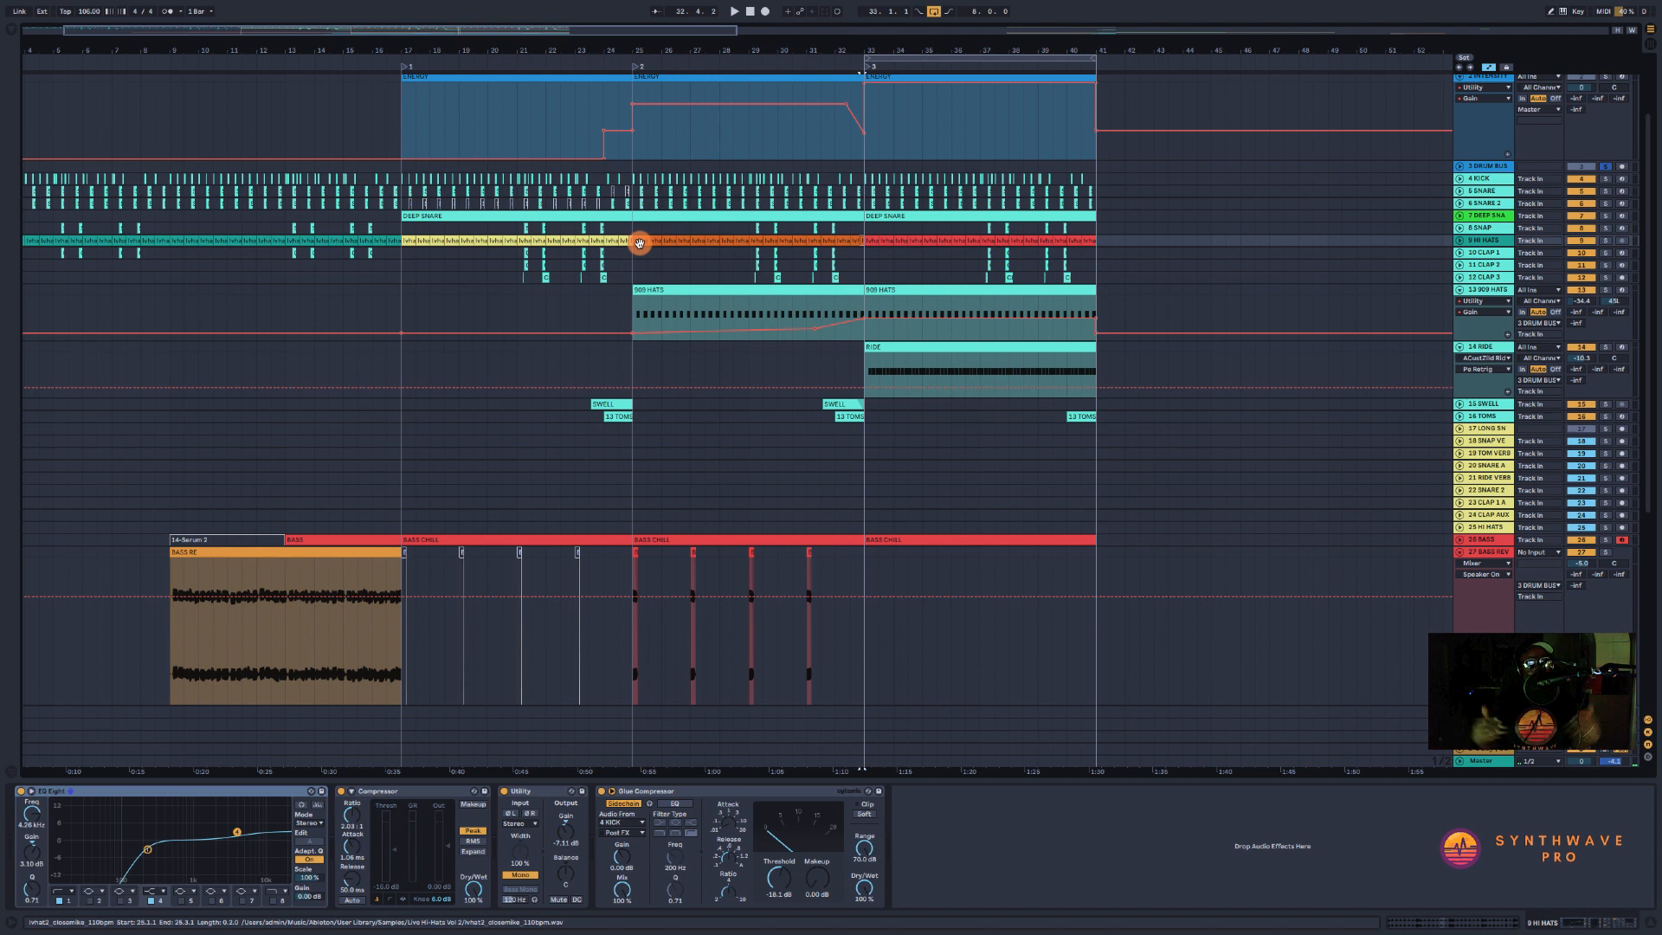
pyautogui.click(680, 293)
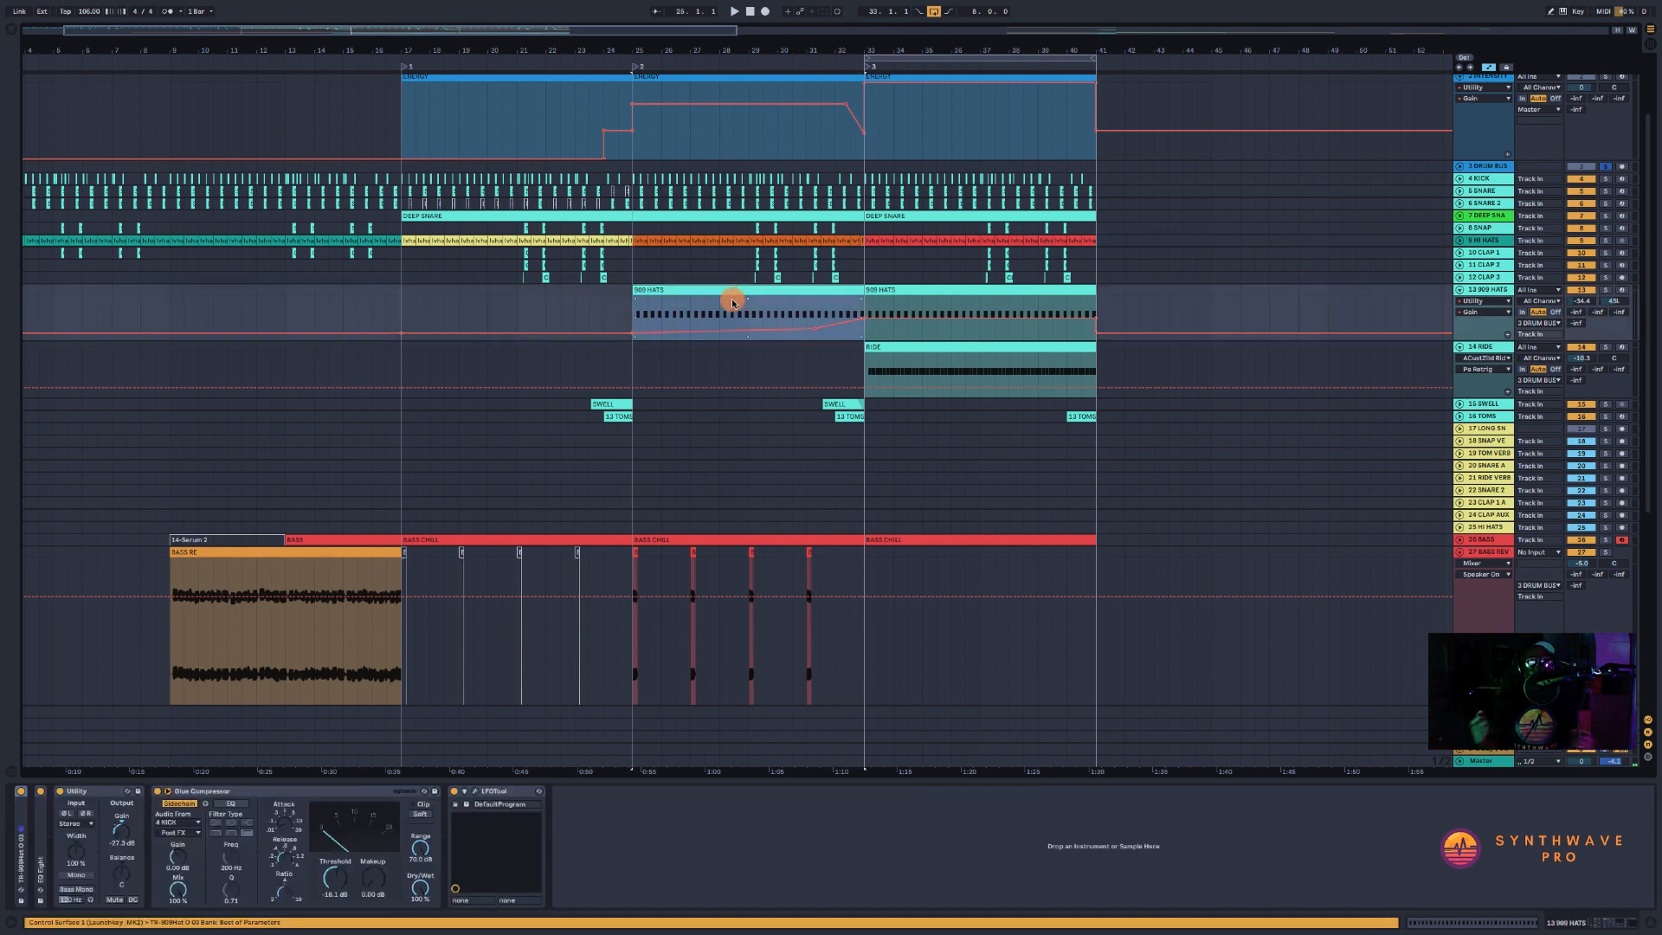
pyautogui.click(740, 313)
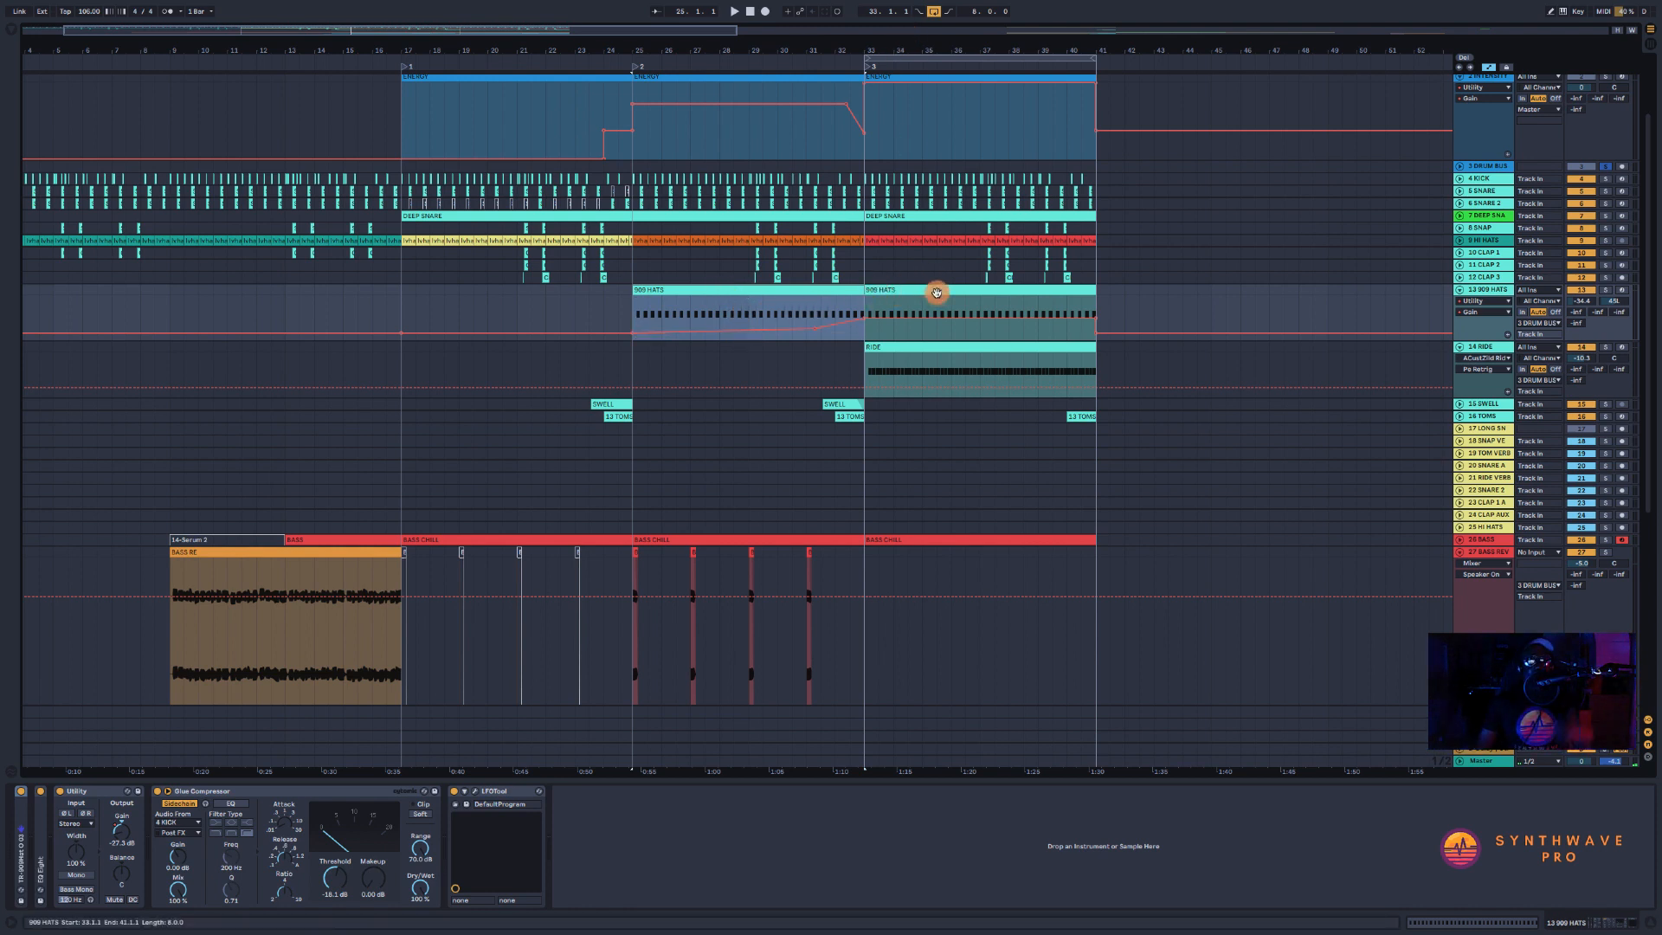
pyautogui.click(944, 348)
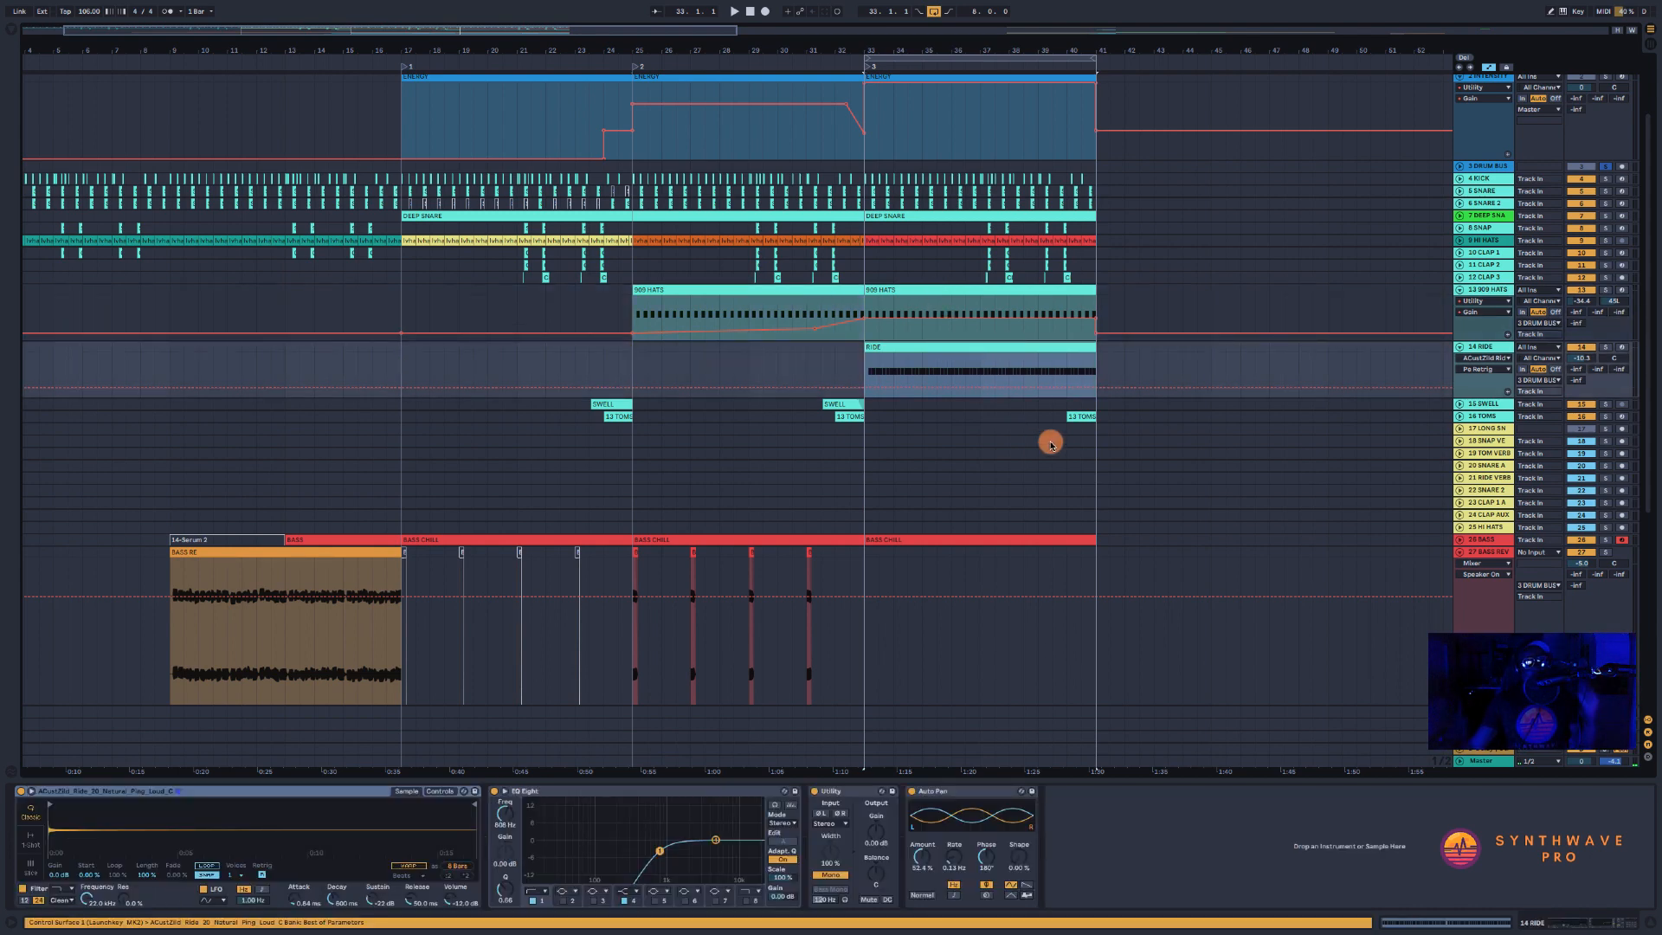
# - Open the Section 2 BASS CHILL clip's notes and bring the BASS REVERSE track below it into view
pyautogui.scroll(-5, 1050, 445)
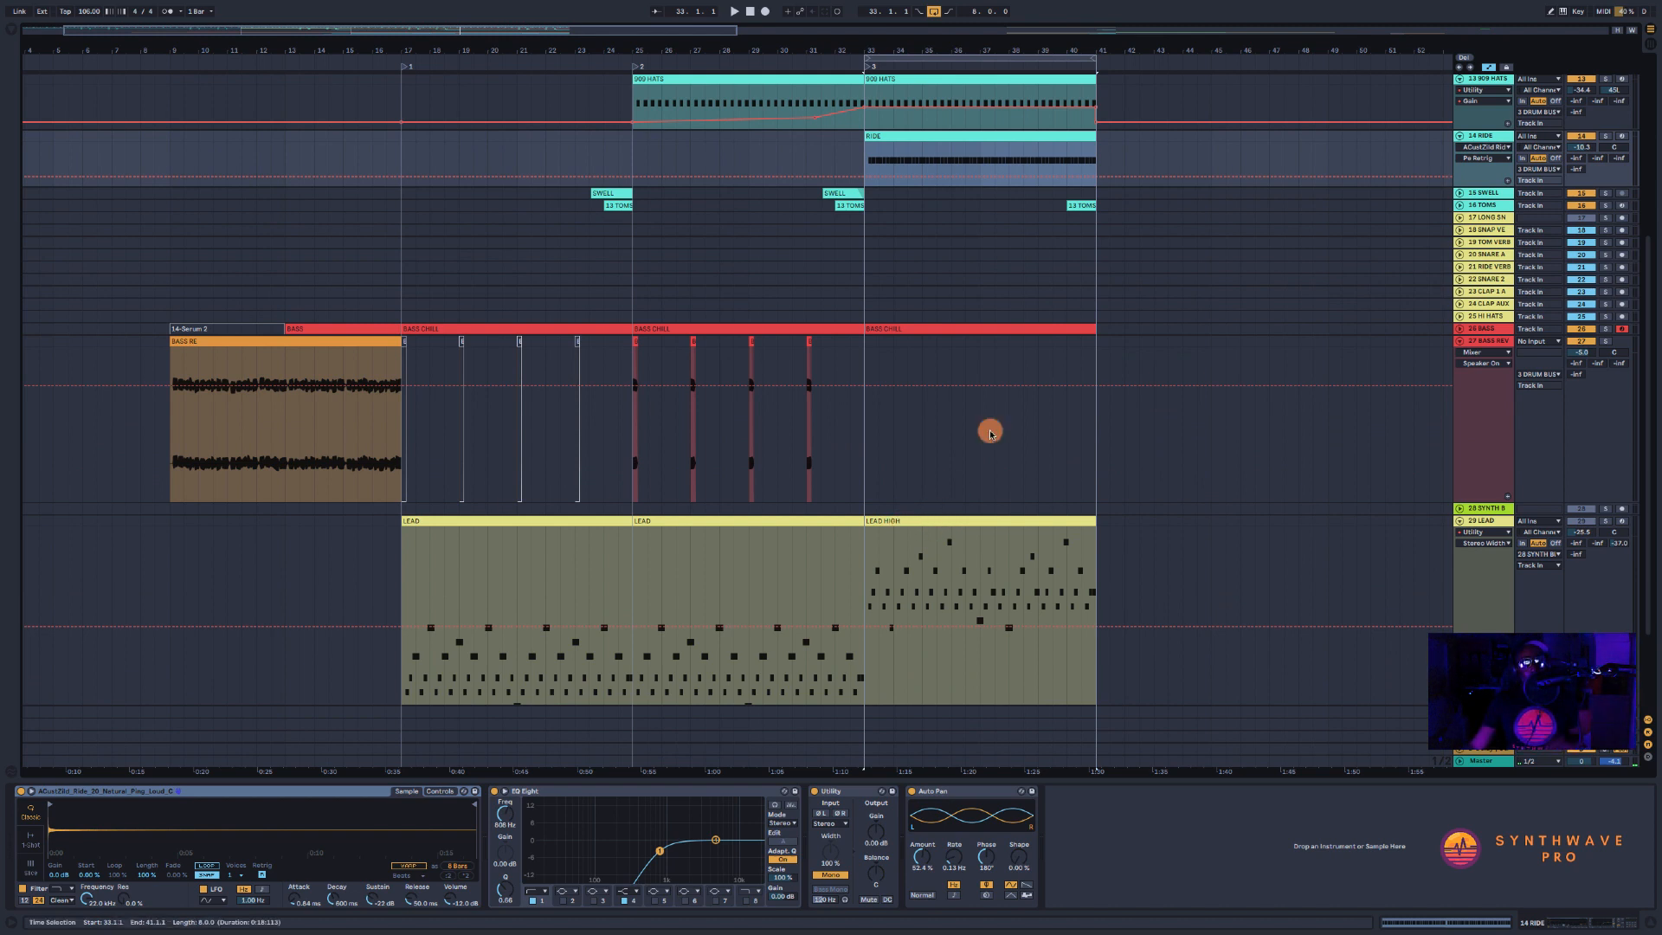
pyautogui.click(799, 332)
pyautogui.doubleClick(793, 331)
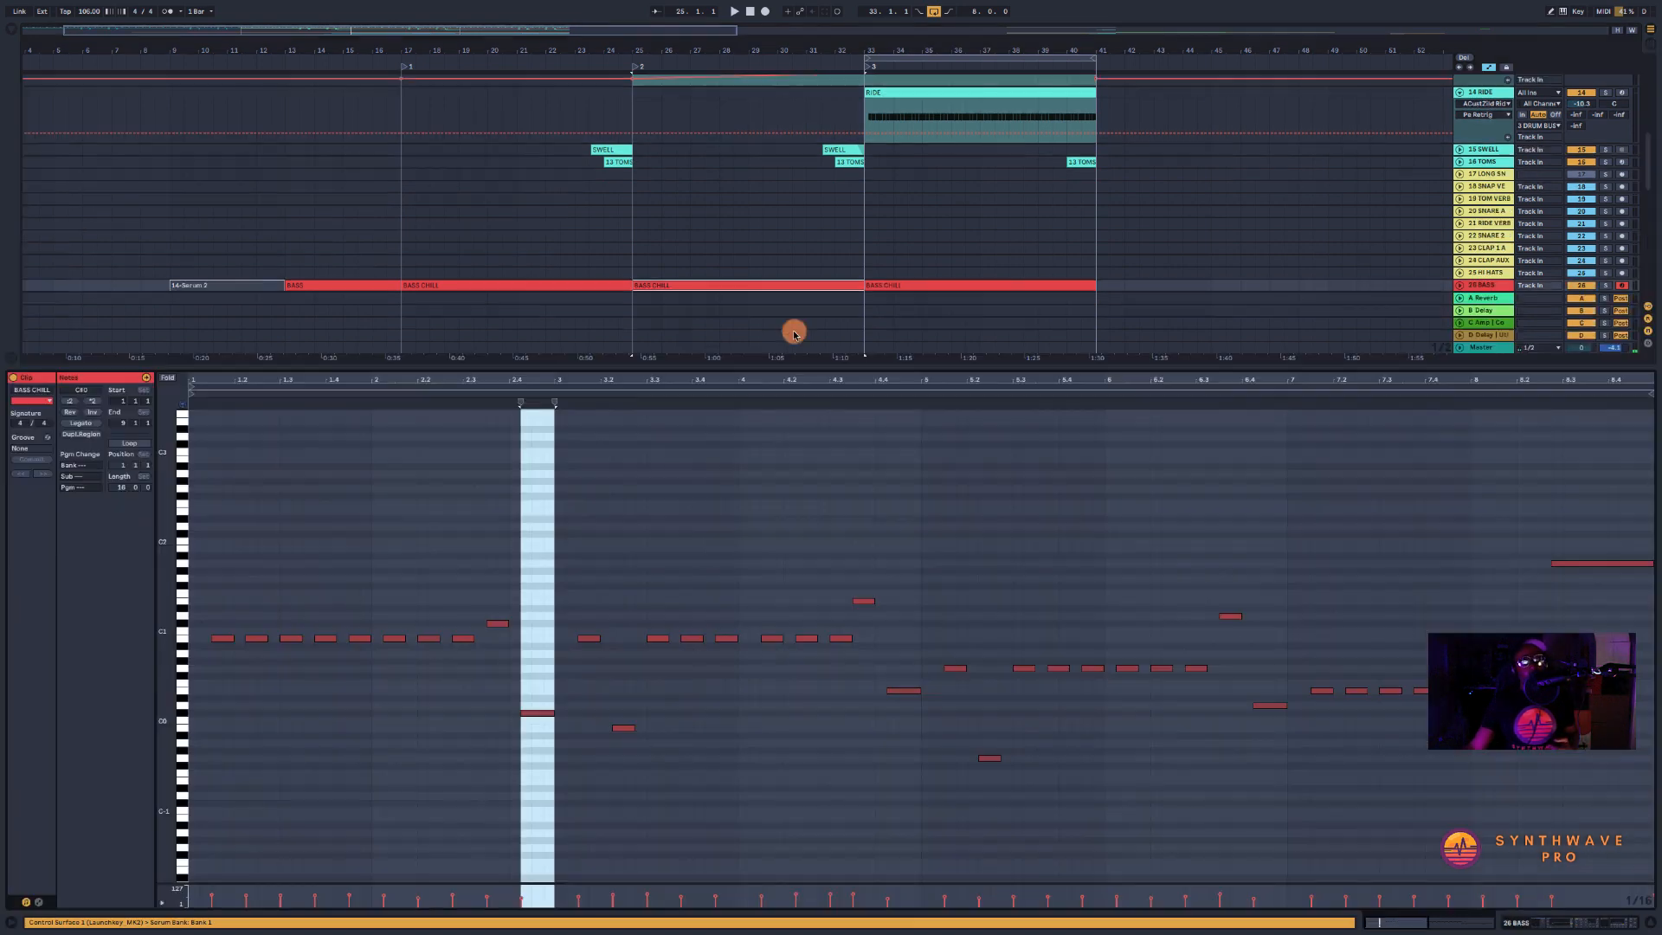
pyautogui.scroll(-3, 757, 307)
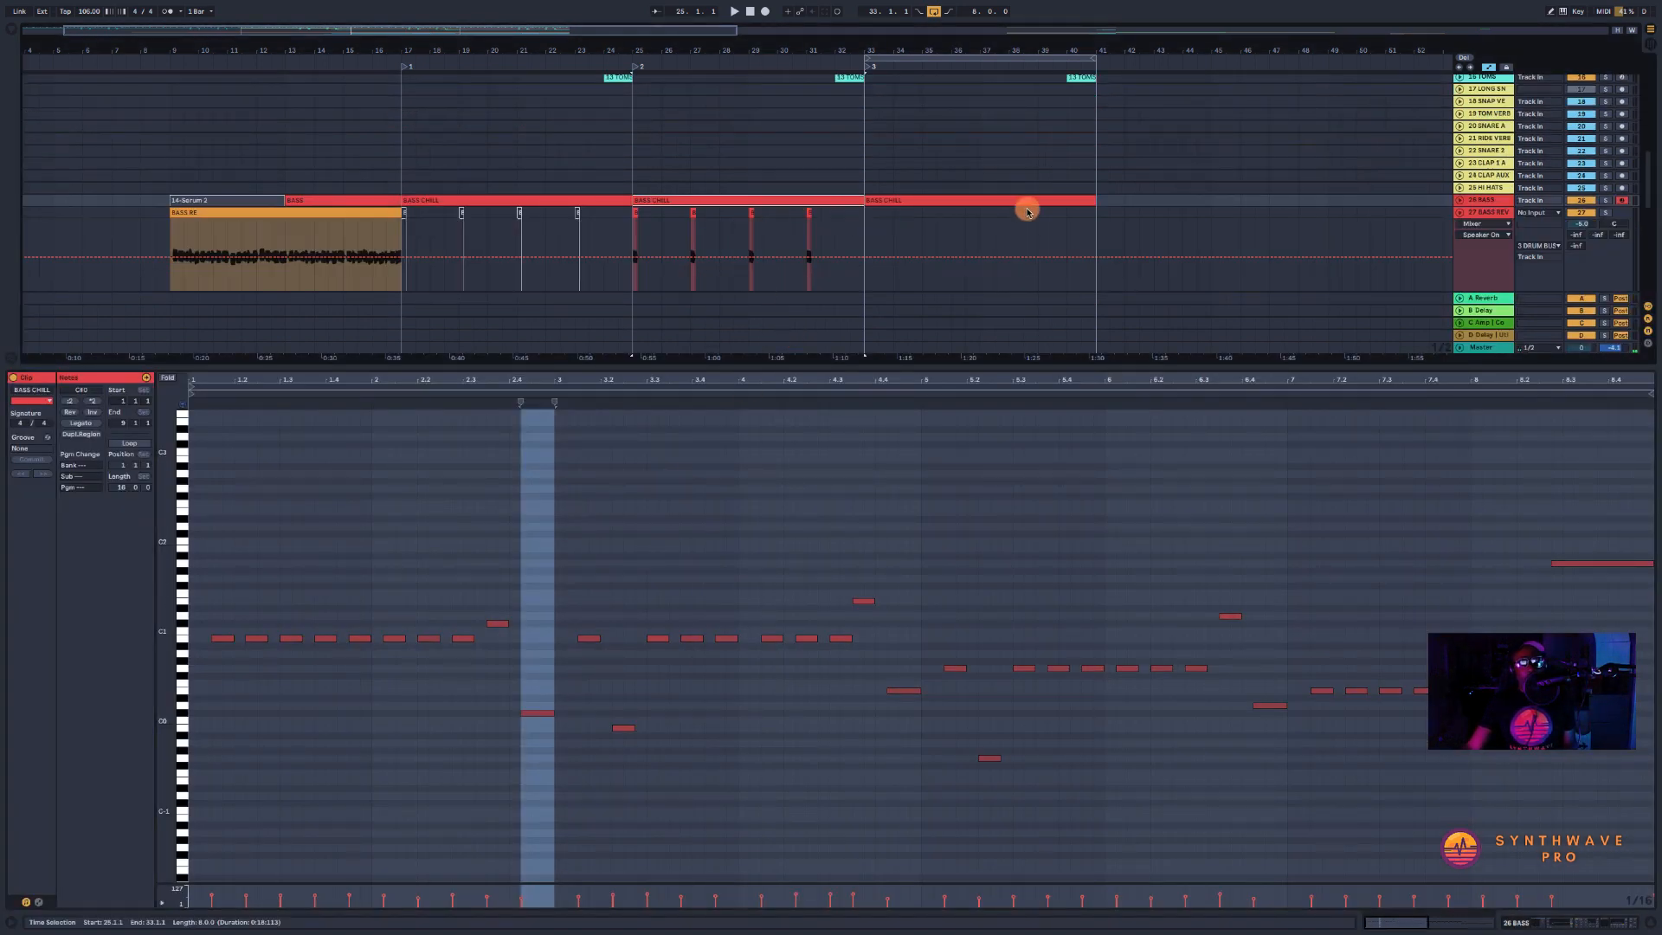
# - Play the soloed BASS and BASS REVERSE tracks from the start of Section 2 while viewing the bass notes, closing the note editor
pyautogui.click(1500, 214)
pyautogui.click(684, 640)
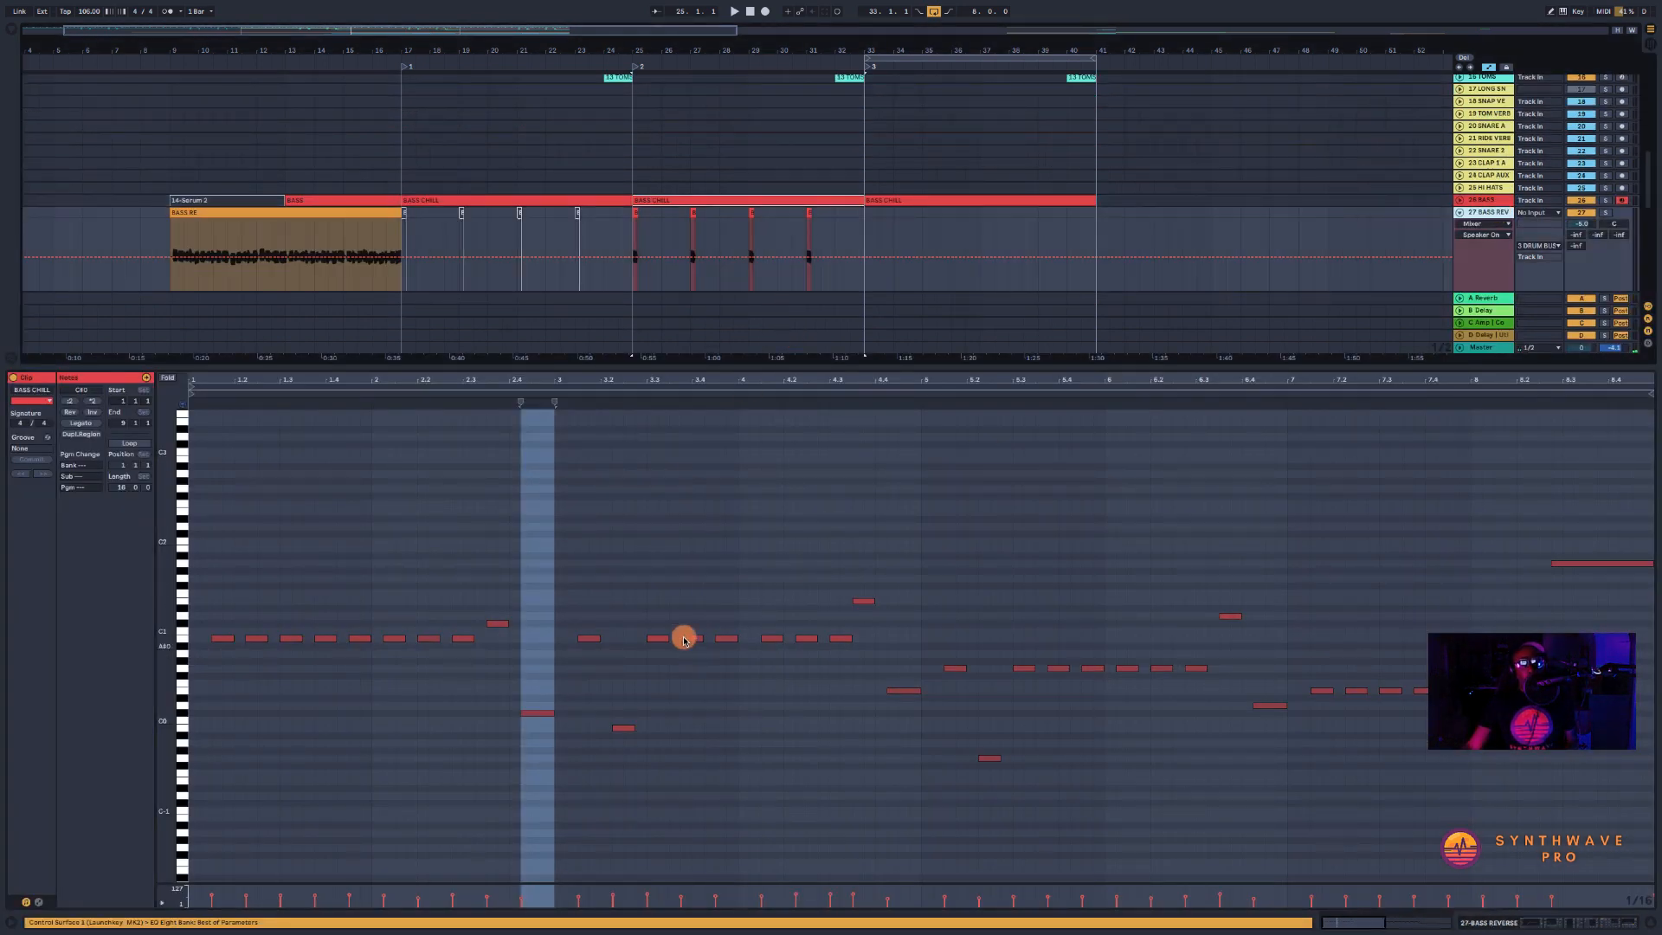
pyautogui.click(634, 212)
pyautogui.click(1605, 213)
pyautogui.press('space')
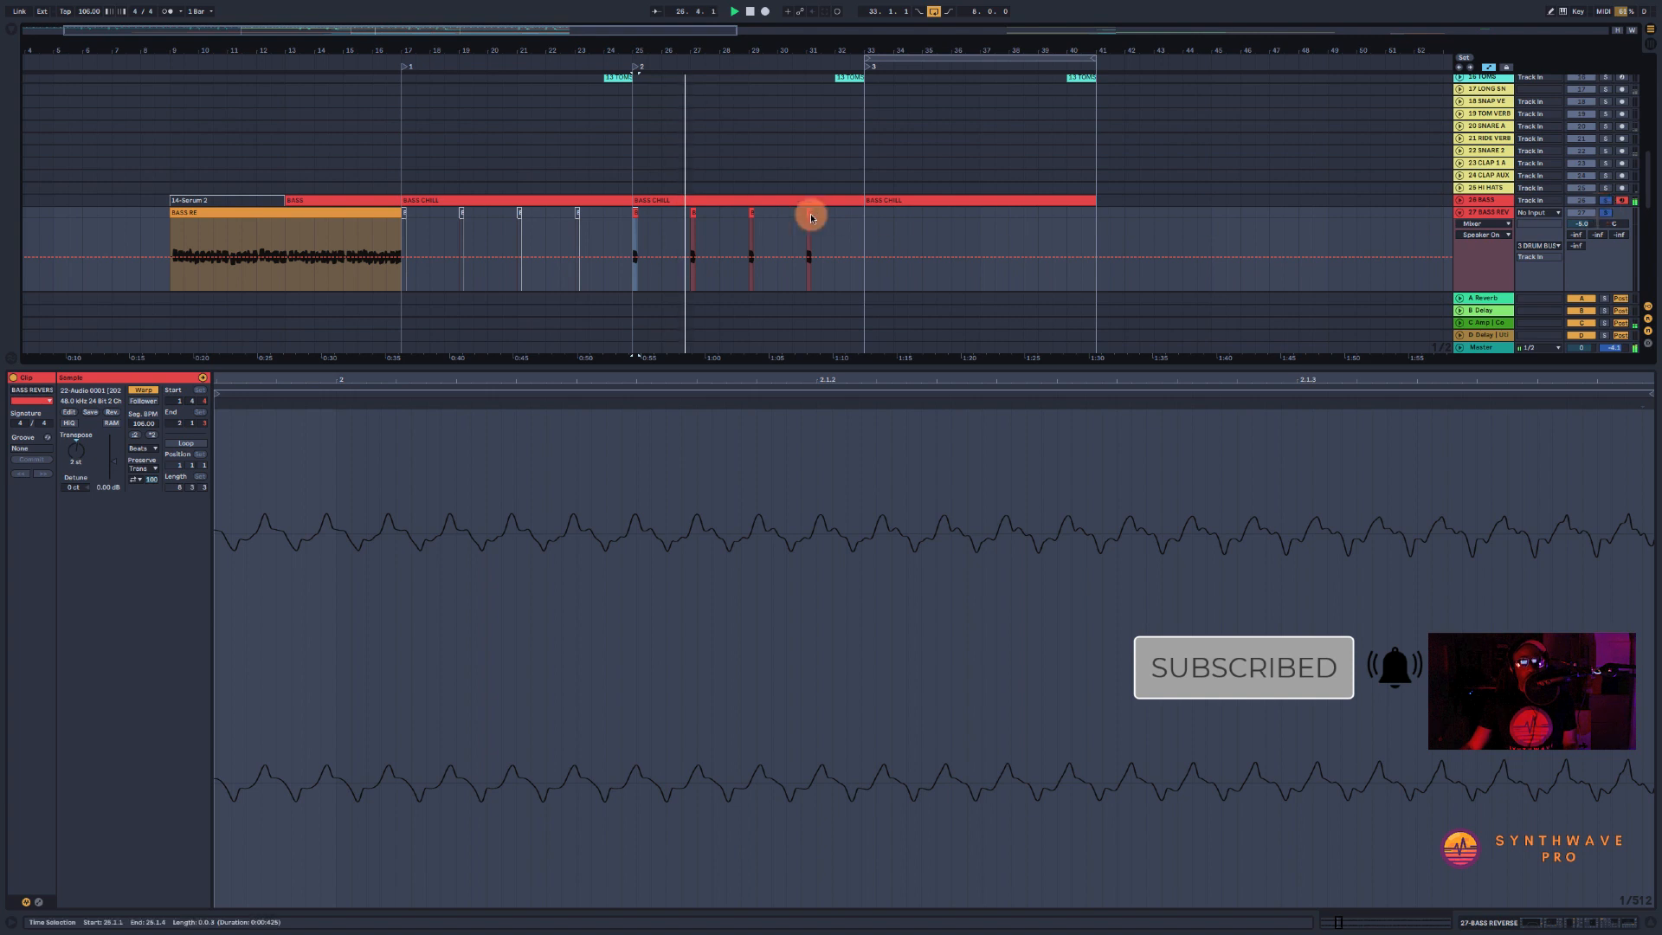
pyautogui.click(773, 205)
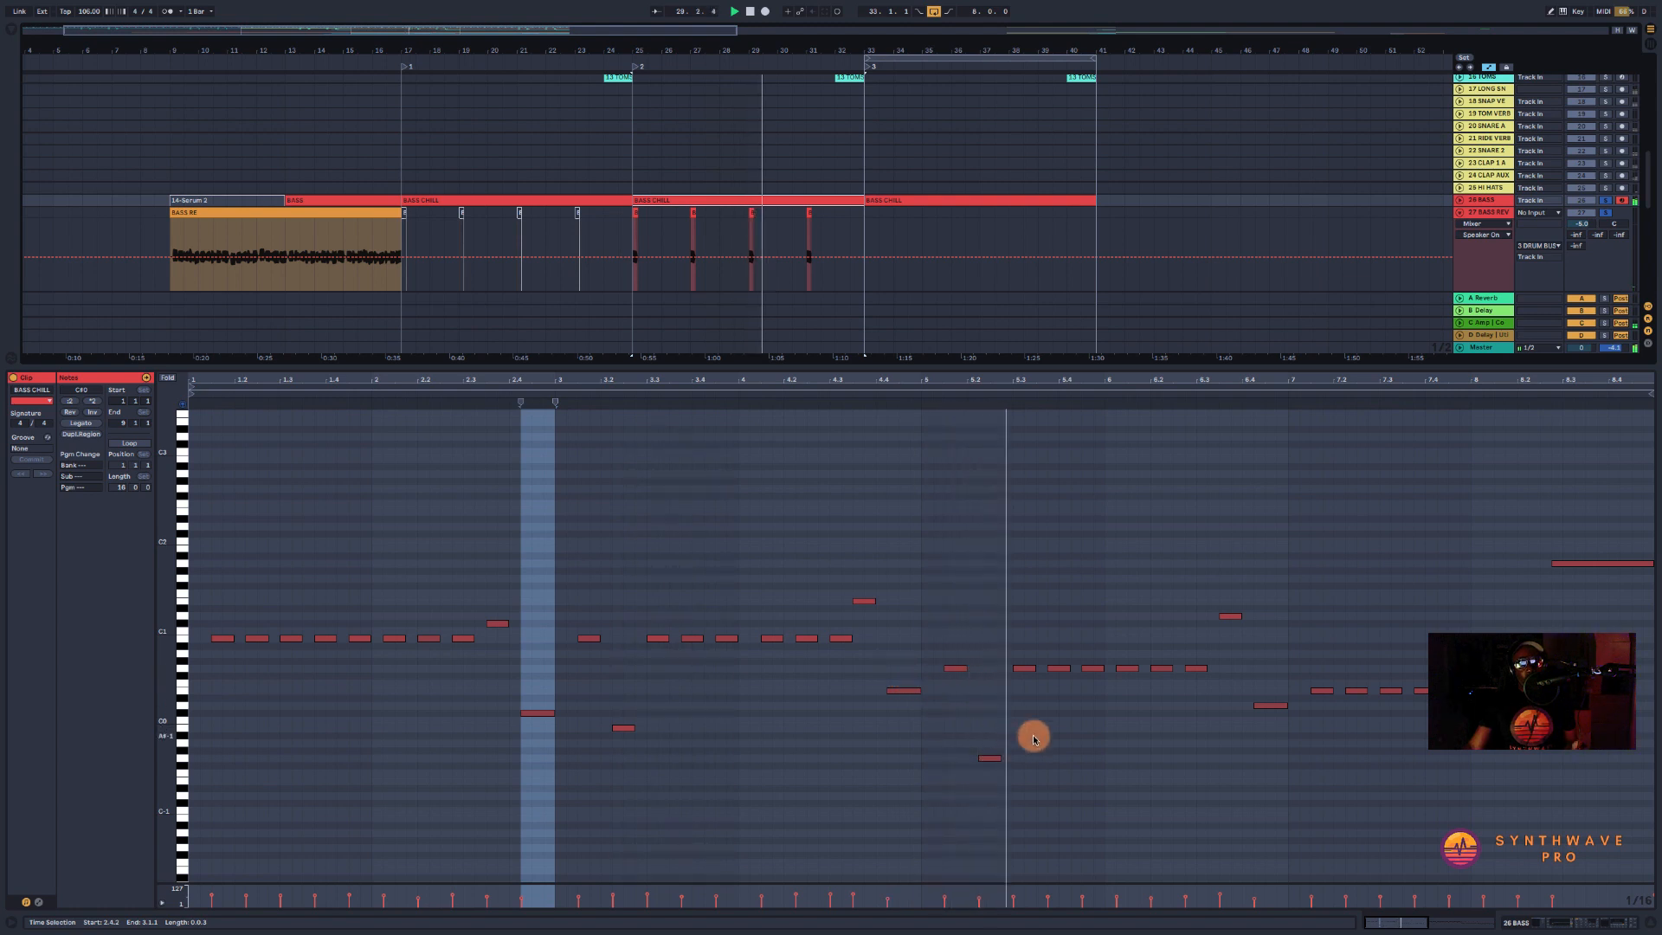
pyautogui.click(1606, 924)
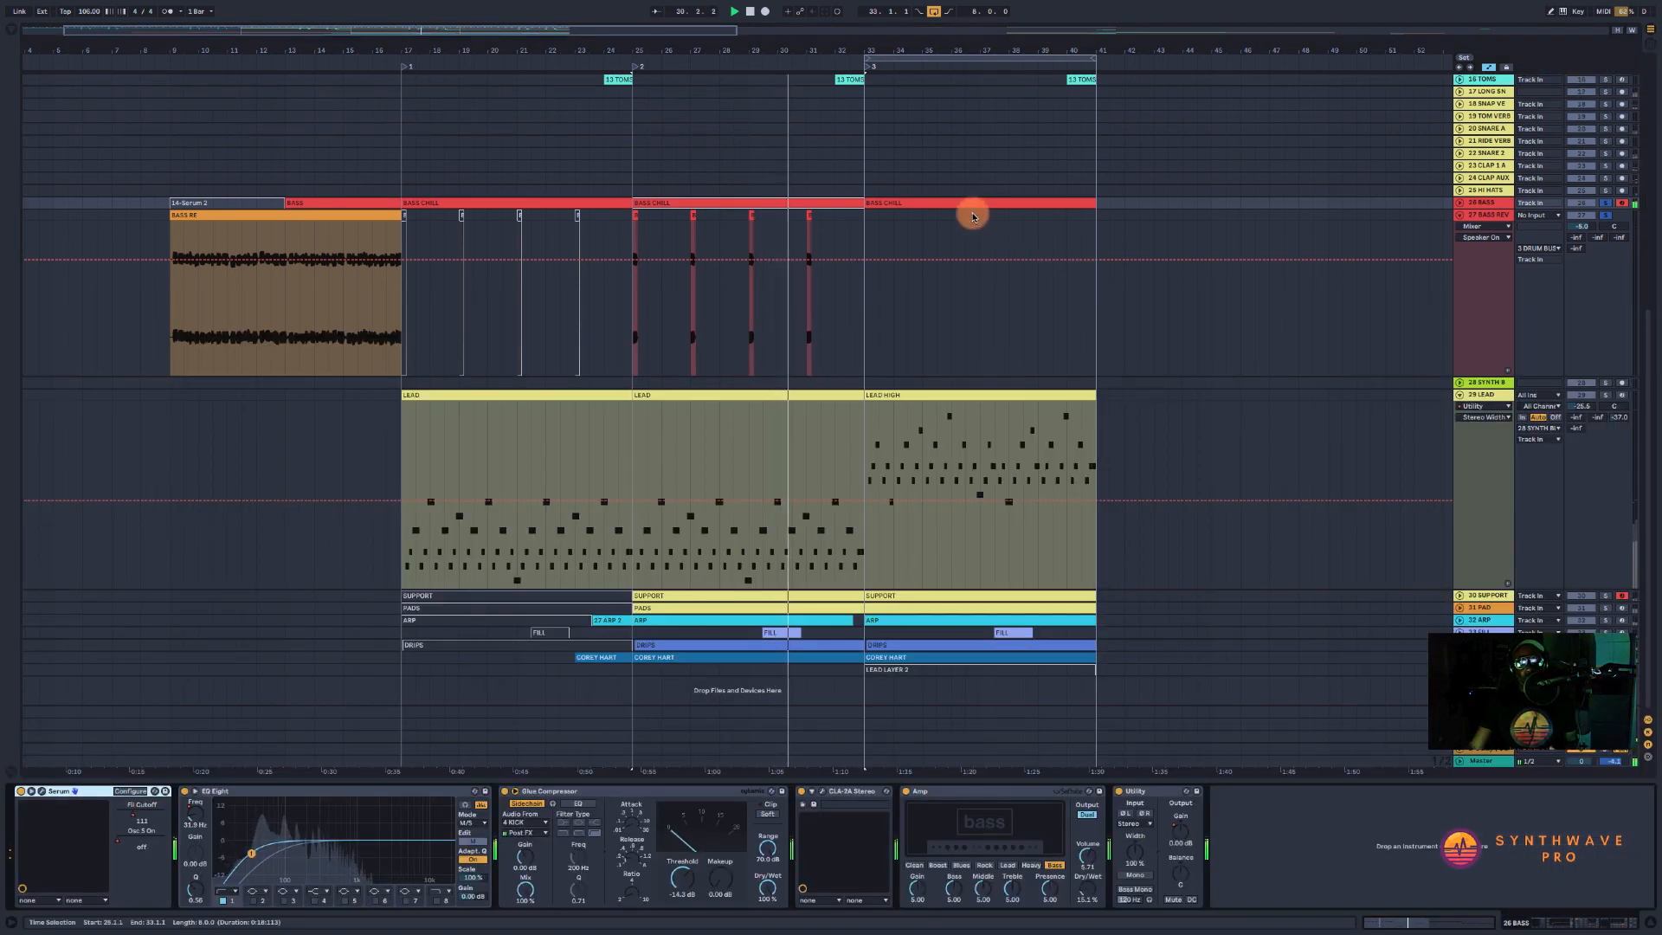
# - Play from the Section 3 locator while viewing its BASS CHILL clip's notes, closing the note editor
pyautogui.click(910, 204)
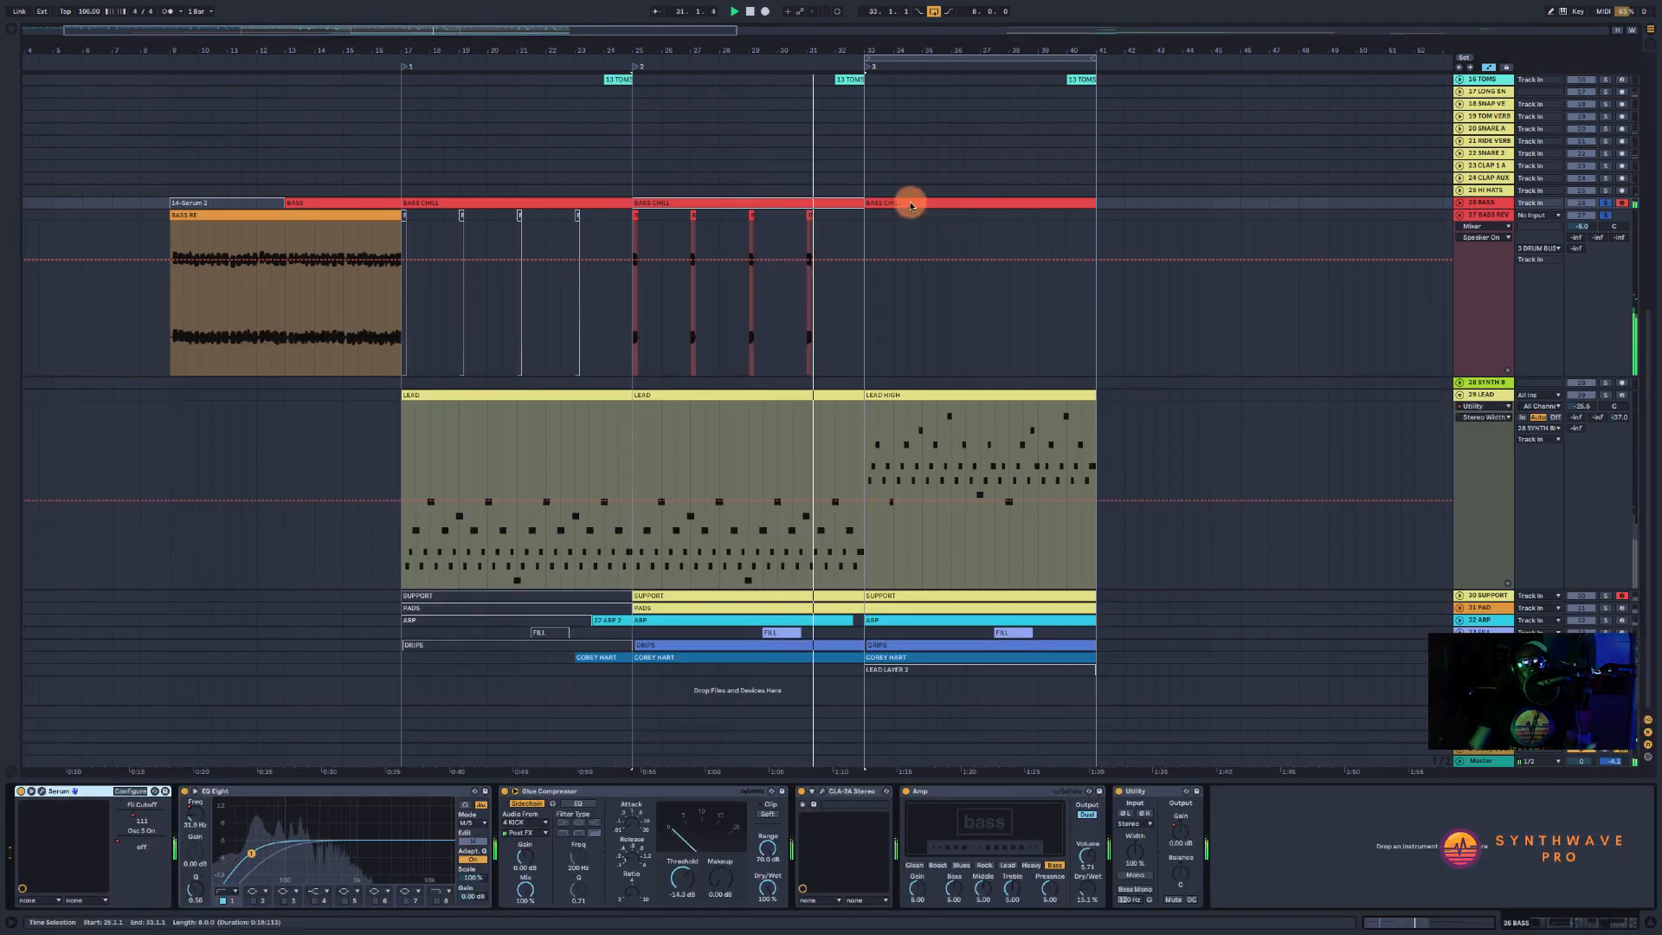
pyautogui.click(868, 67)
pyautogui.doubleClick(915, 202)
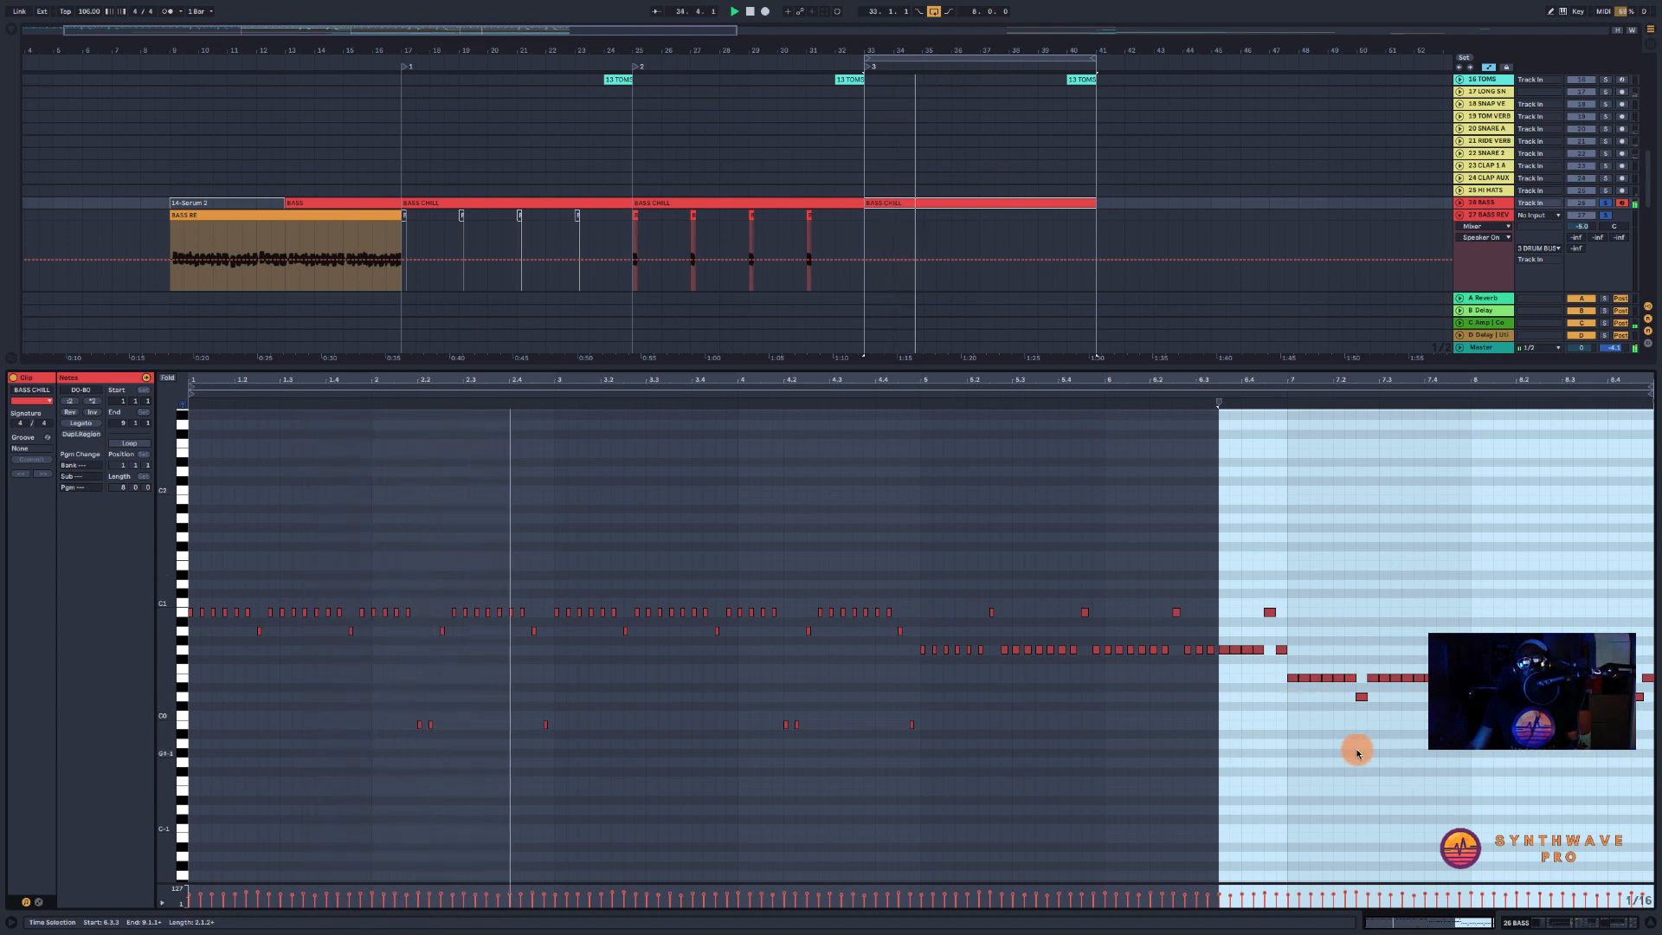
pyautogui.click(1570, 925)
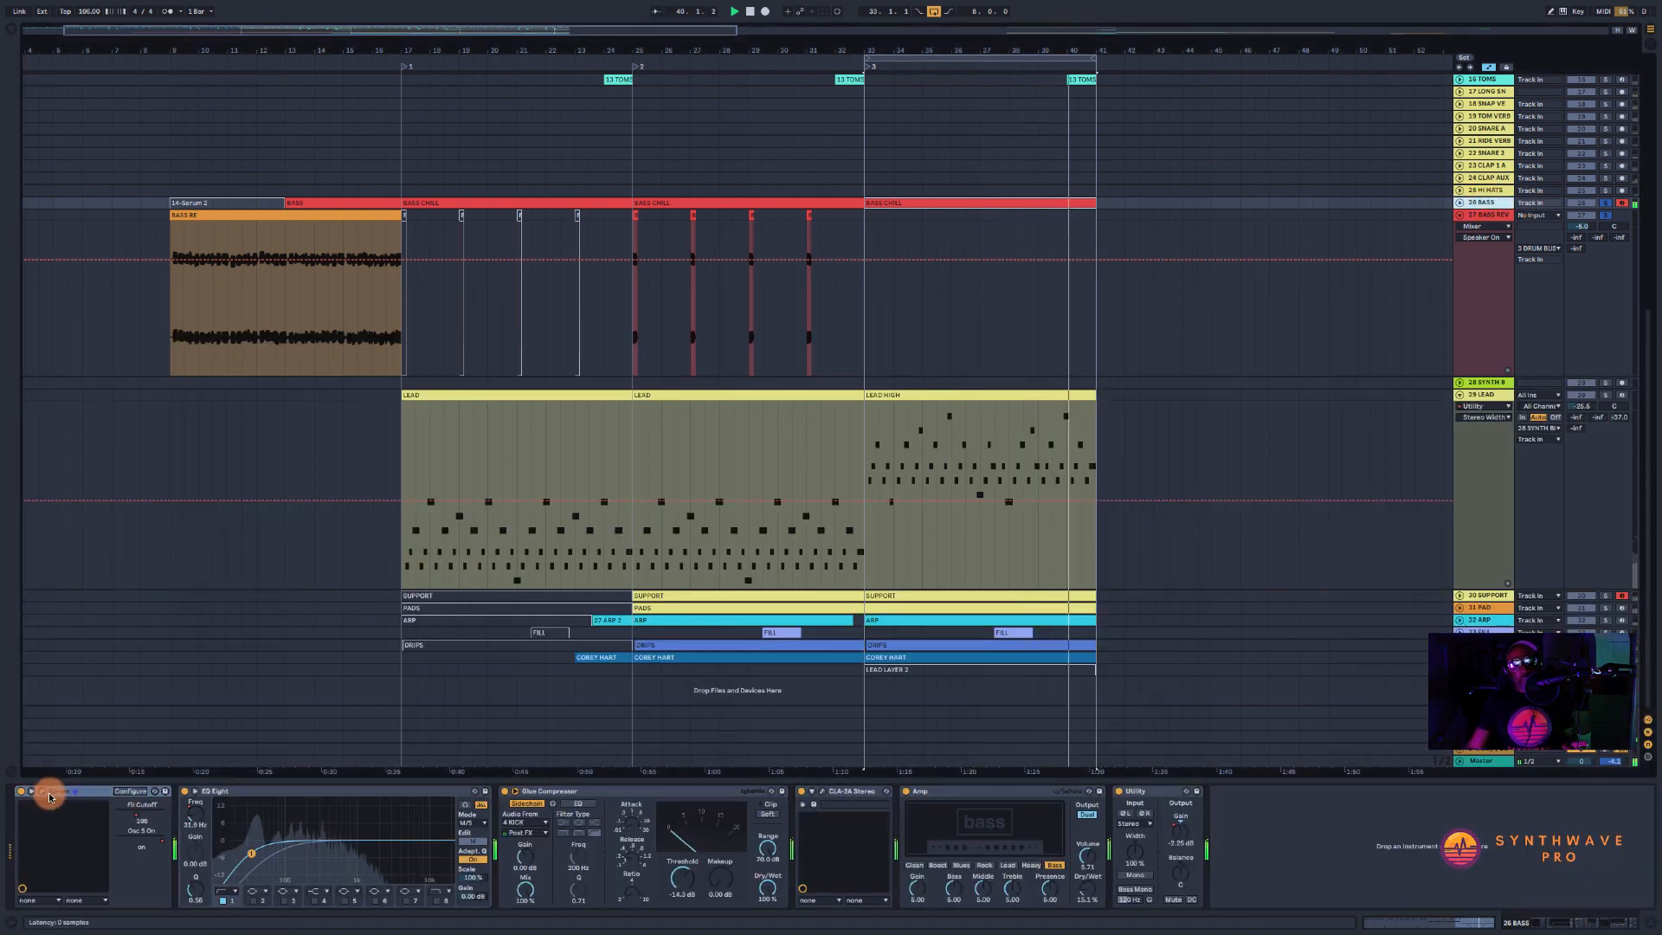
# - Show the BASS track's Serum instrument, unfold the track and play it soloed from bar 31
pyautogui.click(922, 402)
pyautogui.hotkey('ctrl', 'alt', 'p')
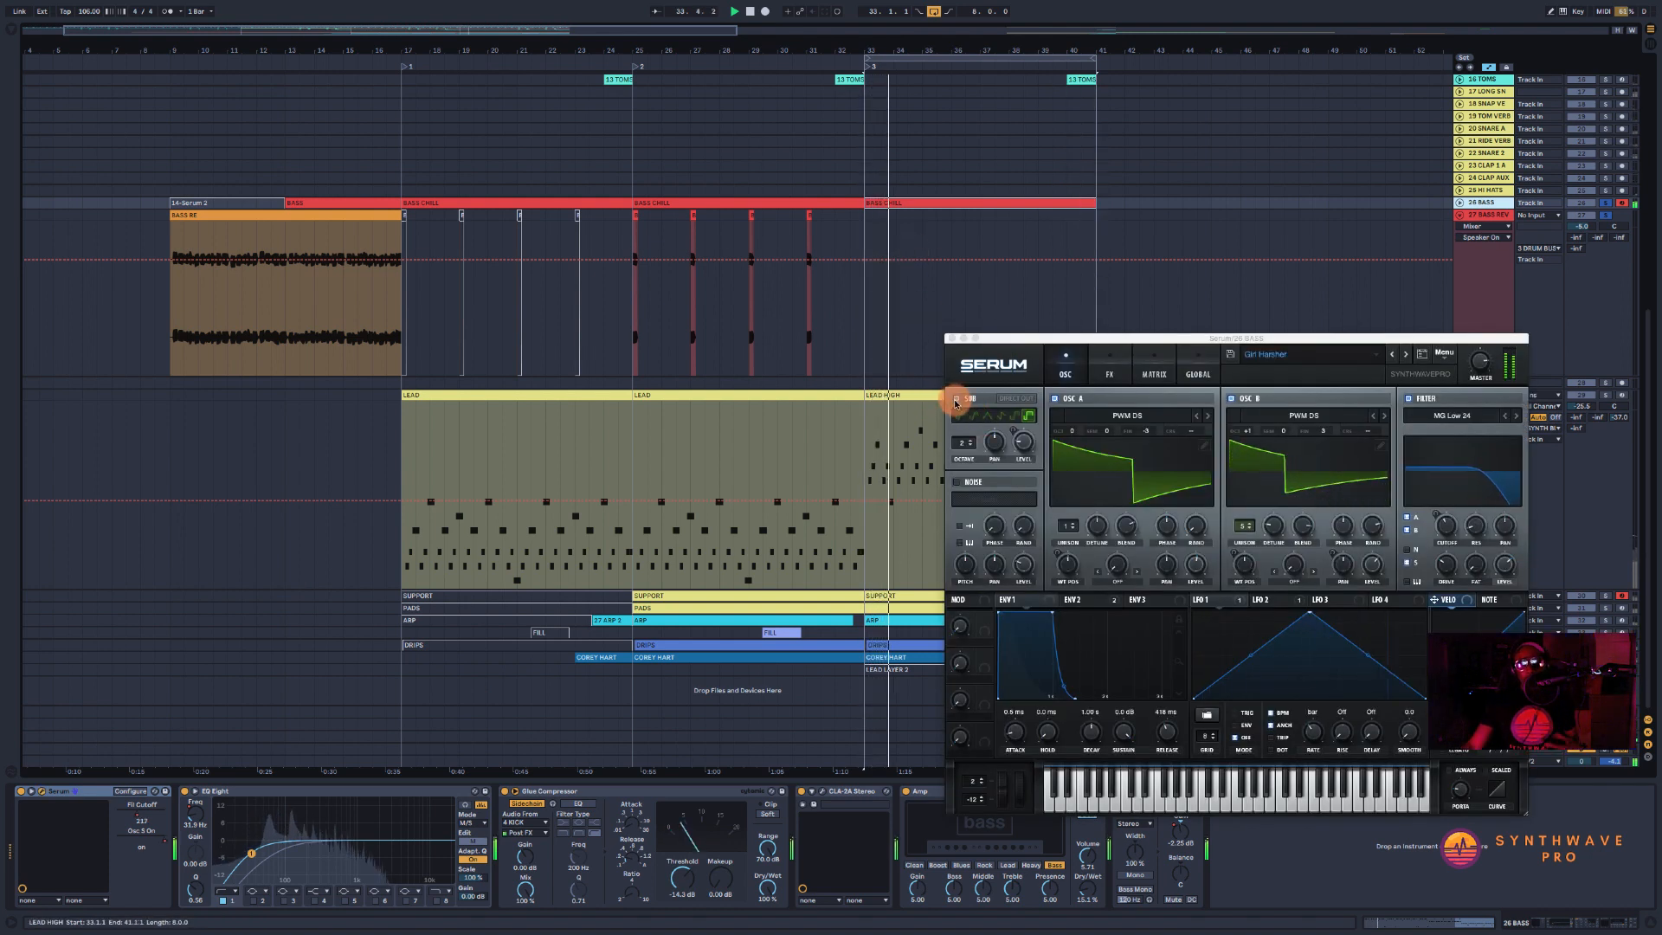
pyautogui.click(1458, 202)
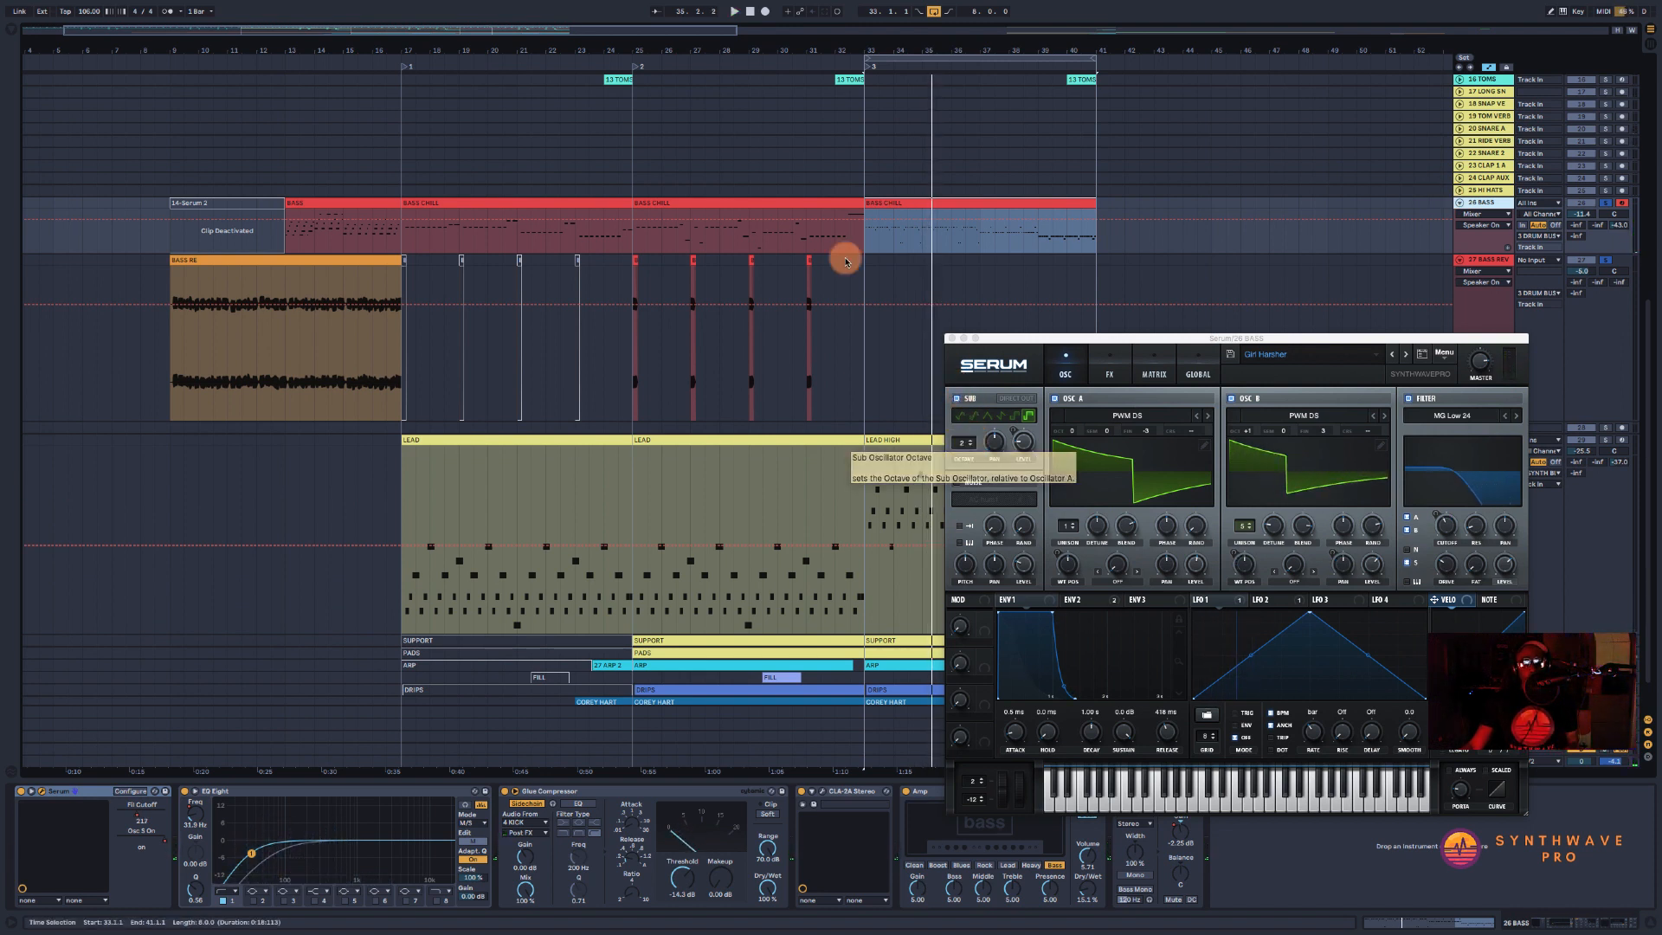
pyautogui.click(805, 232)
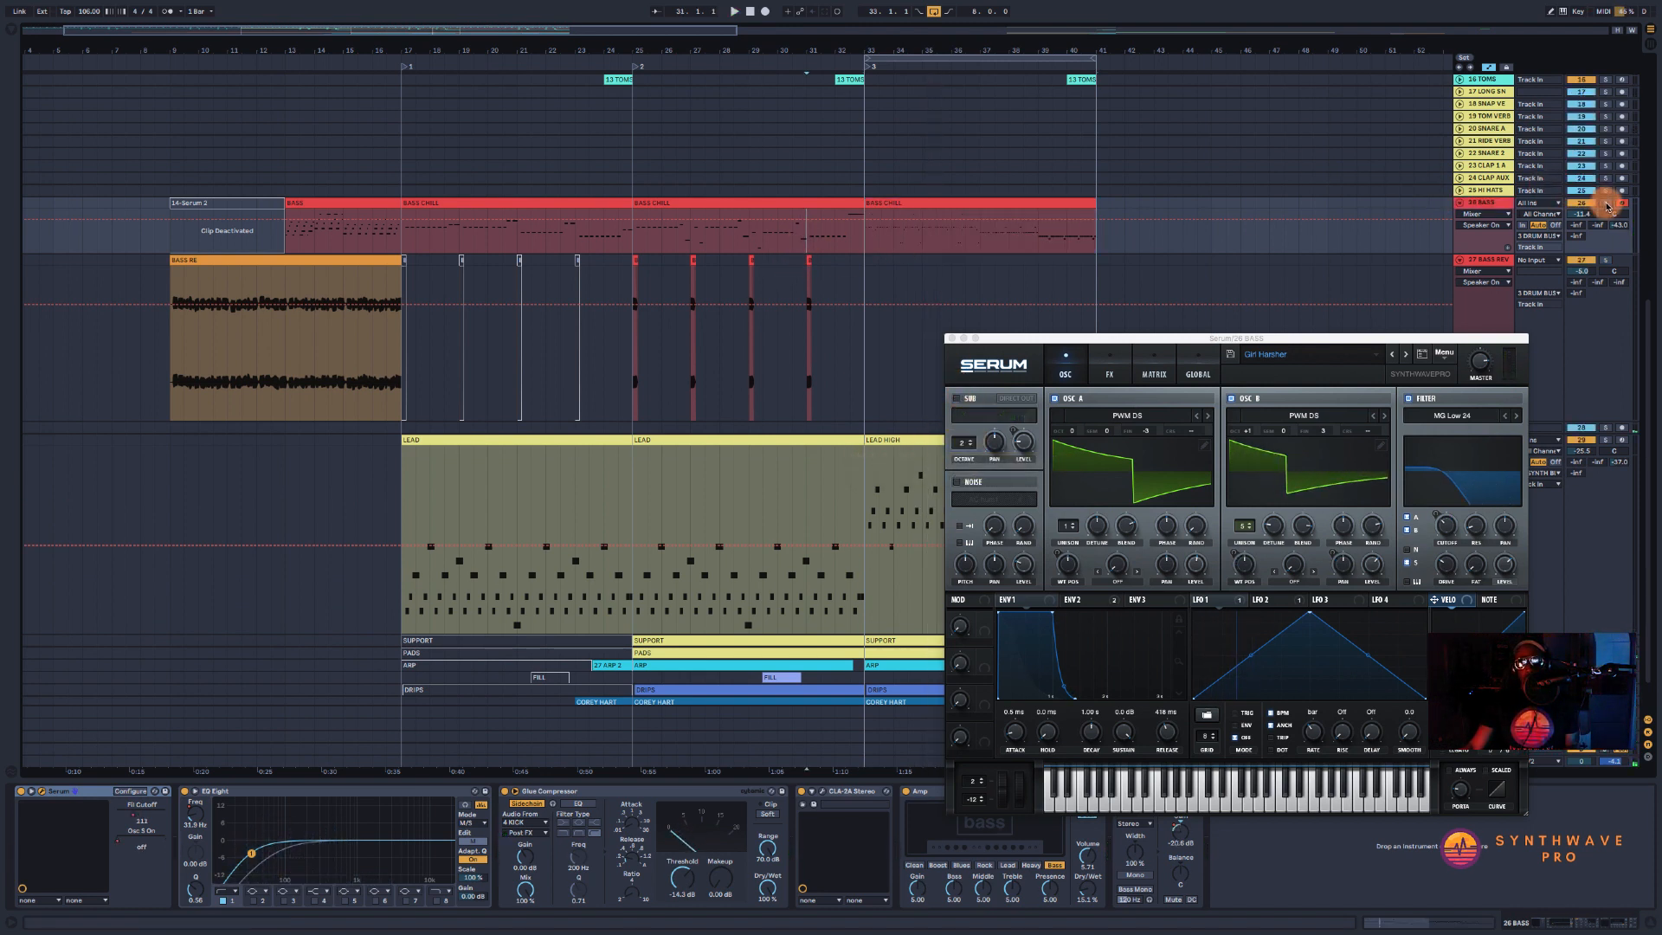
pyautogui.press('space')
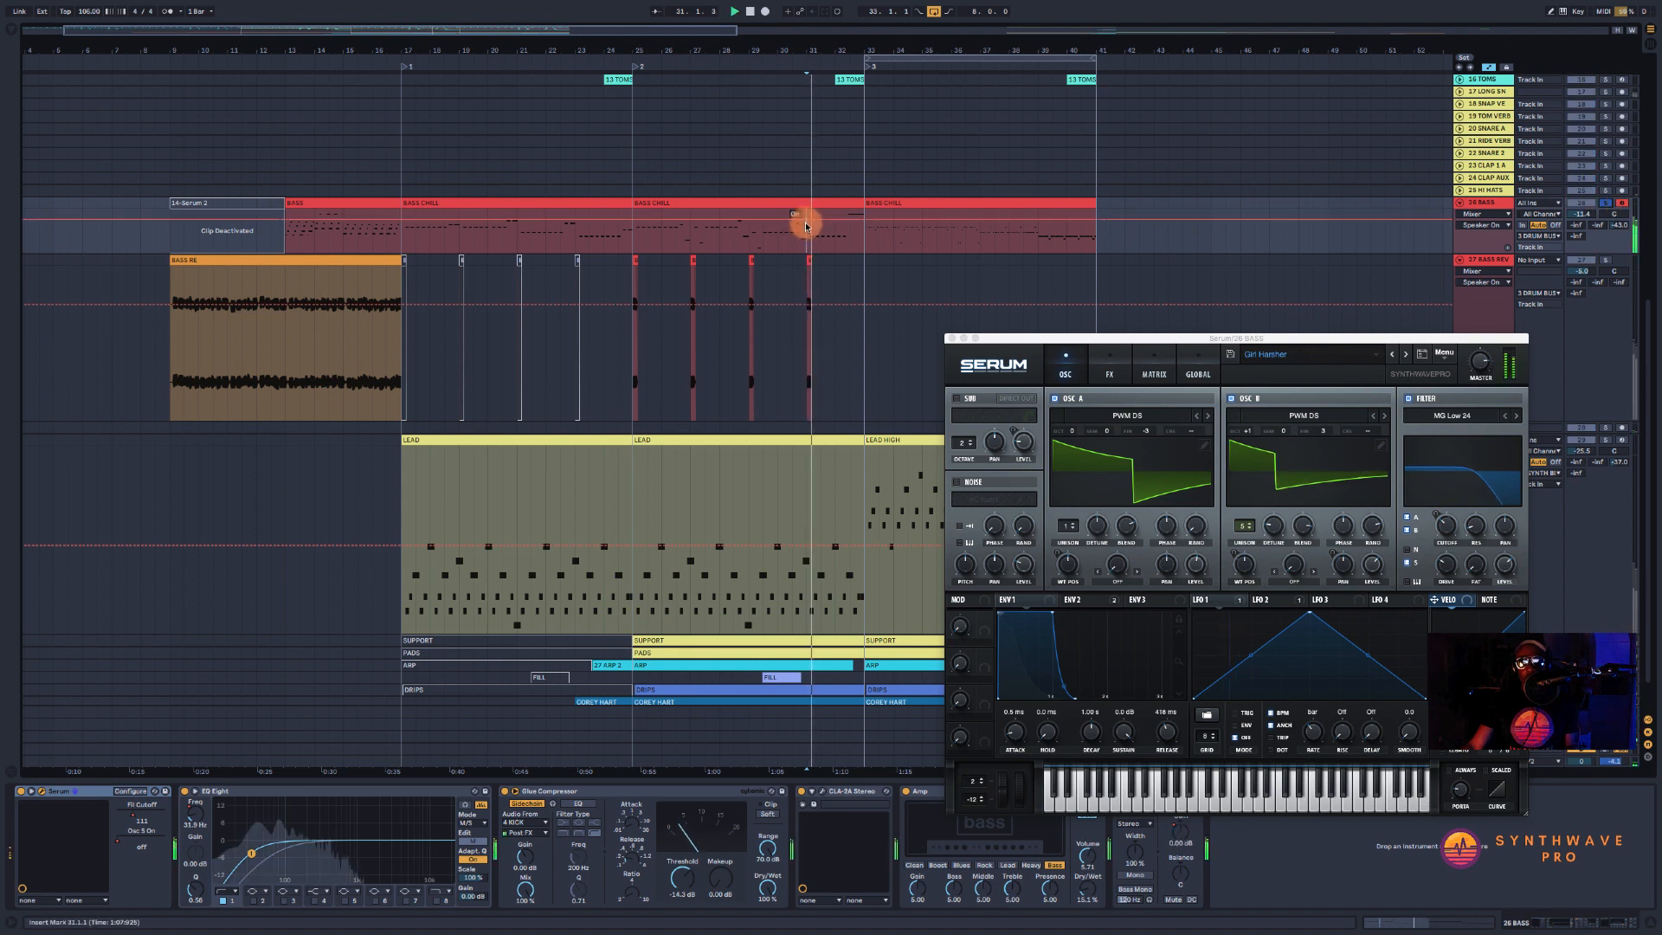
# - Audition Serum's sub oscillator by toggling it during playback, first with oscillators A and B and then with both switched off
pyautogui.click(959, 400)
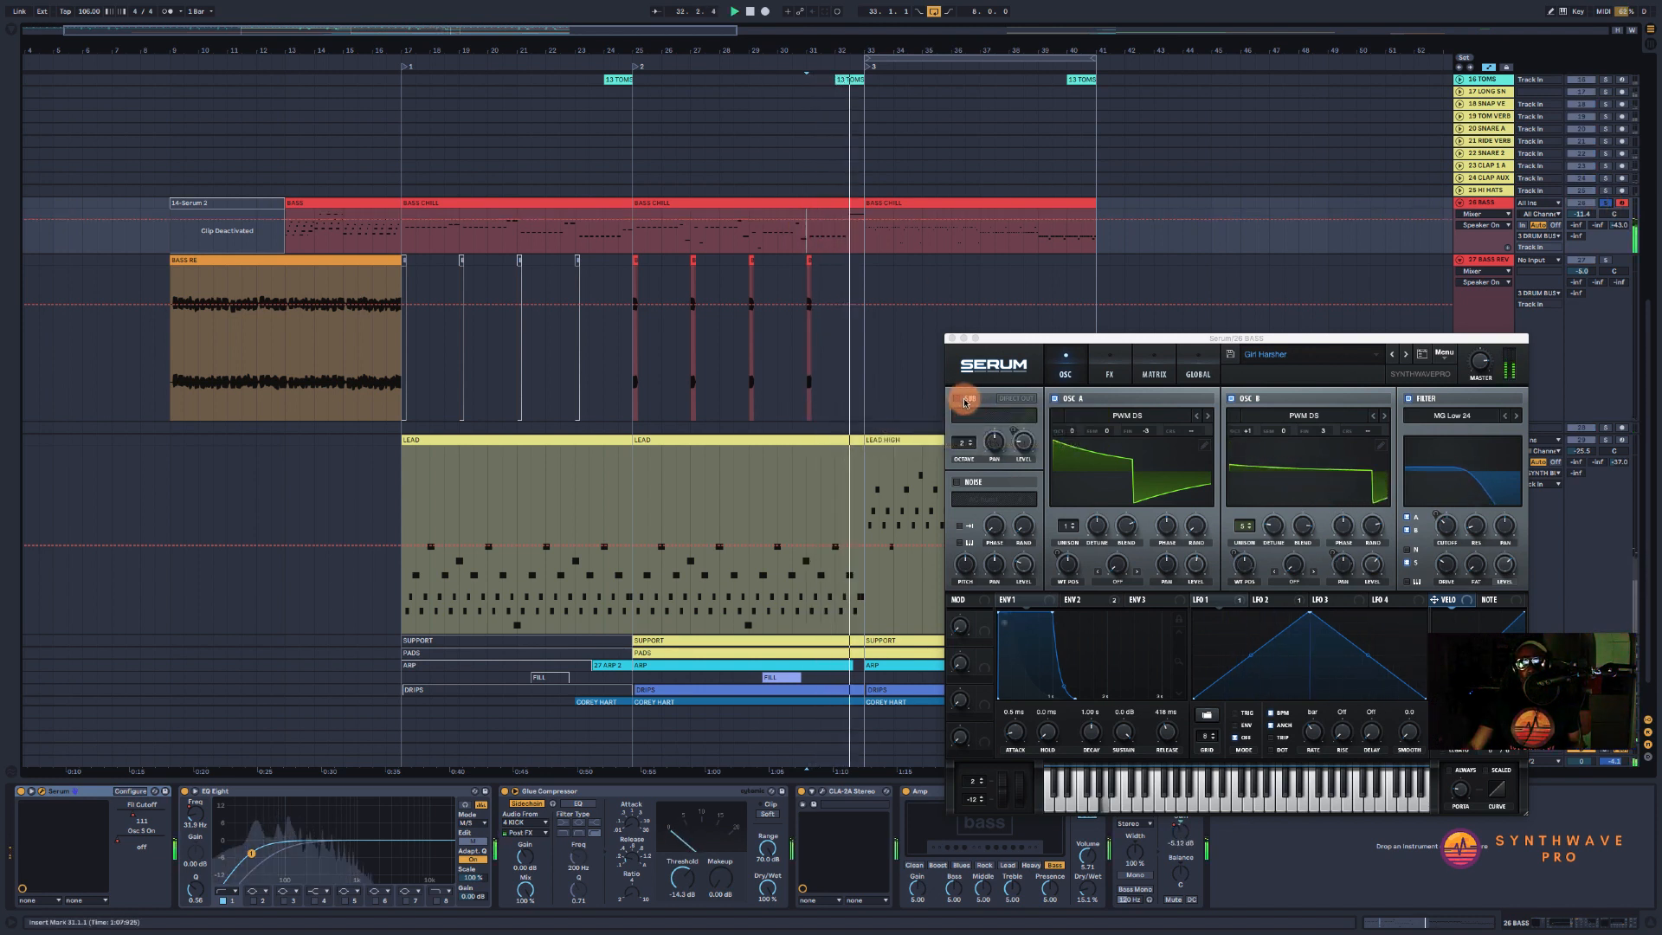
pyautogui.click(958, 400)
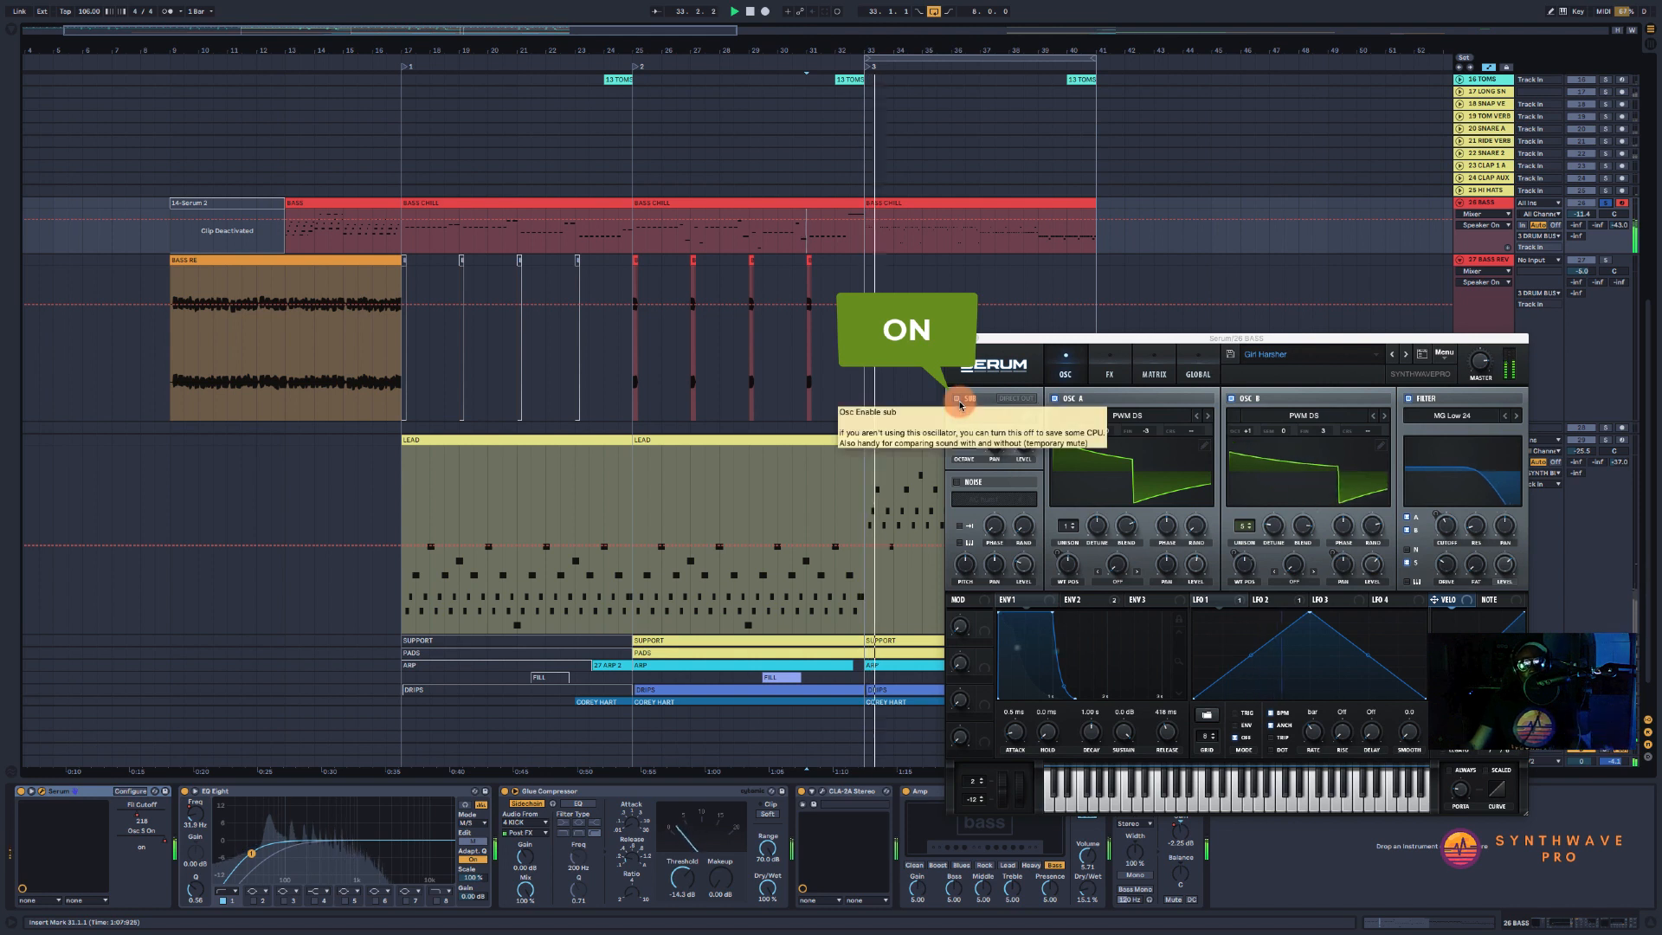
pyautogui.click(1055, 398)
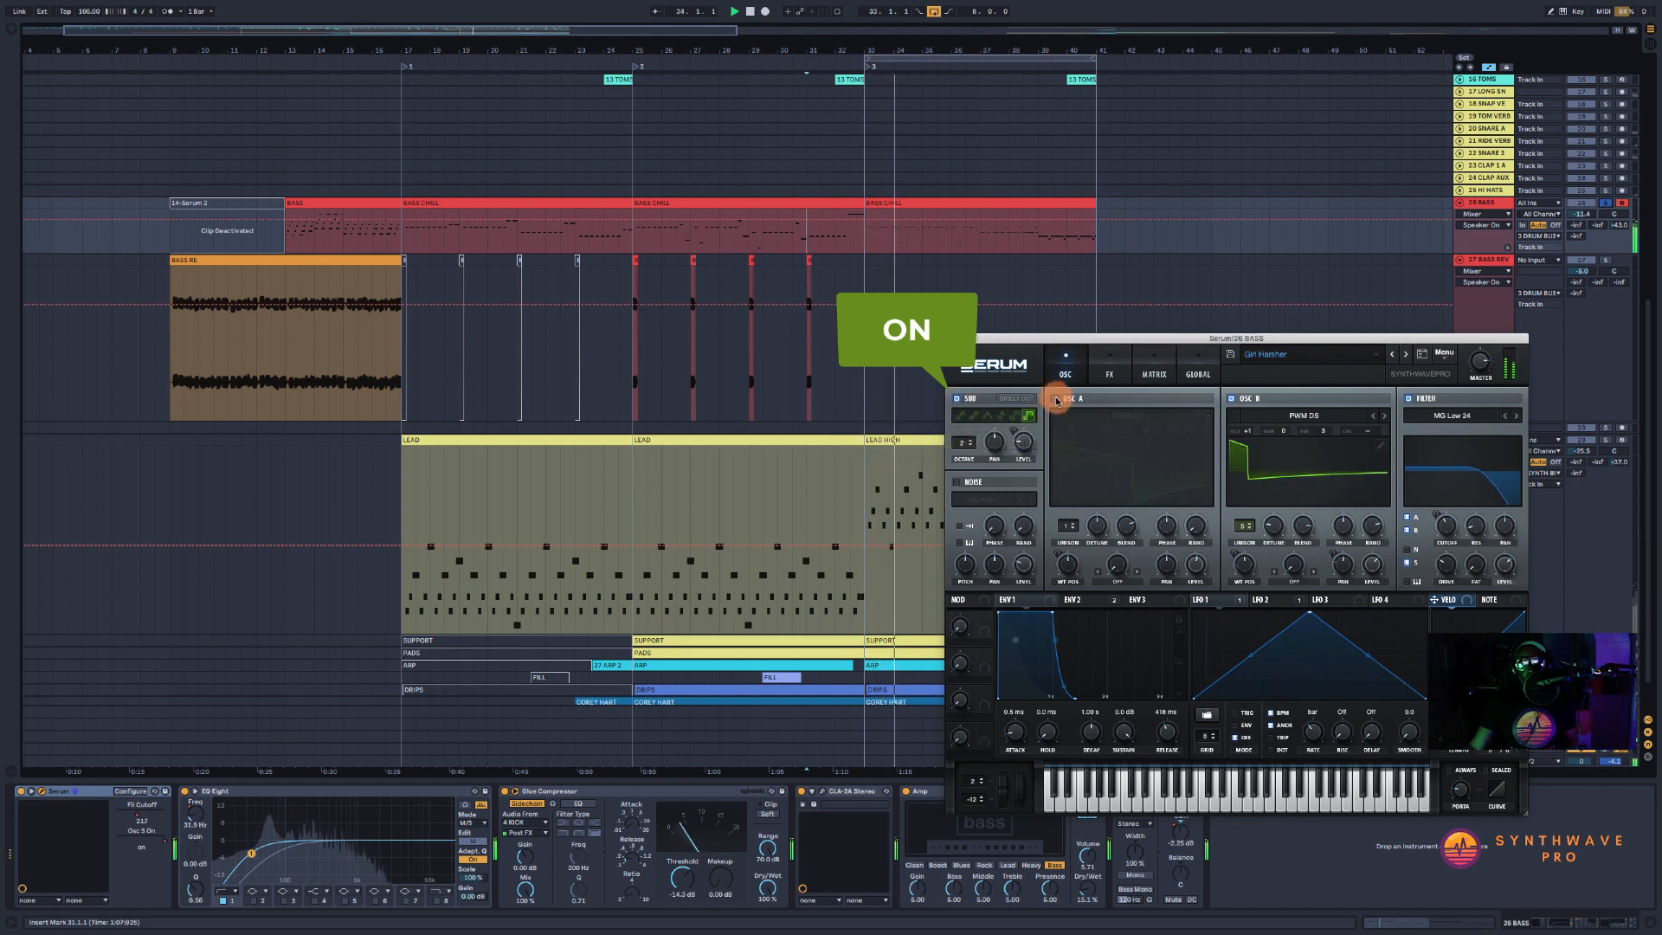
pyautogui.click(1231, 399)
pyautogui.click(958, 399)
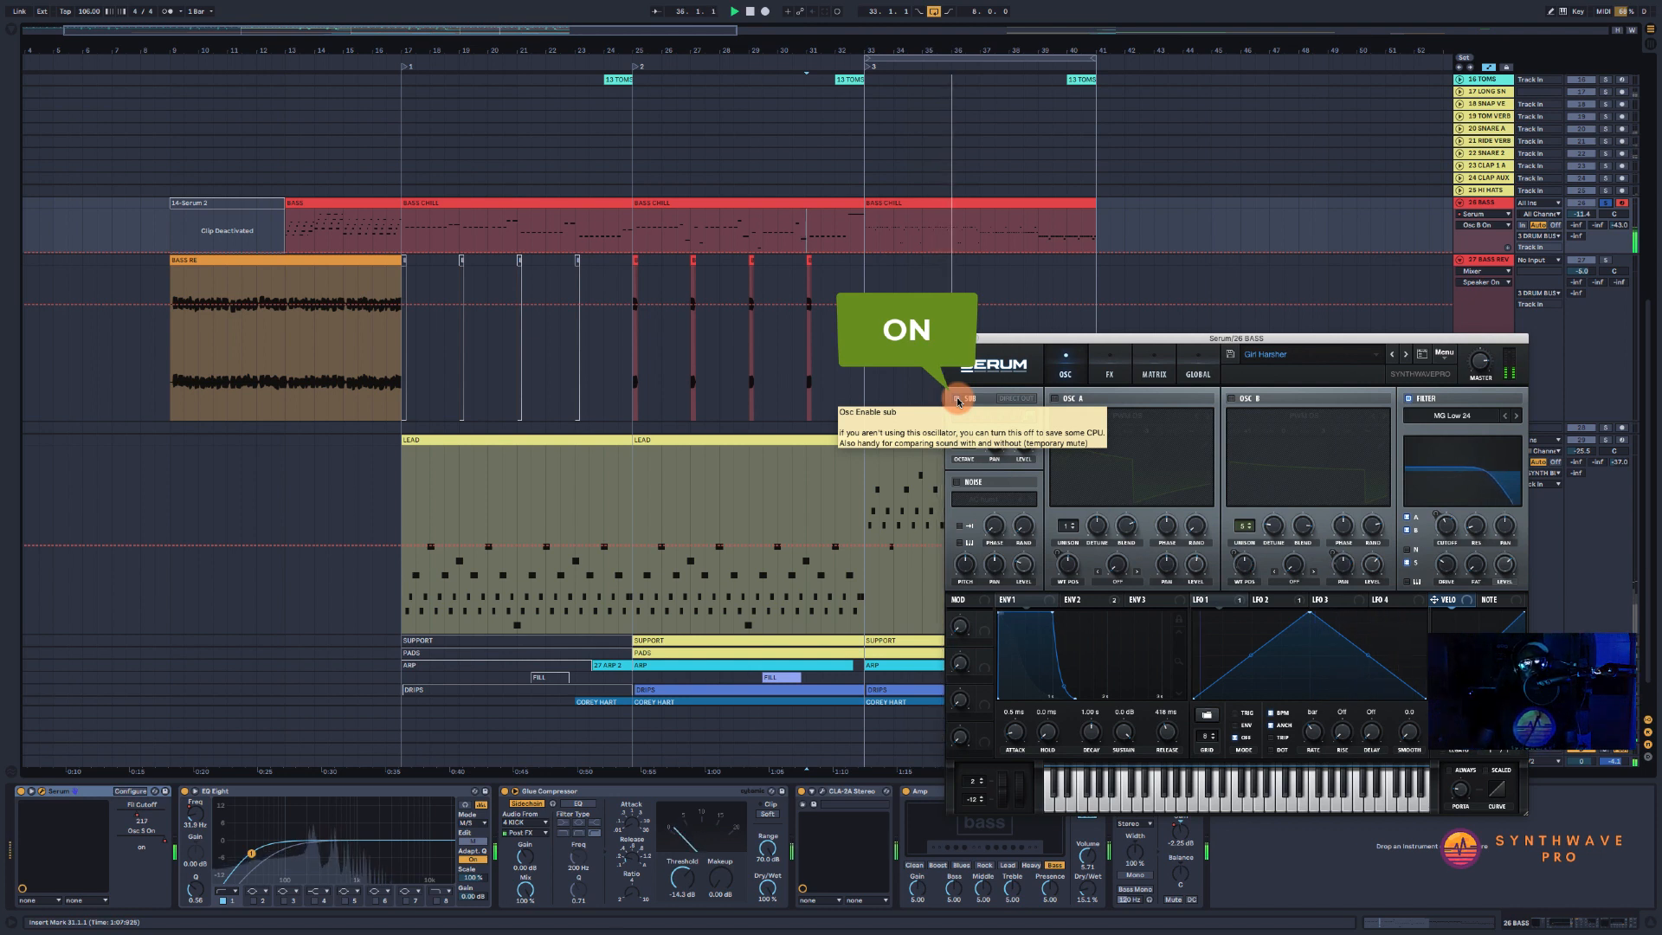
pyautogui.click(958, 399)
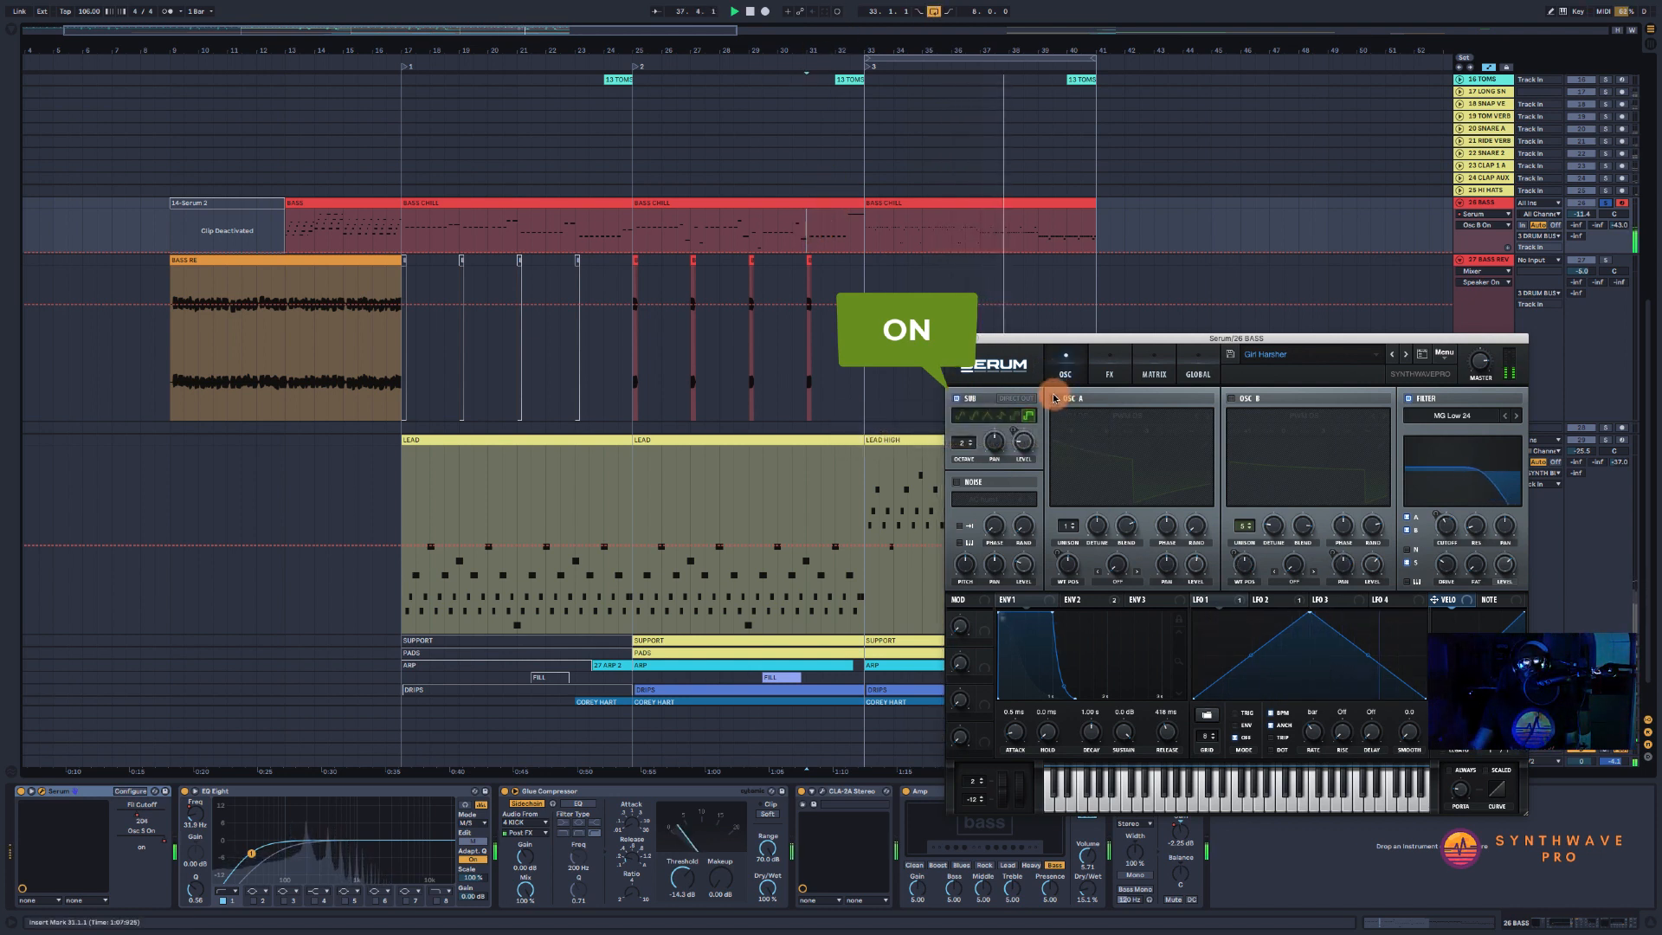
# - Replay the bass from bar 31 with oscillators A and B switched back on, toggling the sub oscillator to compare
pyautogui.click(814, 231)
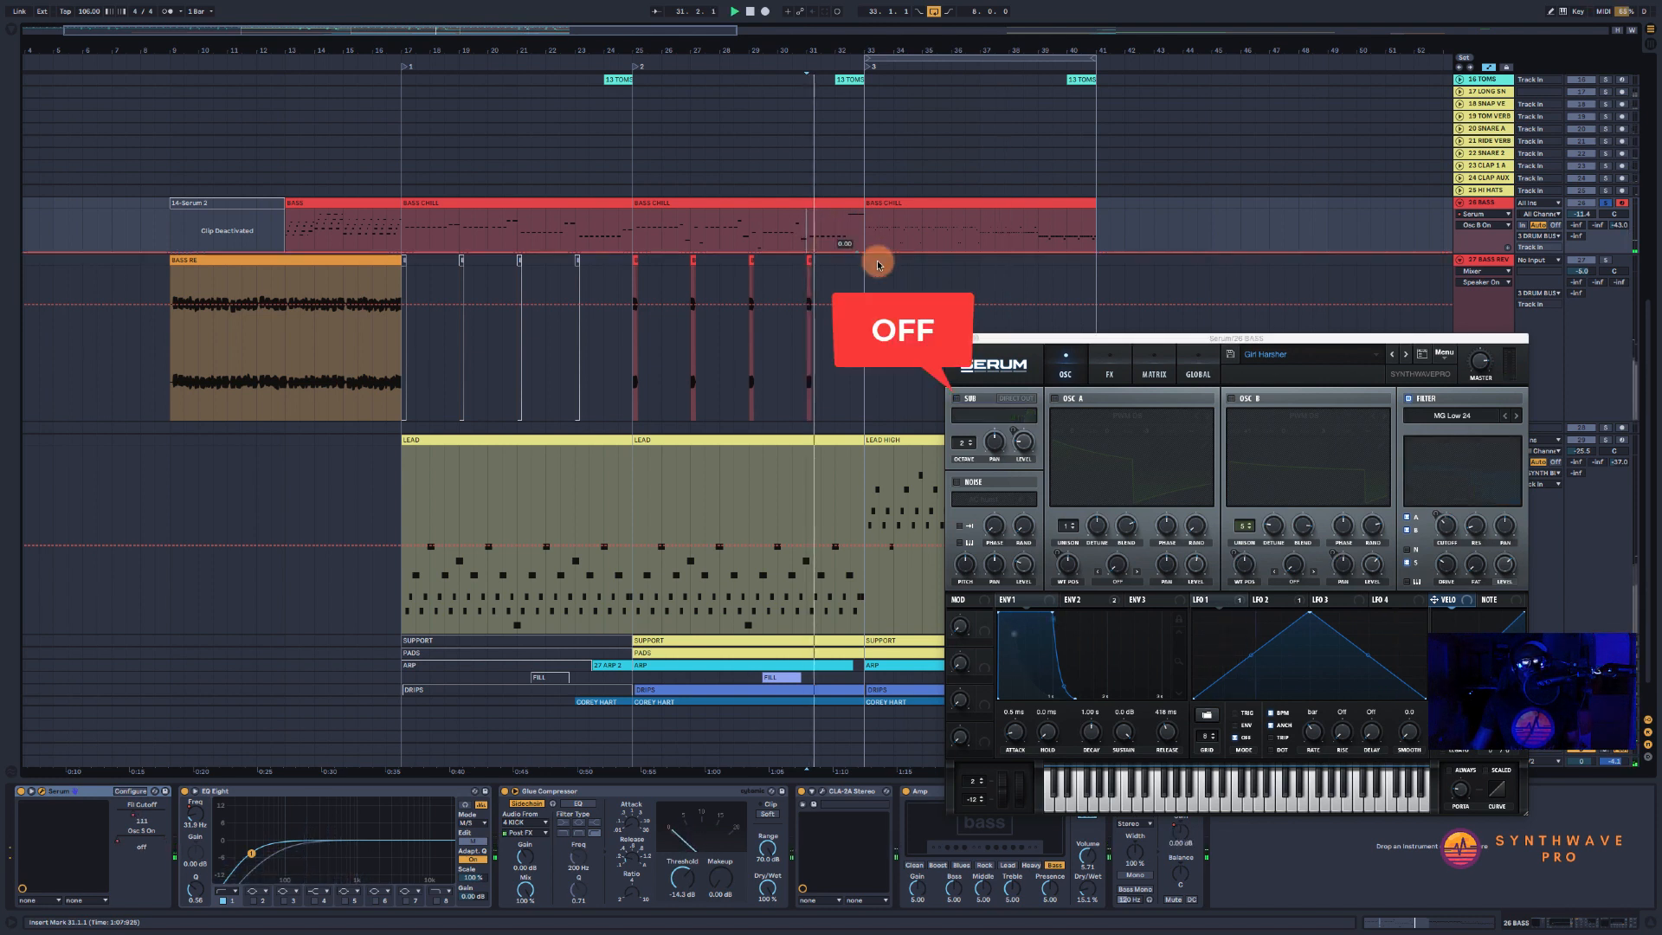
pyautogui.click(1054, 401)
pyautogui.click(1230, 399)
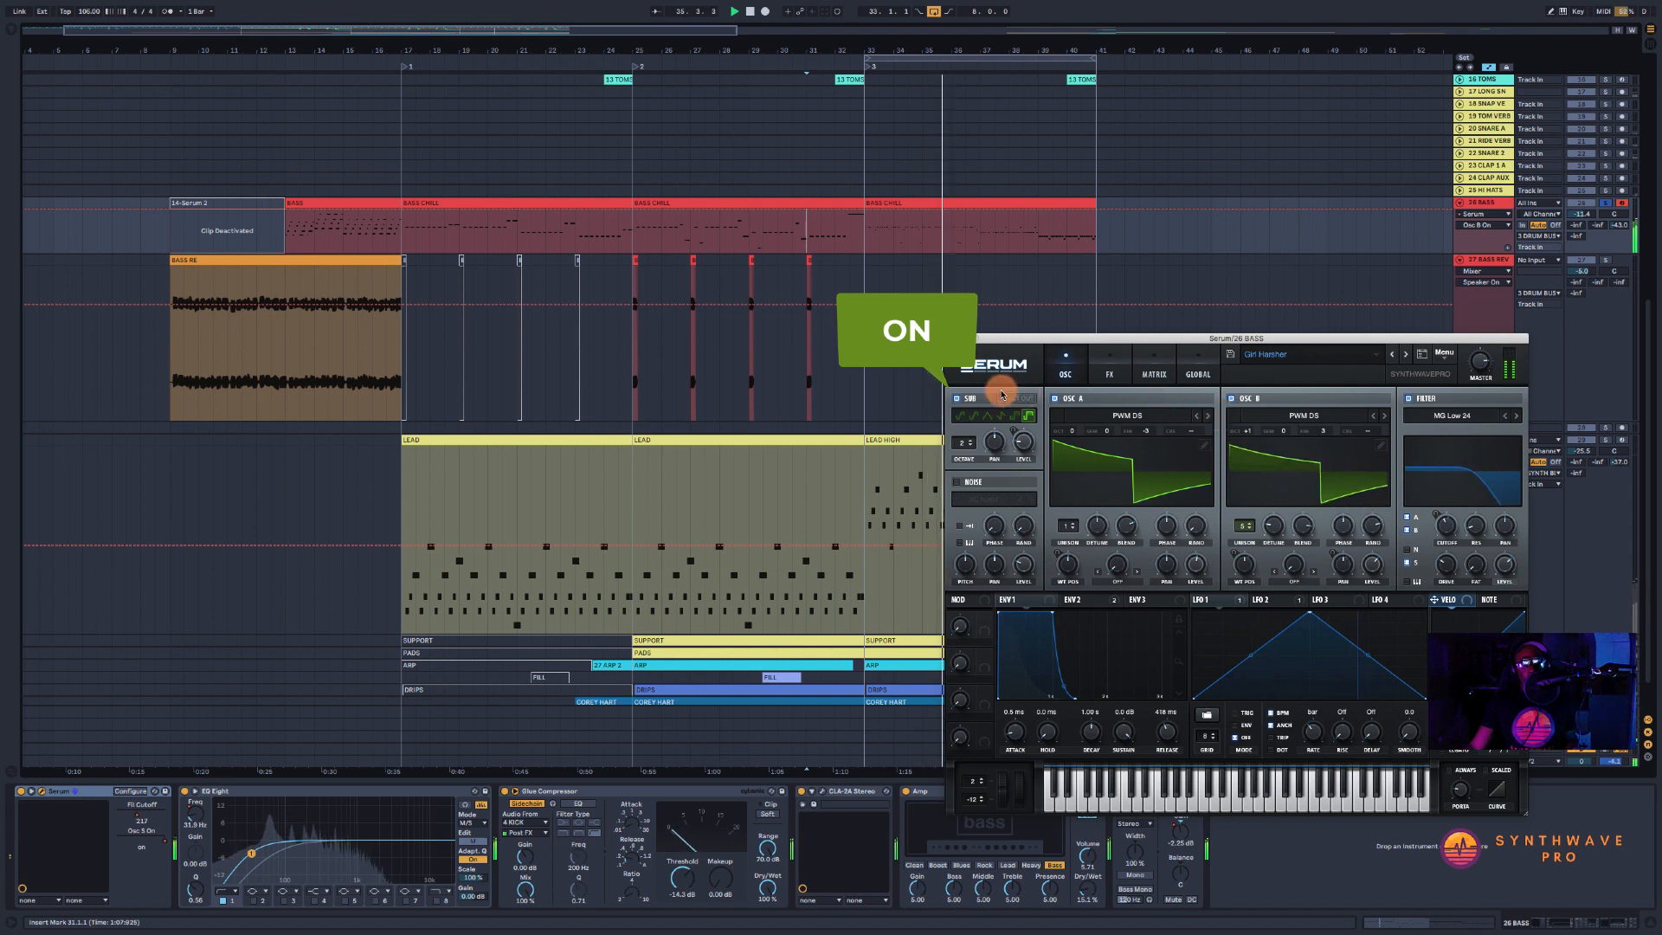
pyautogui.click(957, 399)
pyautogui.click(957, 401)
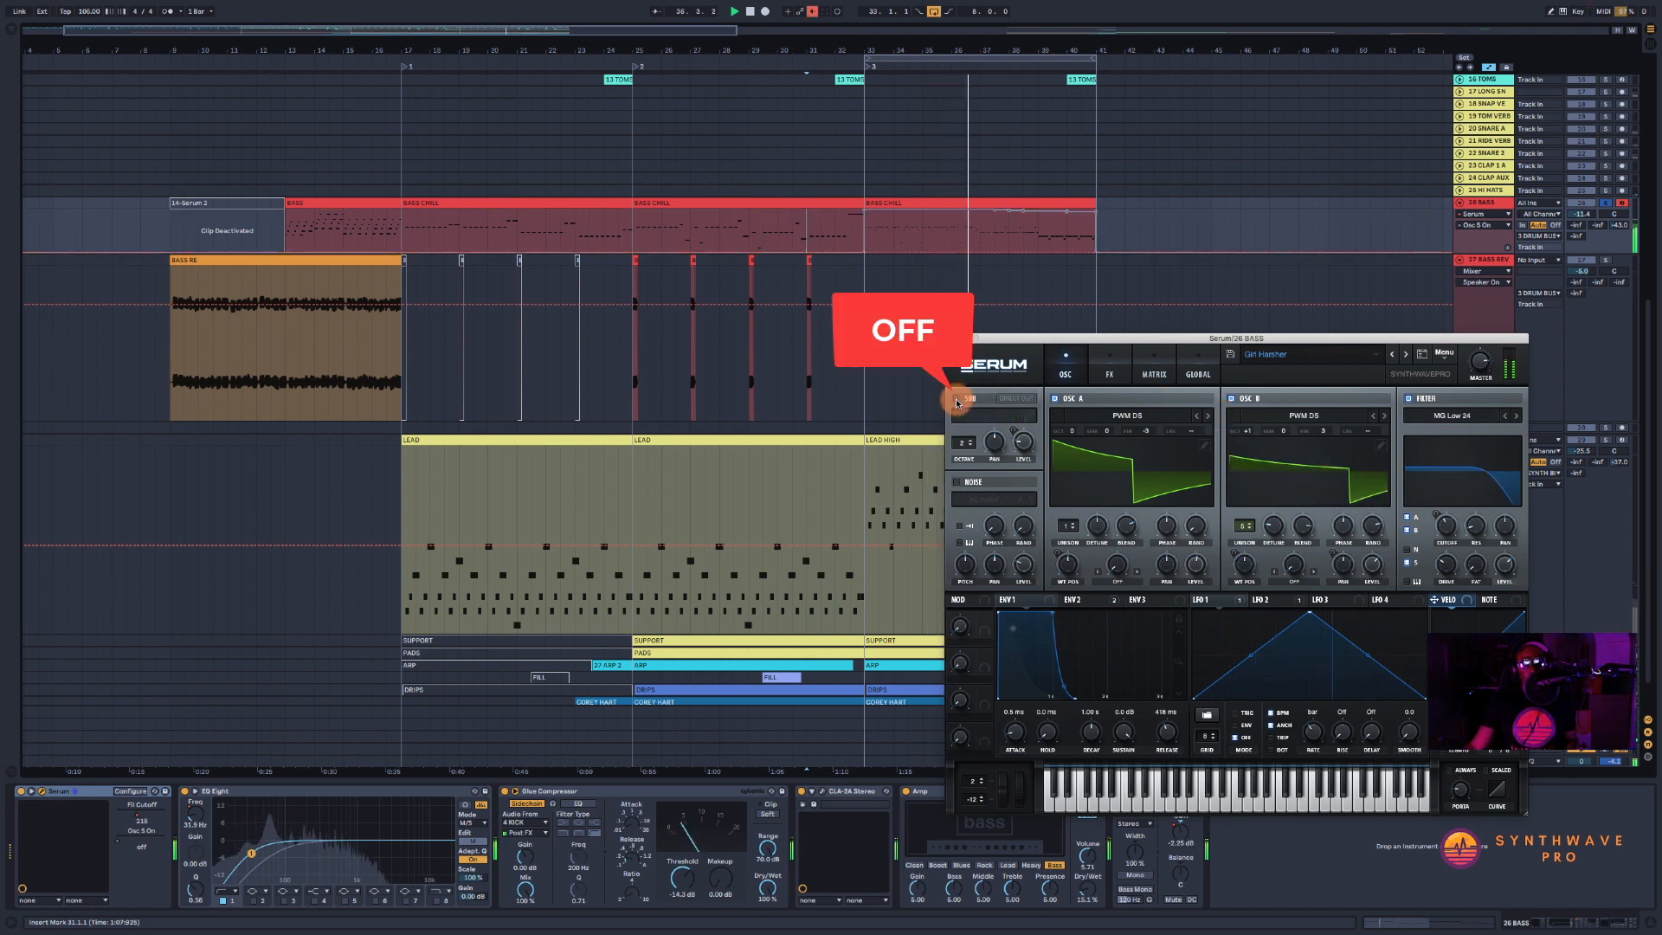
pyautogui.click(958, 400)
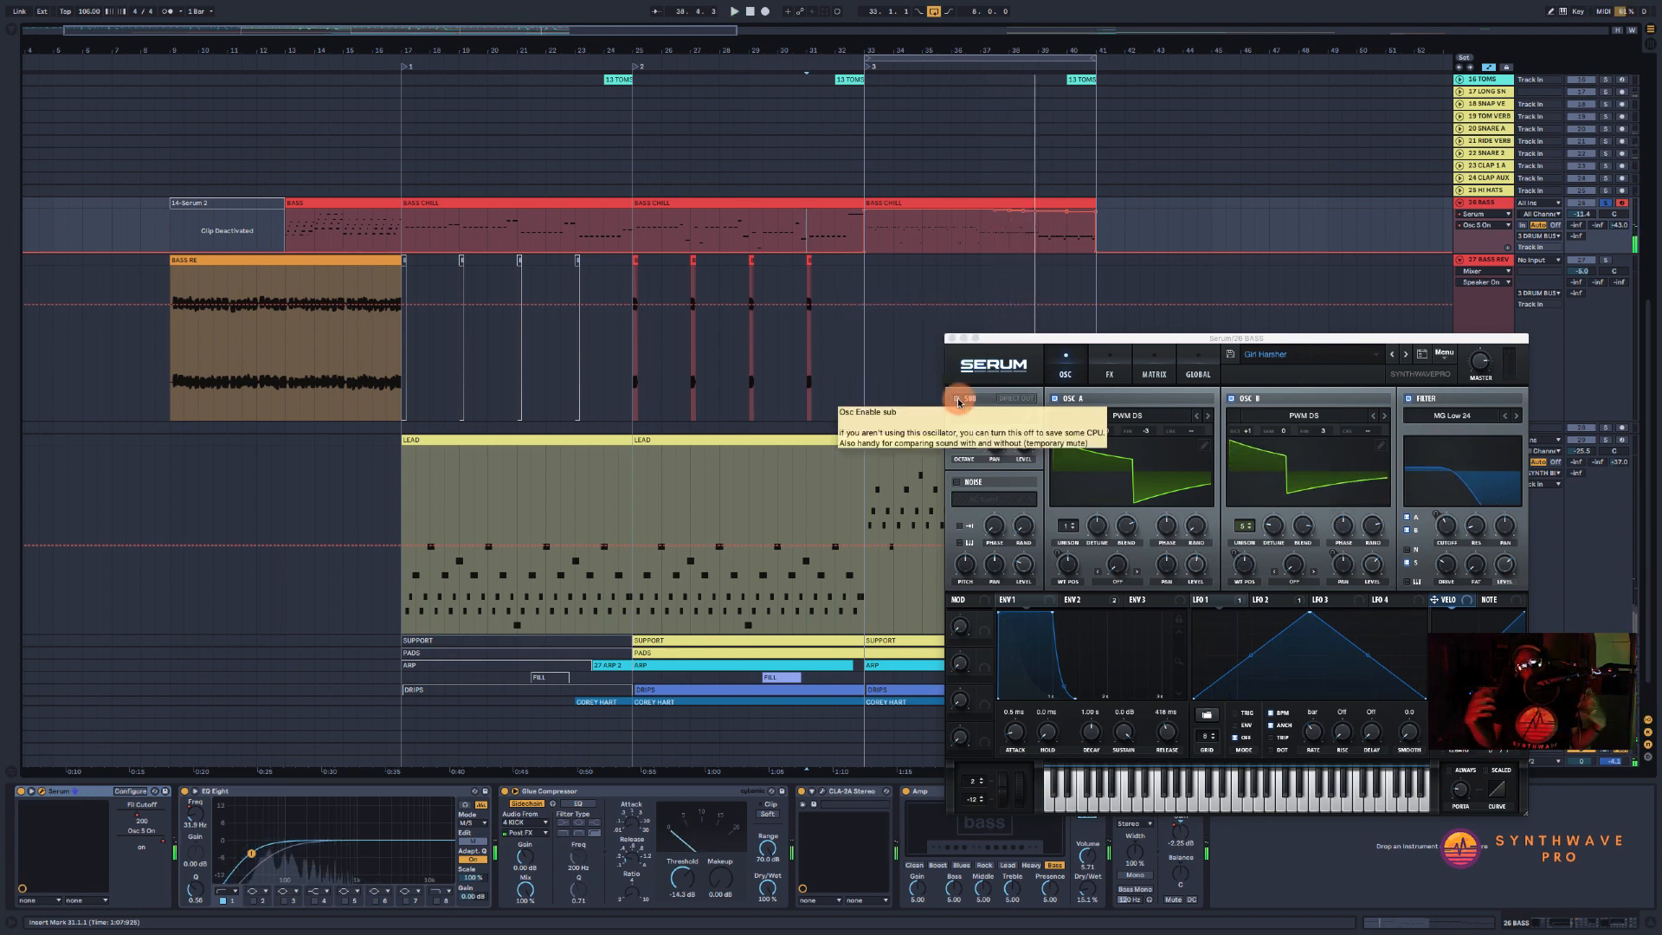
# - Select the Section 1 LEAD clip and play it with the synth bus soloed and Sections 1 and 2 looped
pyautogui.click(602, 412)
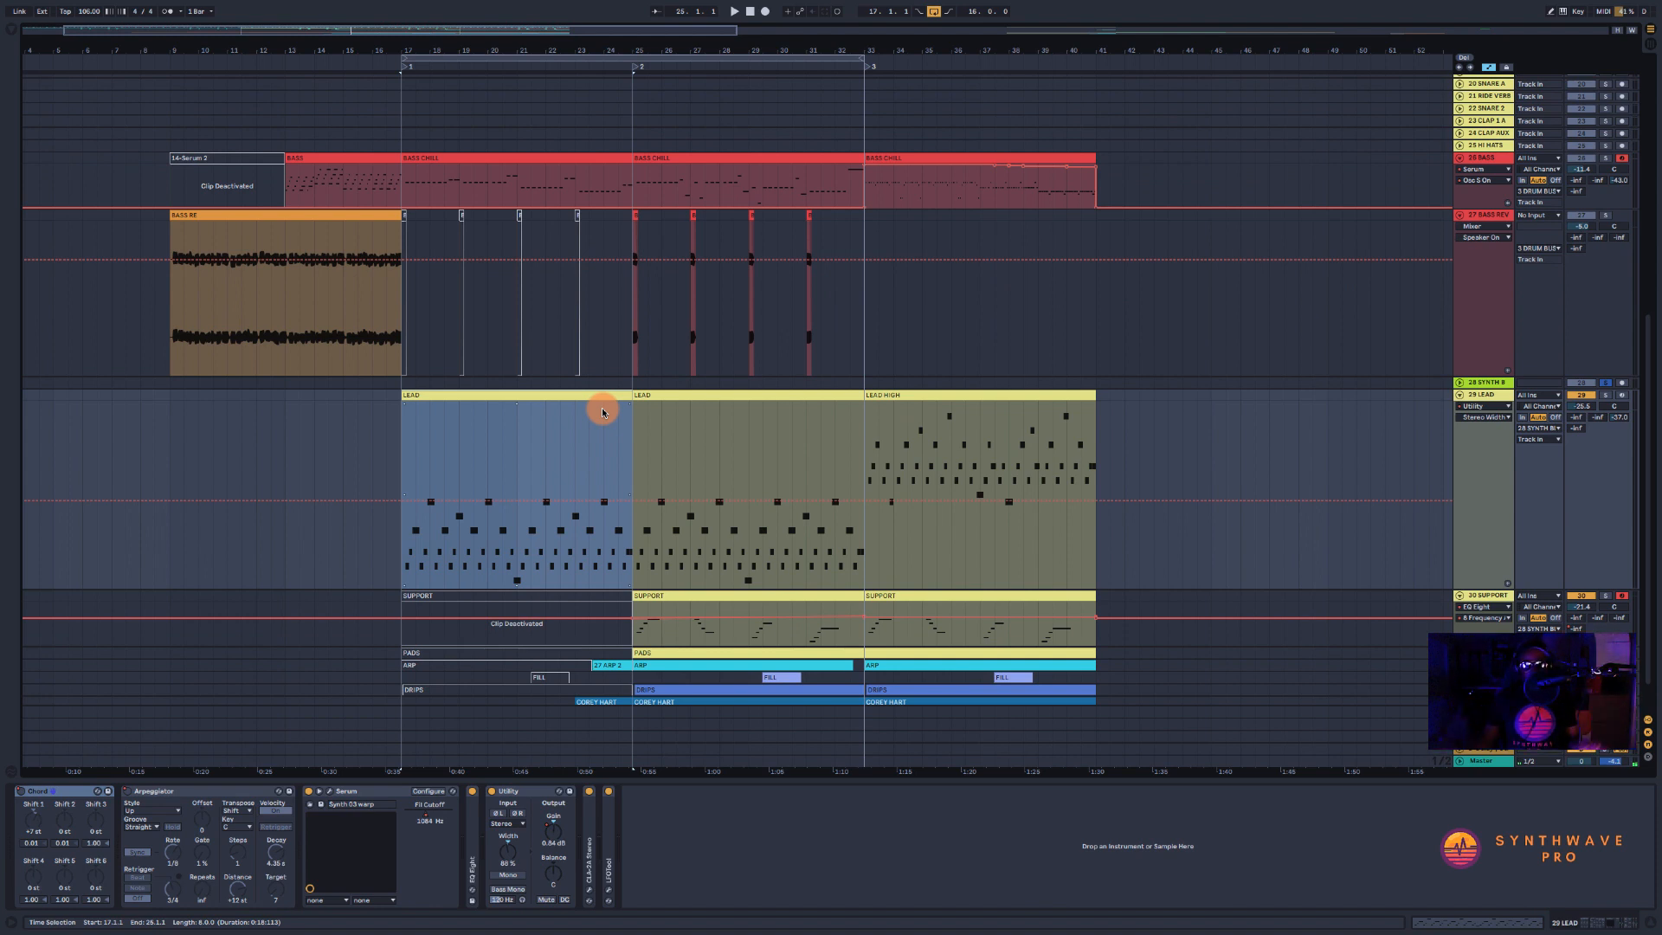
pyautogui.click(495, 394)
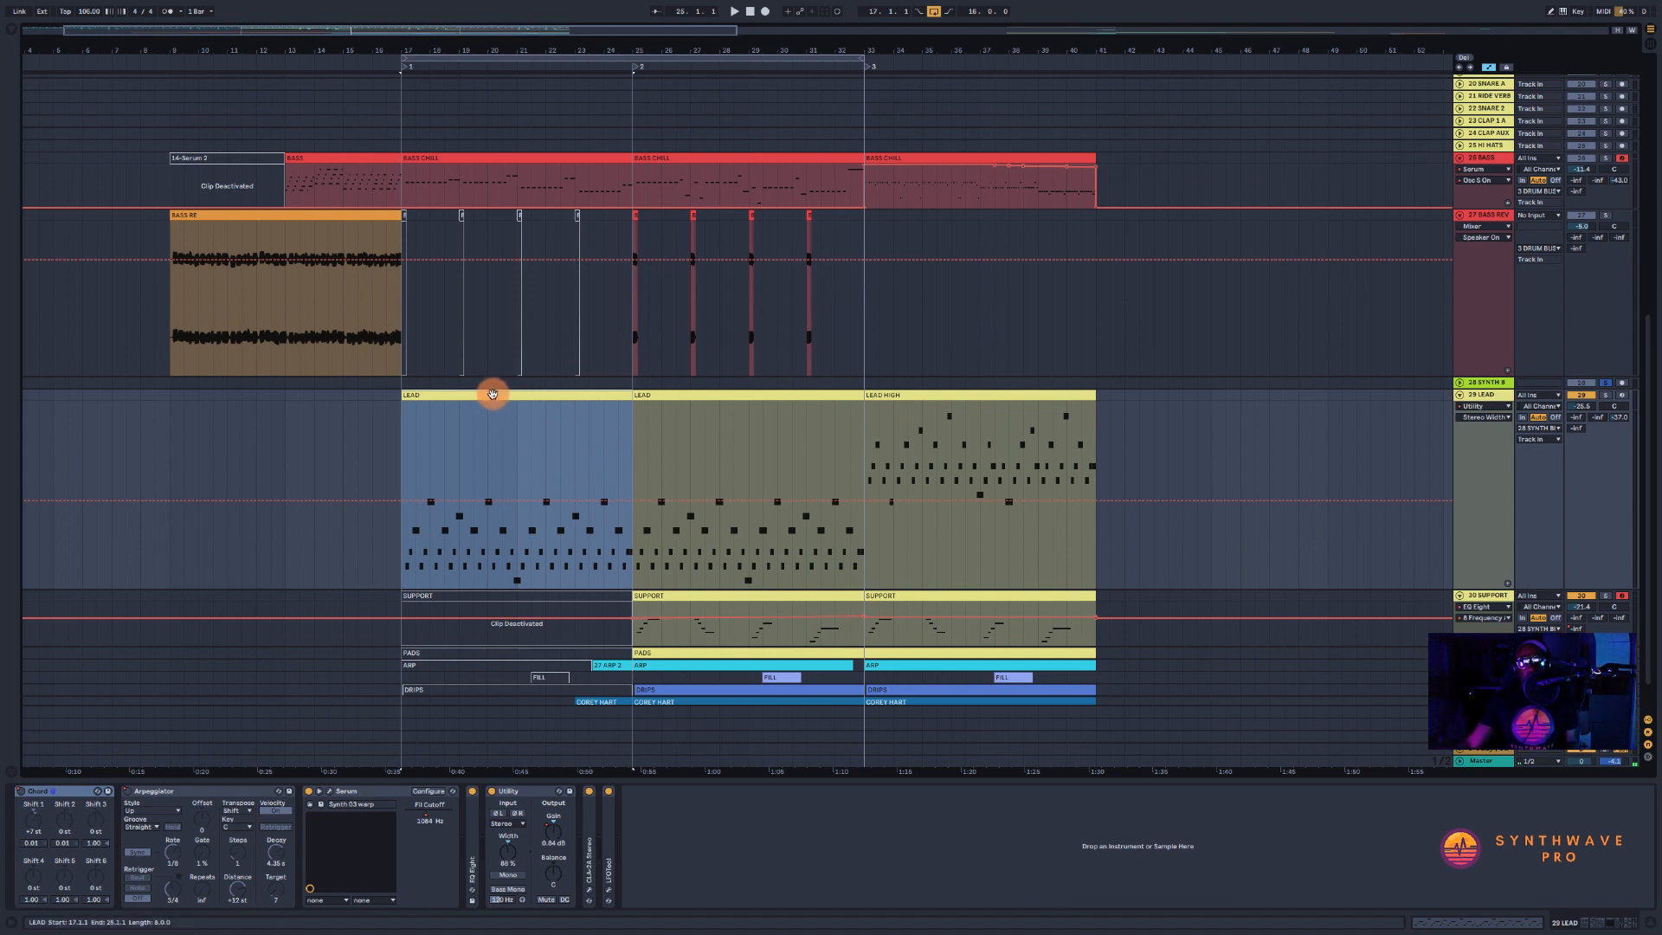
pyautogui.press('space')
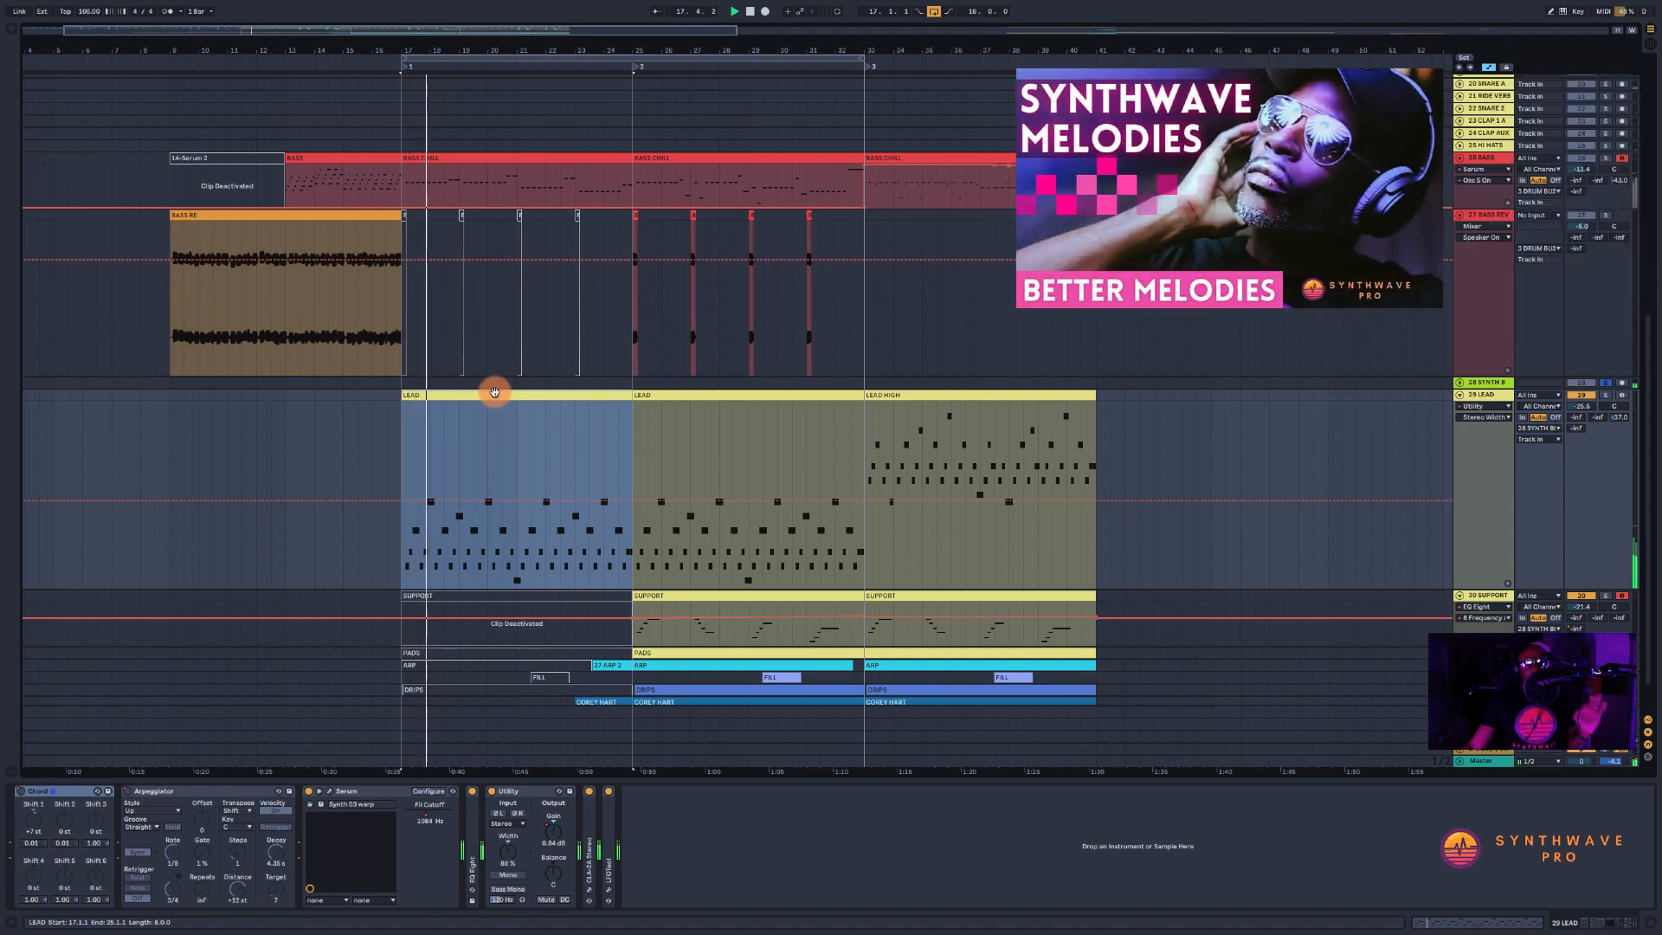
pyautogui.click(1603, 383)
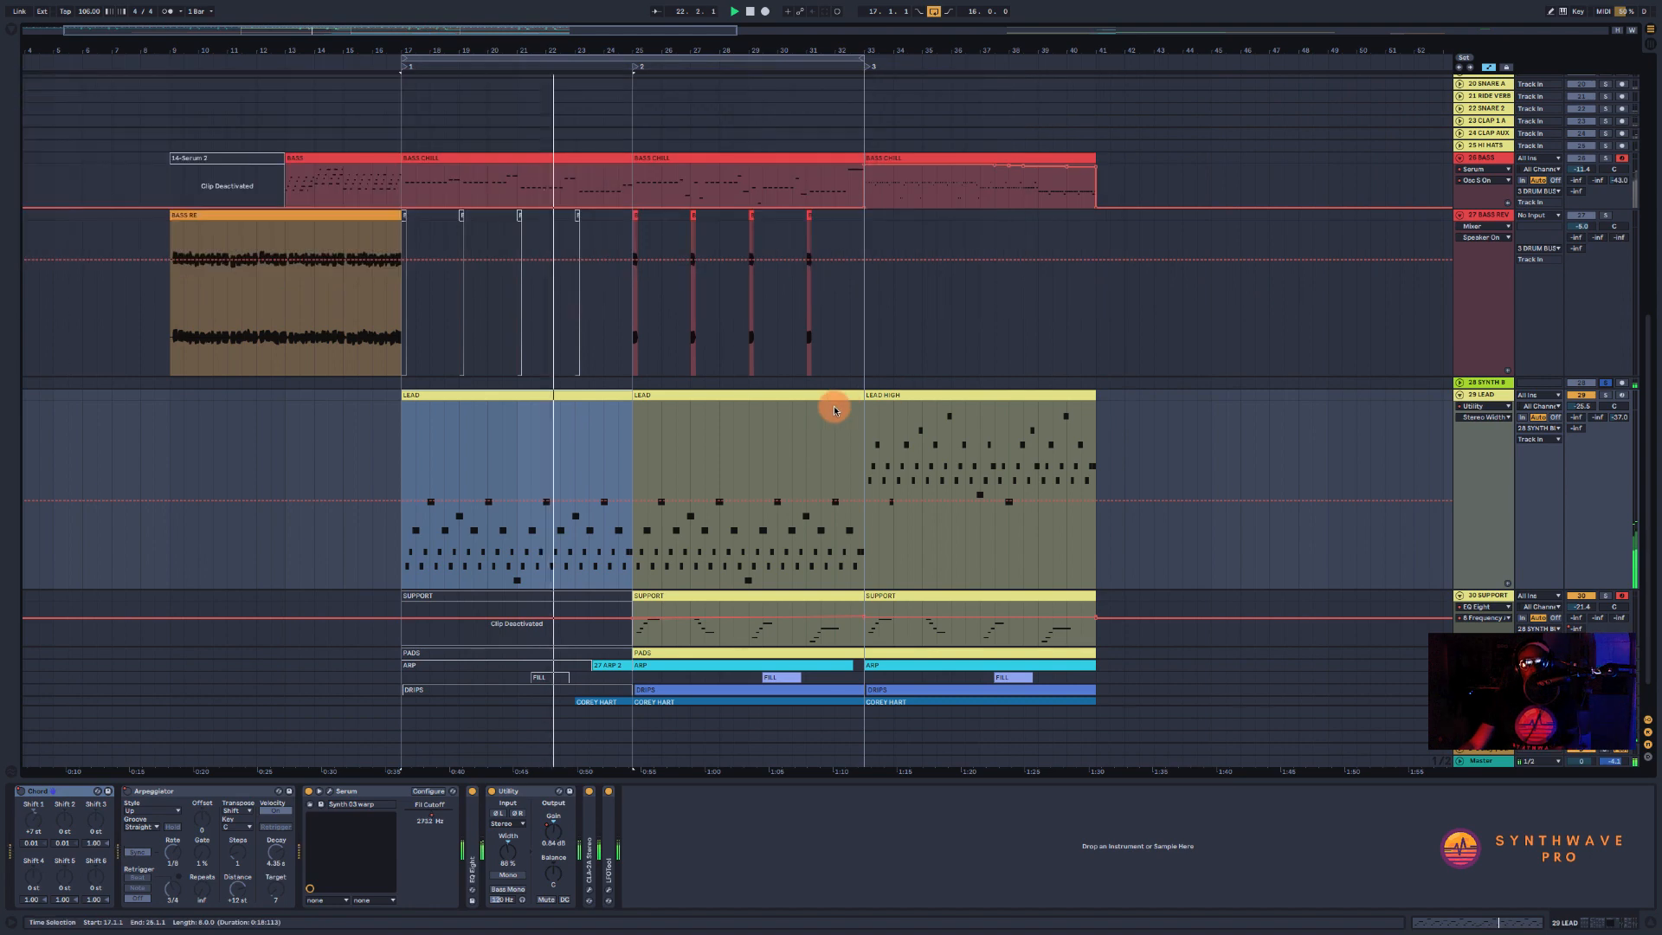
# - Select the COREY HART clip leading into Section 2 and the one that follows it while the synths play
pyautogui.scroll(-2, 578, 525)
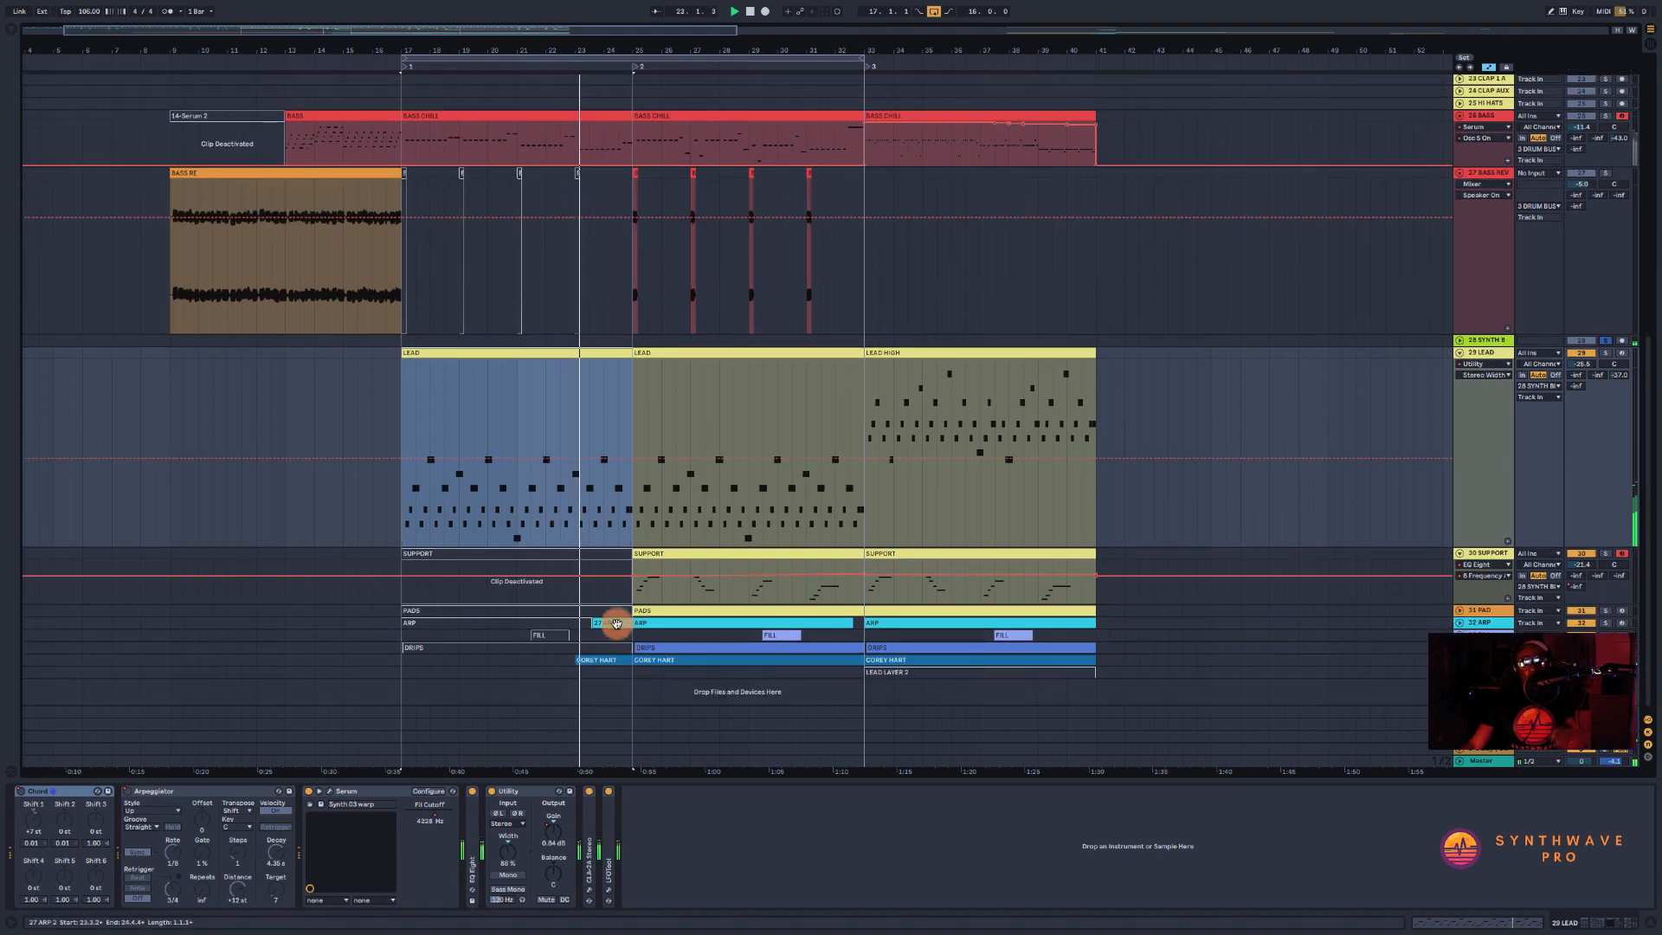
pyautogui.click(614, 660)
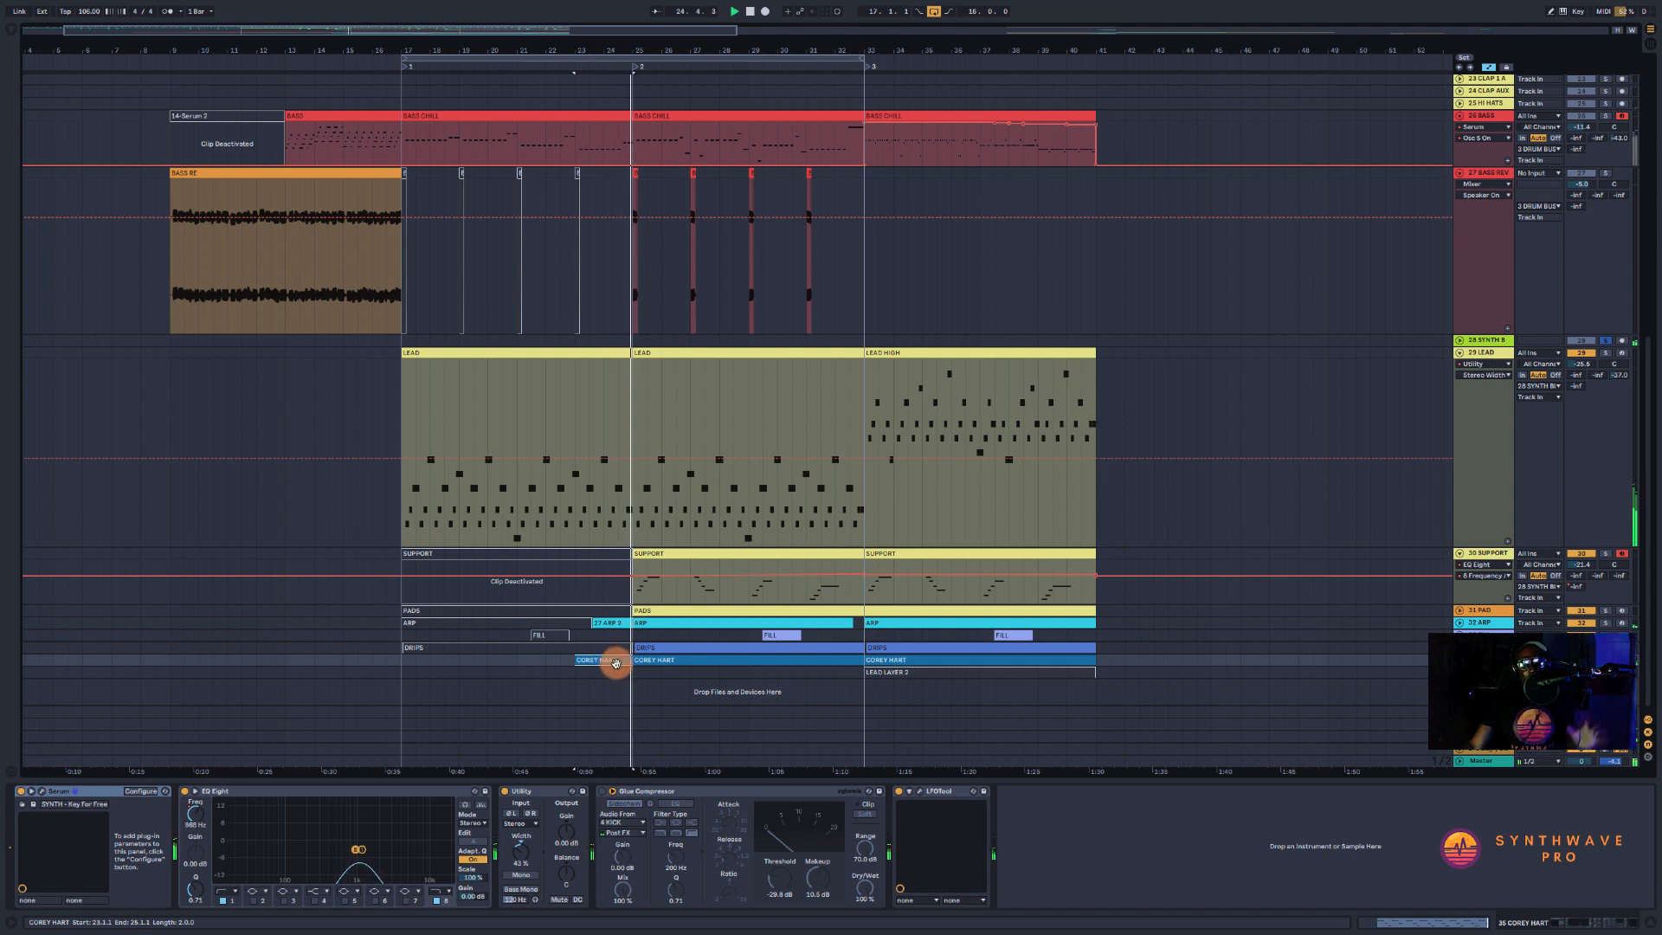
pyautogui.click(673, 661)
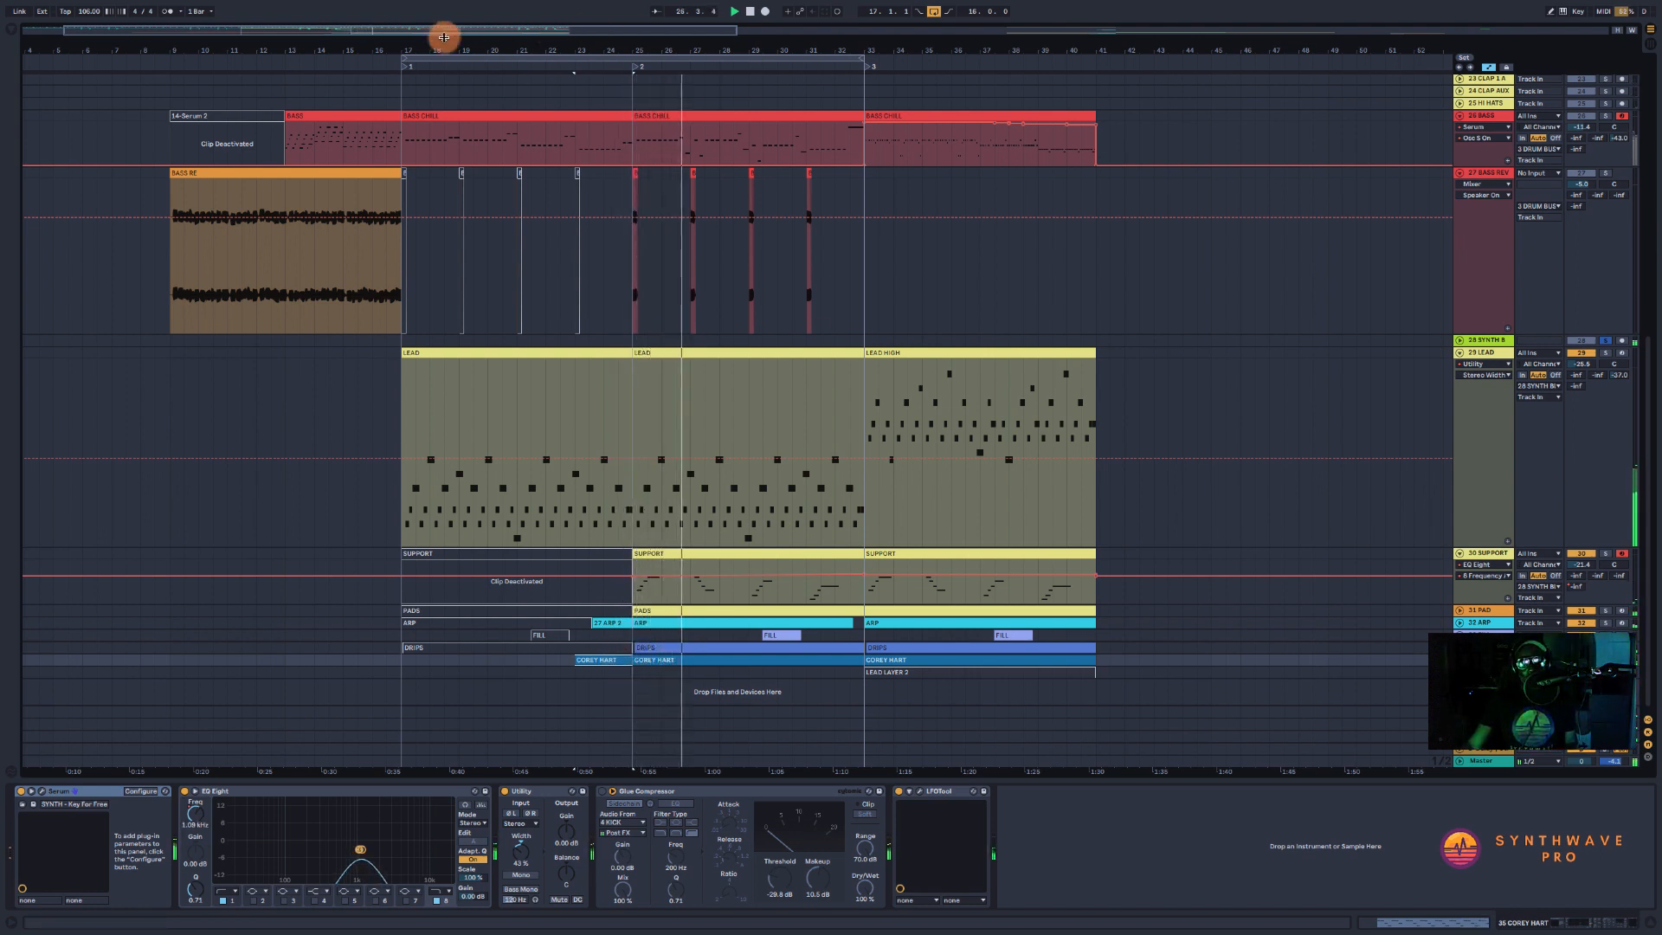
# - Loop playback over Section 2 only and open the notes of that section's SUPPORT clip
pyautogui.moveTo(400, 55); pyautogui.dragTo(629, 77)
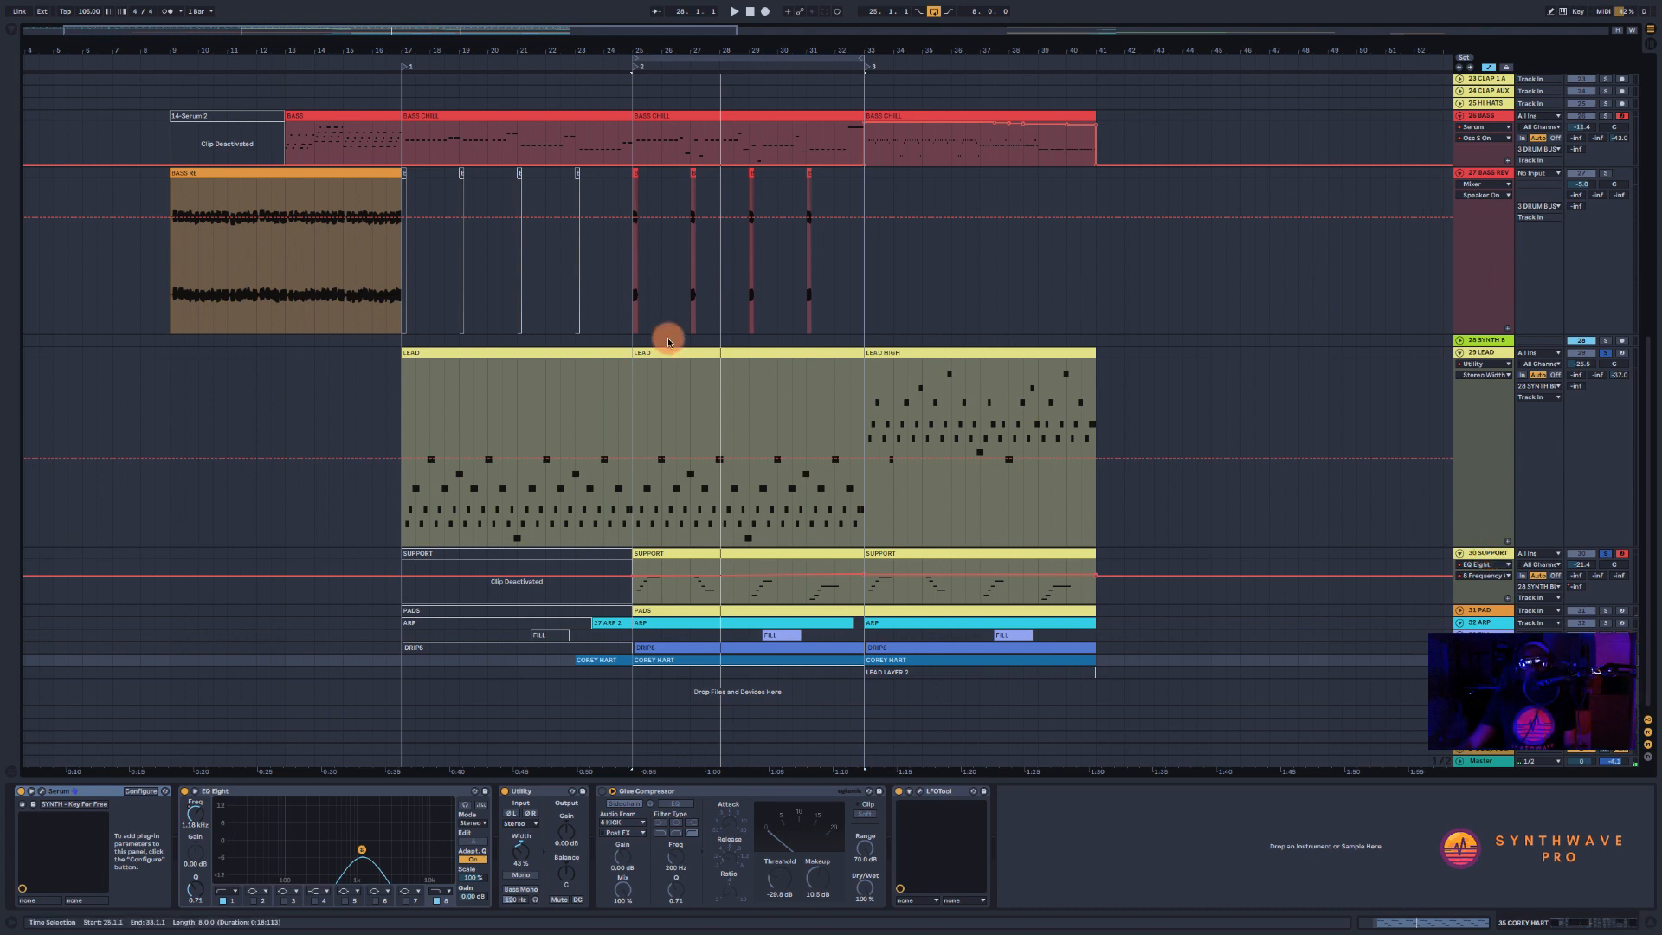
pyautogui.click(747, 355)
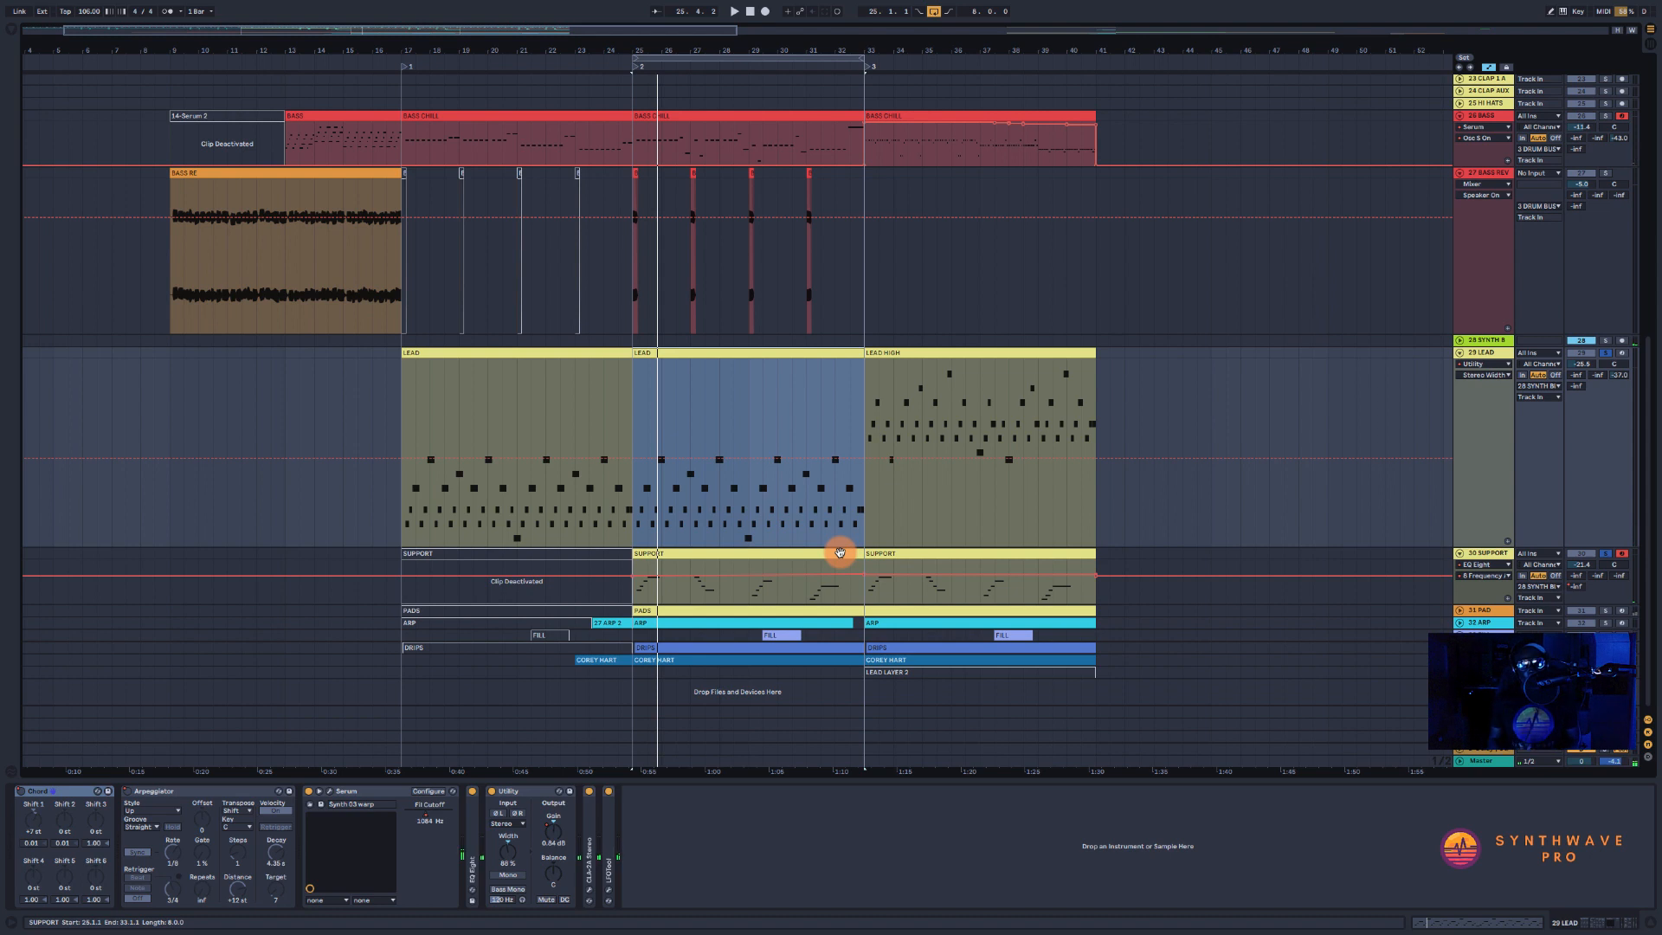
pyautogui.click(762, 554)
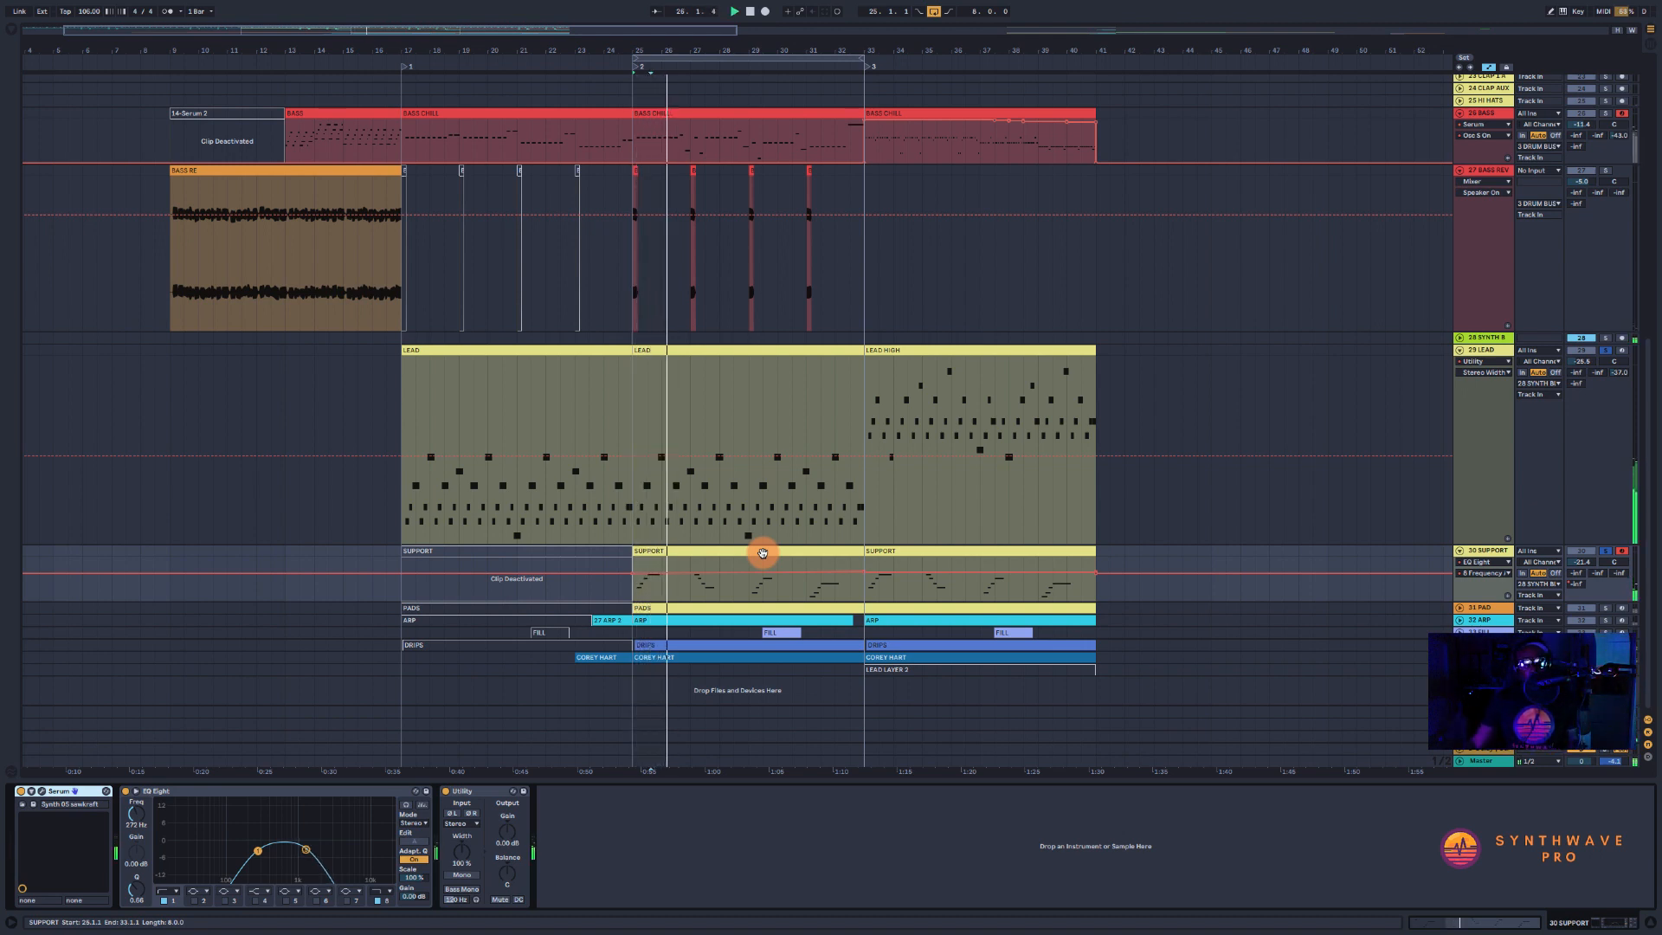
pyautogui.doubleClick(763, 554)
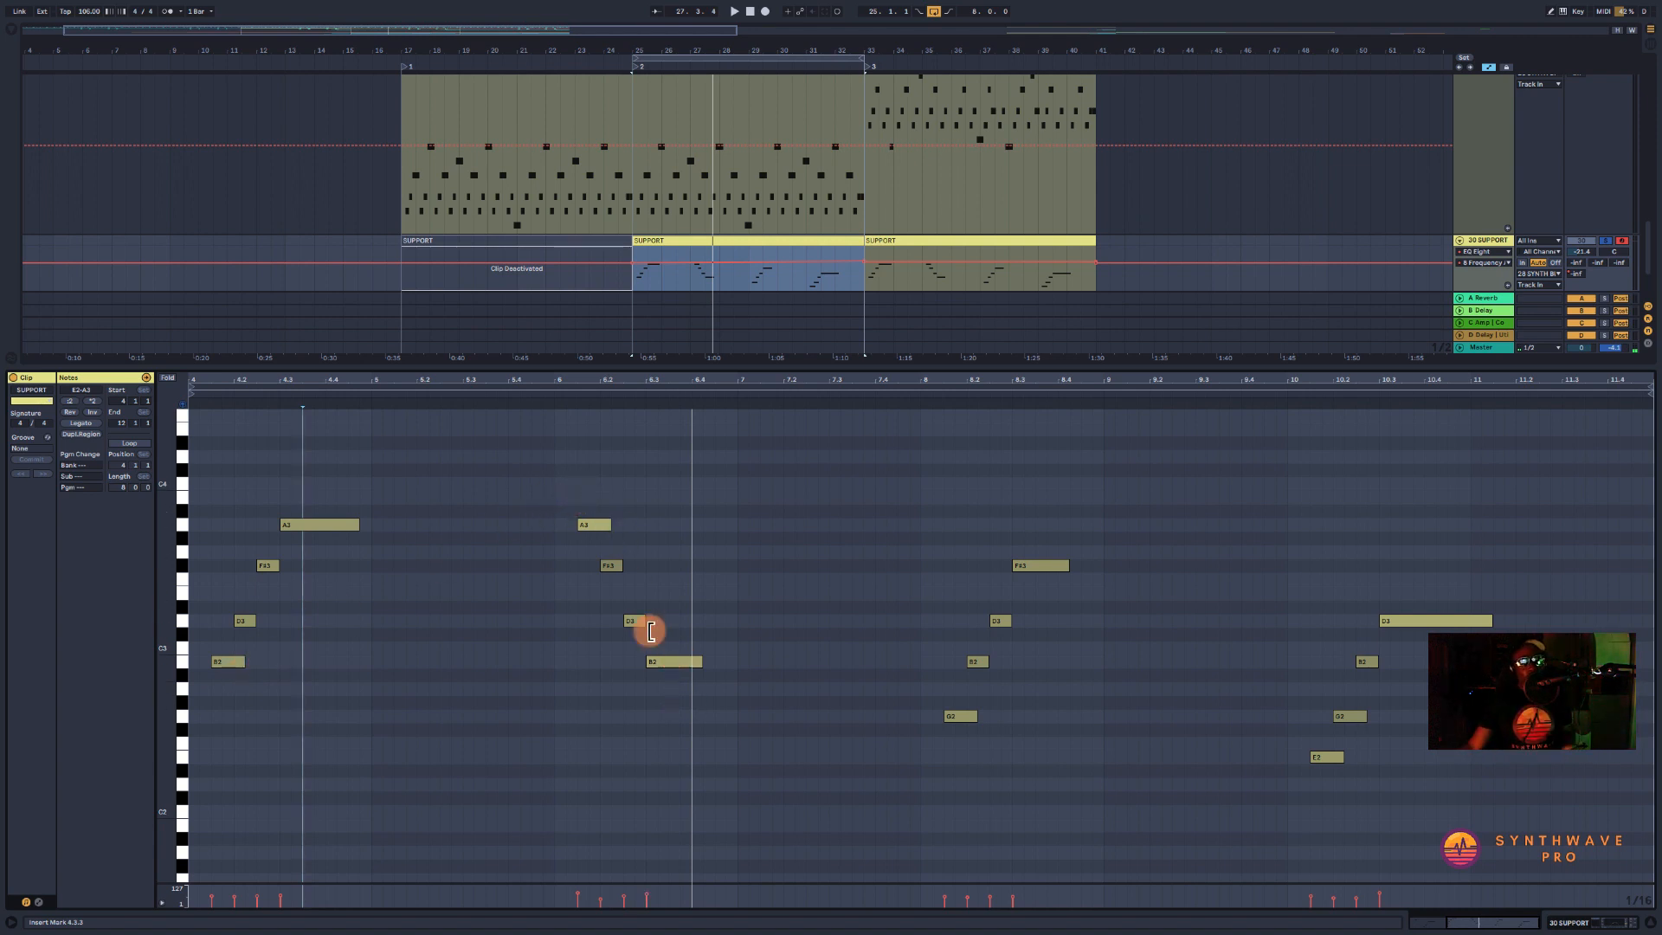
# - Highlight the second and third note phrases in the SUPPORT clip and play the Section 2 loop
pyautogui.moveTo(589, 489); pyautogui.dragTo(599, 526)
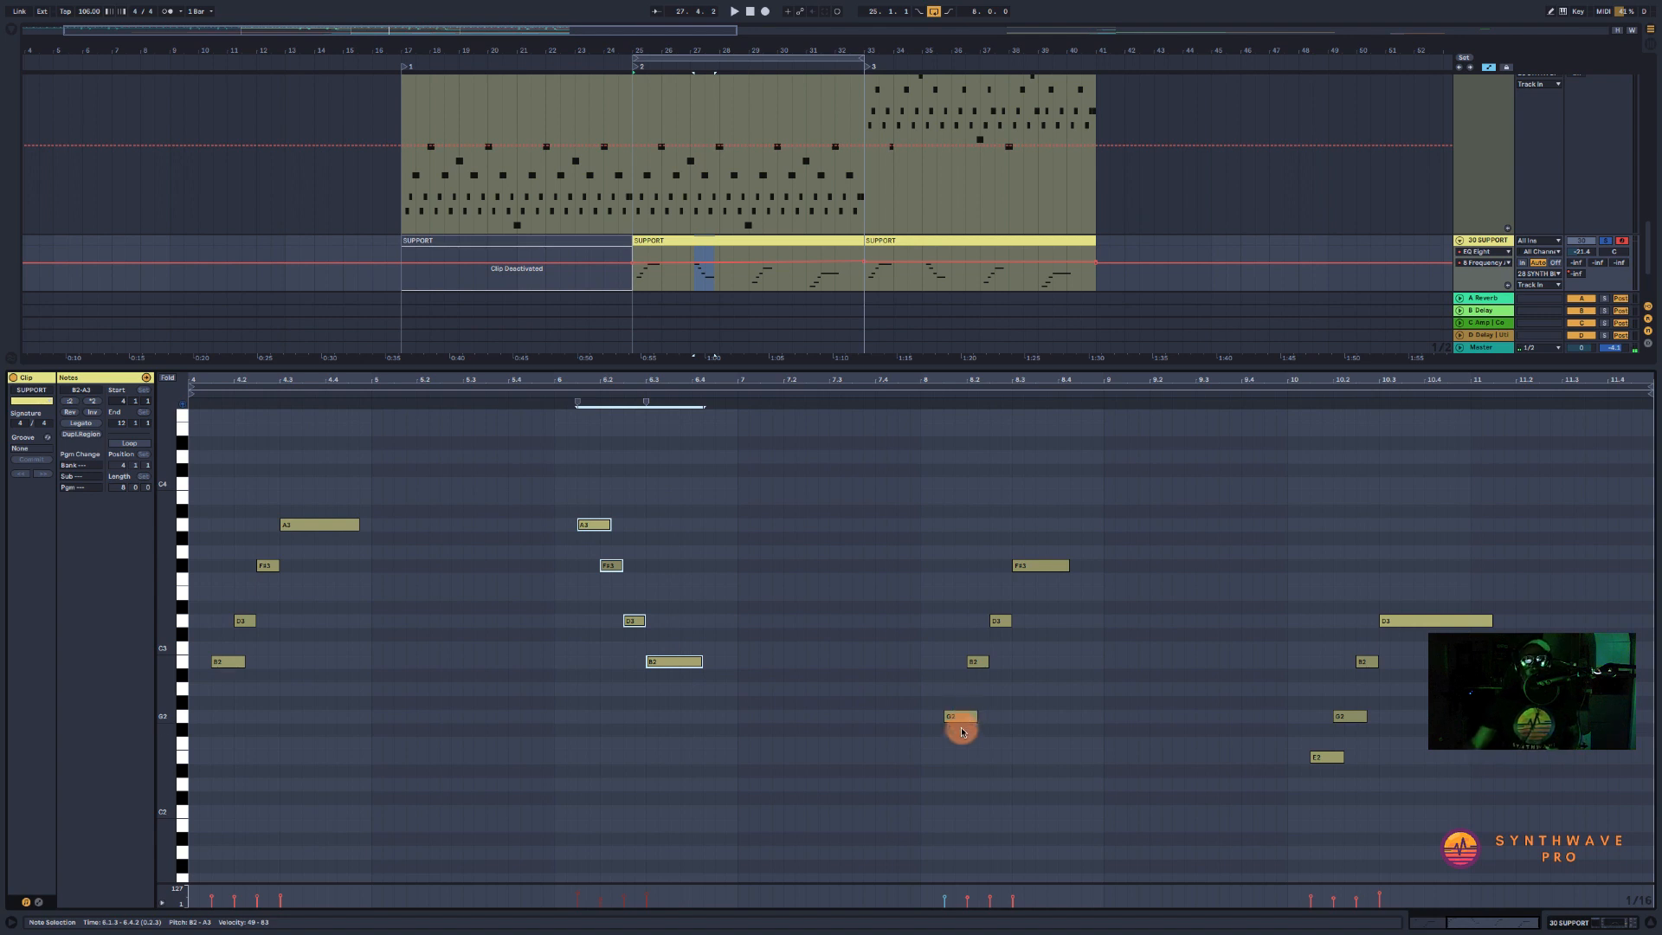
pyautogui.moveTo(962, 732); pyautogui.dragTo(963, 691)
pyautogui.moveTo(1017, 587); pyautogui.dragTo(1048, 543)
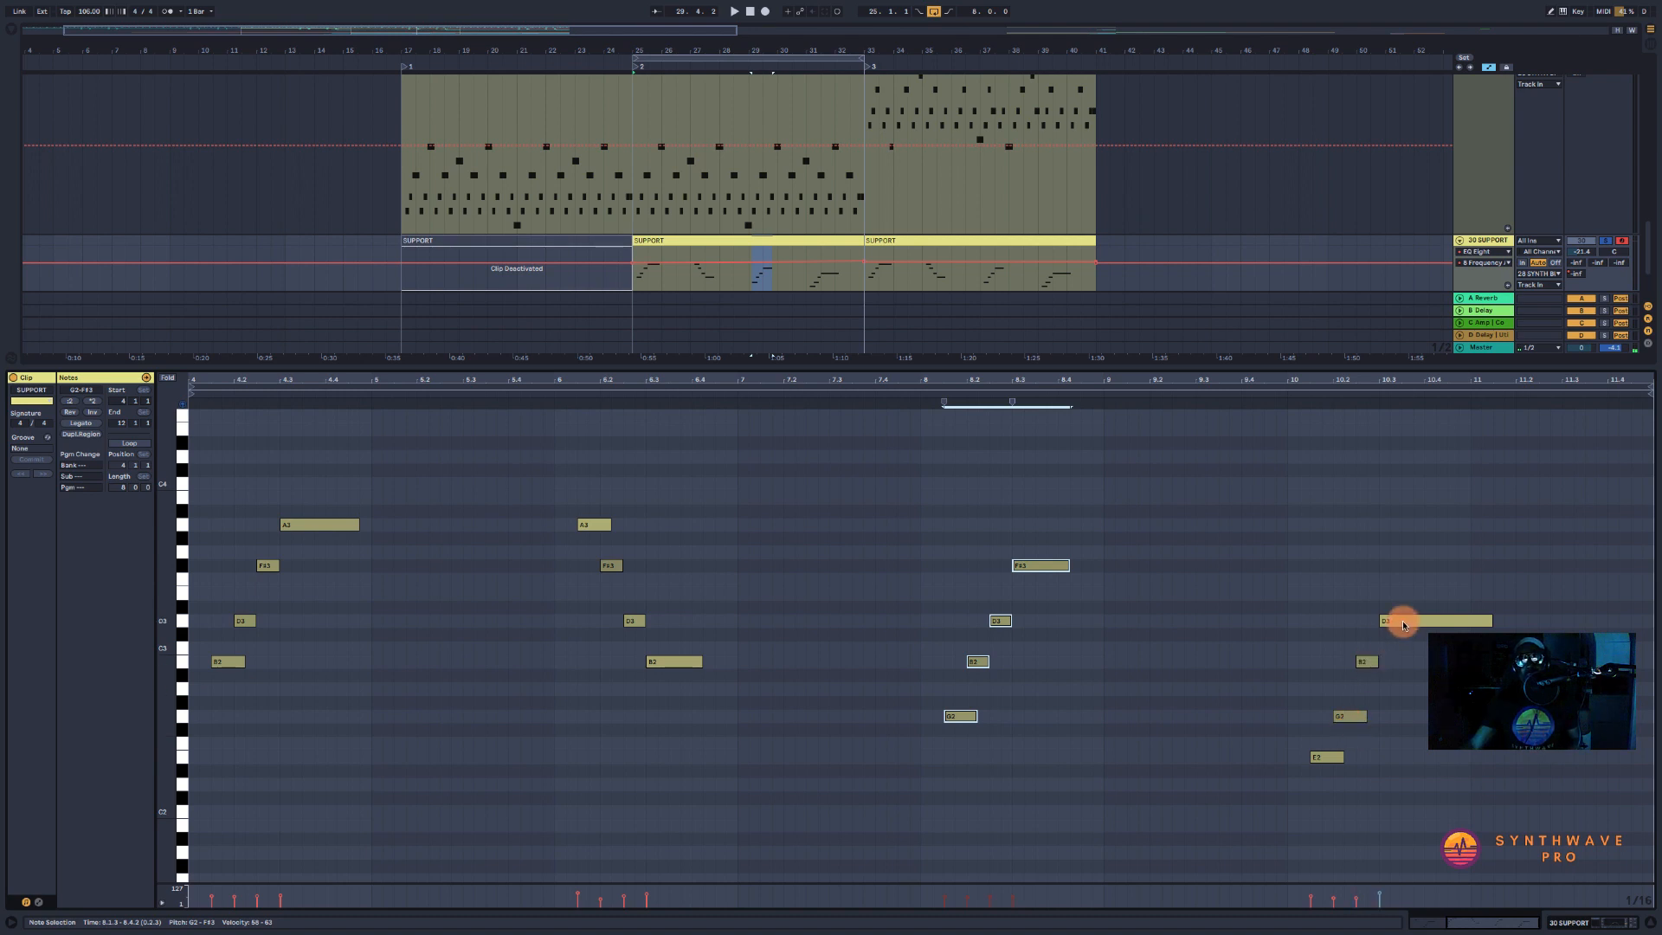
pyautogui.press('space')
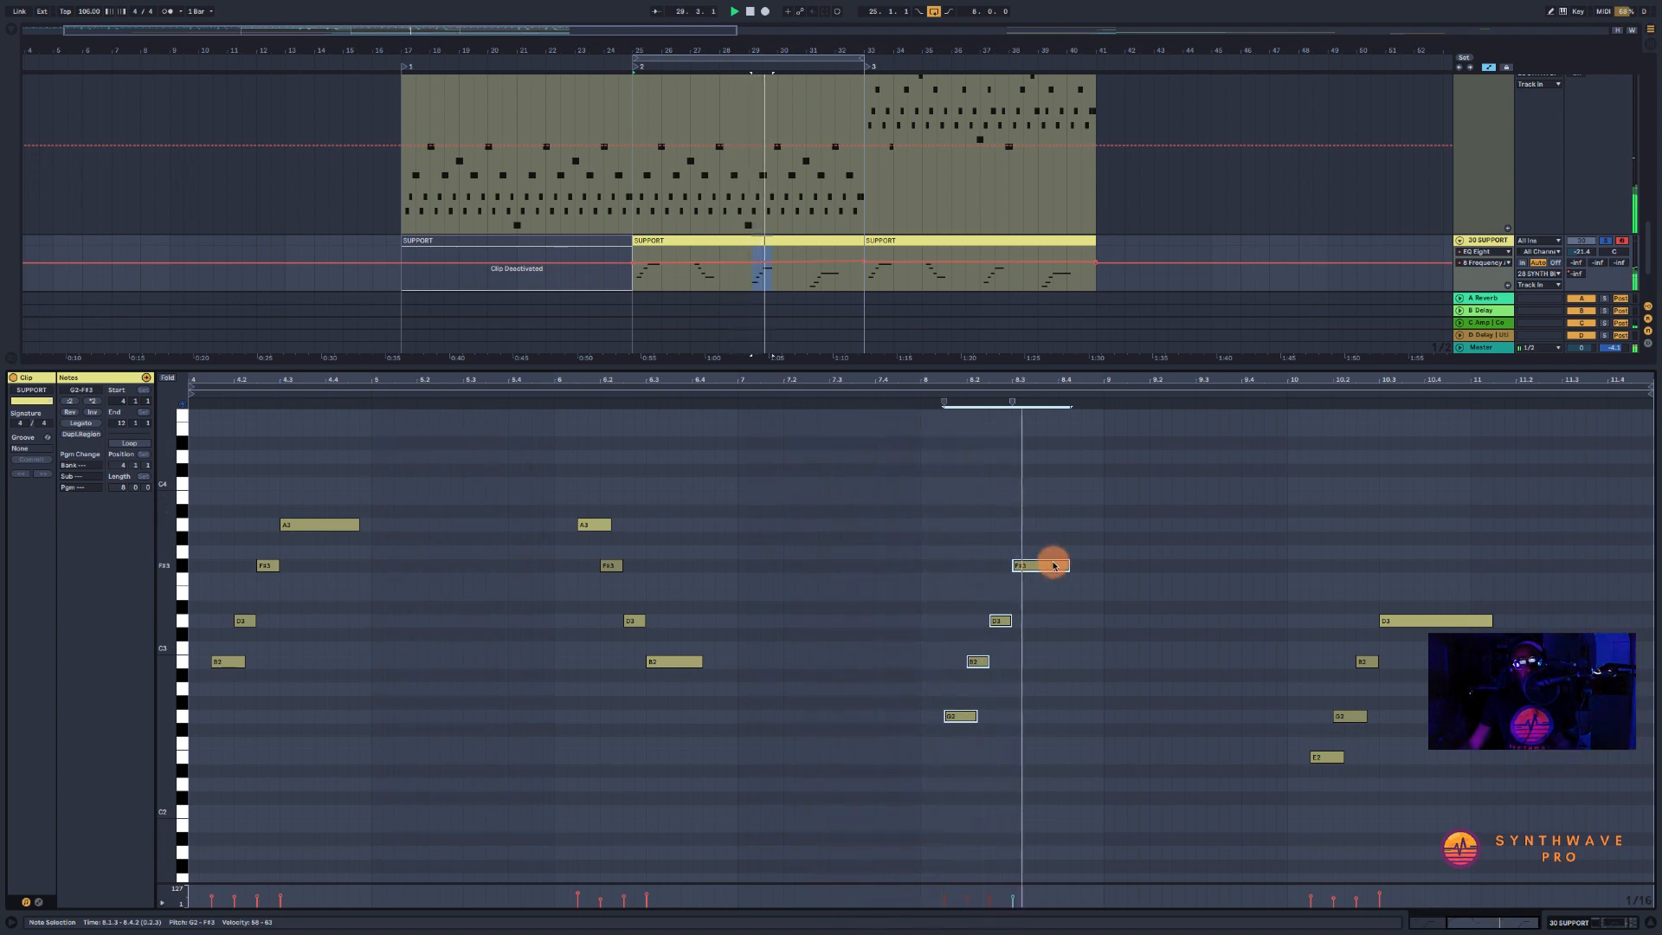
# - View the Section 2 LEAD notes, reselect the SUPPORT clip for comparison, and return to its device chain
pyautogui.scroll(1, 770, 113)
pyautogui.click(797, 110)
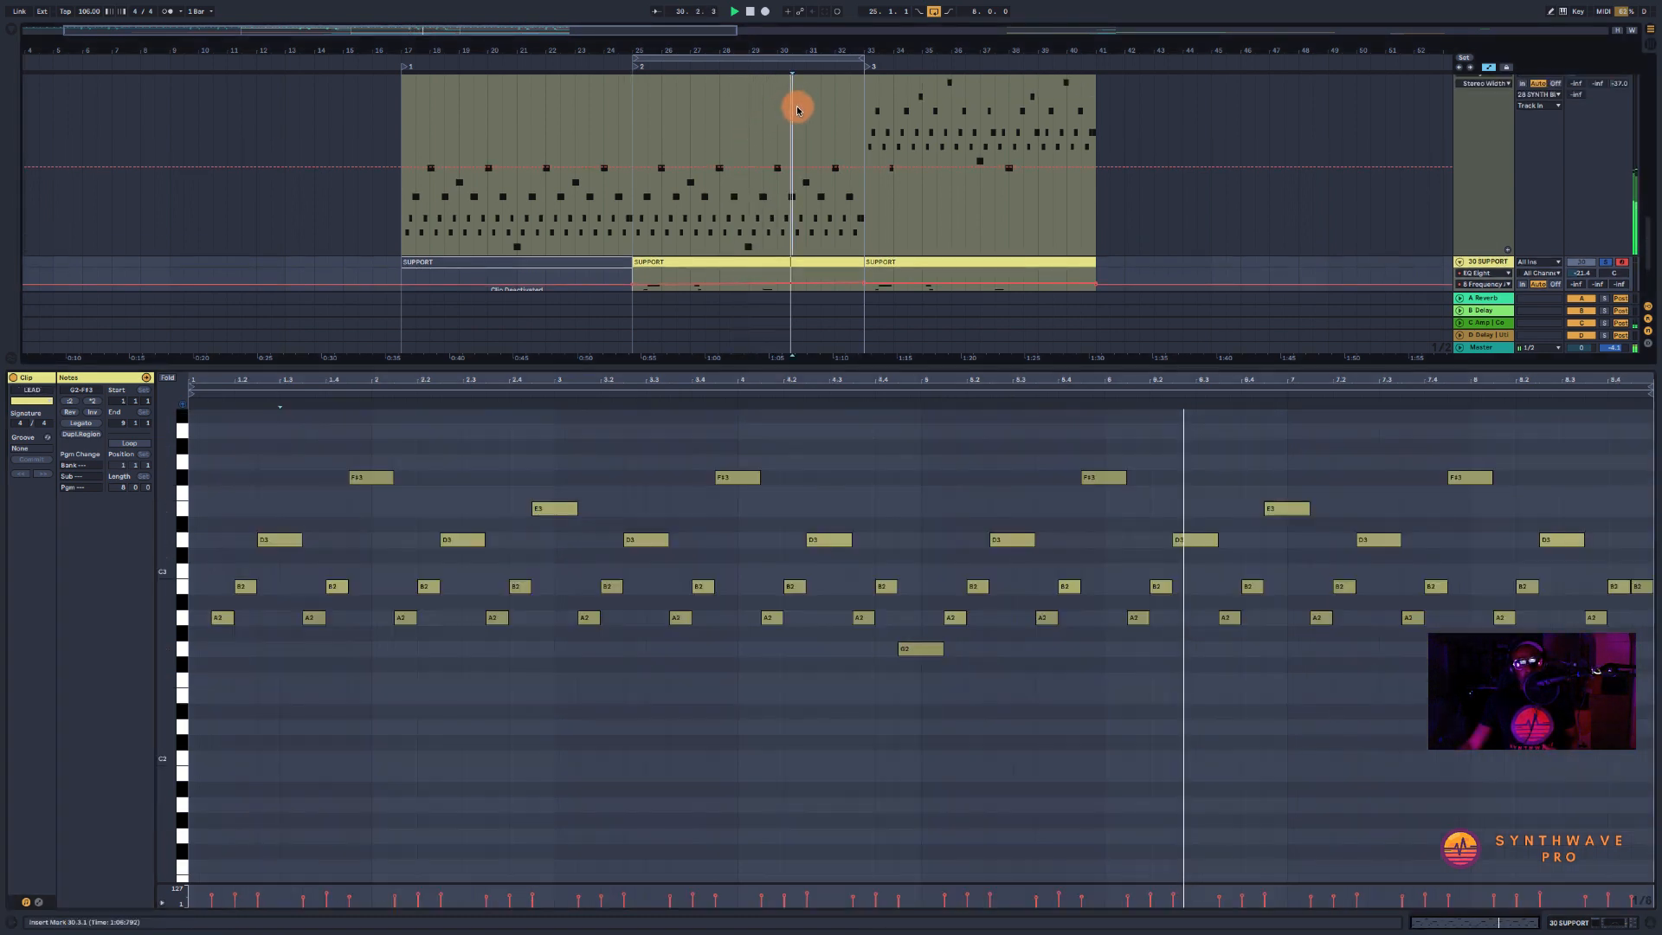
pyautogui.click(834, 261)
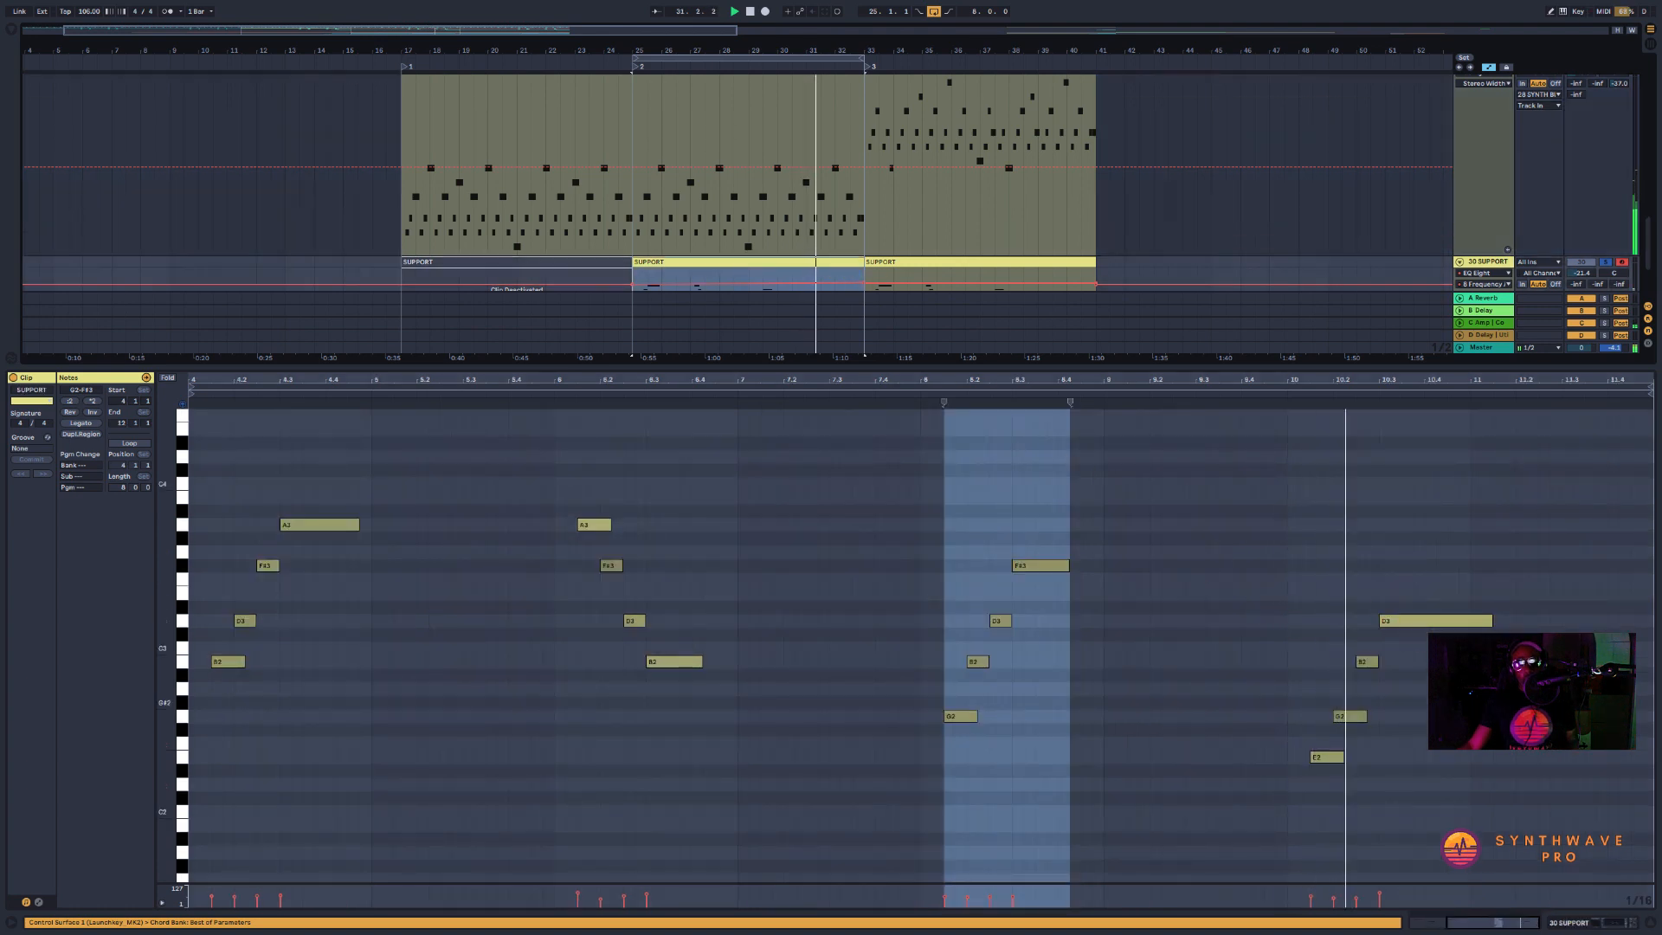
pyautogui.click(1581, 922)
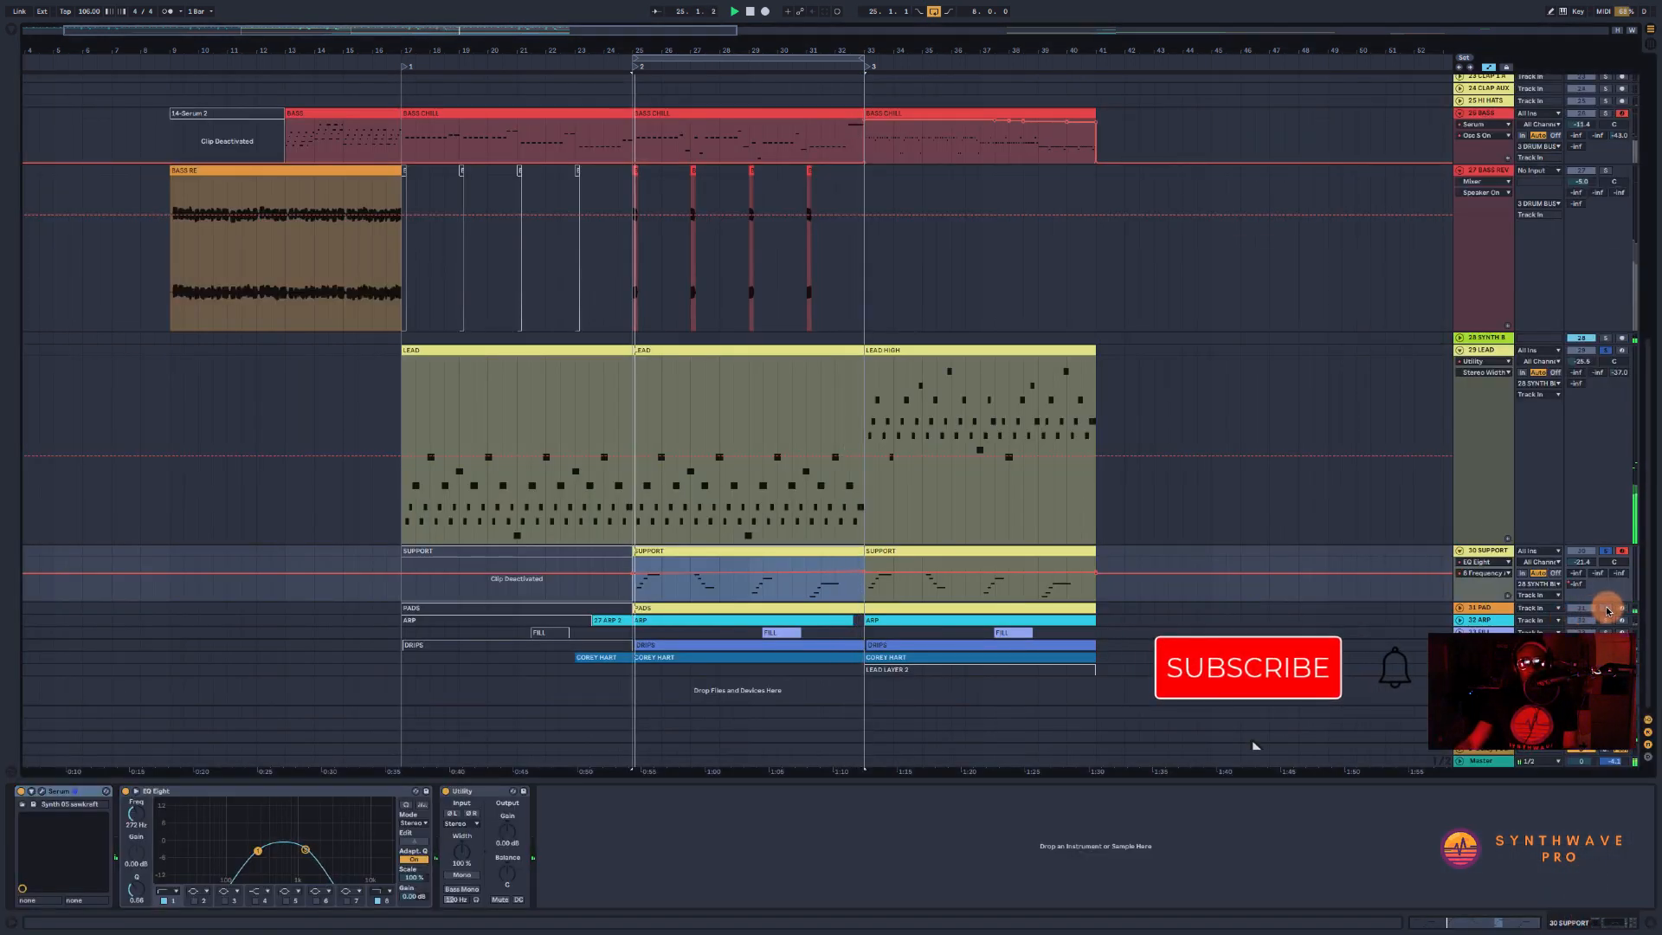
# - Add the PAD track to the soloed synths, expand it, and open the notes of its active PADS clip
pyautogui.click(1511, 609)
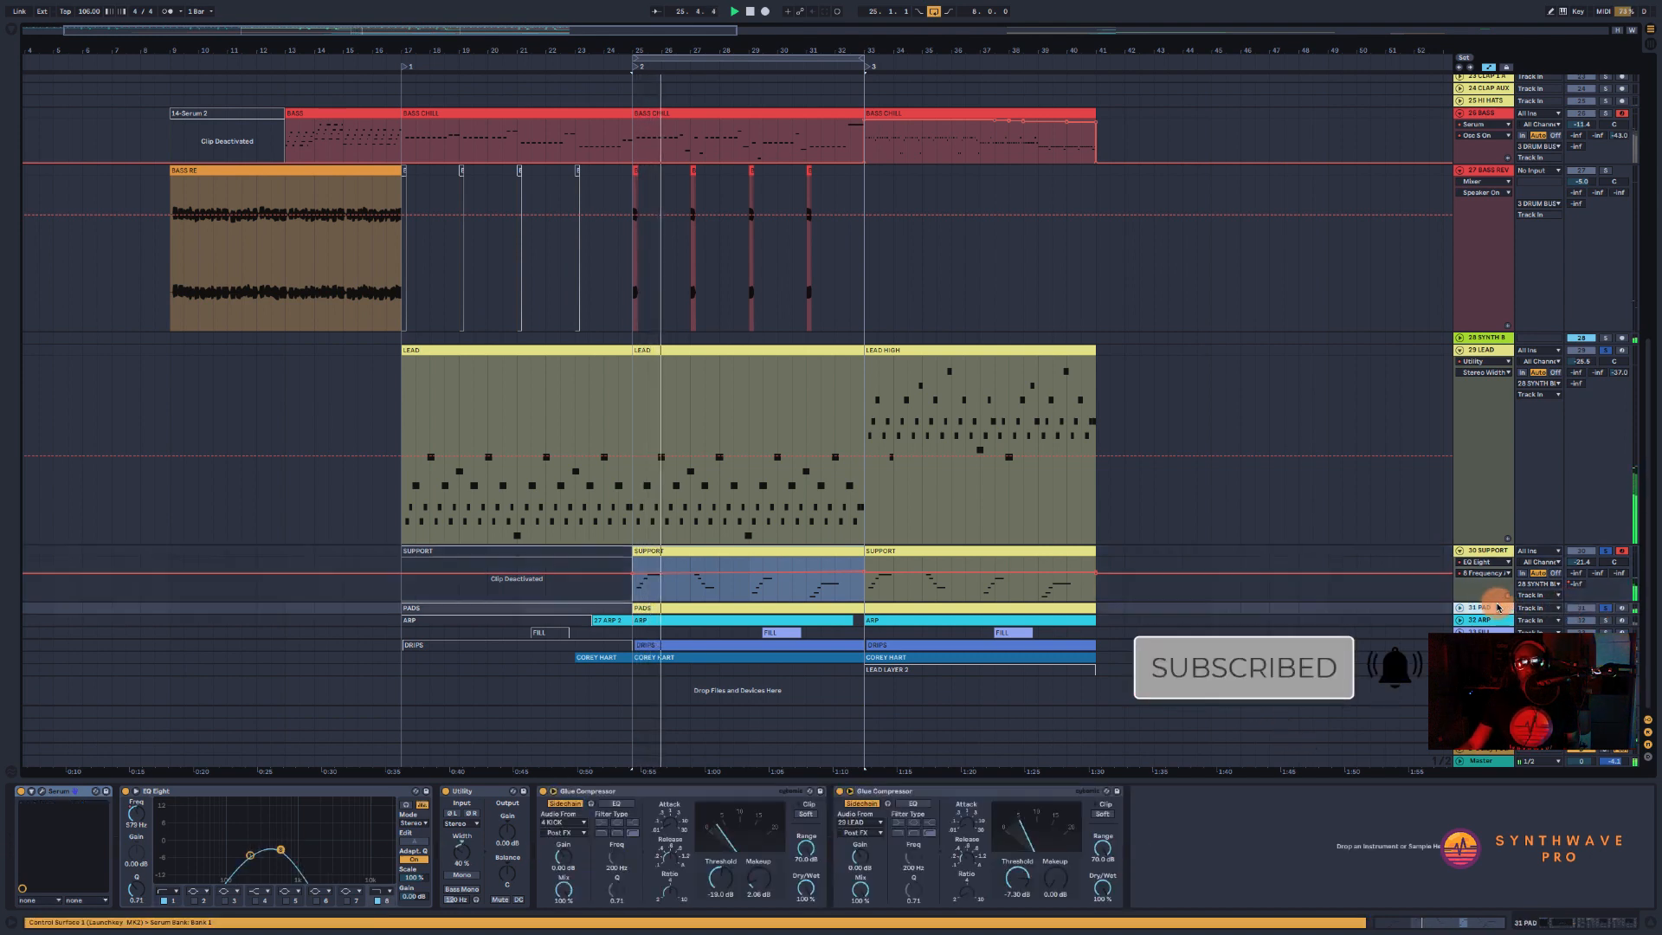
pyautogui.click(1459, 609)
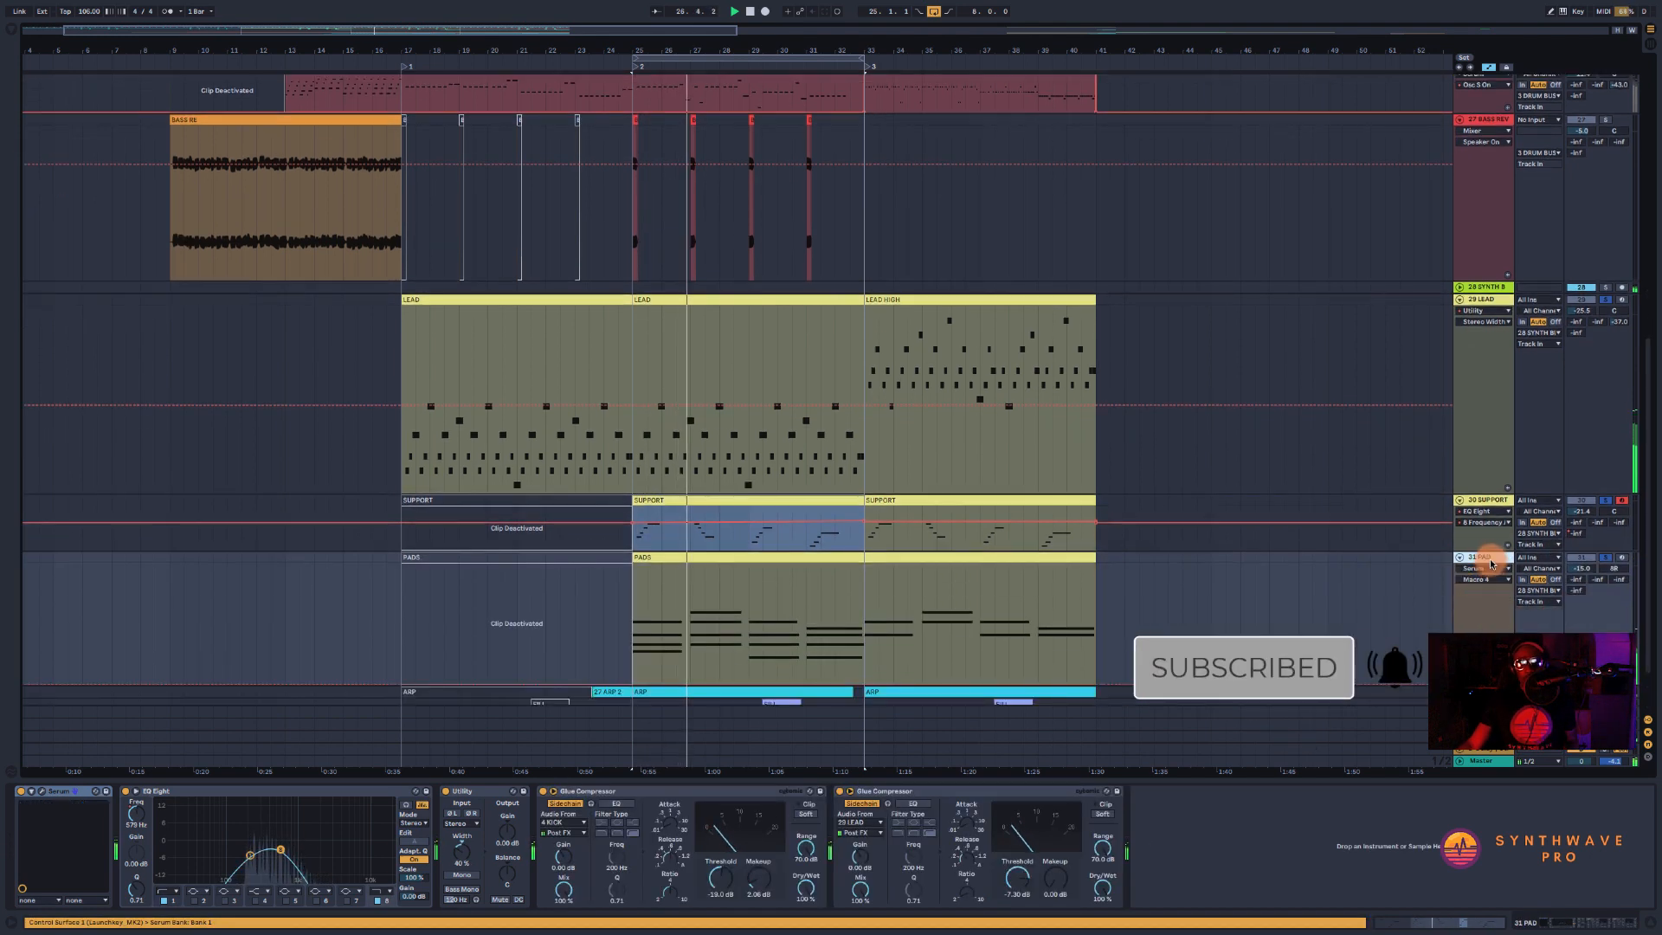
pyautogui.click(757, 563)
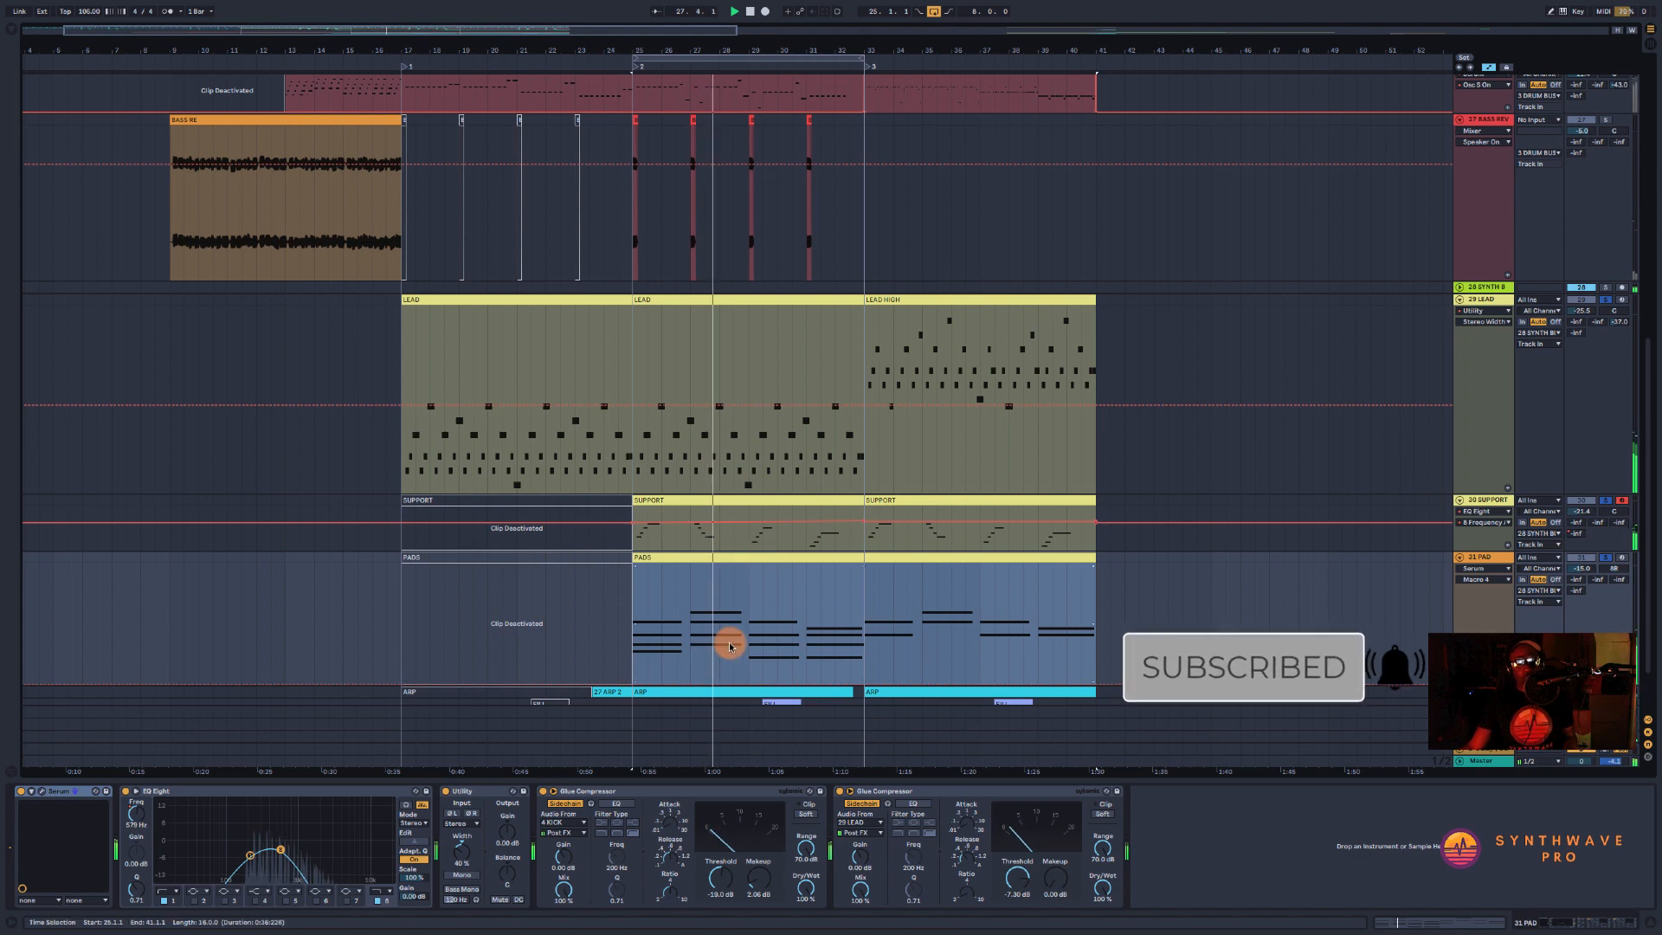
pyautogui.doubleClick(743, 565)
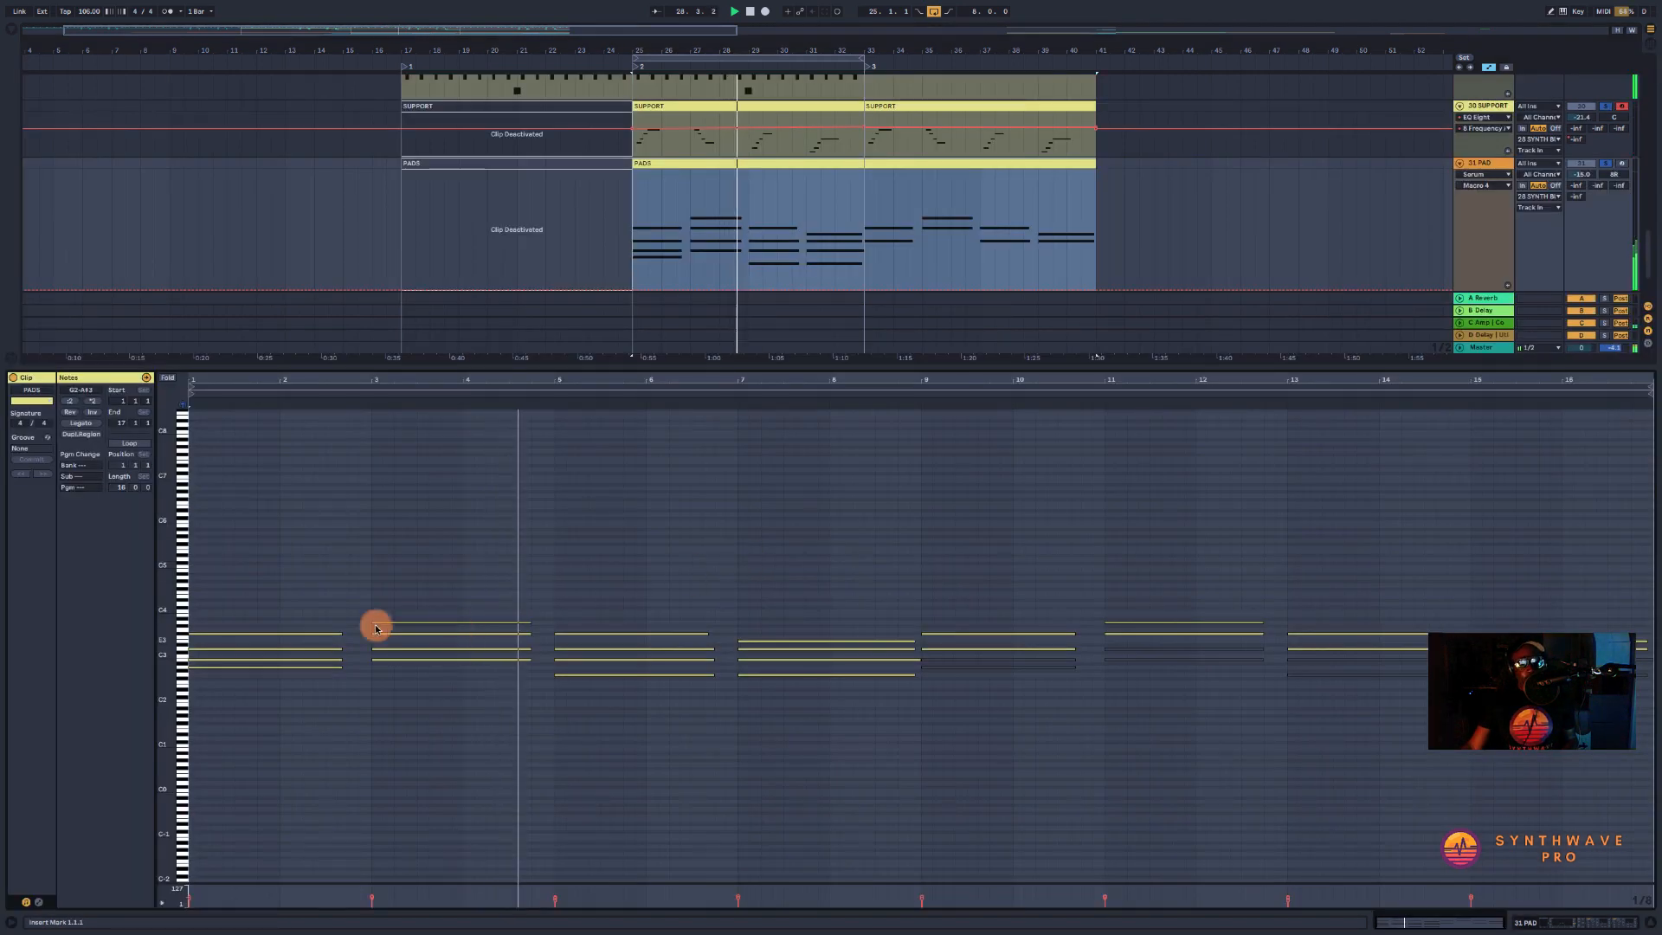
# - Examine the PADS chords by selecting the second chord's B2 and the third chord's G2, and return to the device chain
pyautogui.moveTo(163, 667); pyautogui.dragTo(169, 666)
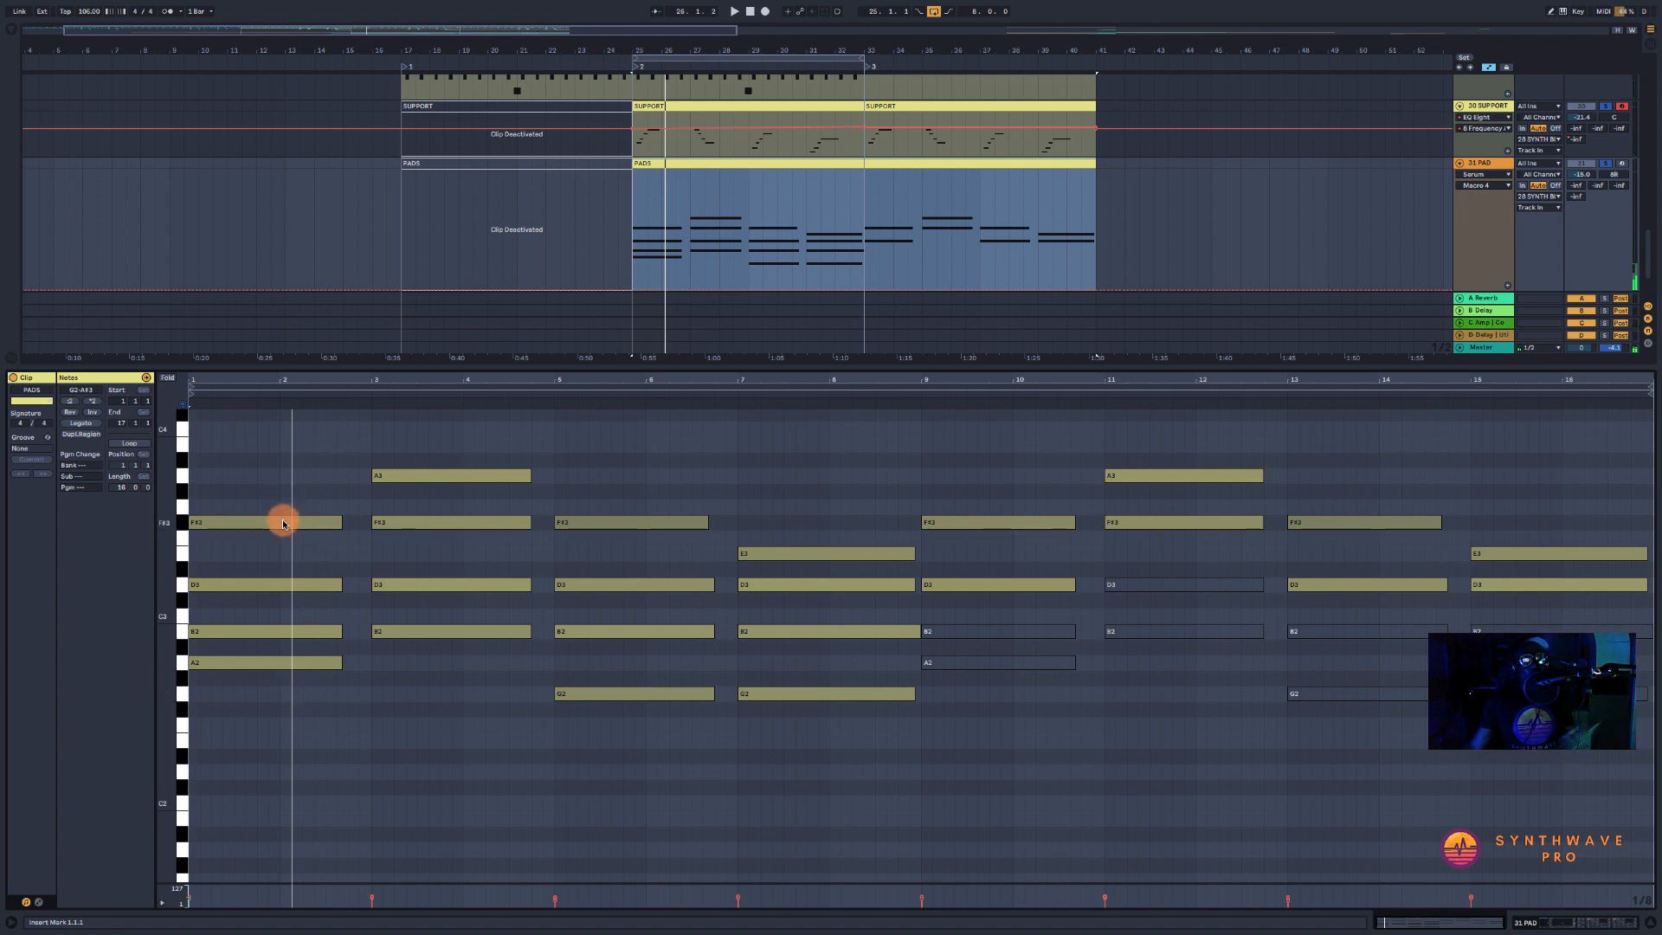
pyautogui.click(418, 635)
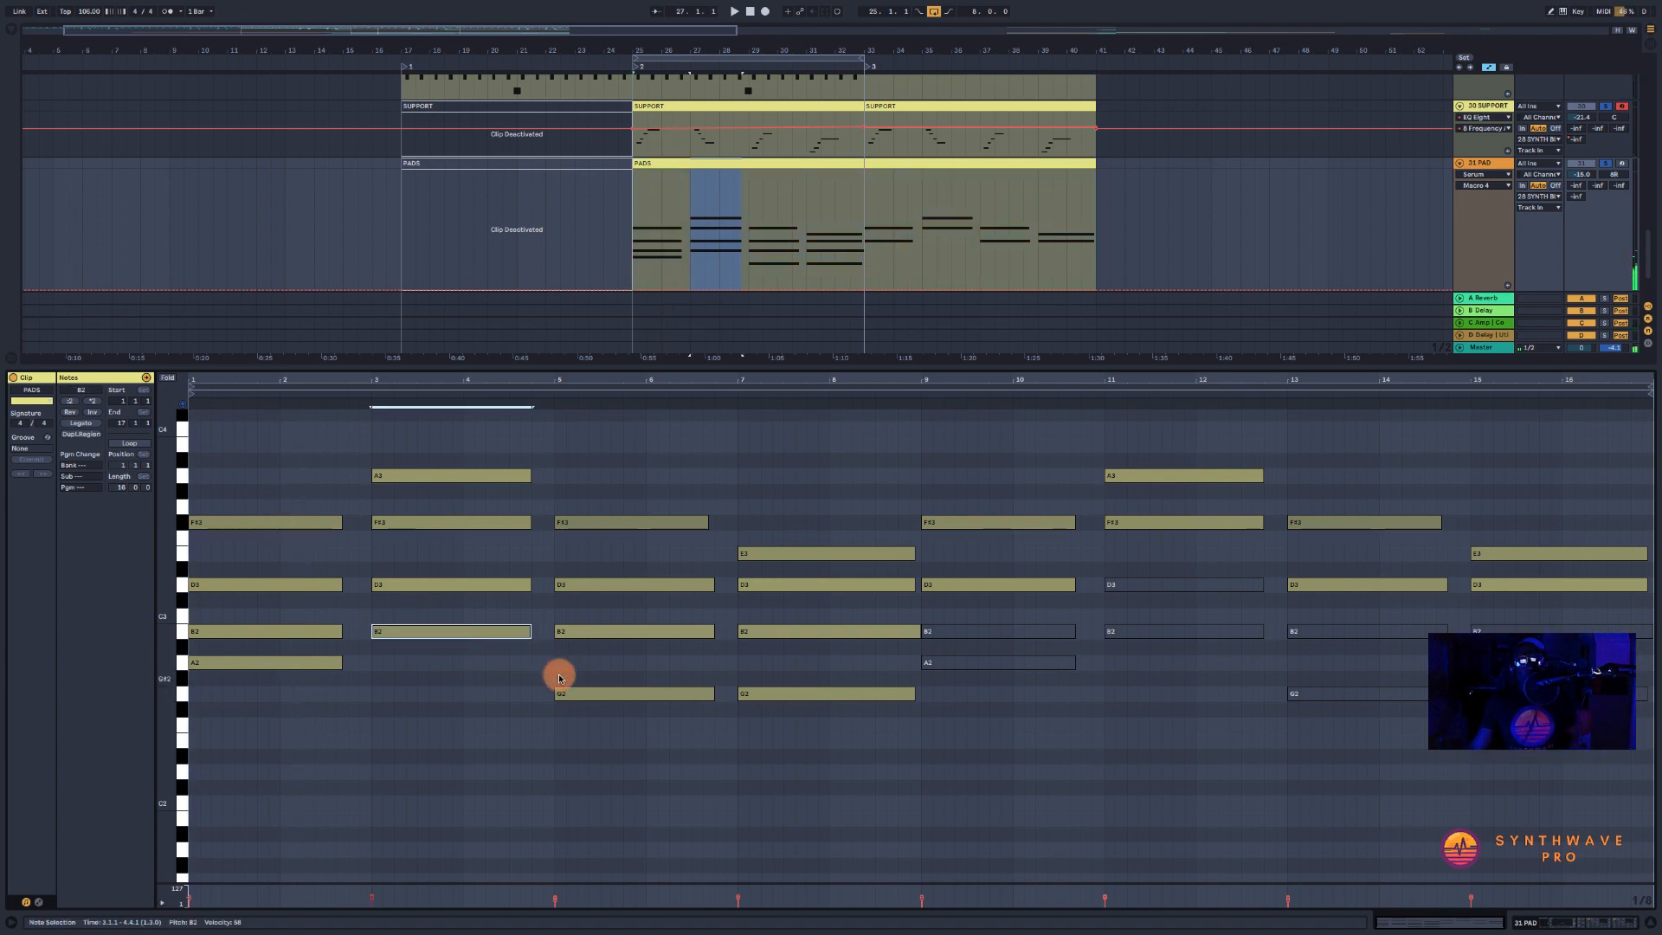
pyautogui.click(620, 695)
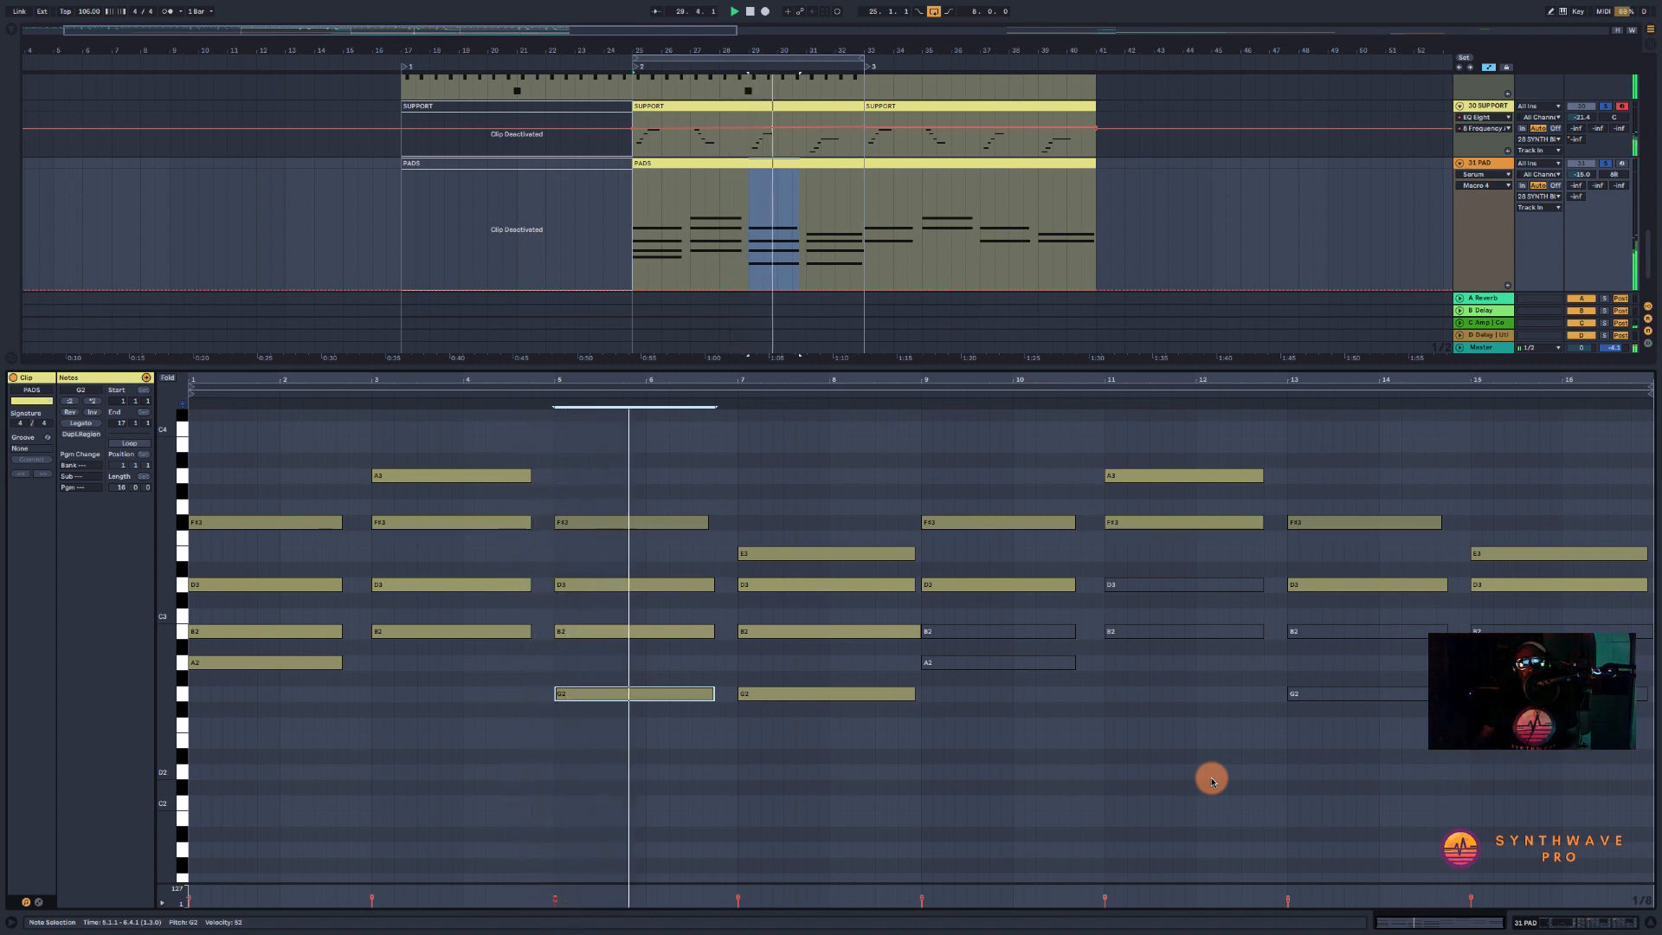
pyautogui.click(1602, 927)
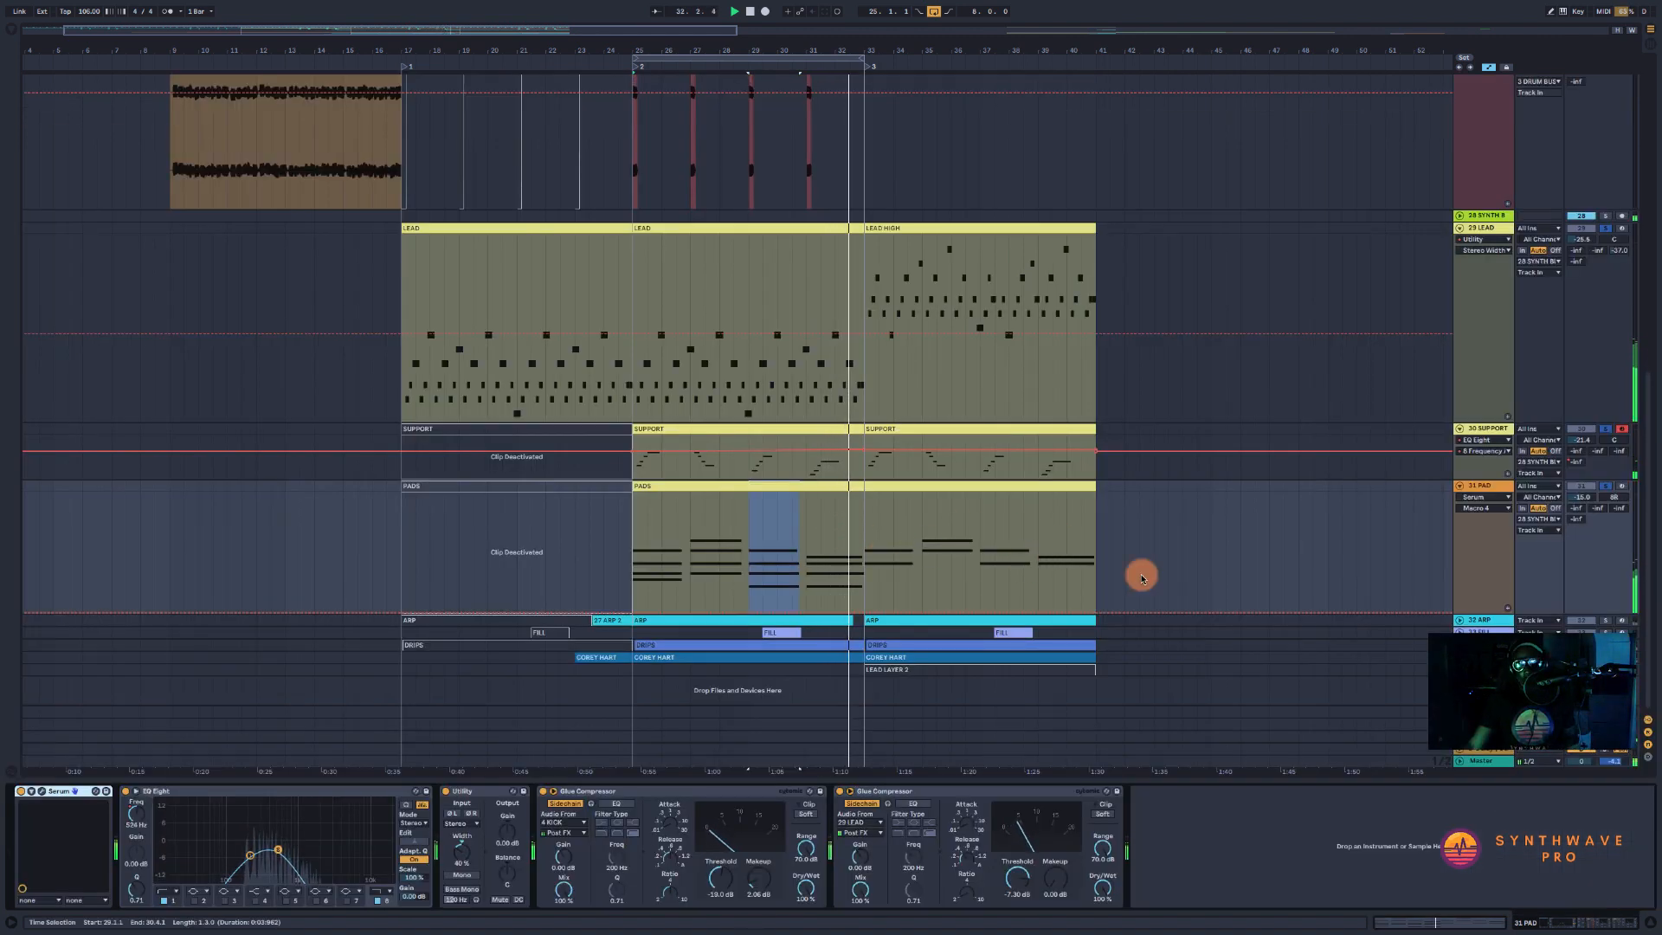
# - Expand and solo the ARP track, view the notes of its Section 2 clip, and return to the device chain
pyautogui.click(1459, 620)
pyautogui.click(795, 574)
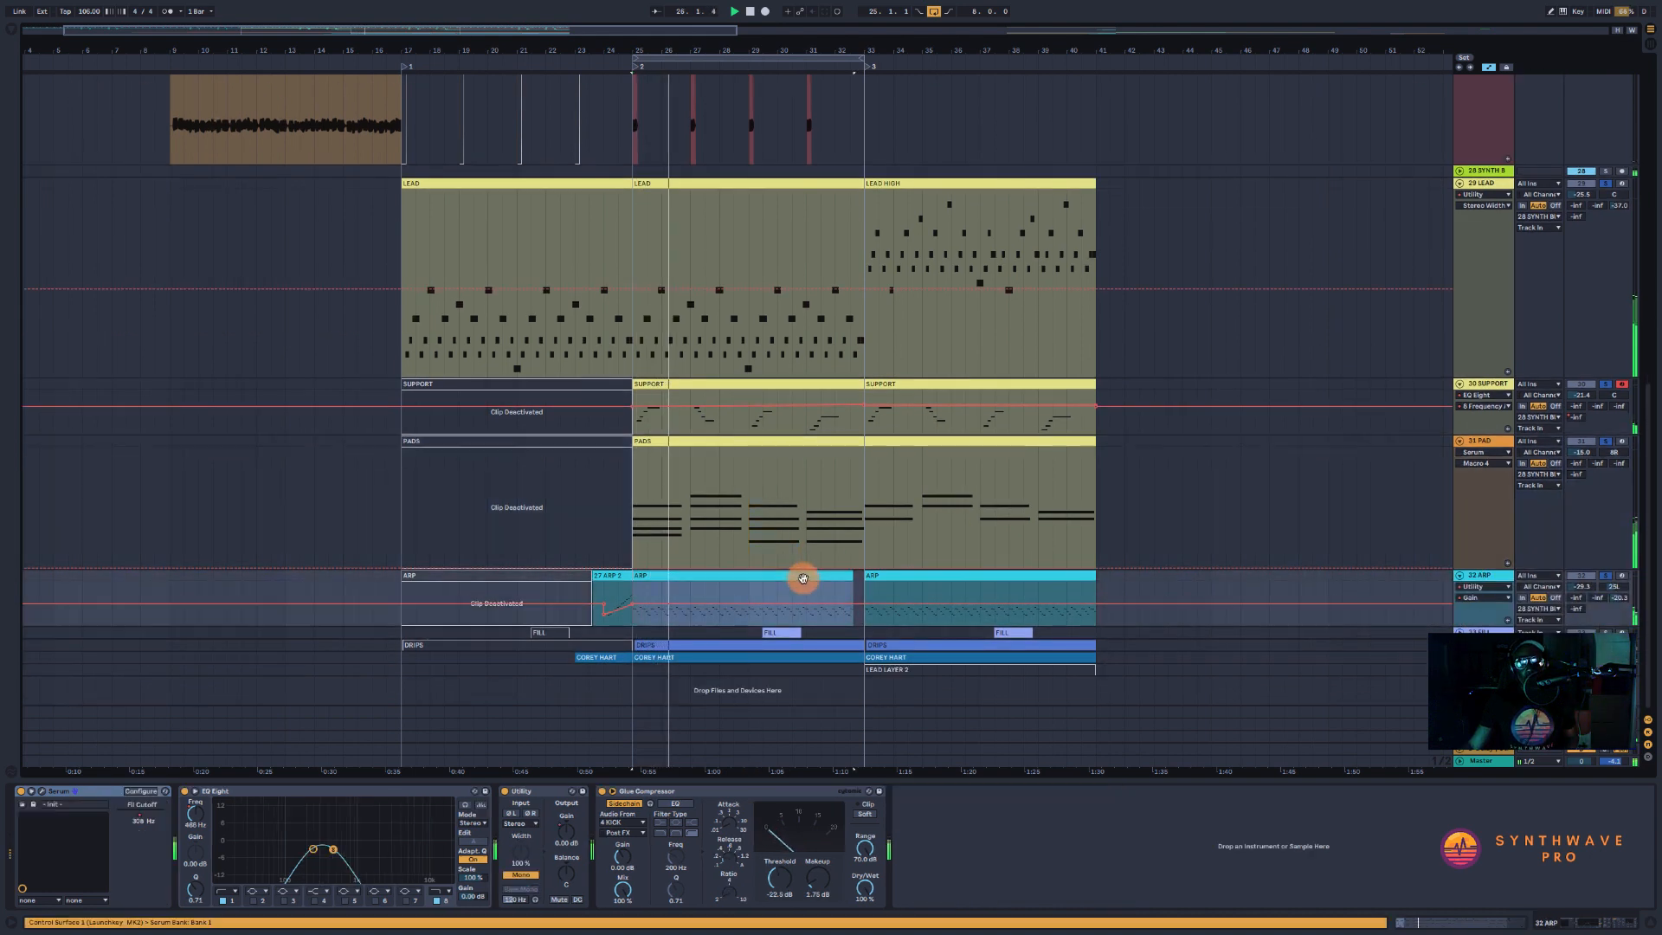
pyautogui.doubleClick(762, 575)
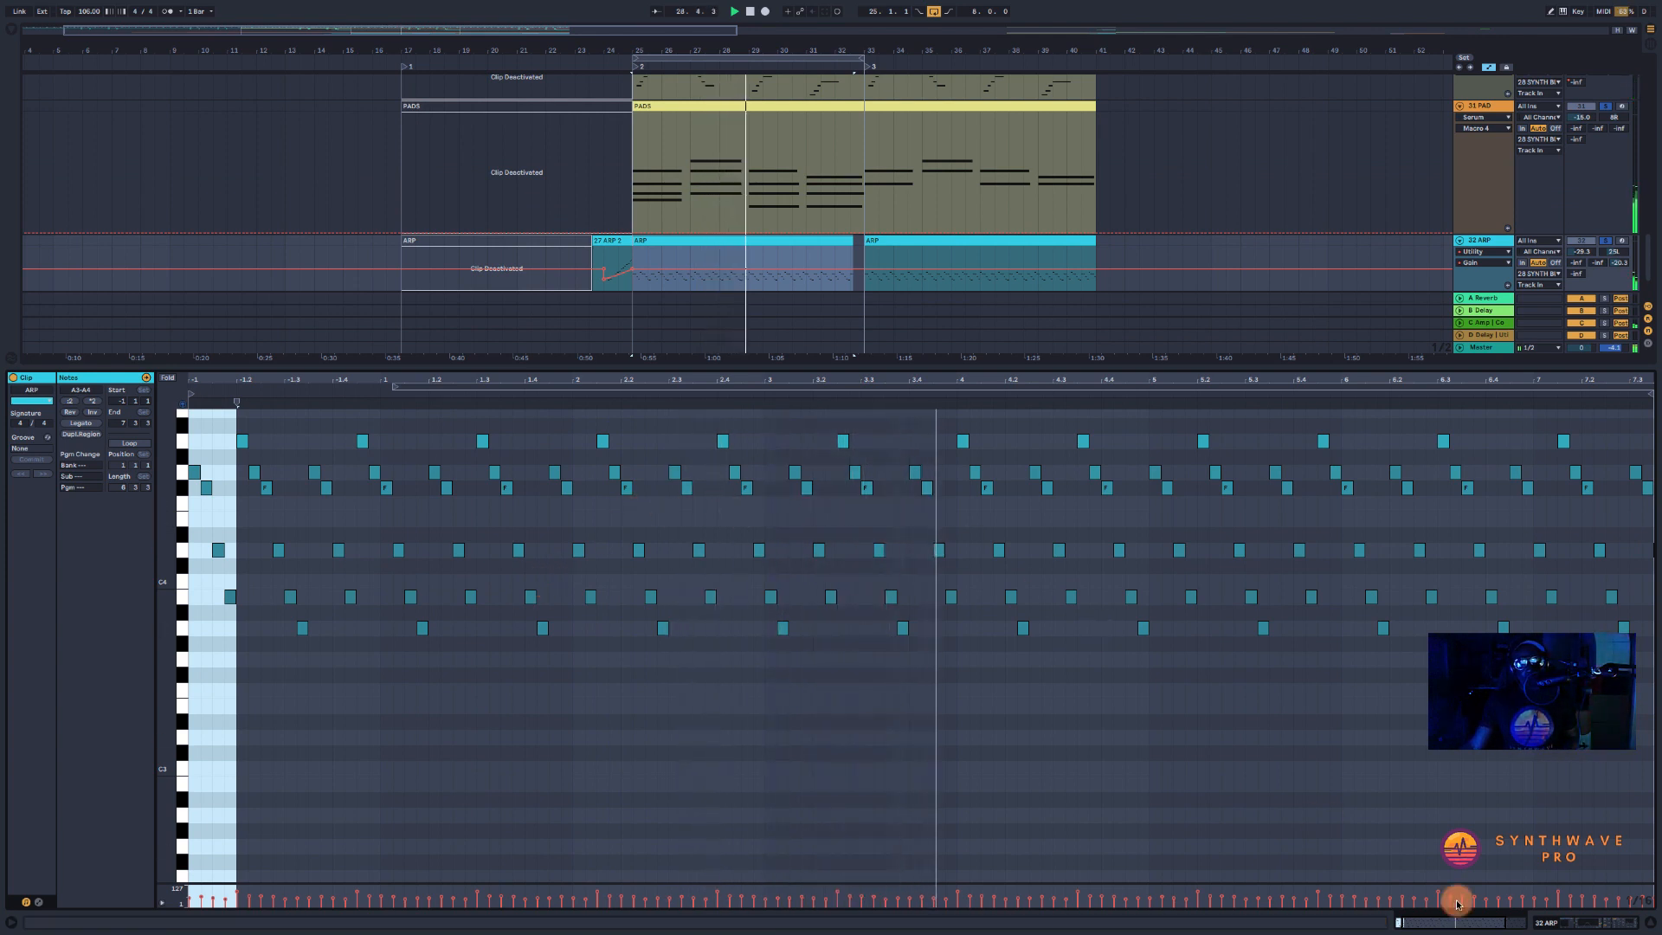
pyautogui.click(1575, 924)
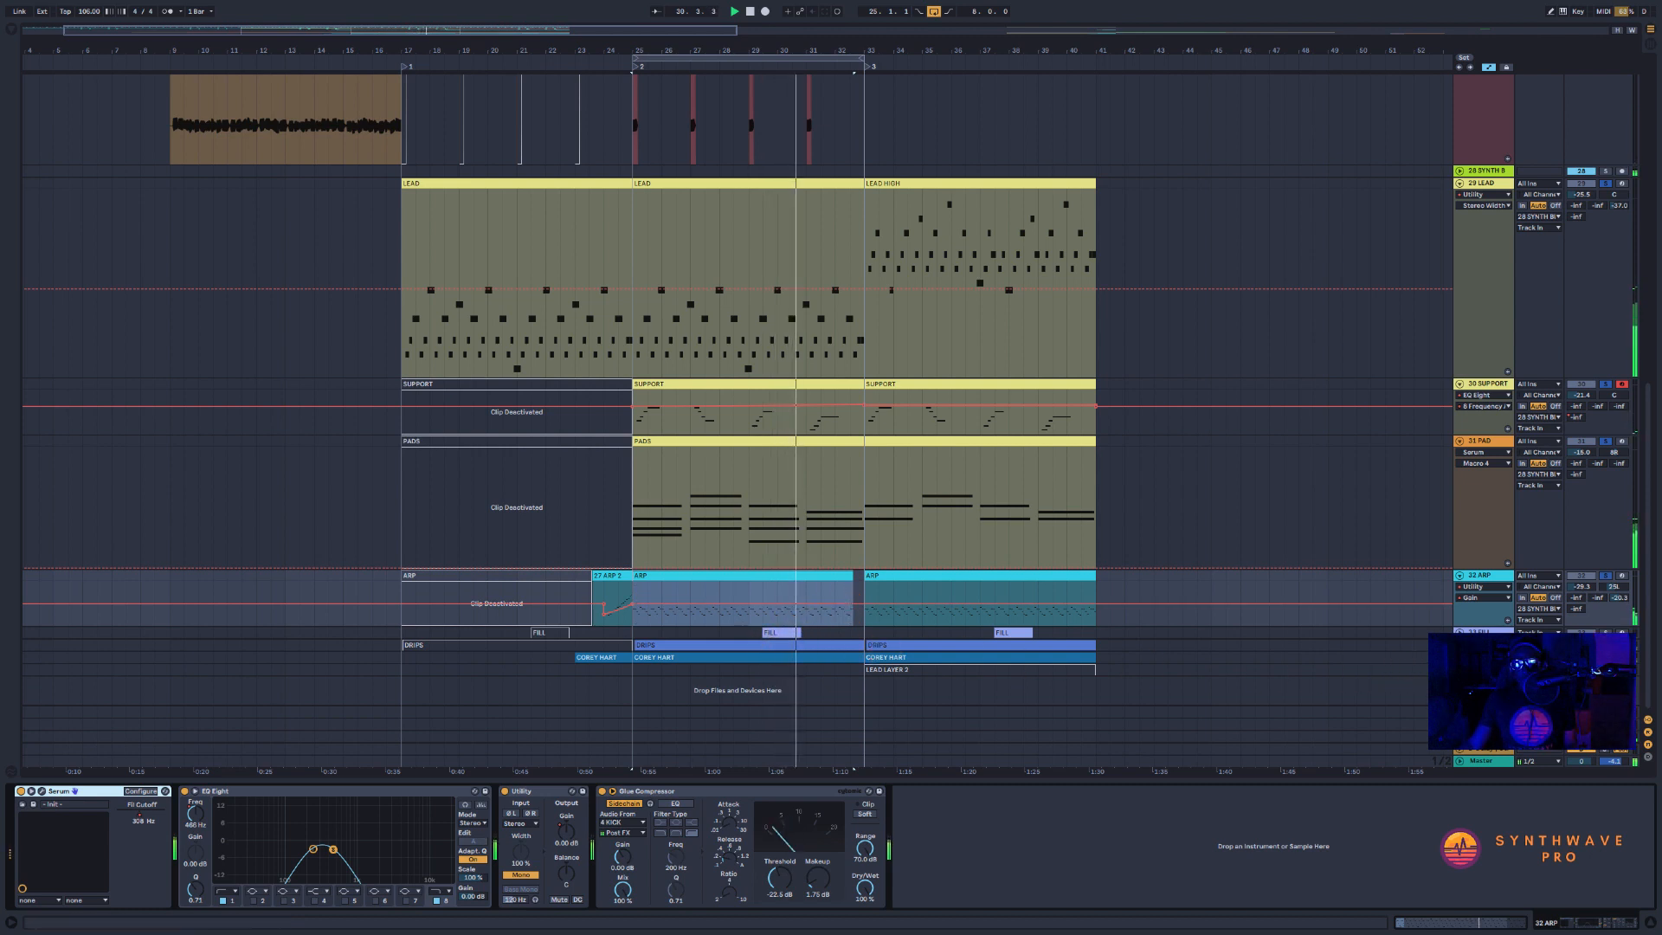
# - Expand and solo the DRIPS track, examine the sustained chord in its Section 2 clip, and return to the device chain
pyautogui.click(1459, 645)
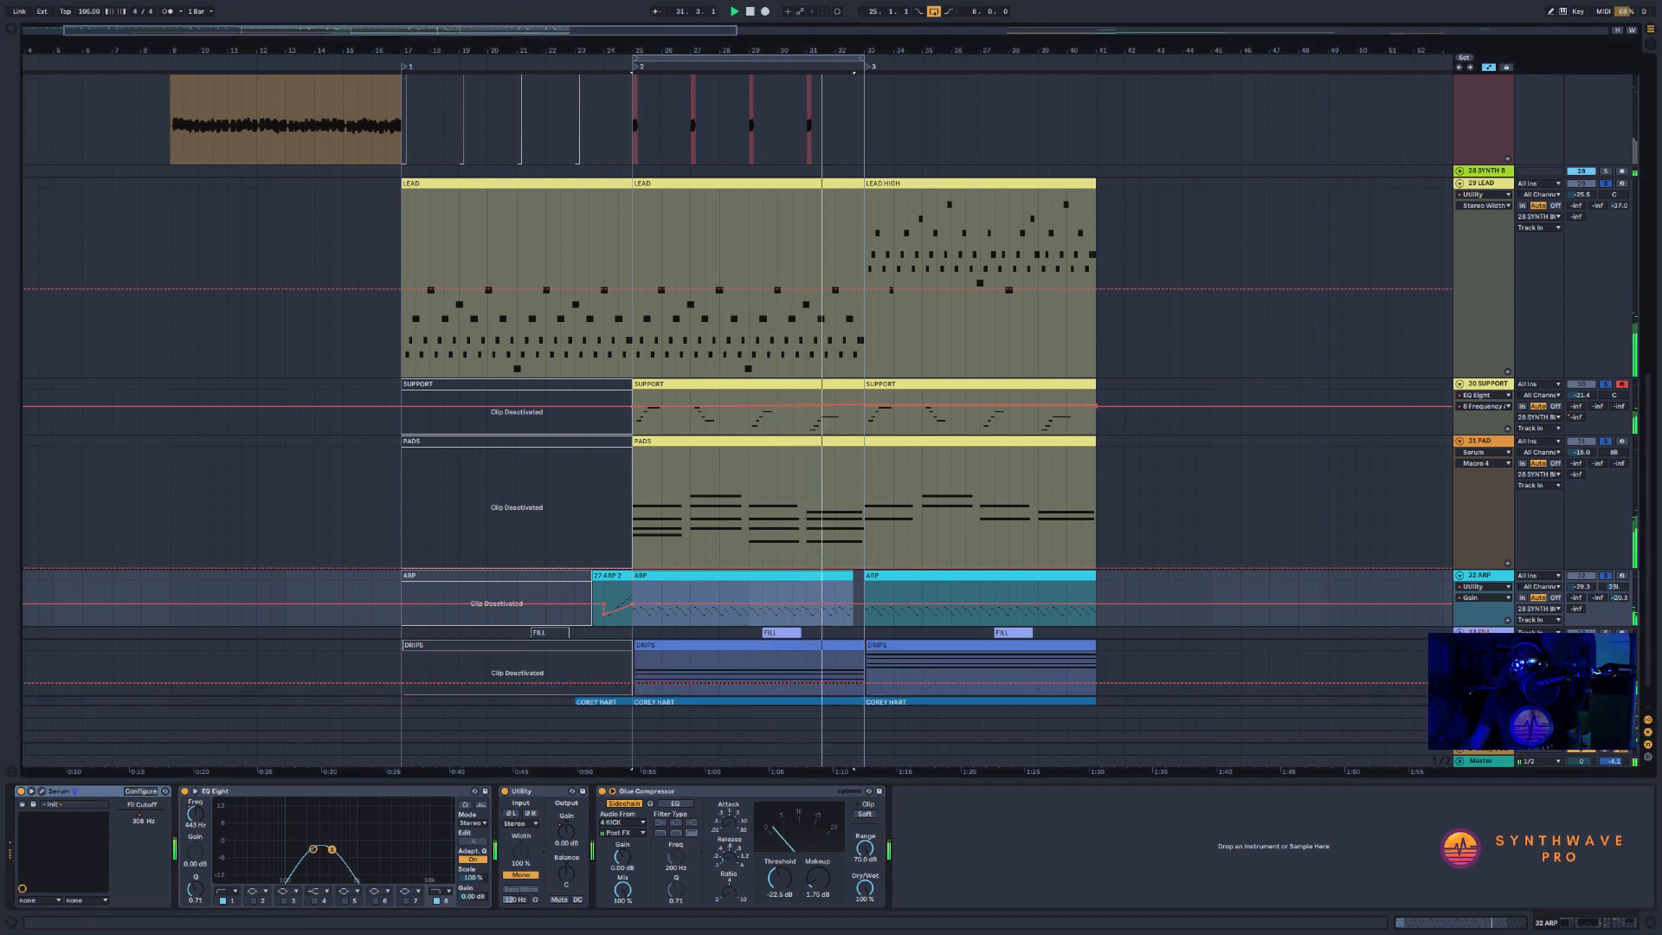
pyautogui.click(1484, 644)
pyautogui.doubleClick(773, 645)
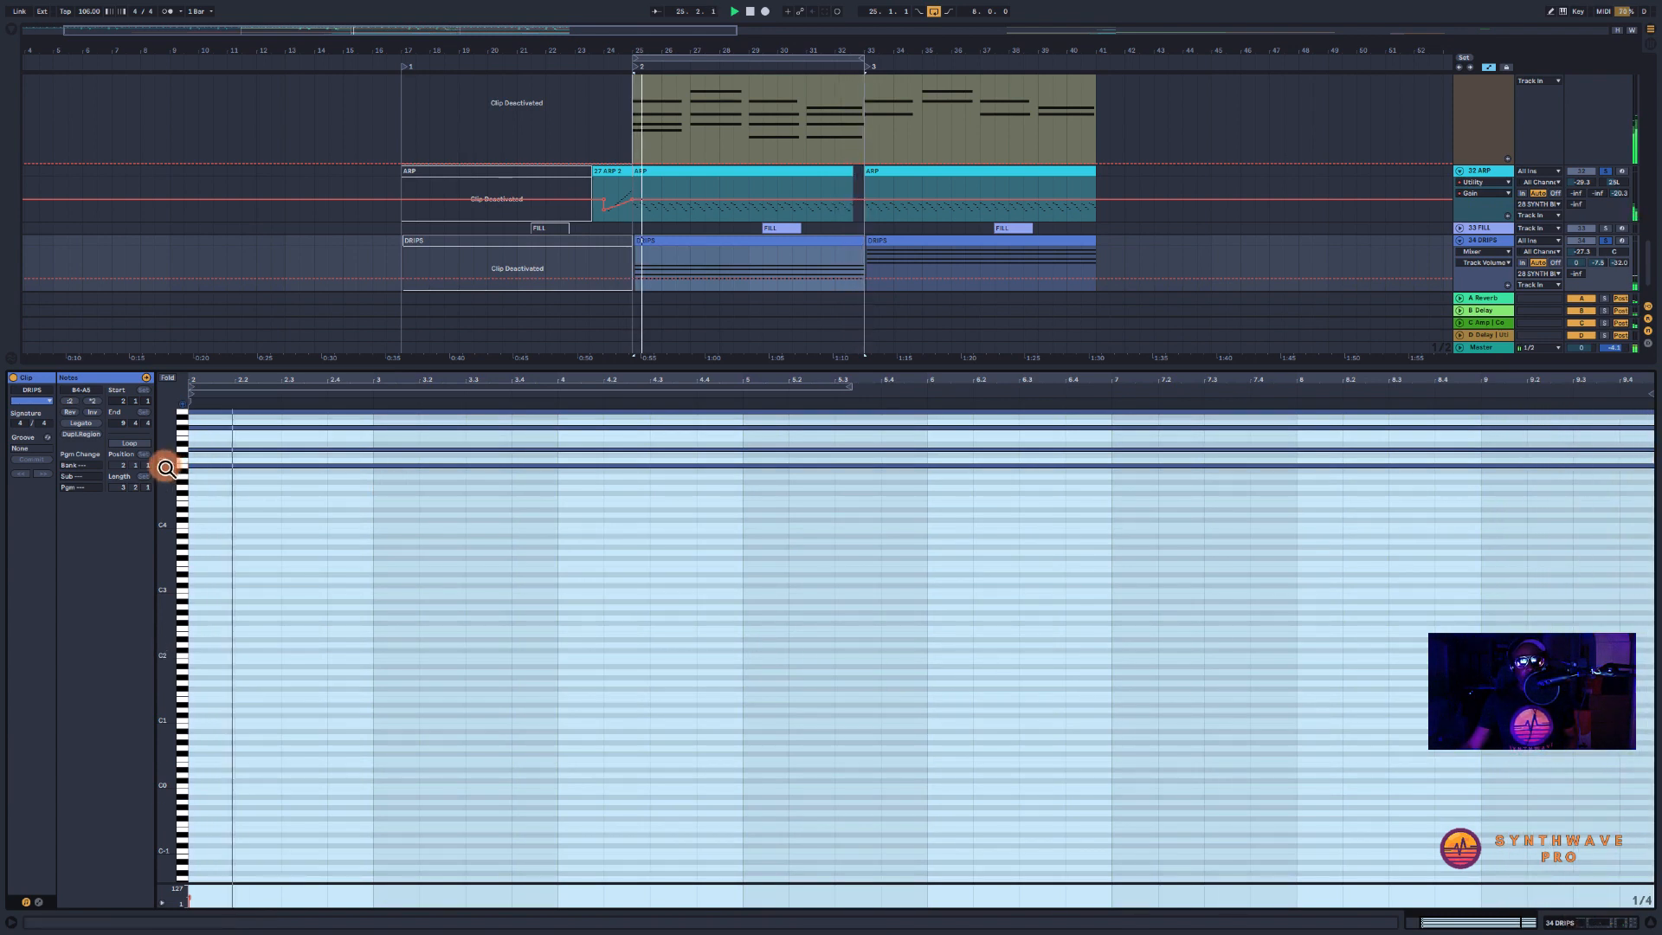
pyautogui.moveTo(163, 464); pyautogui.dragTo(295, 550)
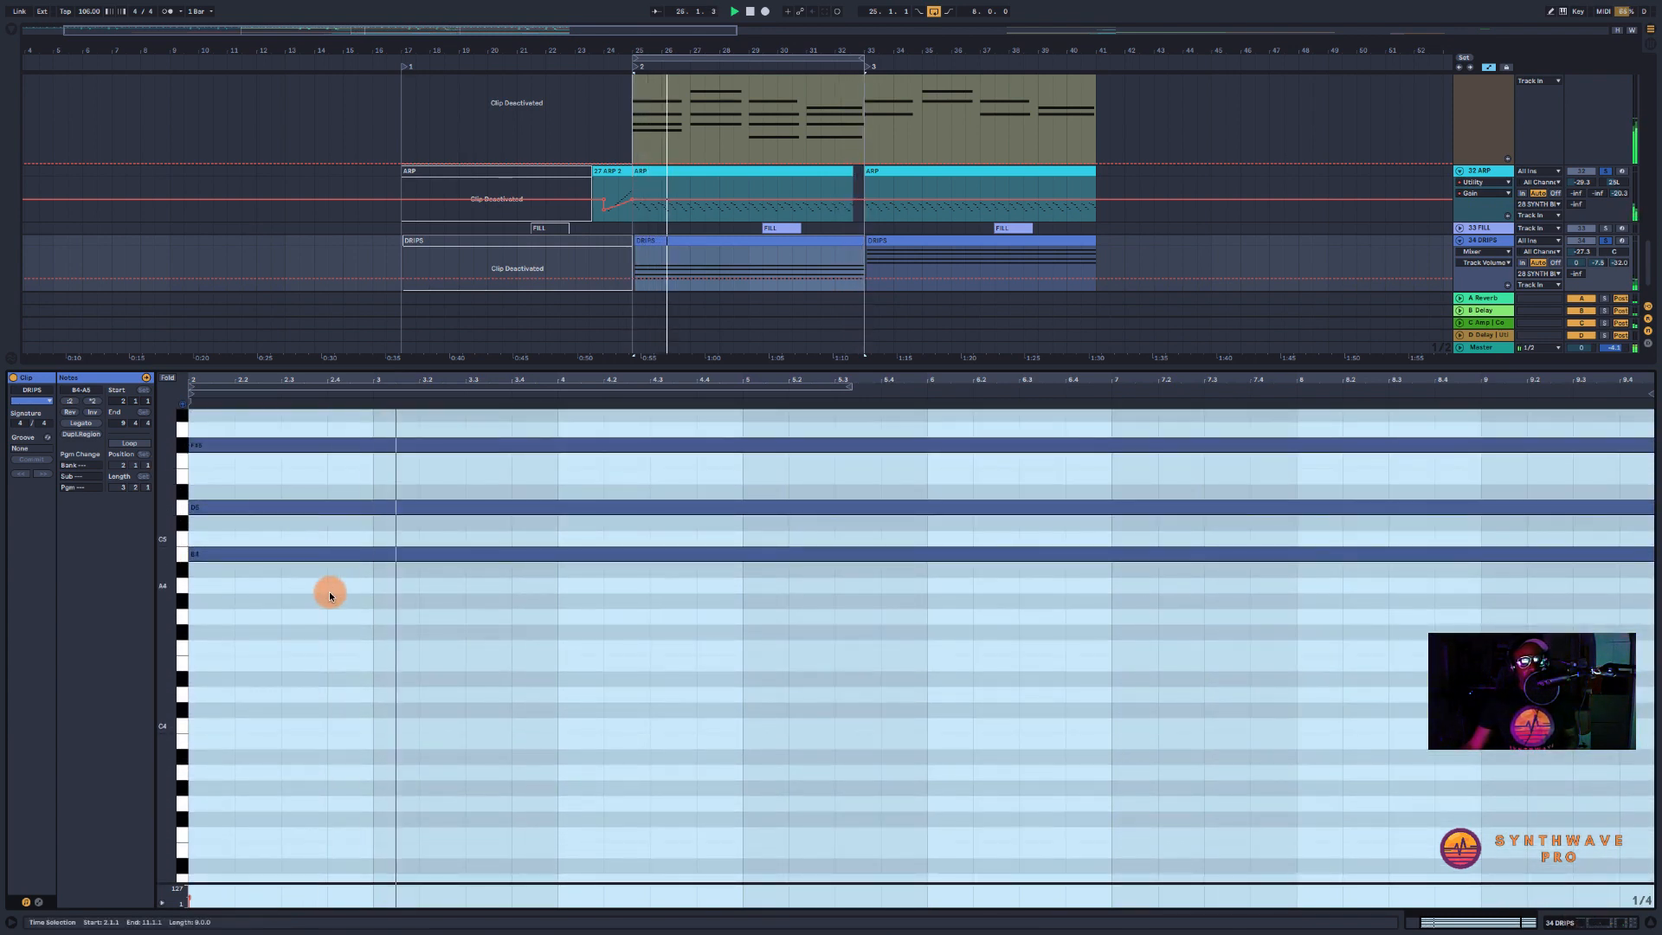
pyautogui.scroll(2, 332, 588)
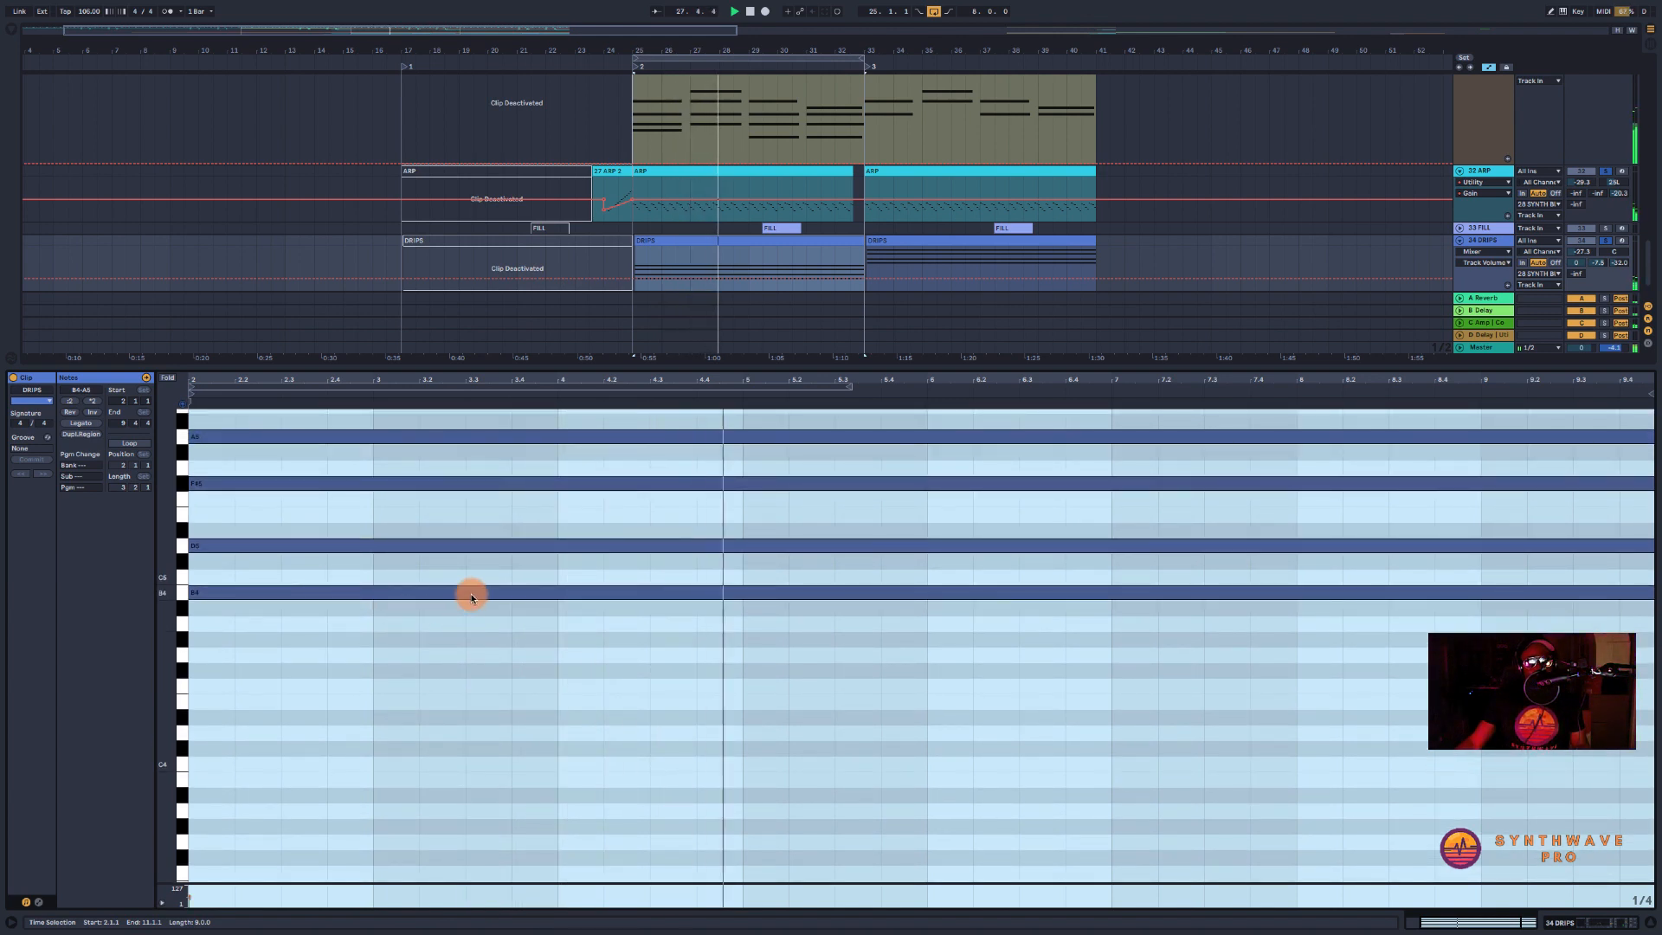
pyautogui.click(1563, 921)
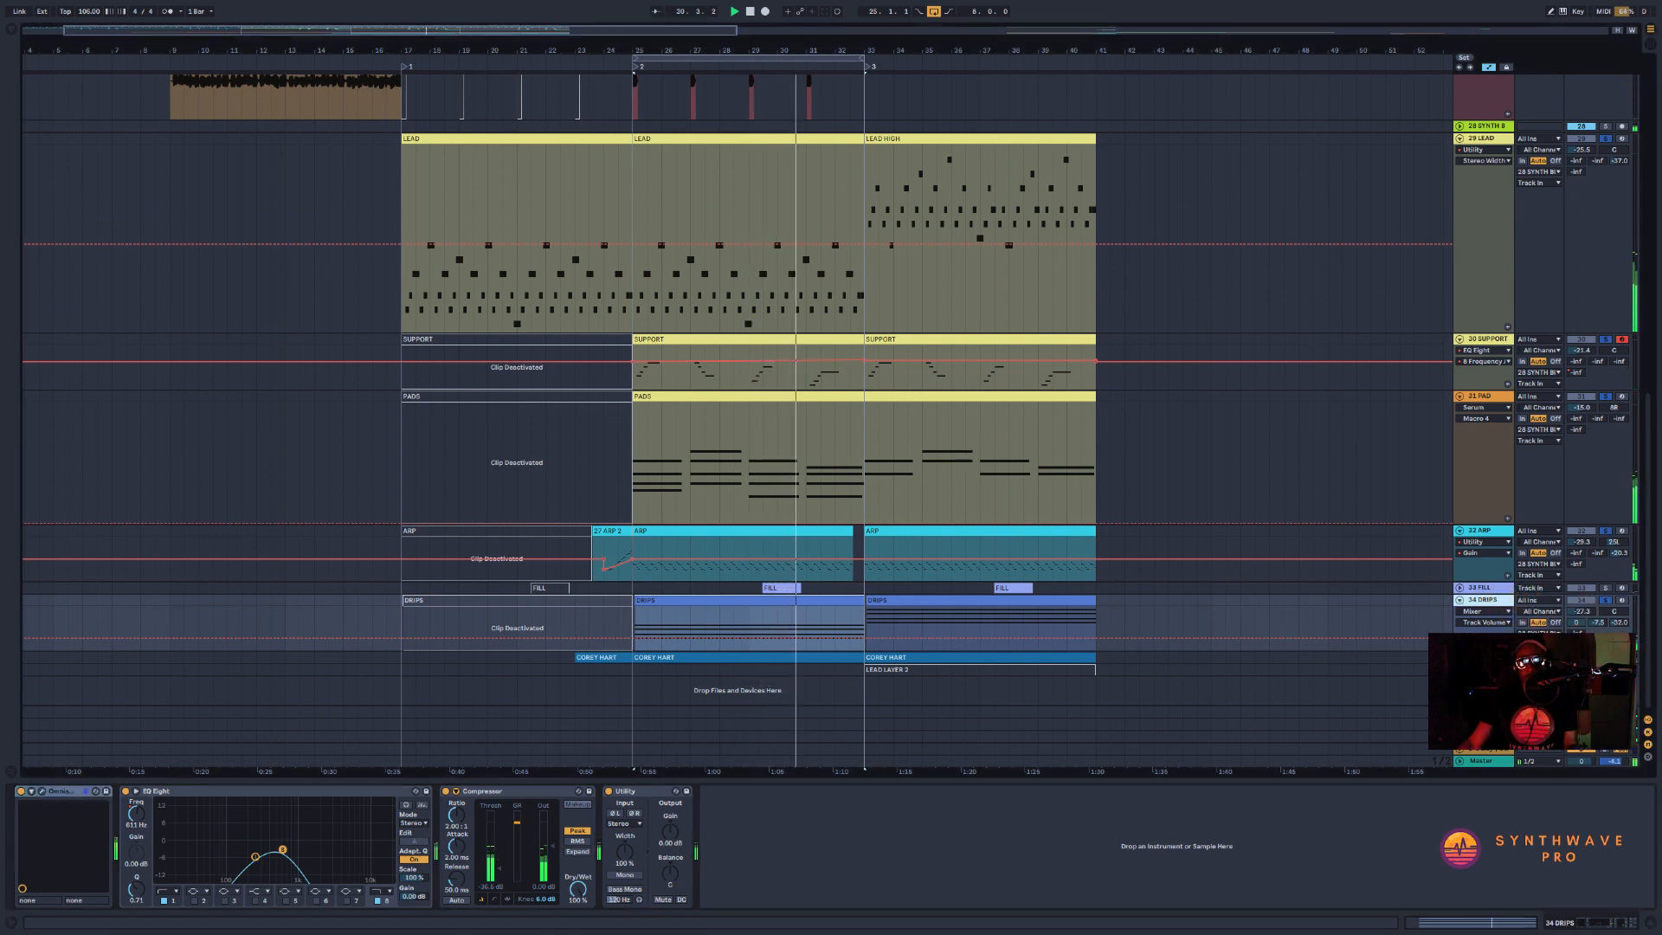
# - Add the COREY HART track to the soloed synths and select its Section 2 clip during playback
pyautogui.scroll(-1, 1610, 618)
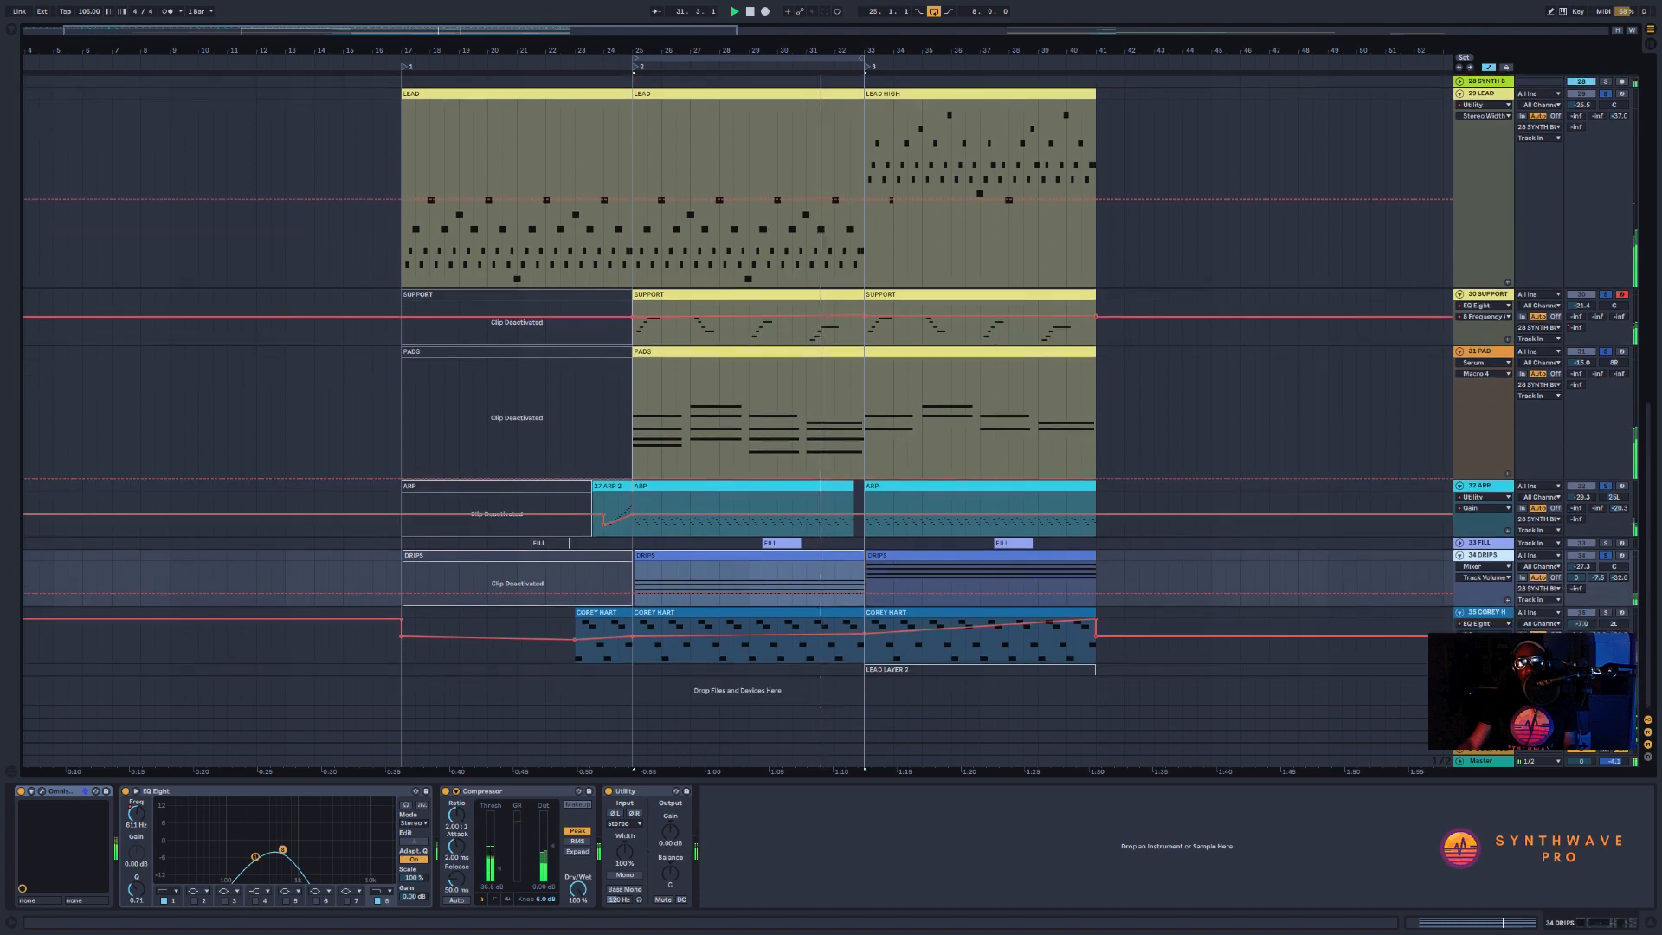
pyautogui.click(1608, 616)
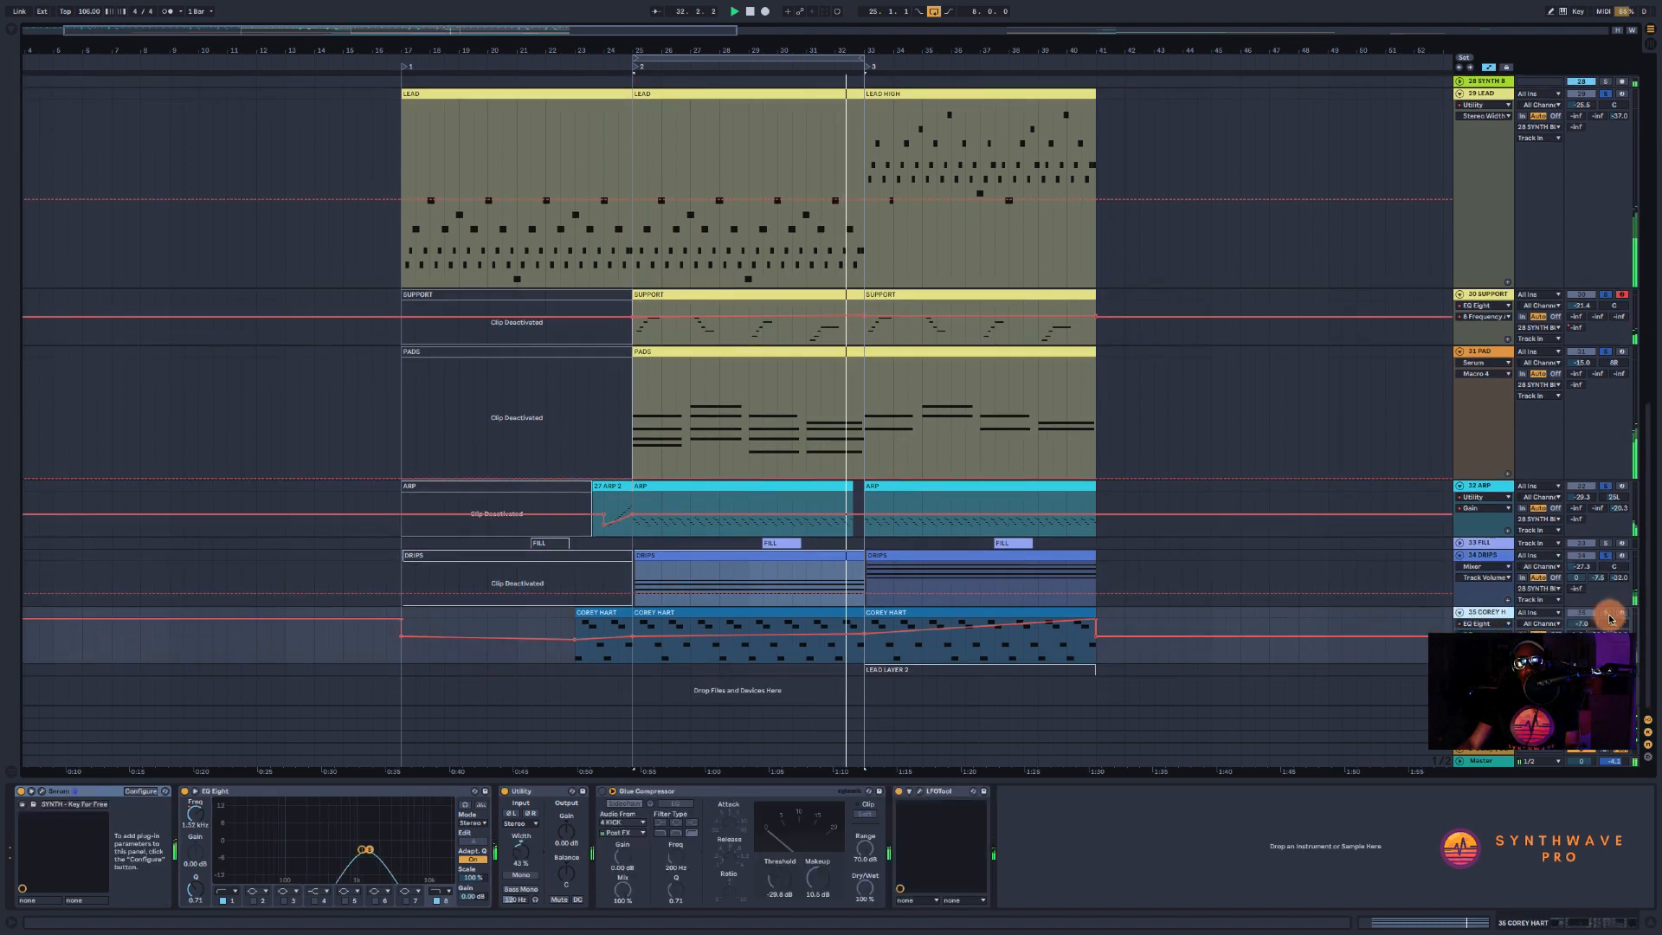
pyautogui.click(802, 612)
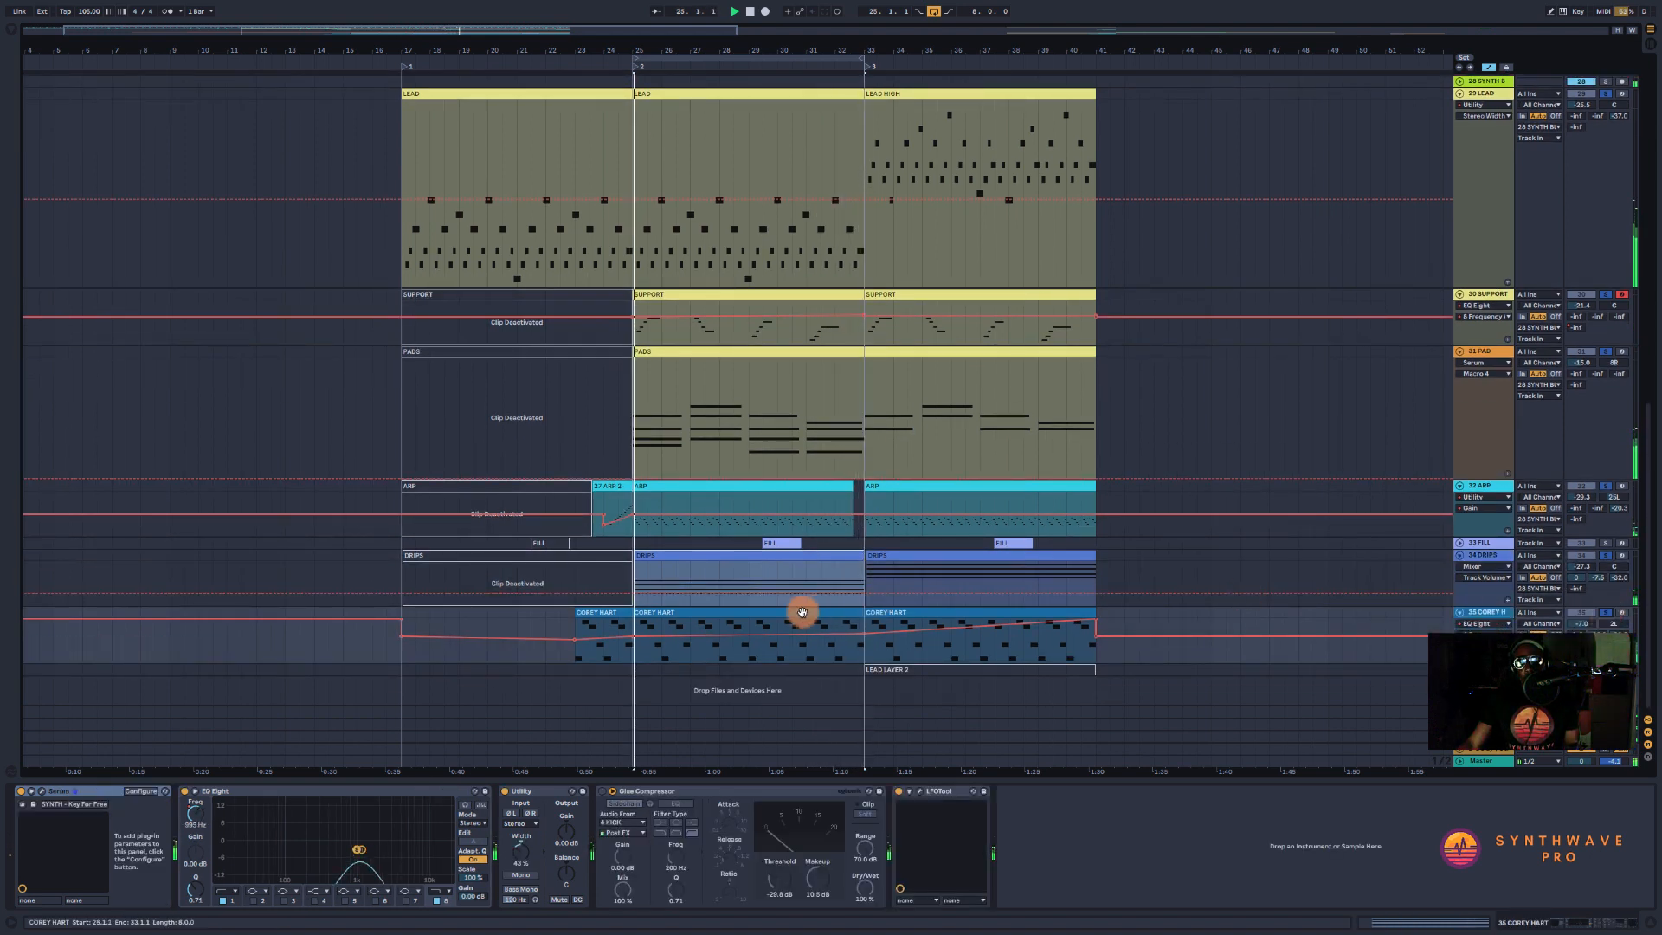
pyautogui.click(709, 618)
pyautogui.click(712, 613)
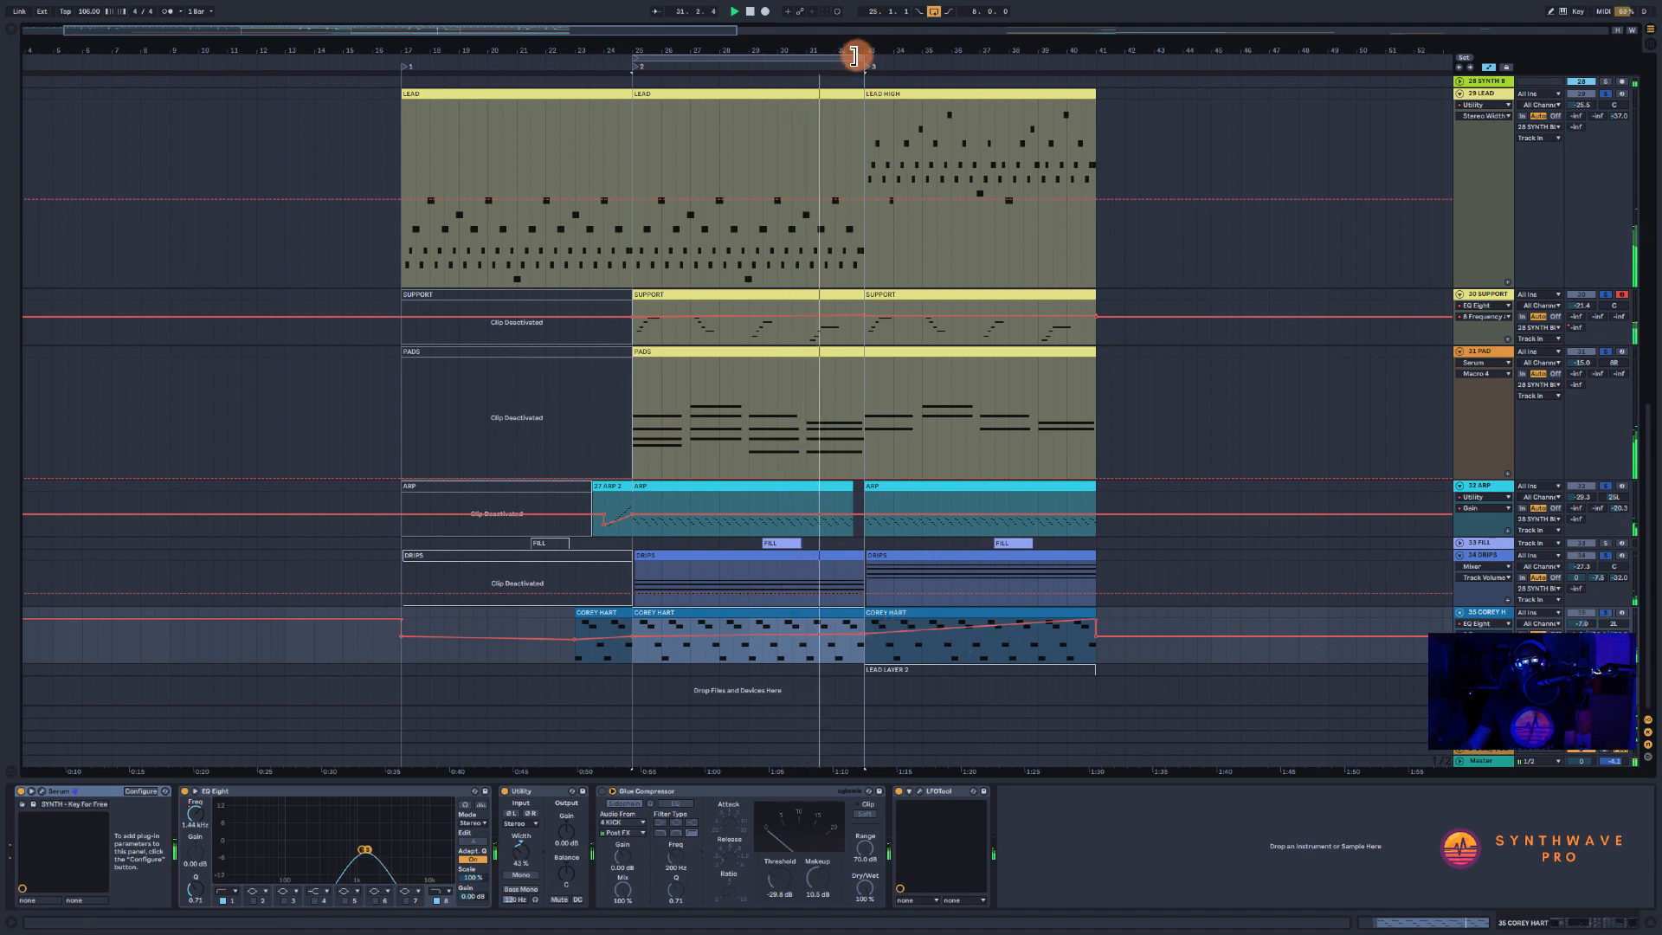
# - Move the playback loop from Section 2 to Section 3 and select the LEAD HIGH clip there
pyautogui.moveTo(864, 61); pyautogui.dragTo(1096, 60)
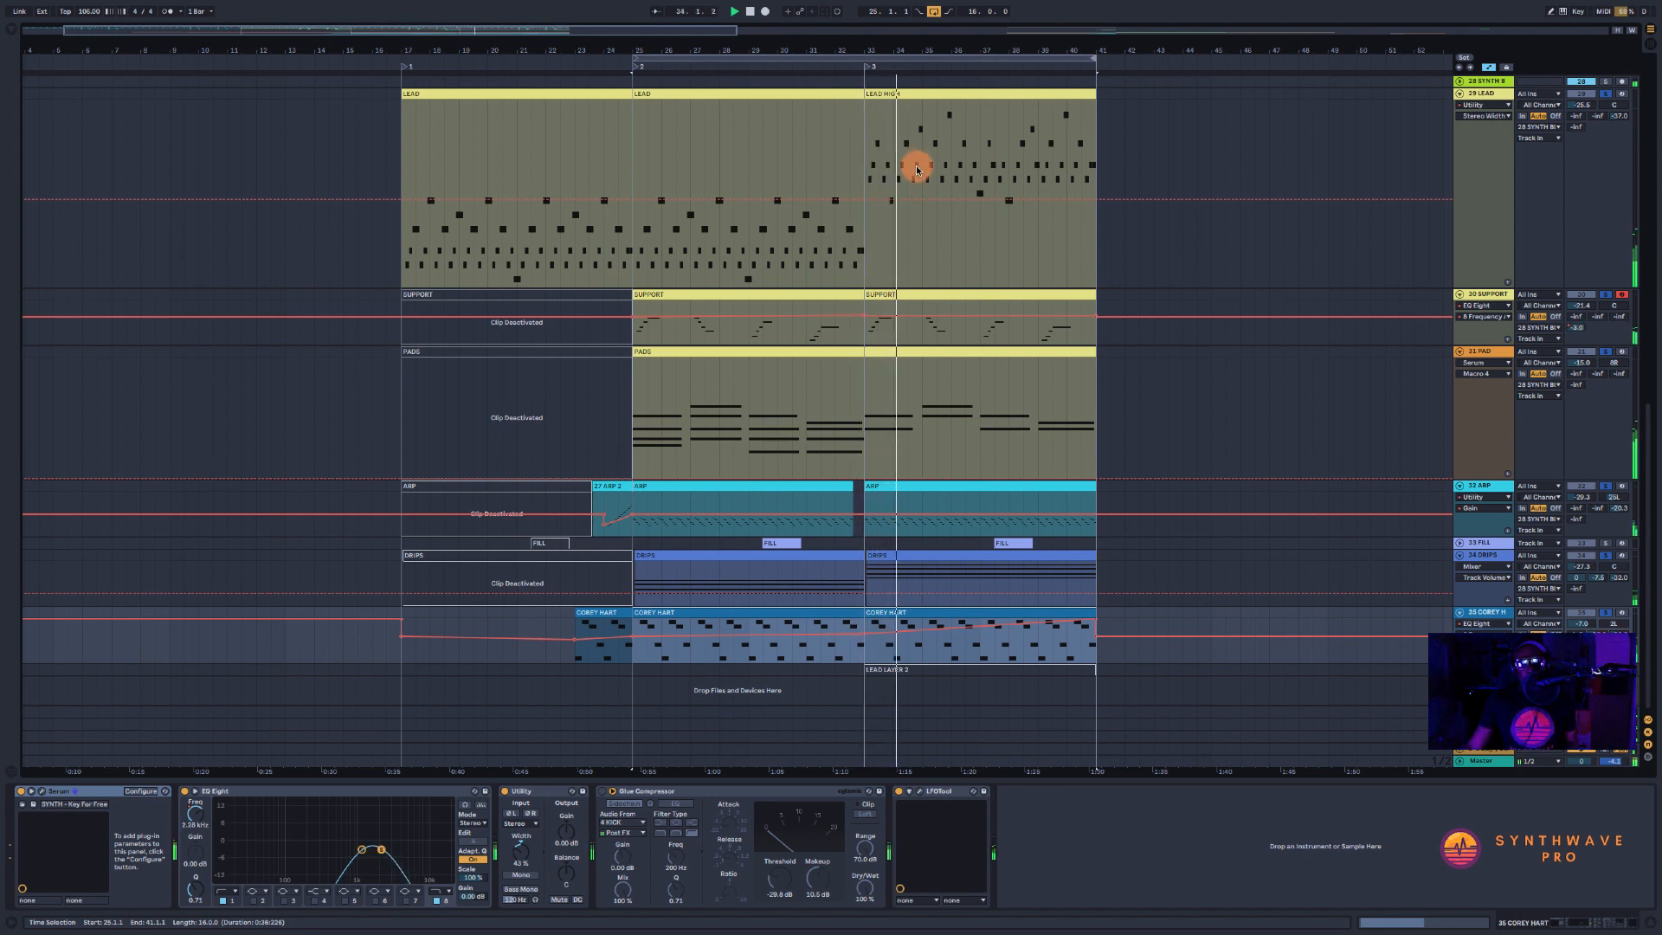
pyautogui.scroll(1, 1000, 334)
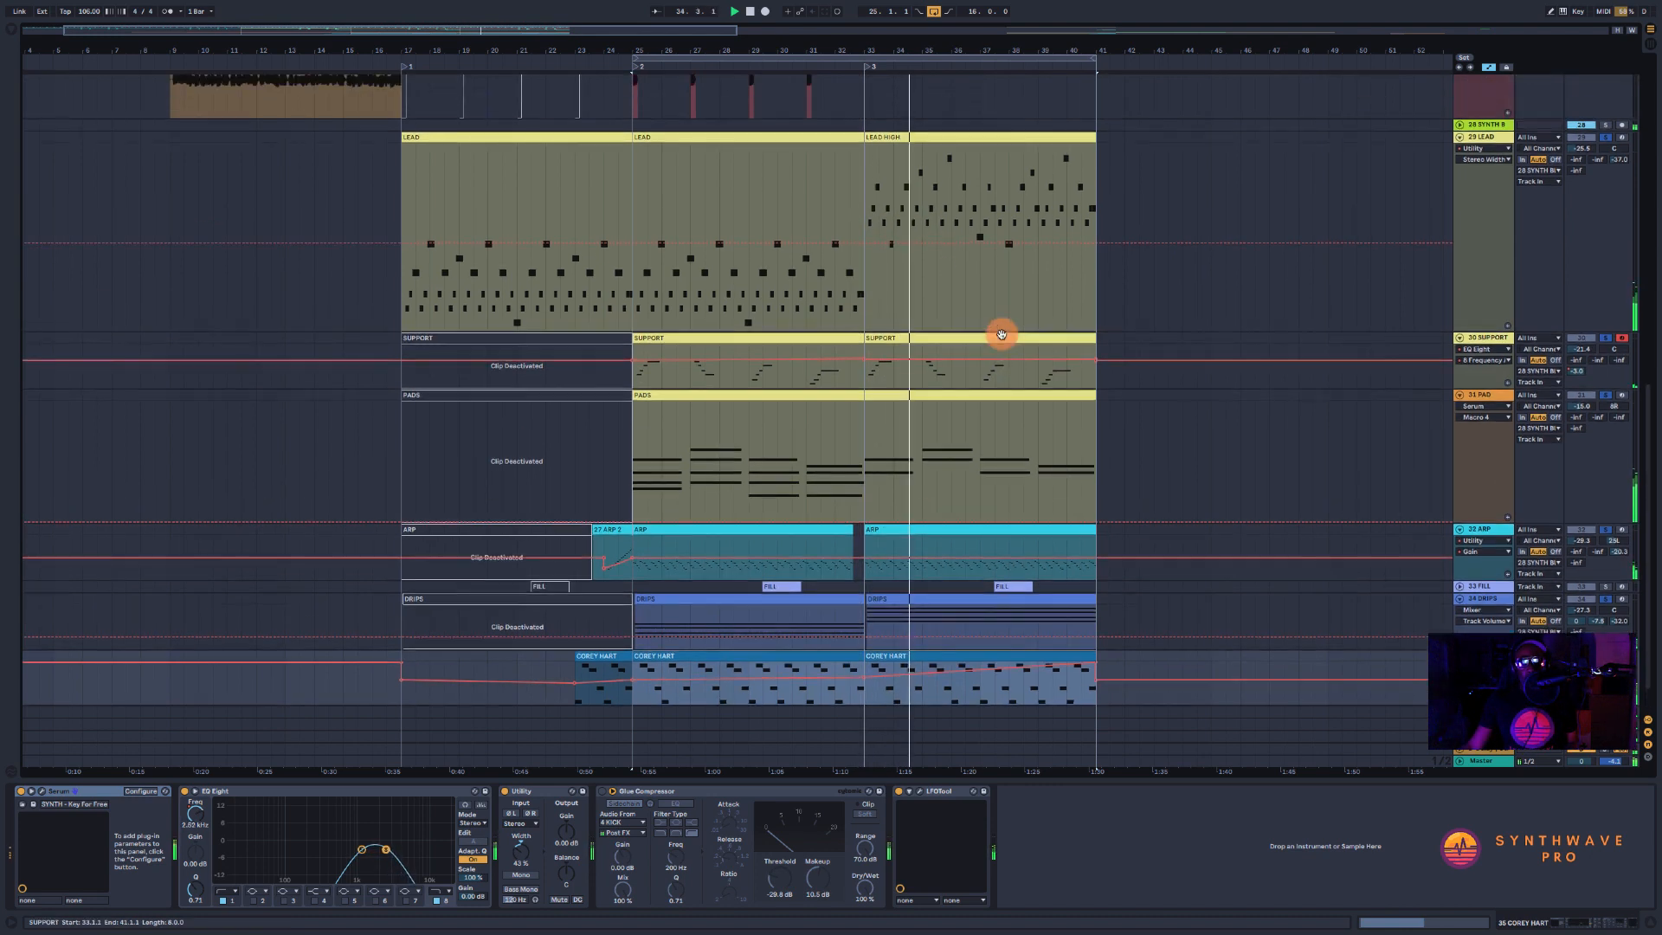
pyautogui.click(1496, 137)
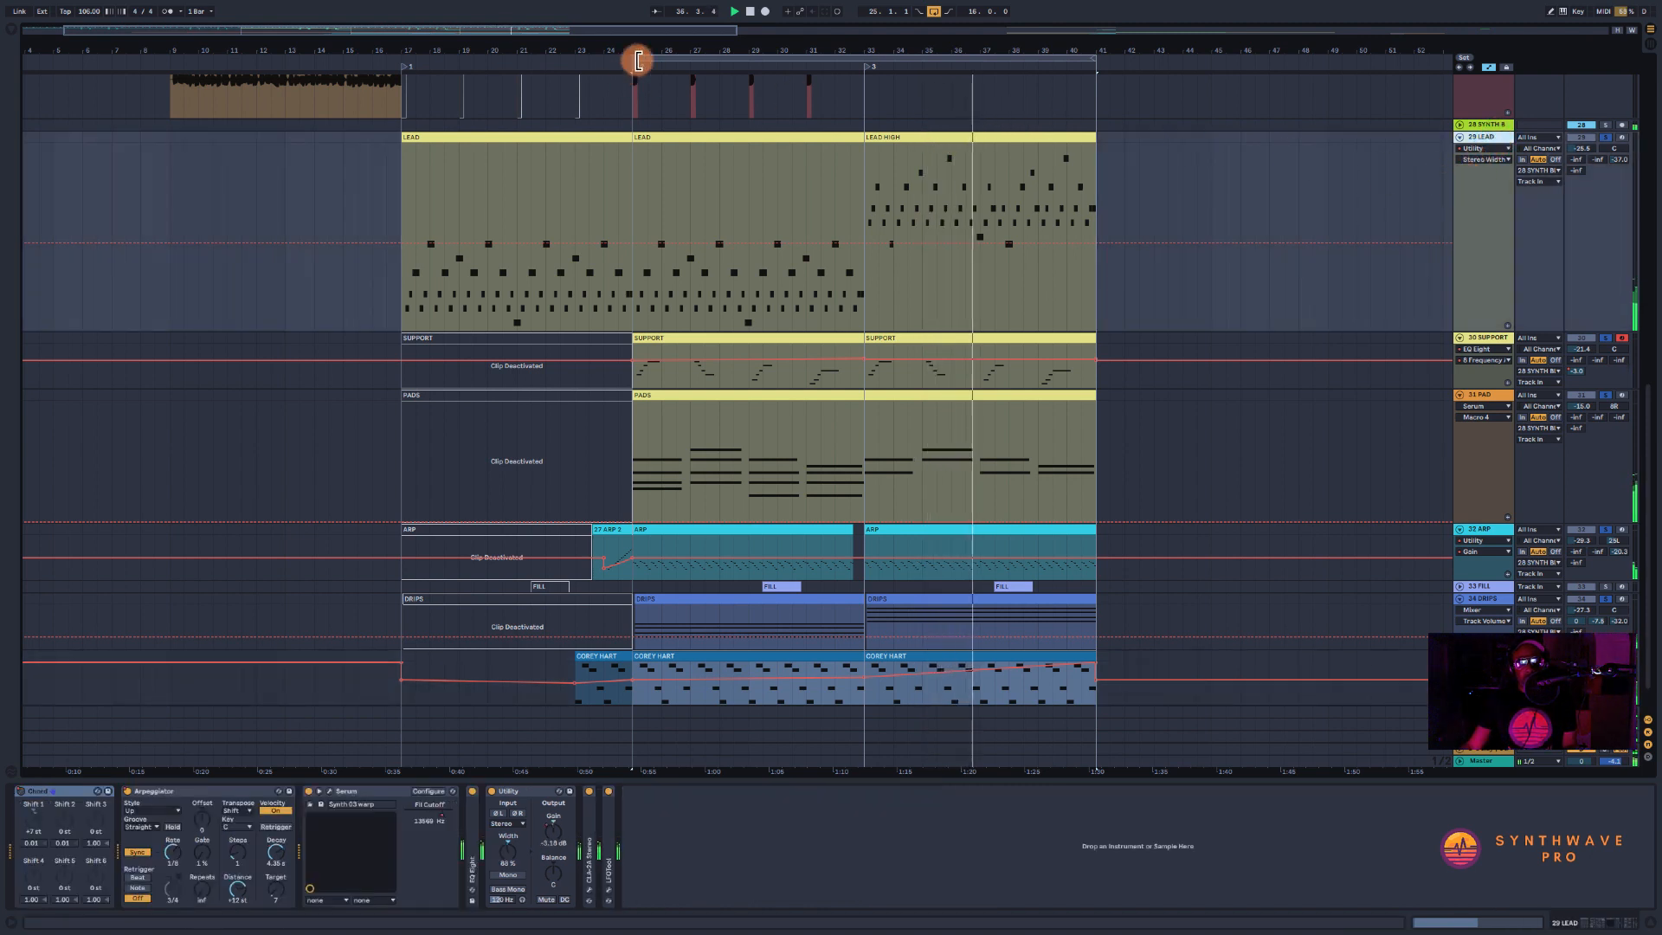
pyautogui.moveTo(635, 61); pyautogui.dragTo(911, 48)
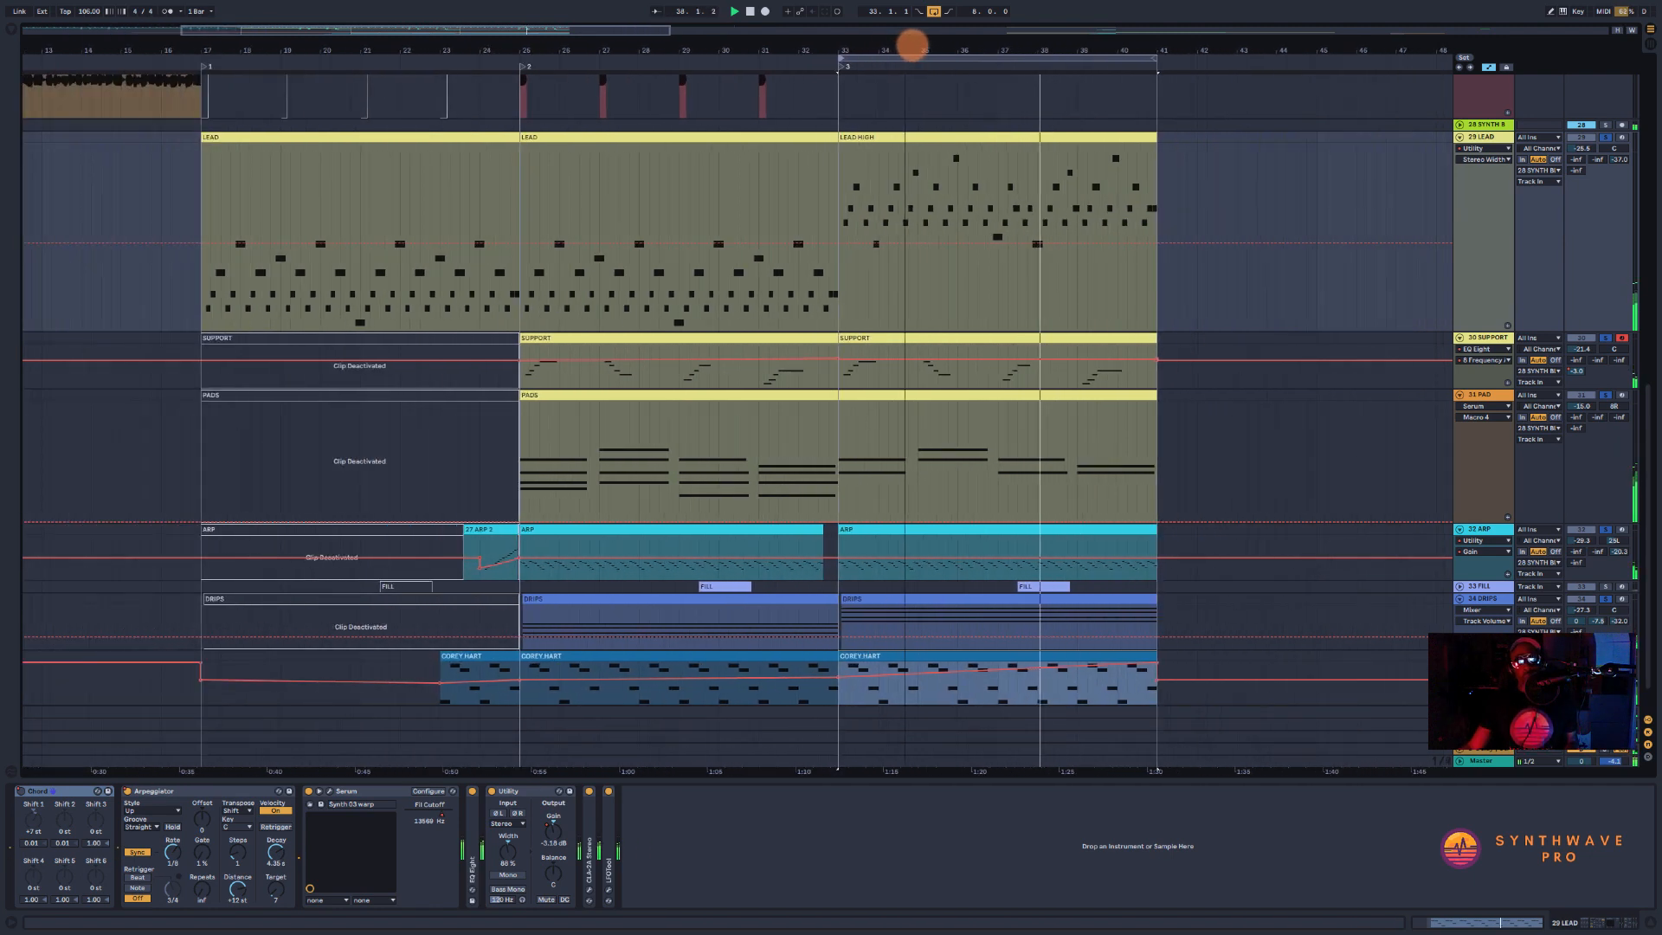
pyautogui.click(904, 136)
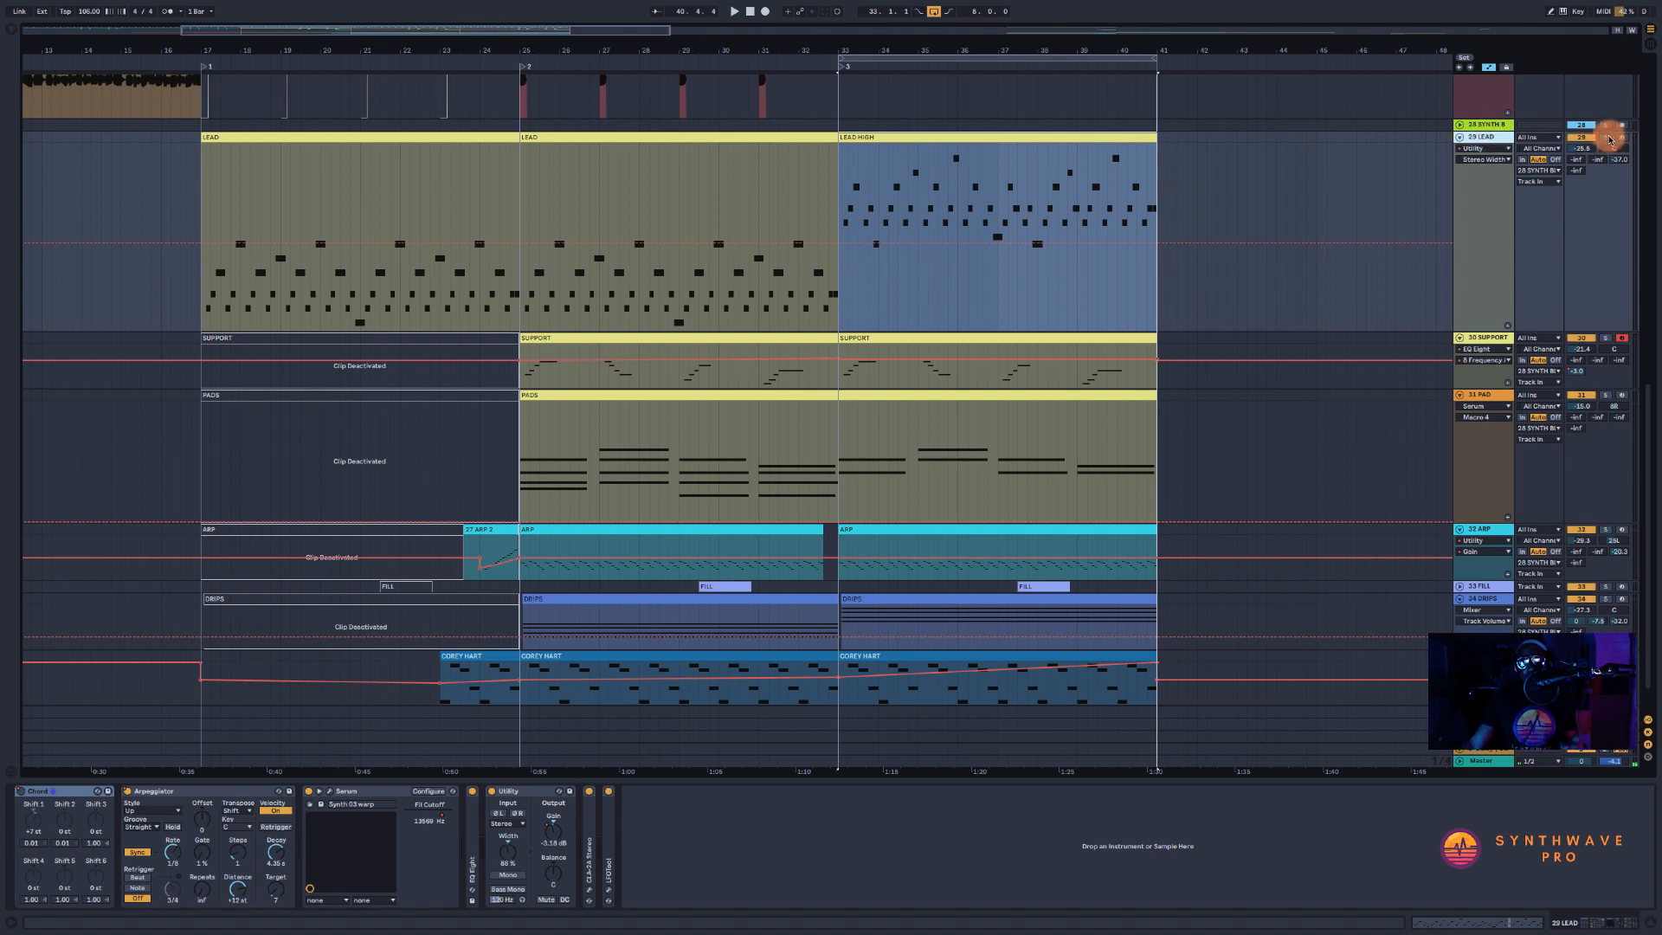
# - Compare the LEAD track's Section 2 clip with the LEAD HIGH clip and play the soloed lead from Section 3
pyautogui.click(758, 173)
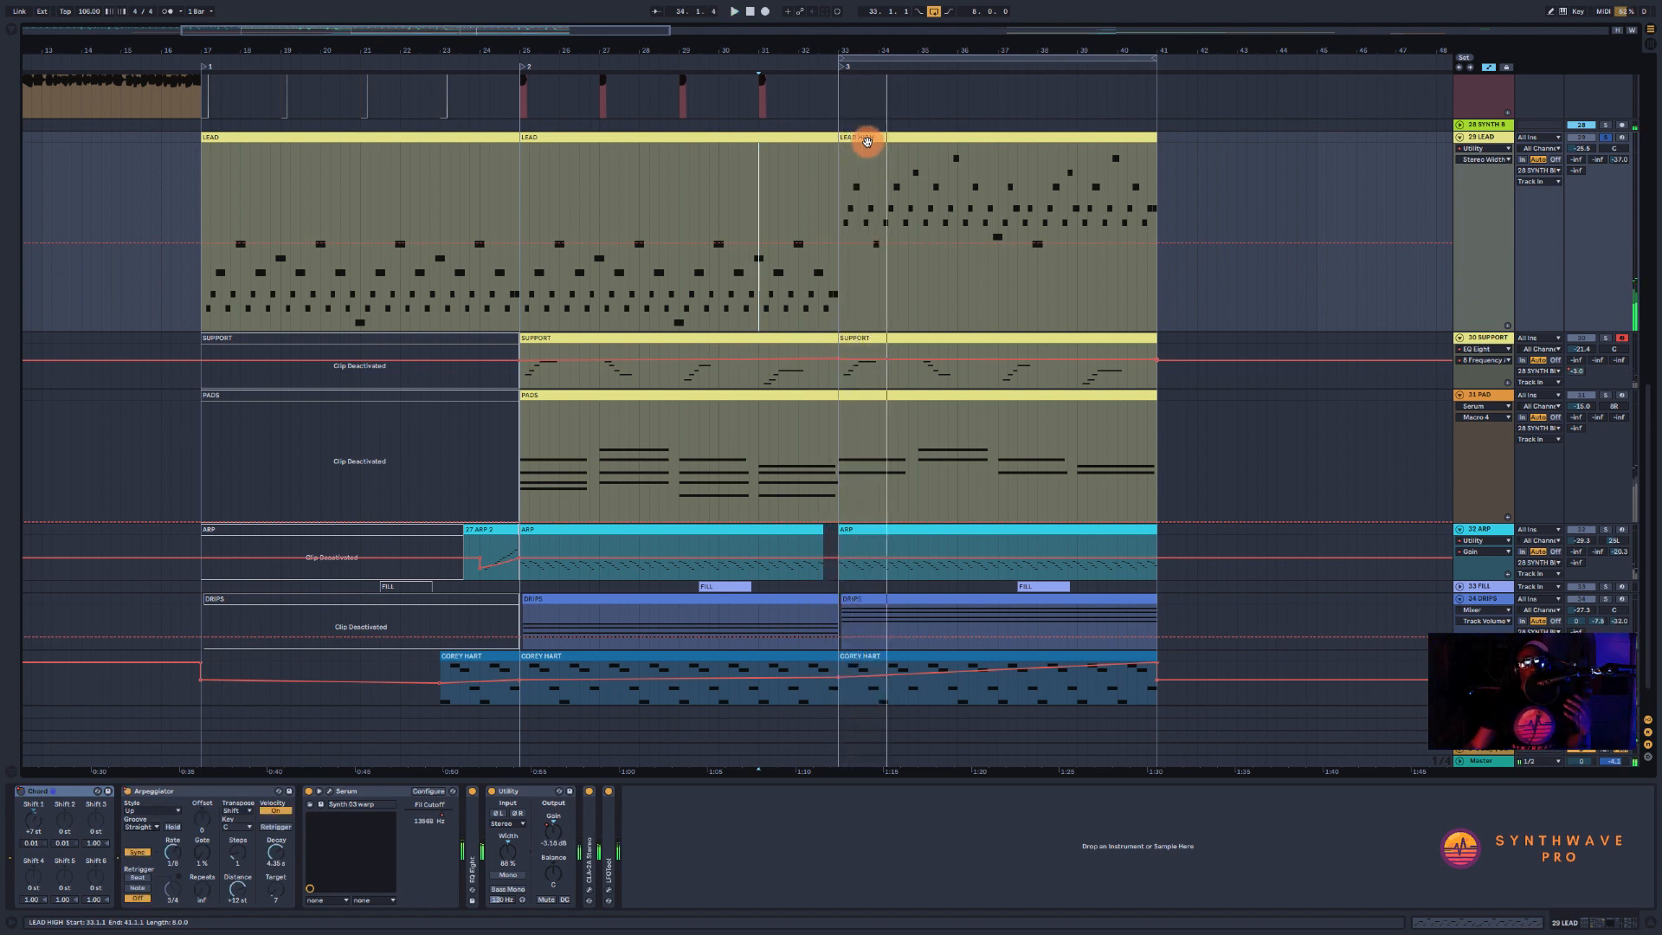
pyautogui.click(890, 140)
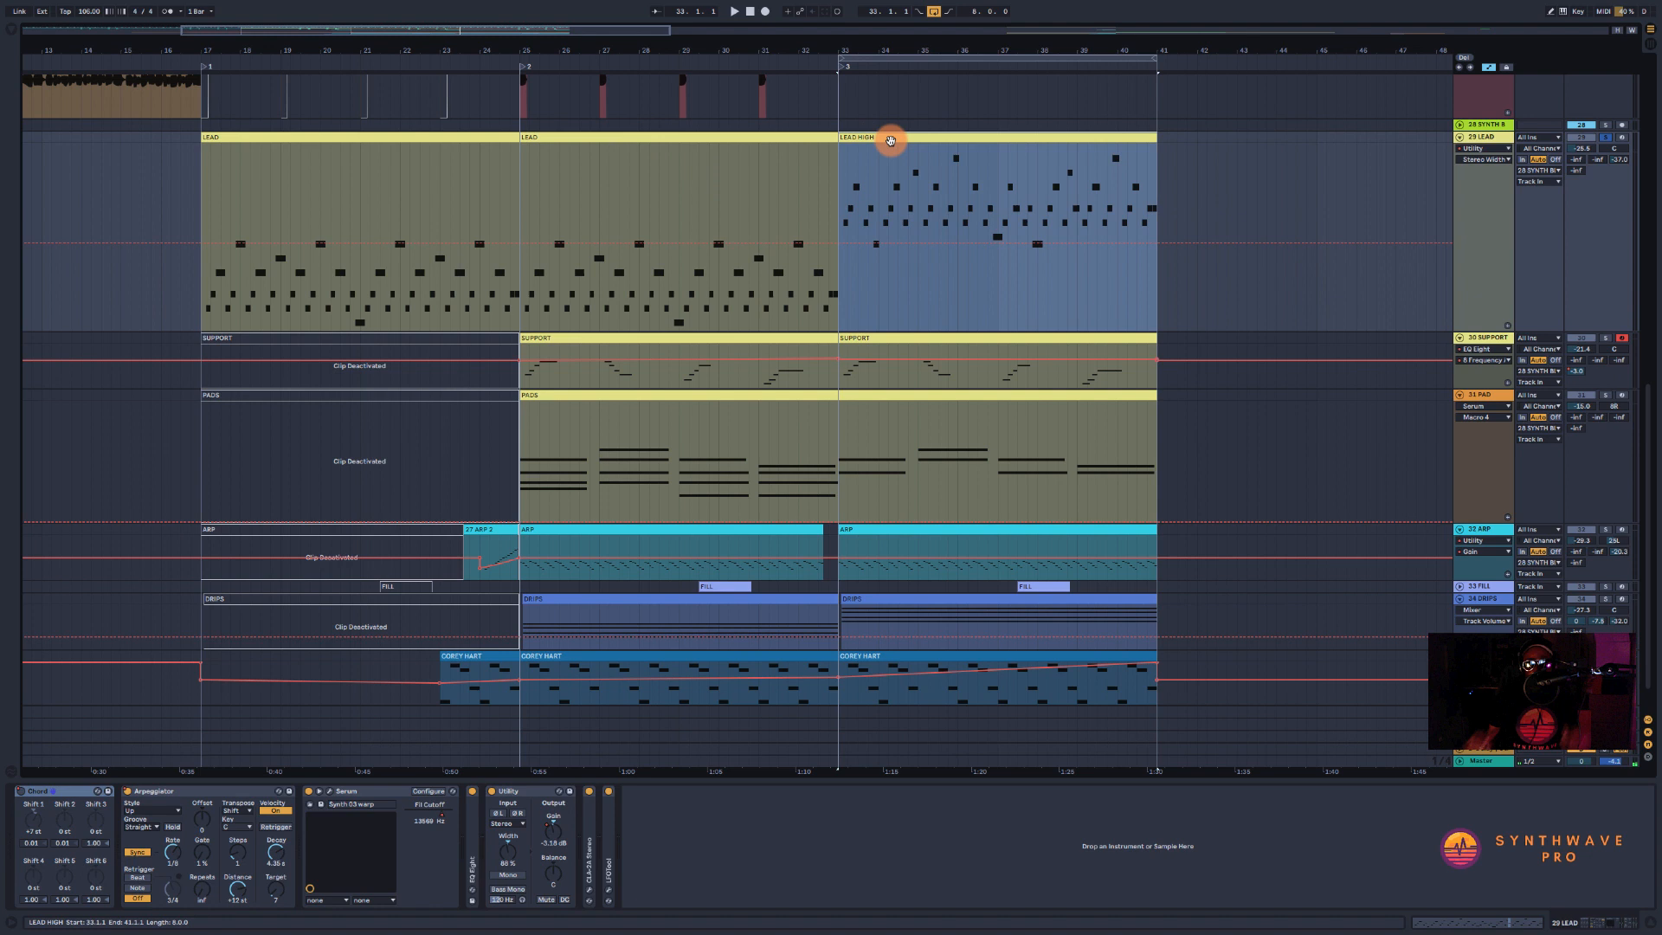
pyautogui.click(758, 141)
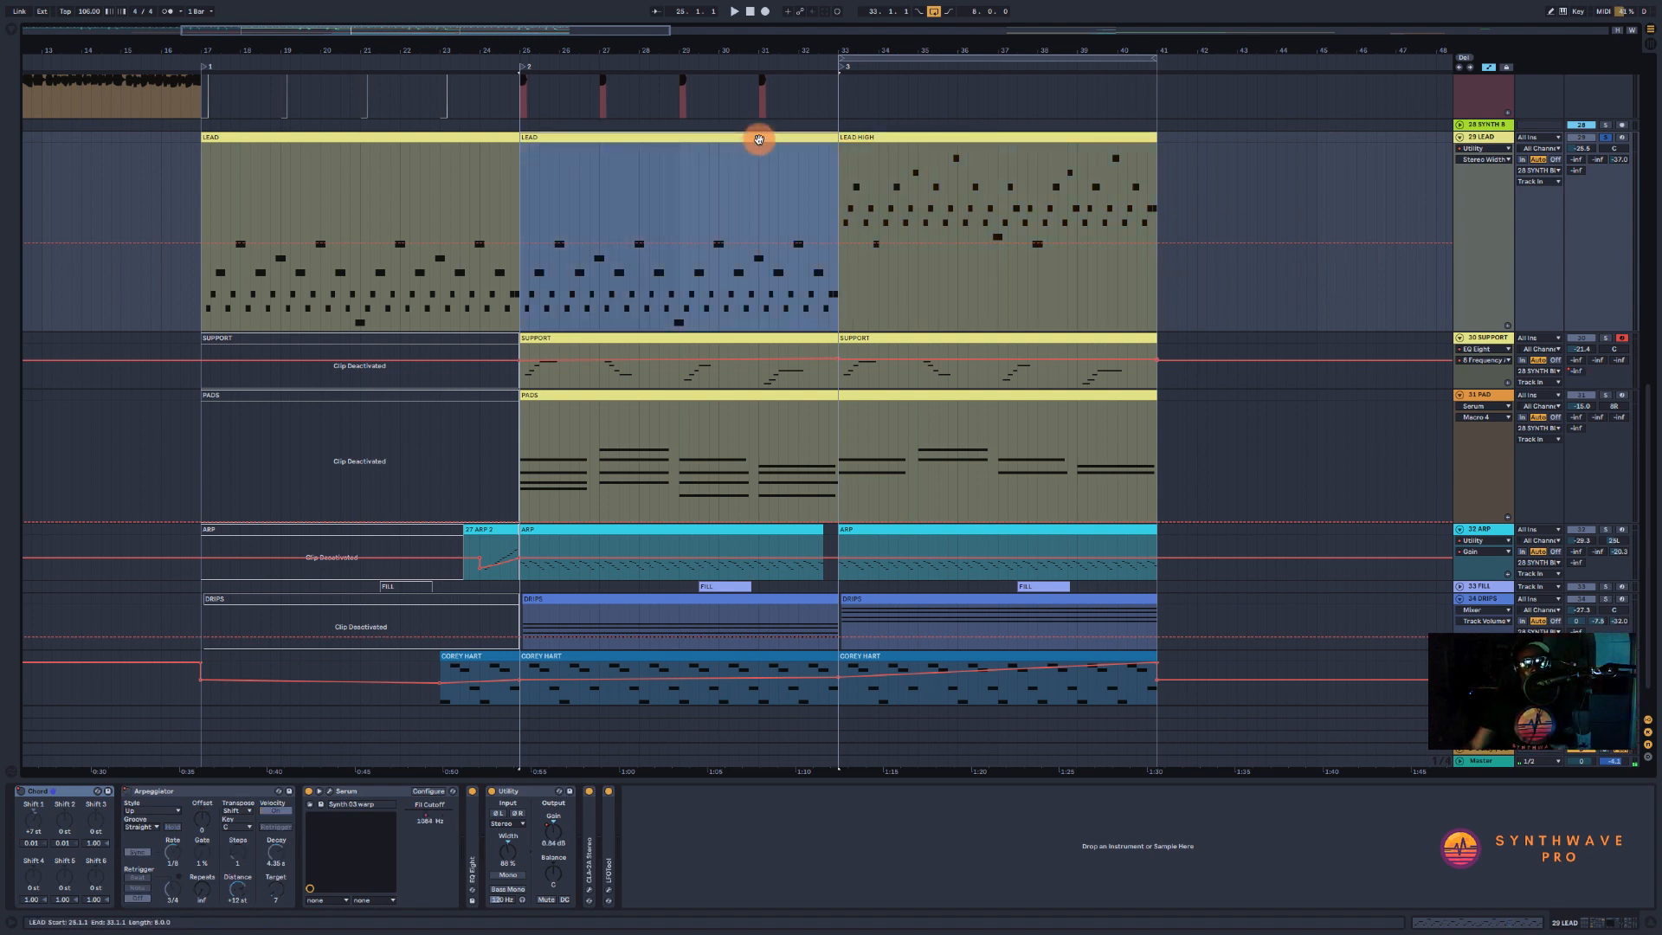
pyautogui.click(859, 136)
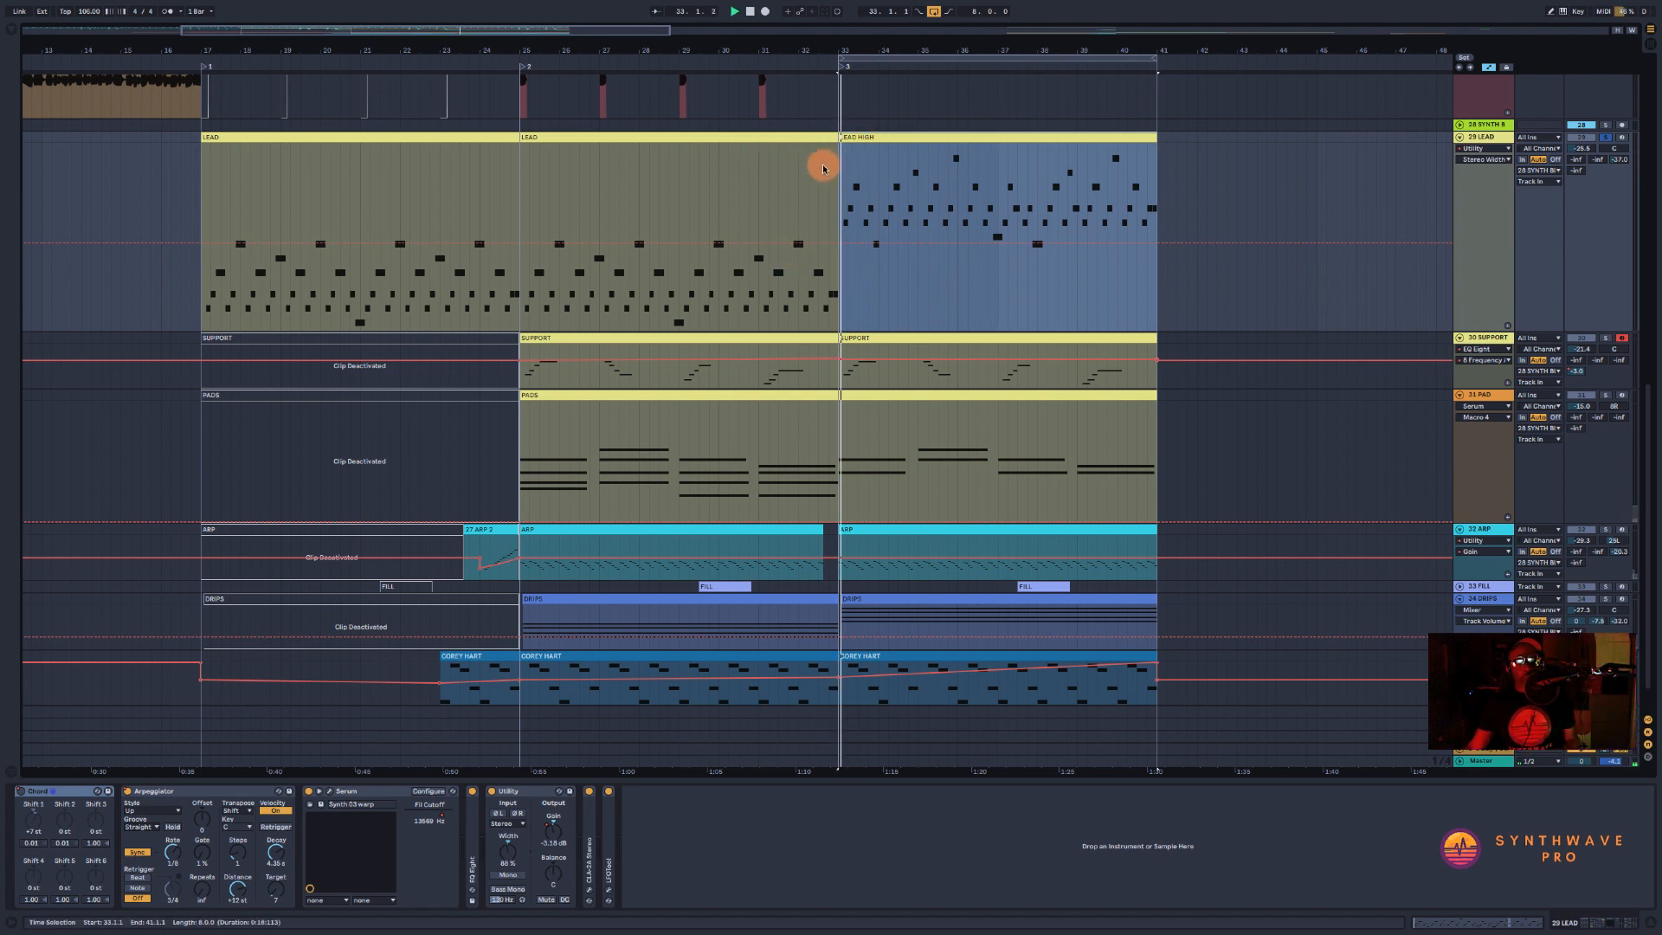
pyautogui.press('space')
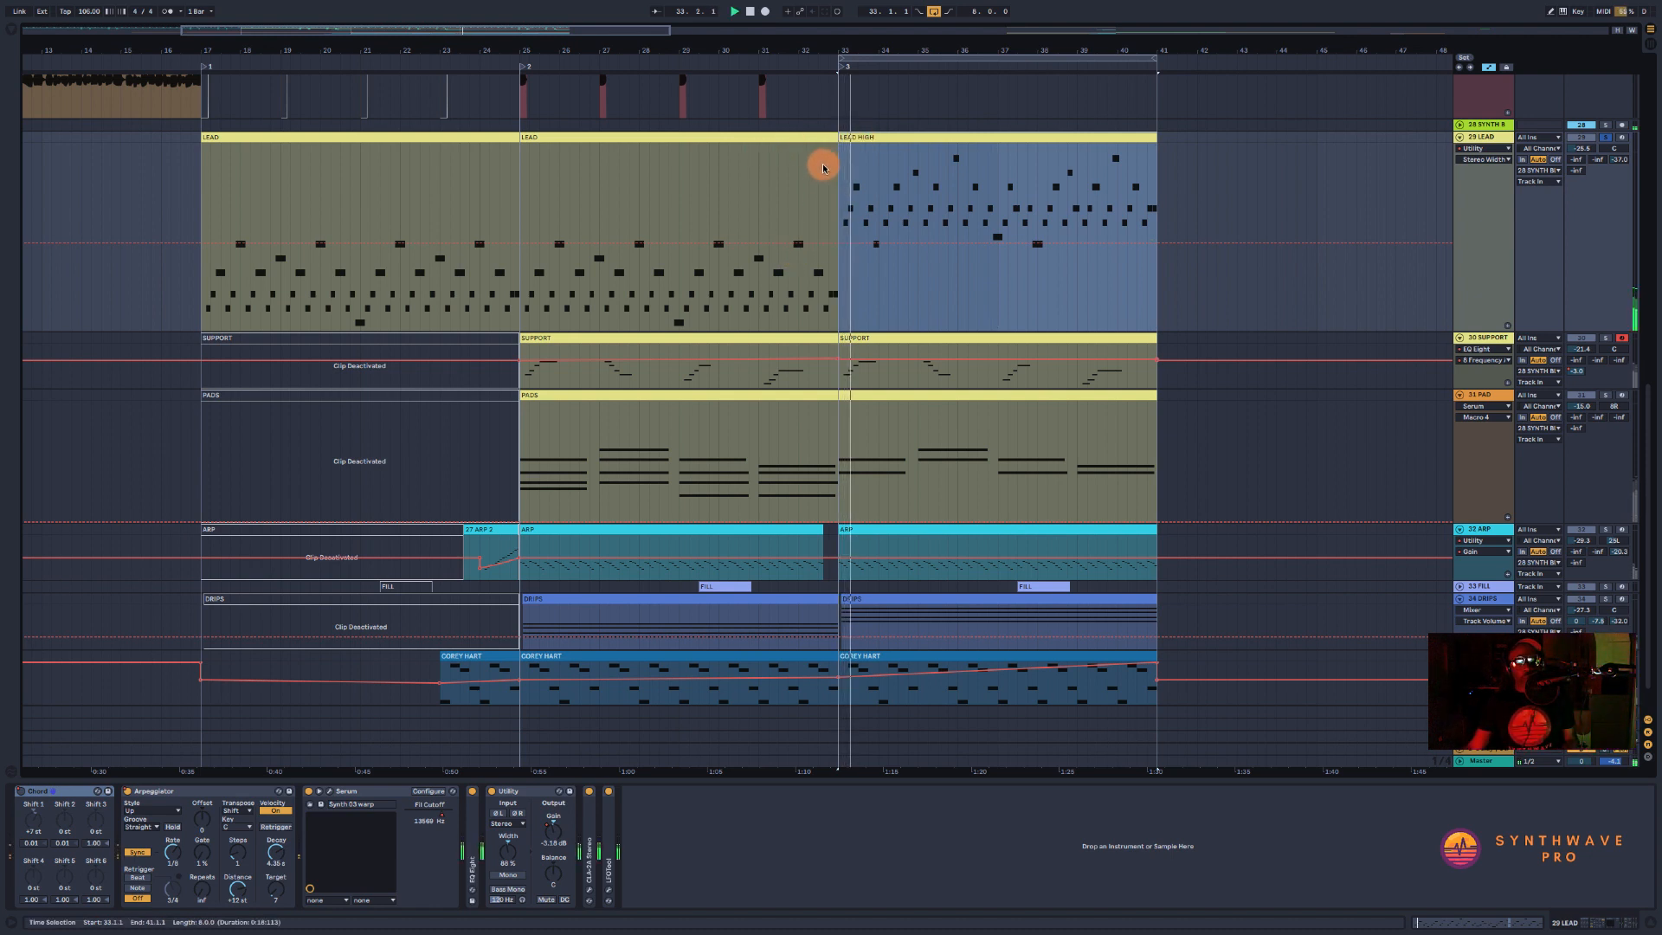
pyautogui.click(759, 160)
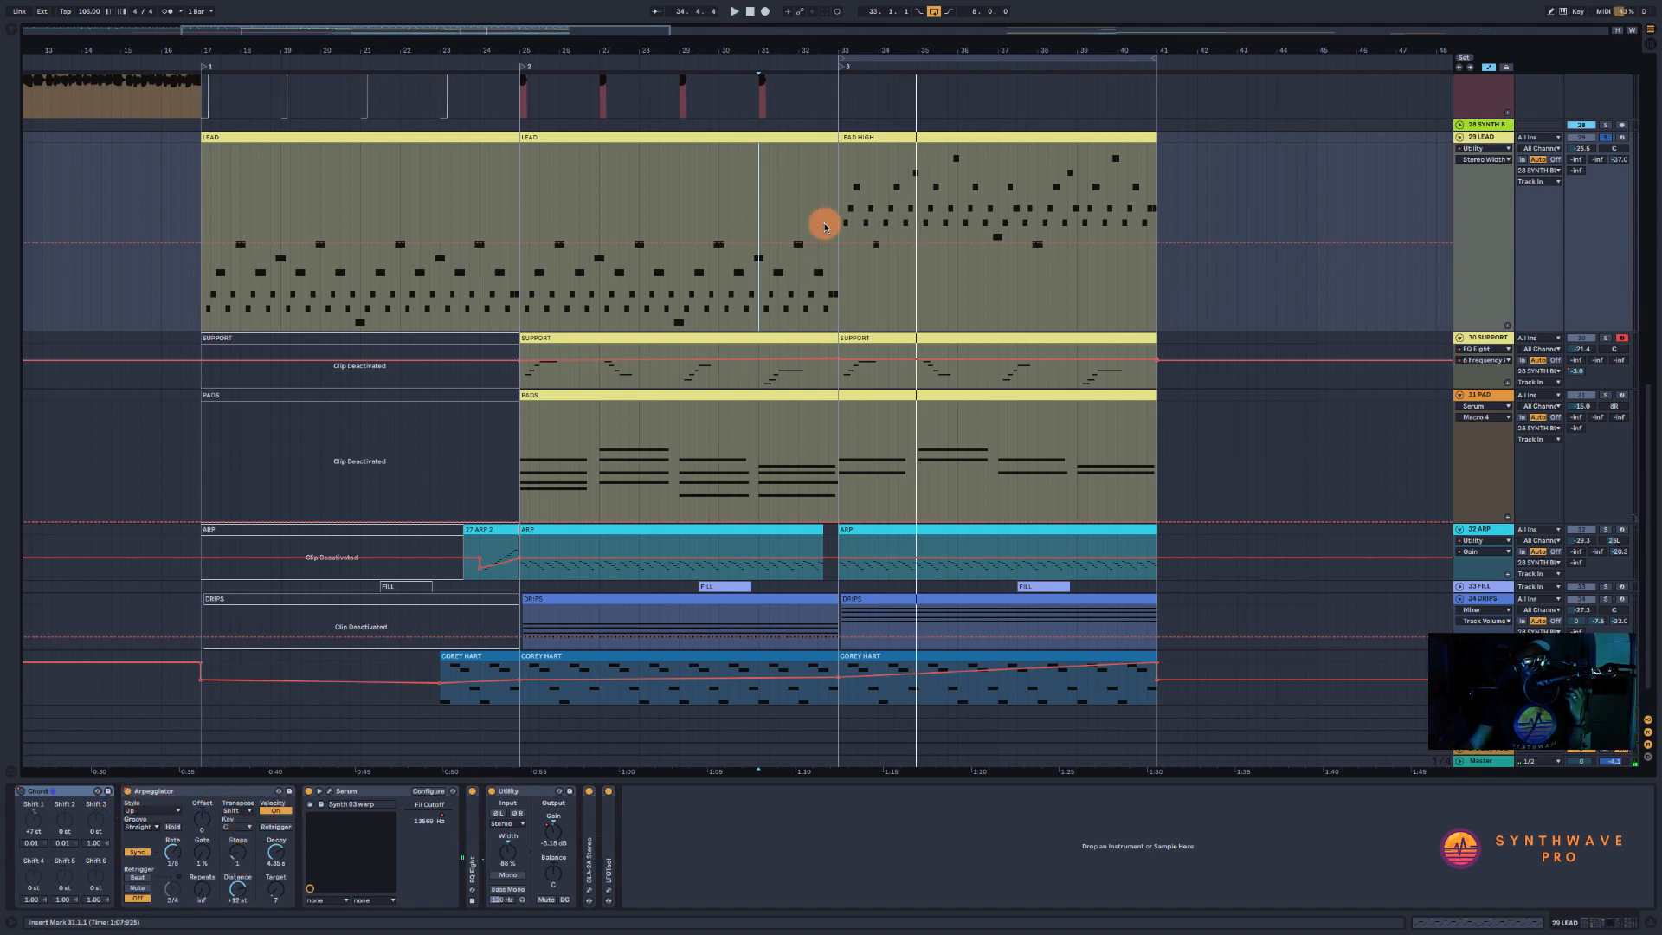
# - Play the LEAD HIGH clip from the start of Section 3 and show the Arpeggiator's transpose steps automation on the LEAD track
pyautogui.click(861, 141)
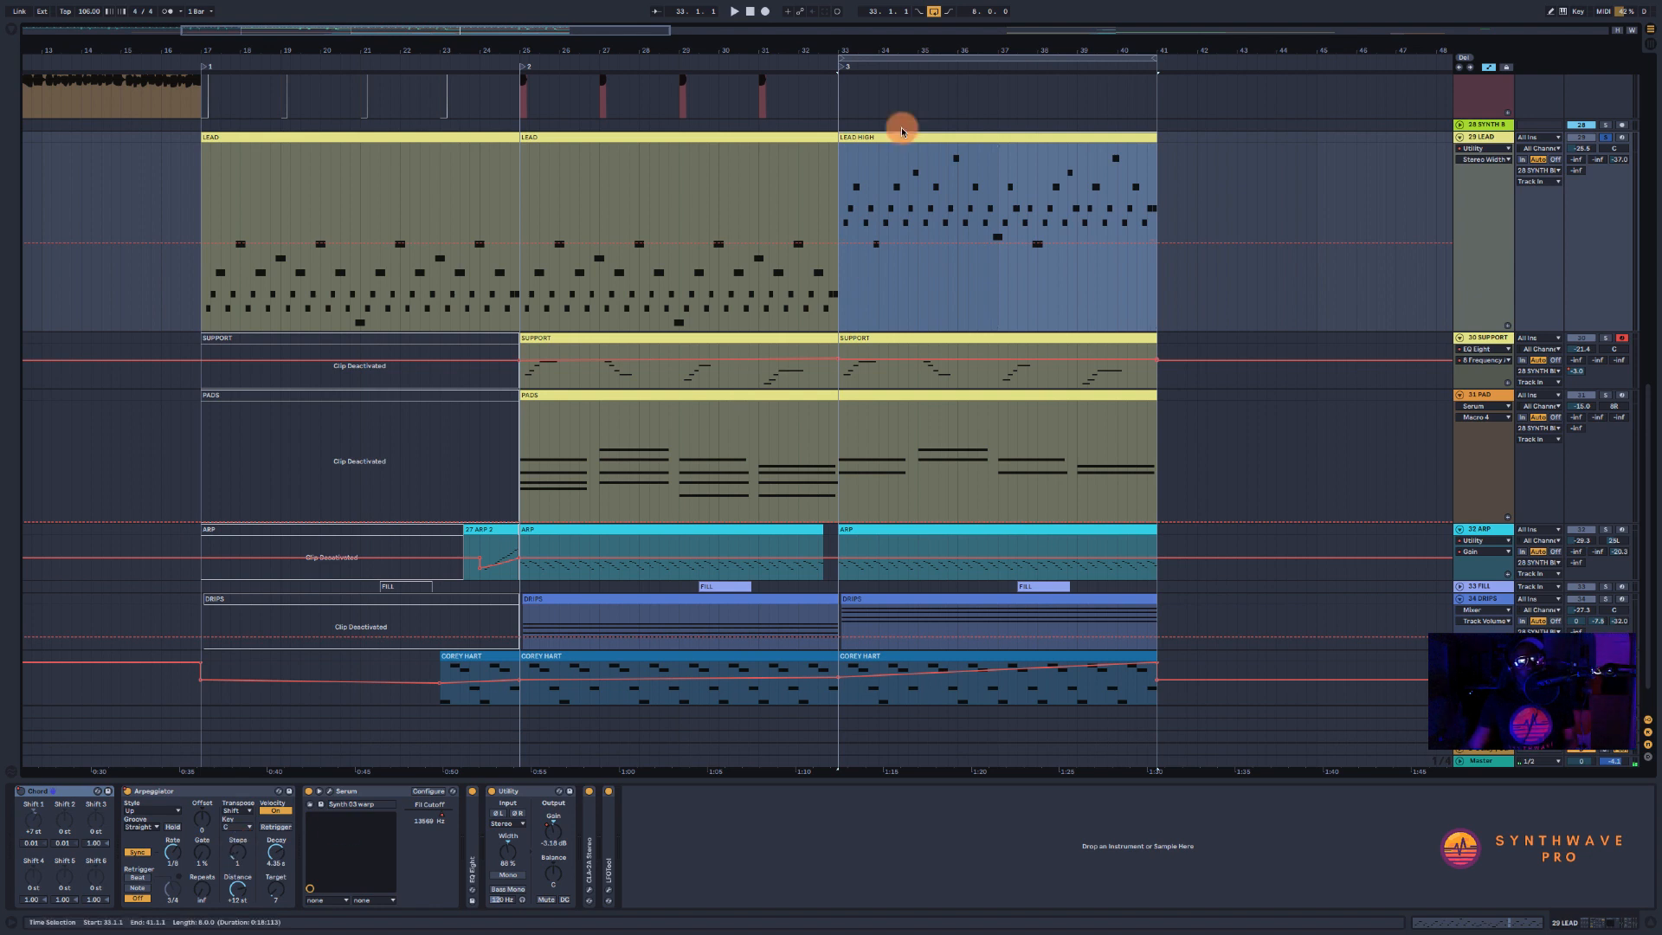
pyautogui.click(842, 167)
pyautogui.press('space')
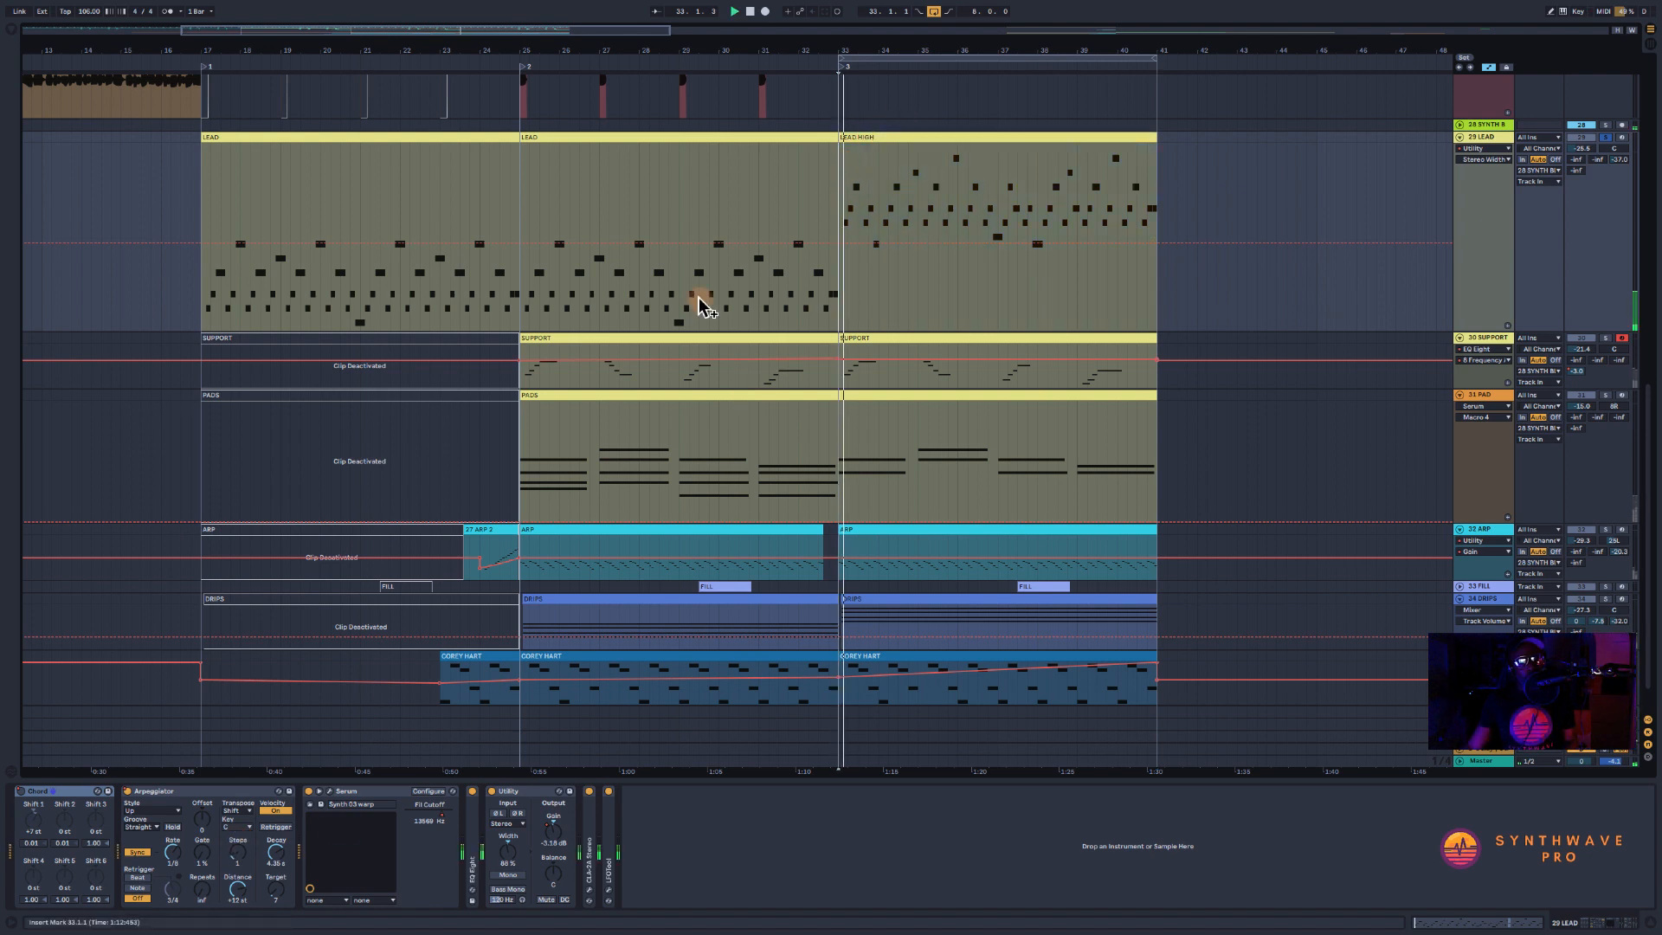
pyautogui.click(235, 859)
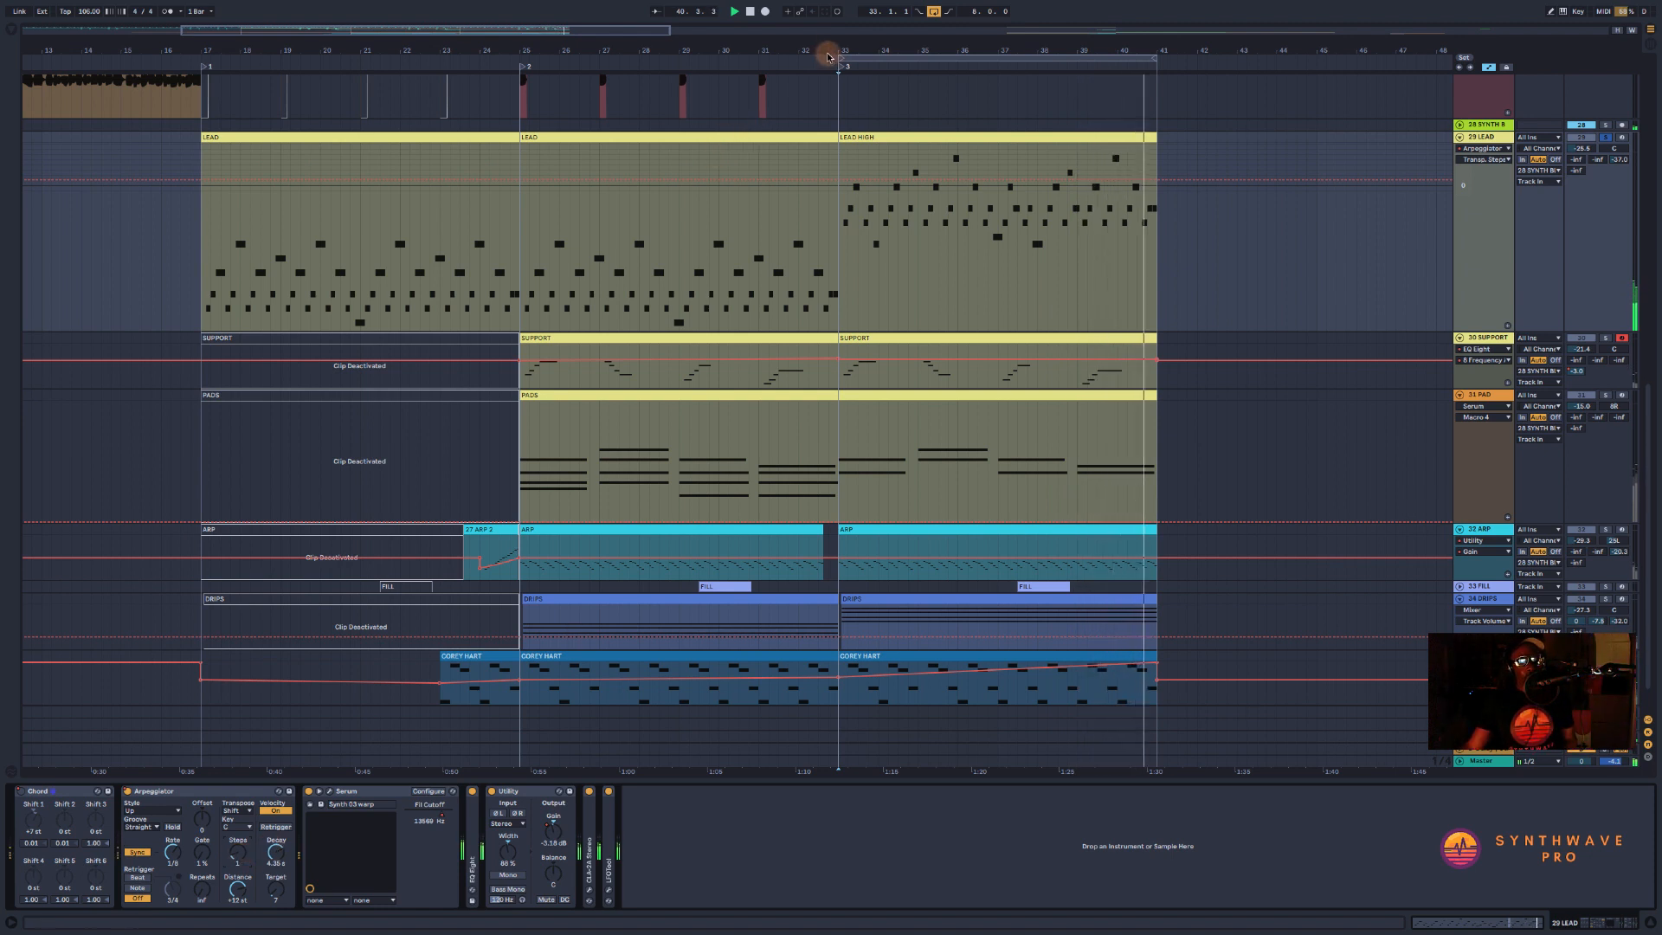
# - Extend the playback loop back to the start of Section 2, select the LEAD track's Chord device, and start playback
pyautogui.moveTo(838, 56); pyautogui.dragTo(523, 63)
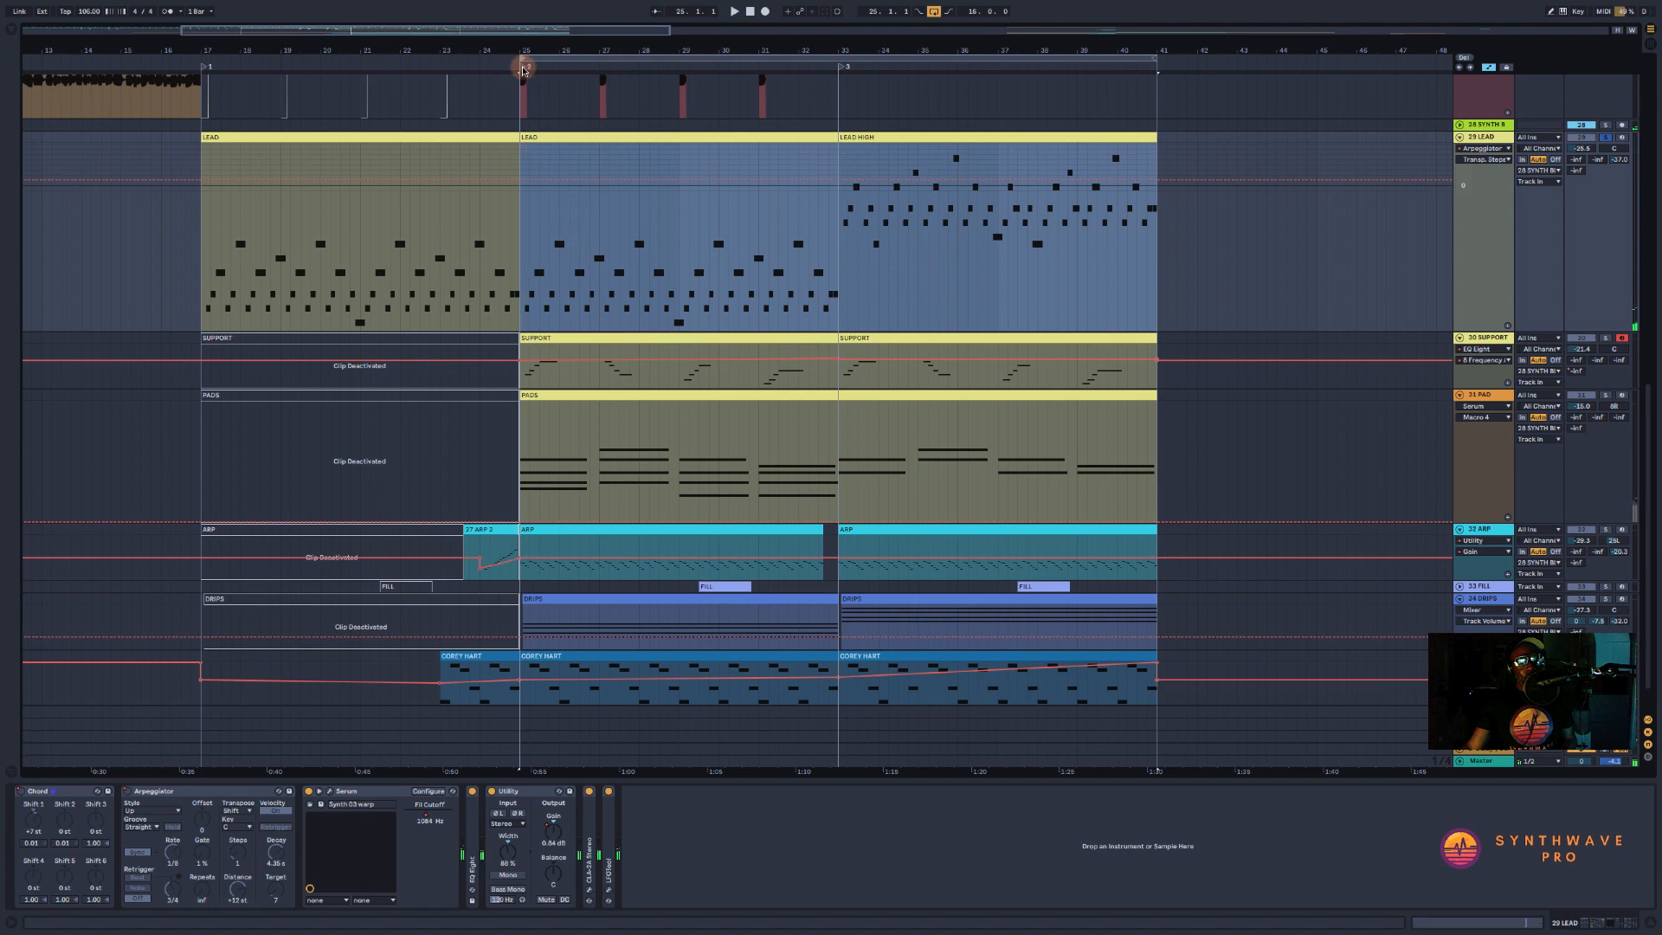
pyautogui.click(52, 793)
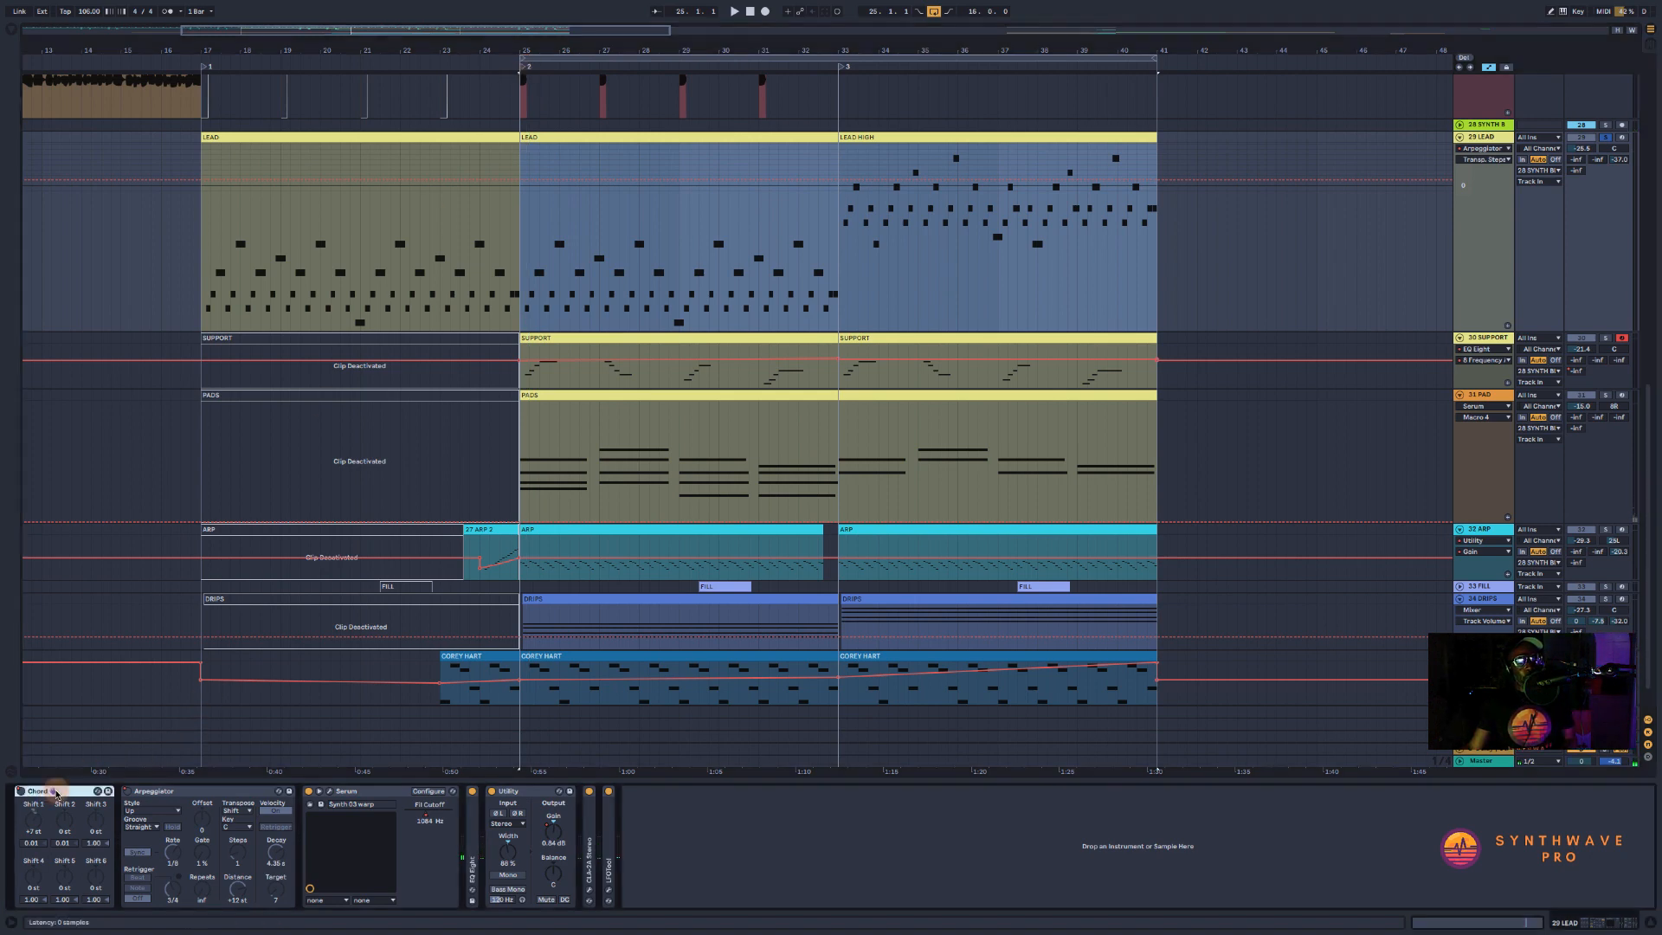
pyautogui.press('space')
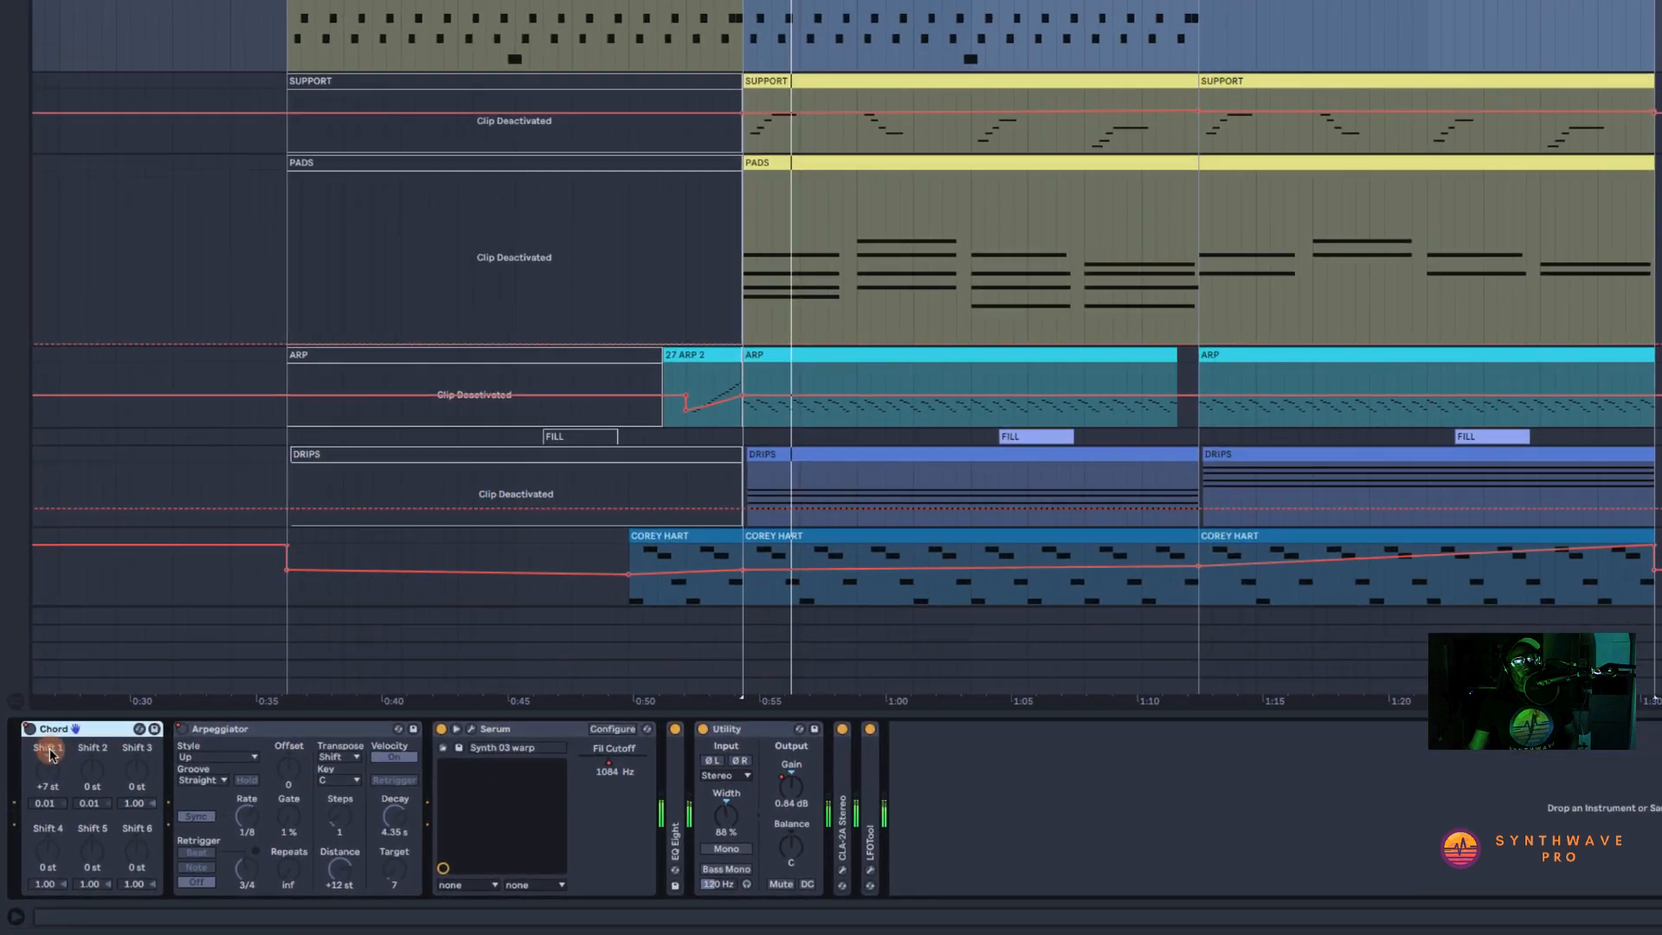
# - Audition the LEAD track's Chord device by toggling it on and off, and re-enable its overridden automation
pyautogui.click(21, 791)
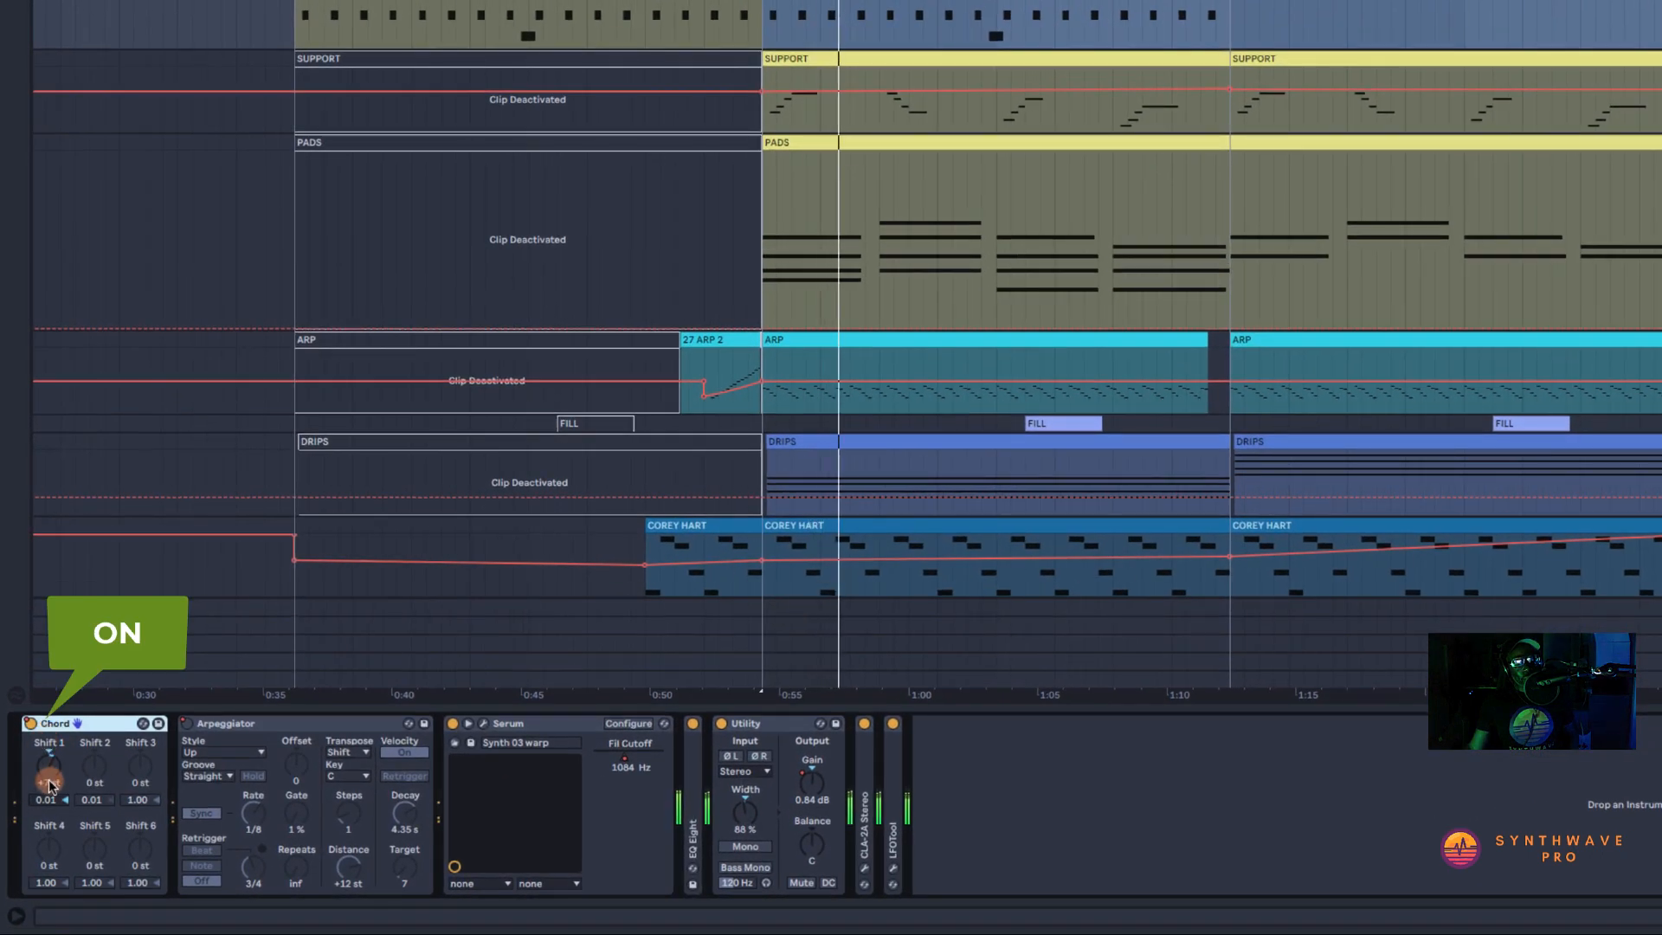
pyautogui.click(30, 724)
pyautogui.click(30, 724)
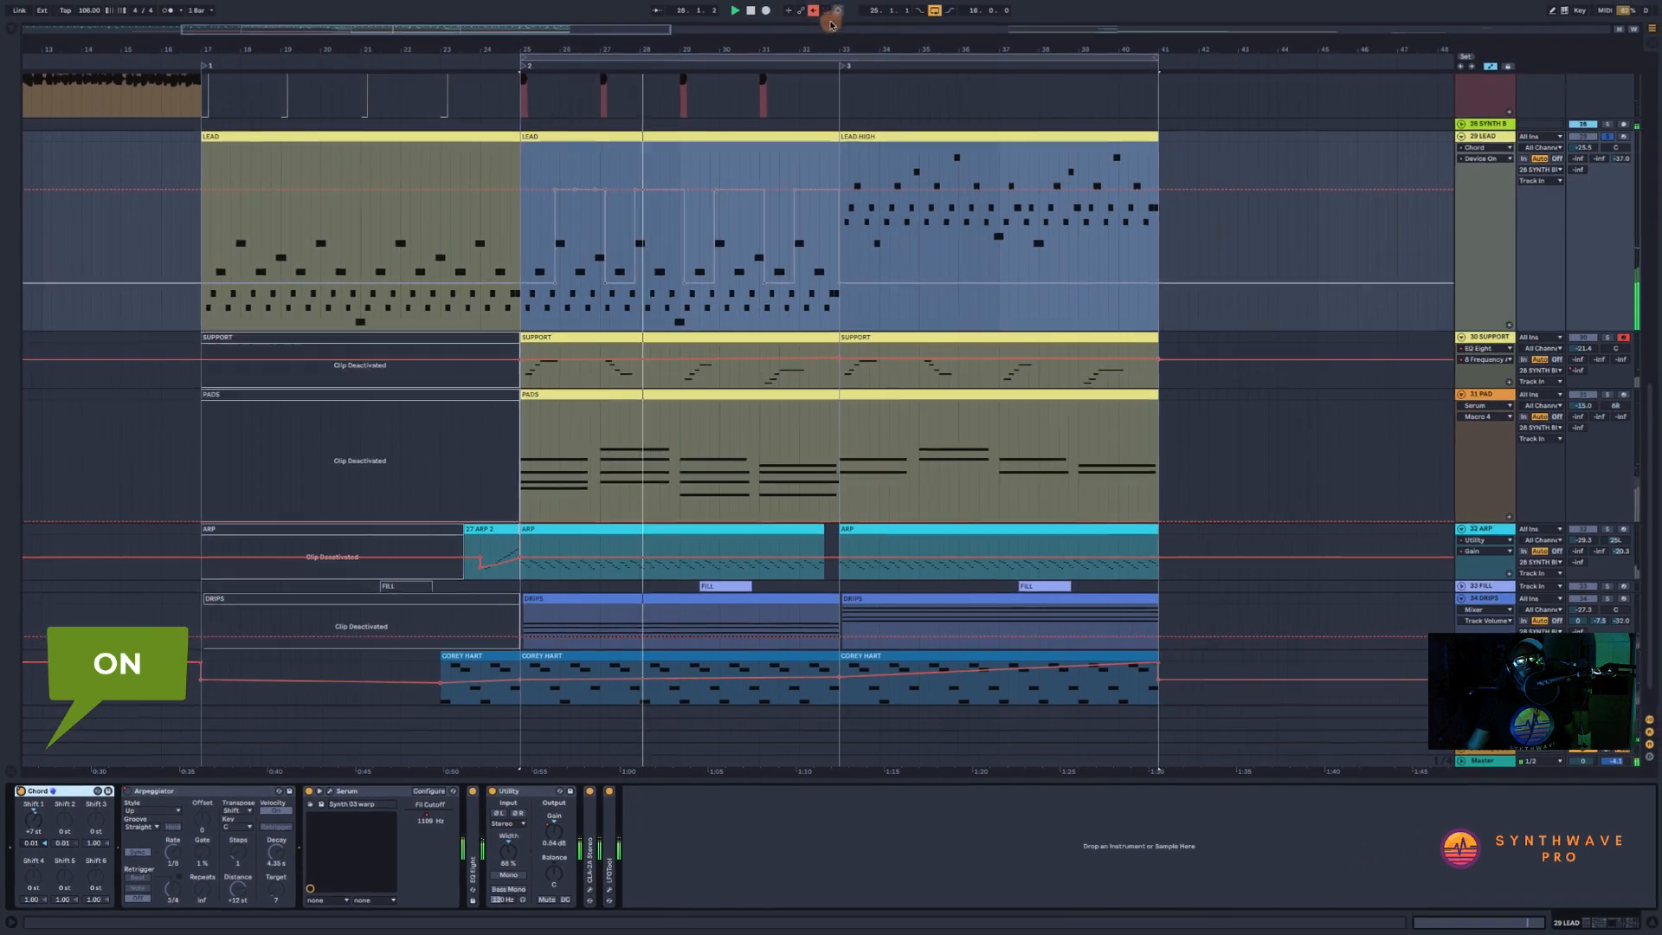
pyautogui.click(814, 12)
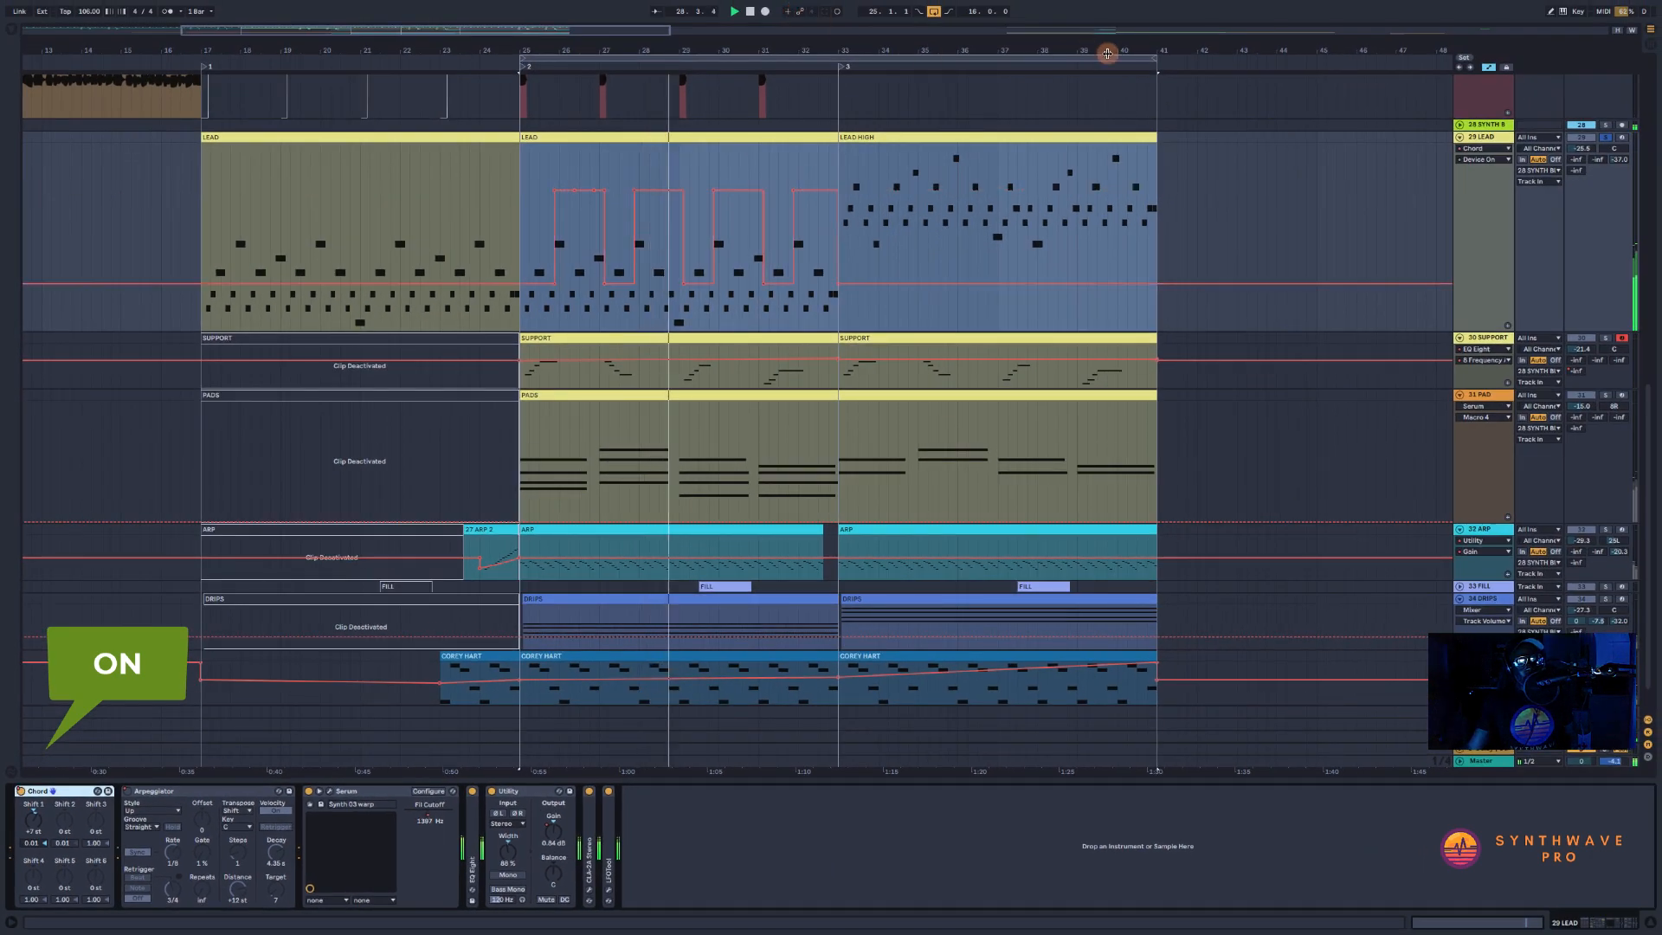
# - Limit the playback loop to Section 2, play the LEAD track with its Arpeggiator selected, and unsolo it
pyautogui.moveTo(1147, 56); pyautogui.dragTo(837, 58)
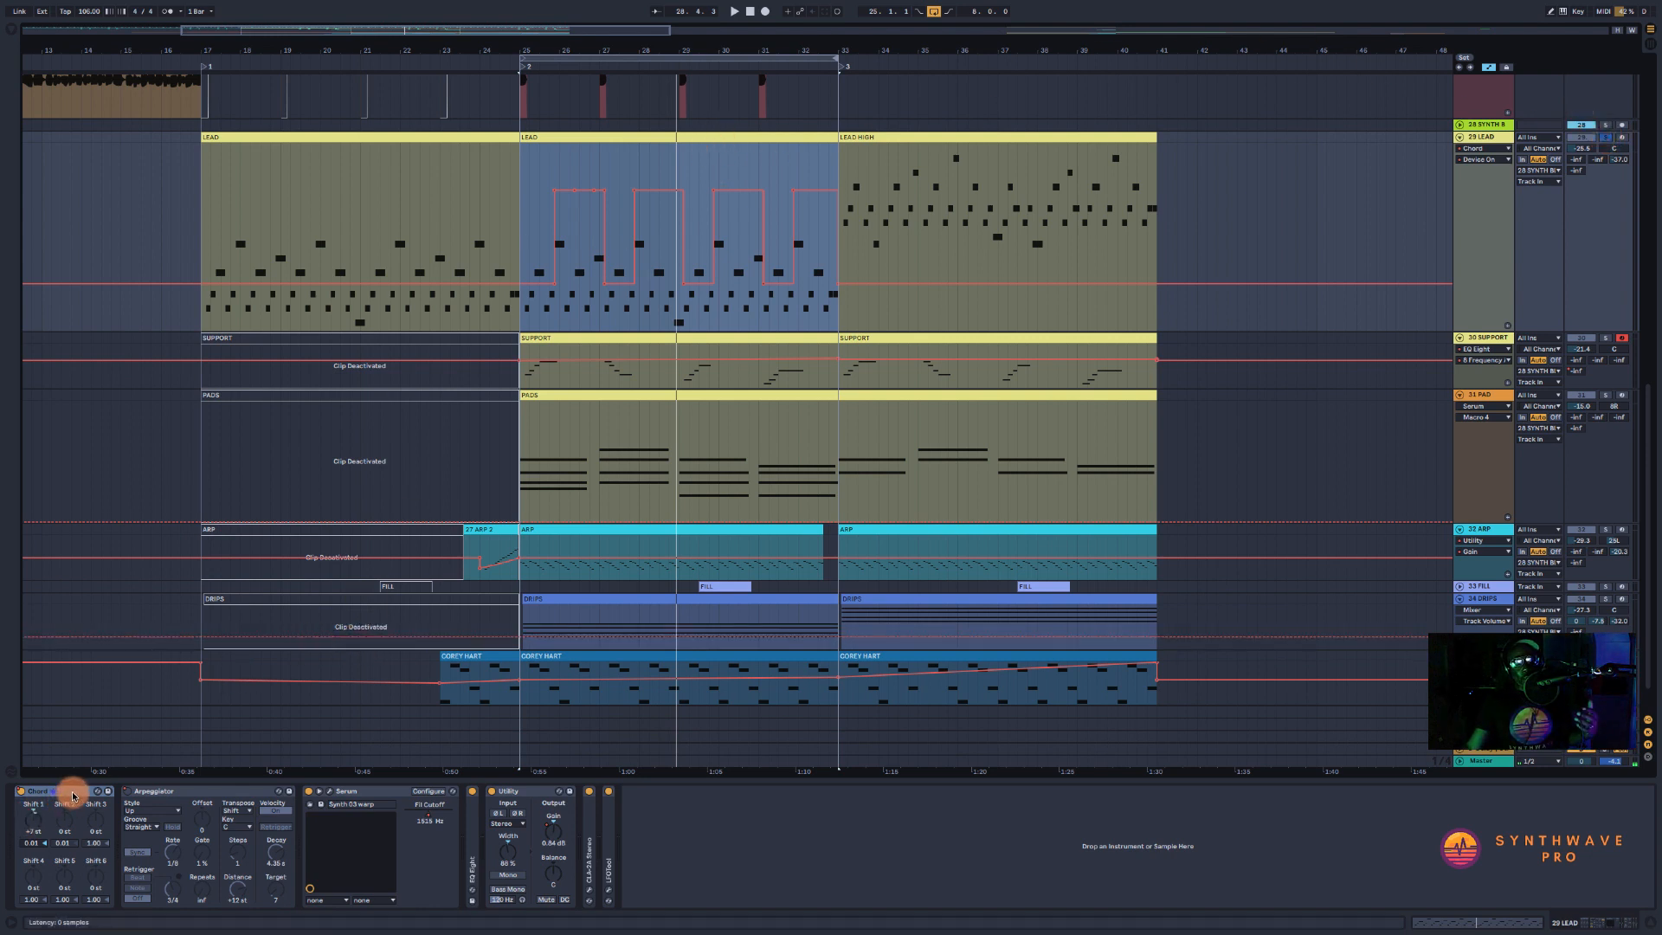
pyautogui.click(239, 797)
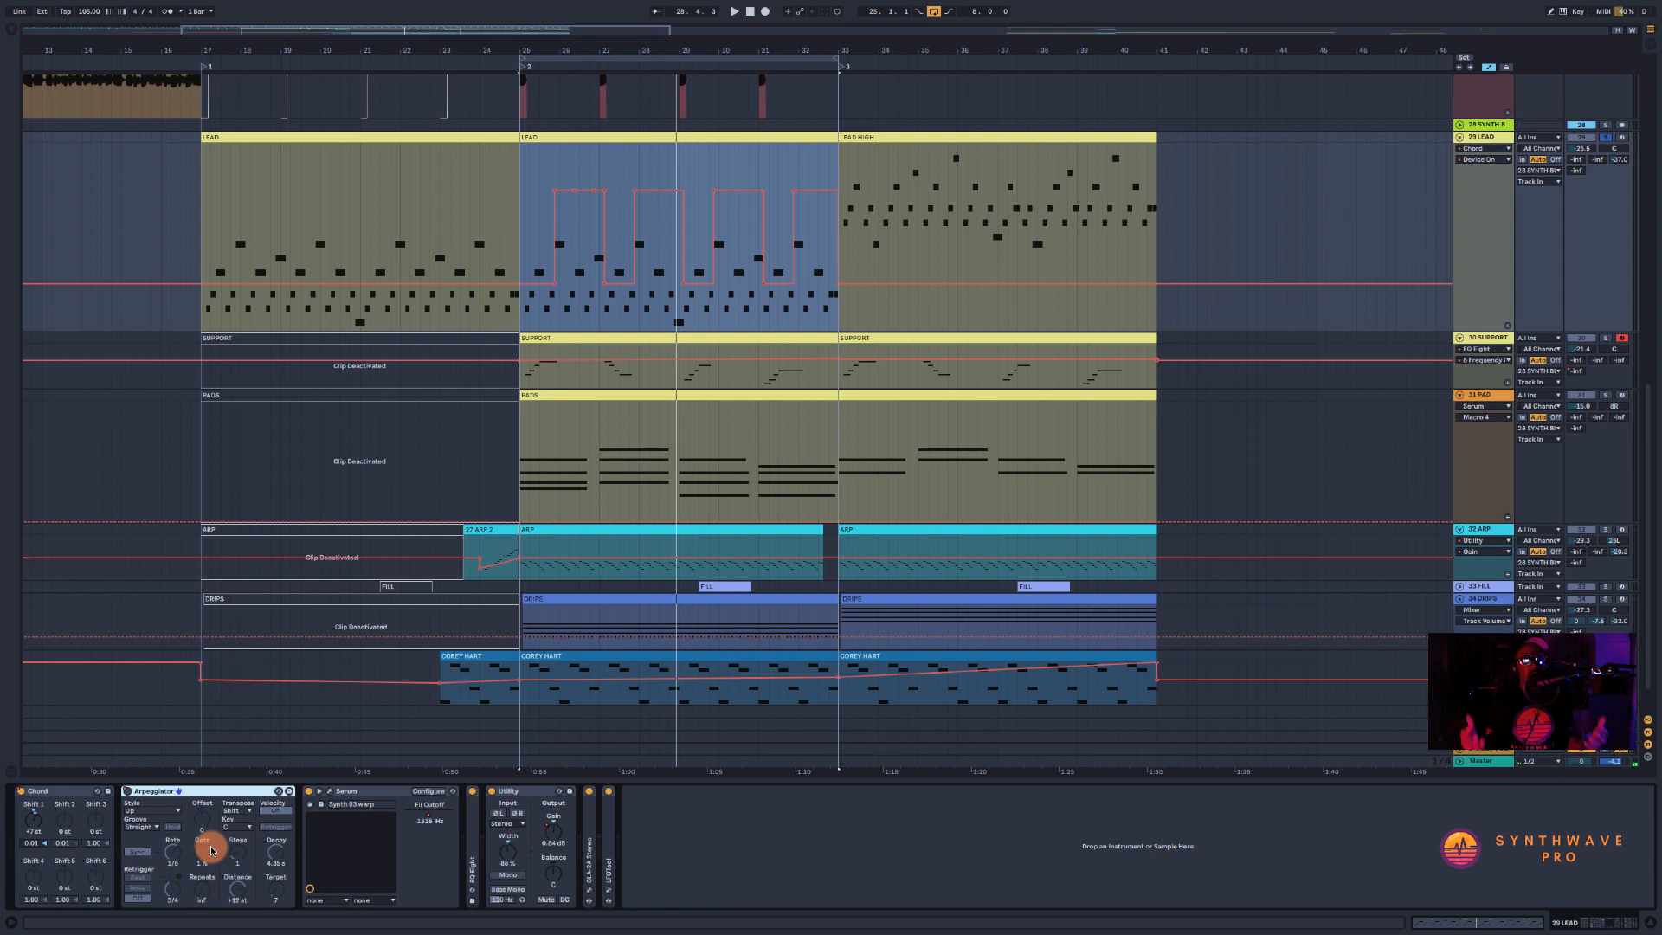
pyautogui.press('space')
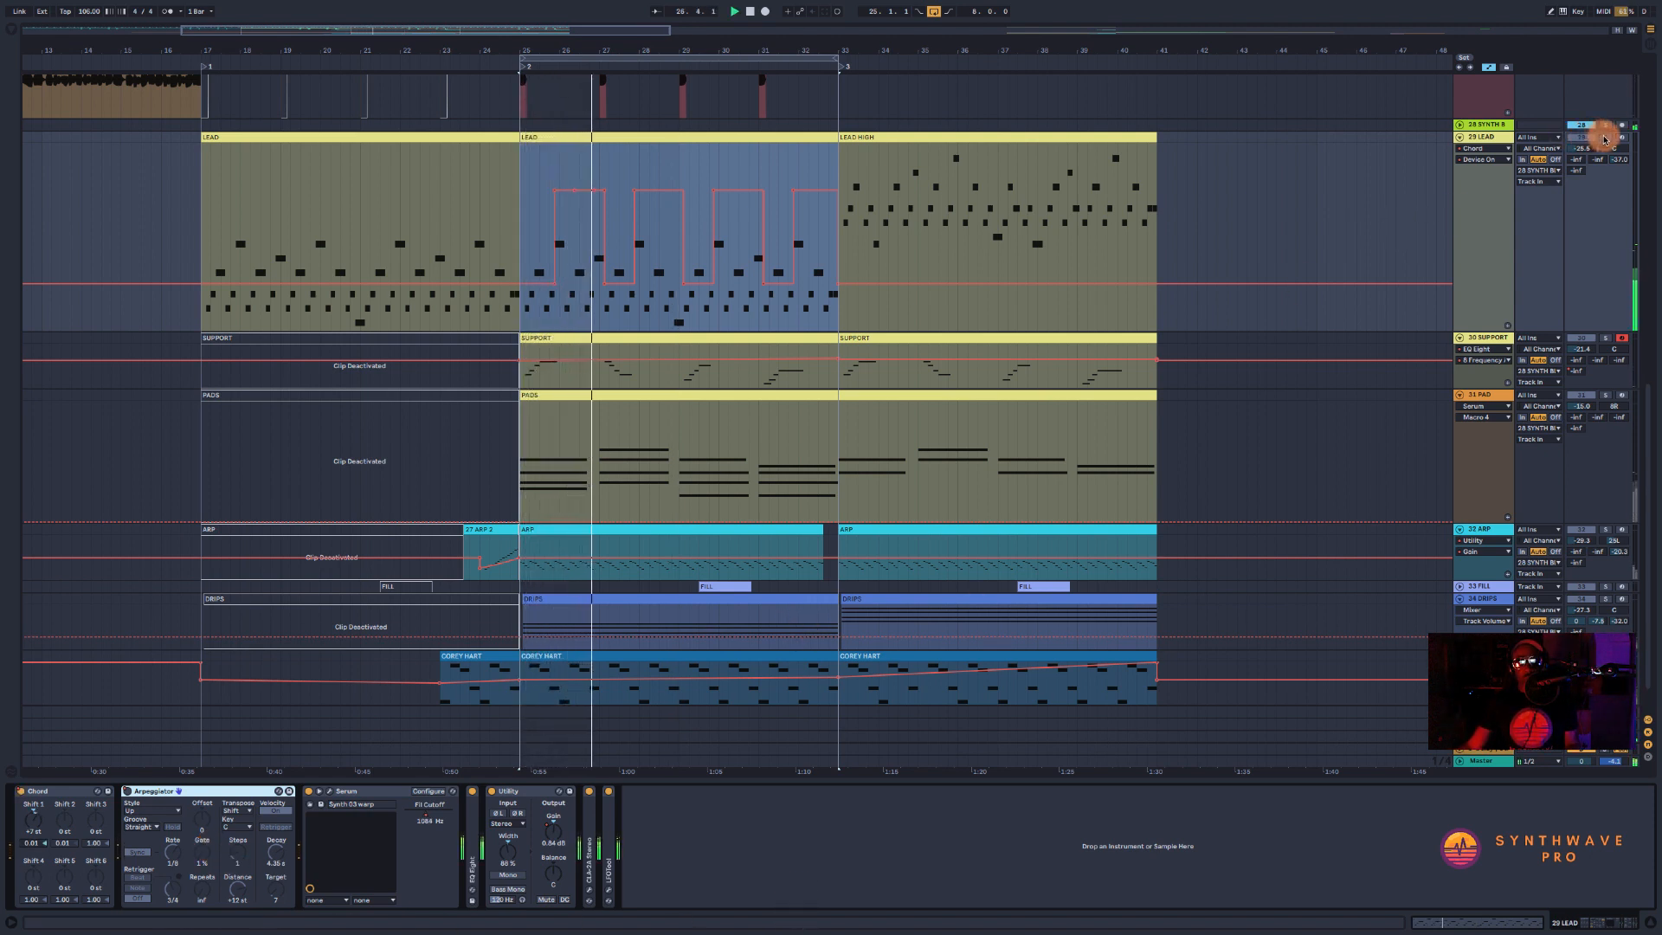
pyautogui.click(1604, 138)
pyautogui.press('space')
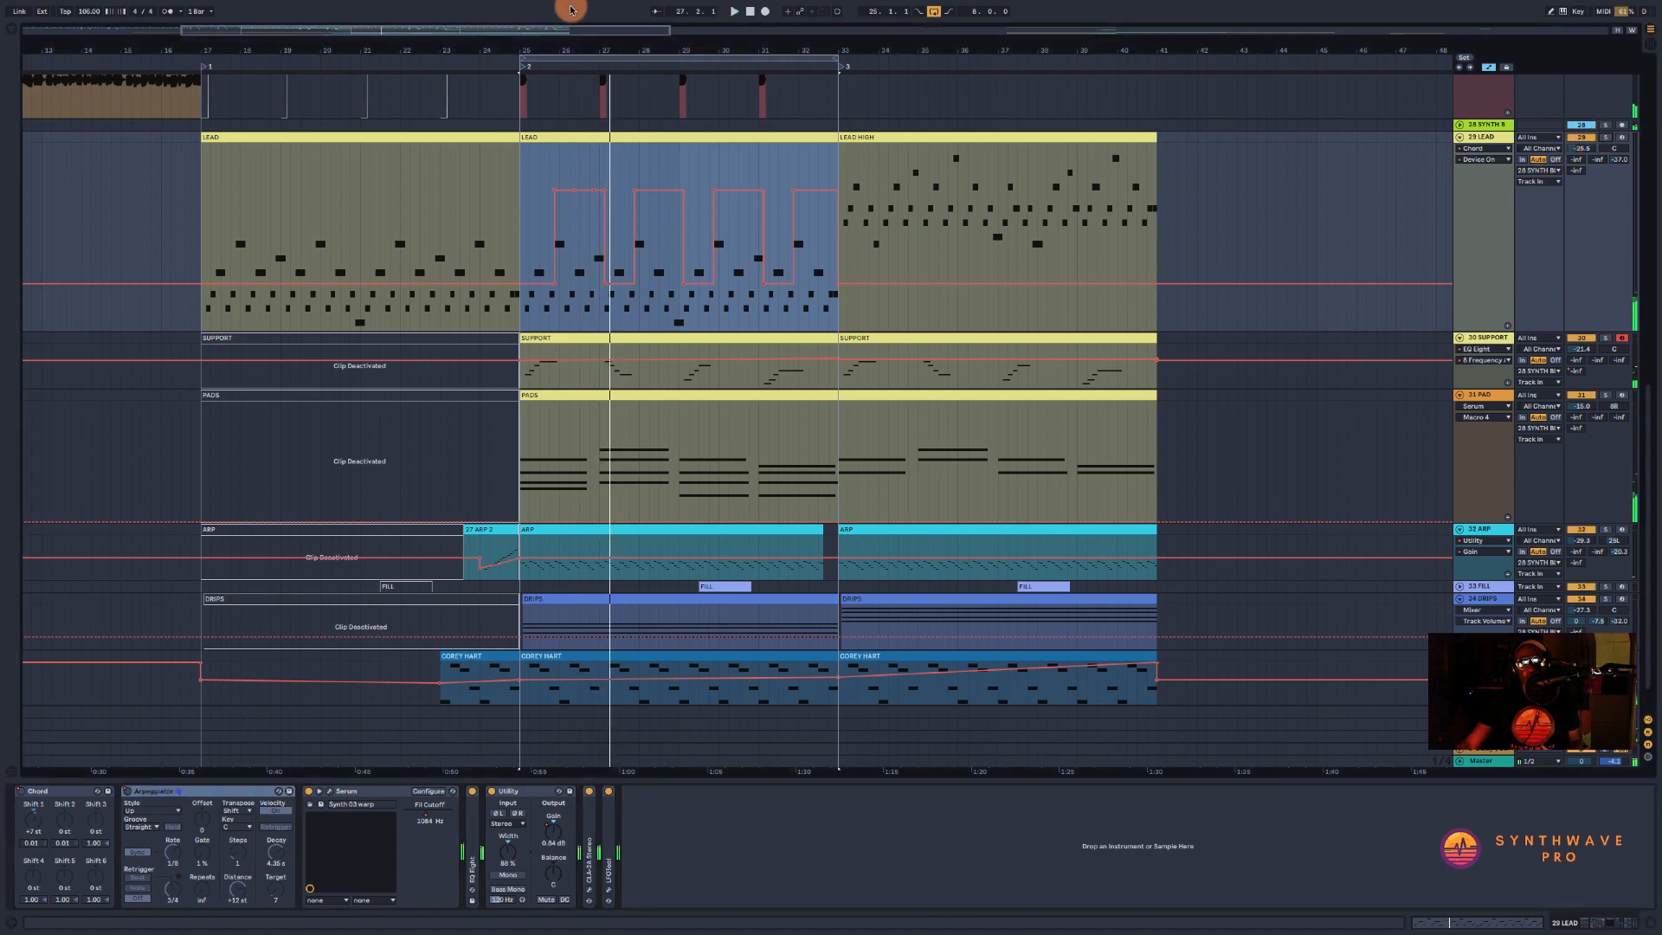
# - Stretch the playback loop over all three sections, from bar 17 to bar 41, and select the INTENSITY track during playback
pyautogui.moveTo(586, 30); pyautogui.dragTo(367, 61)
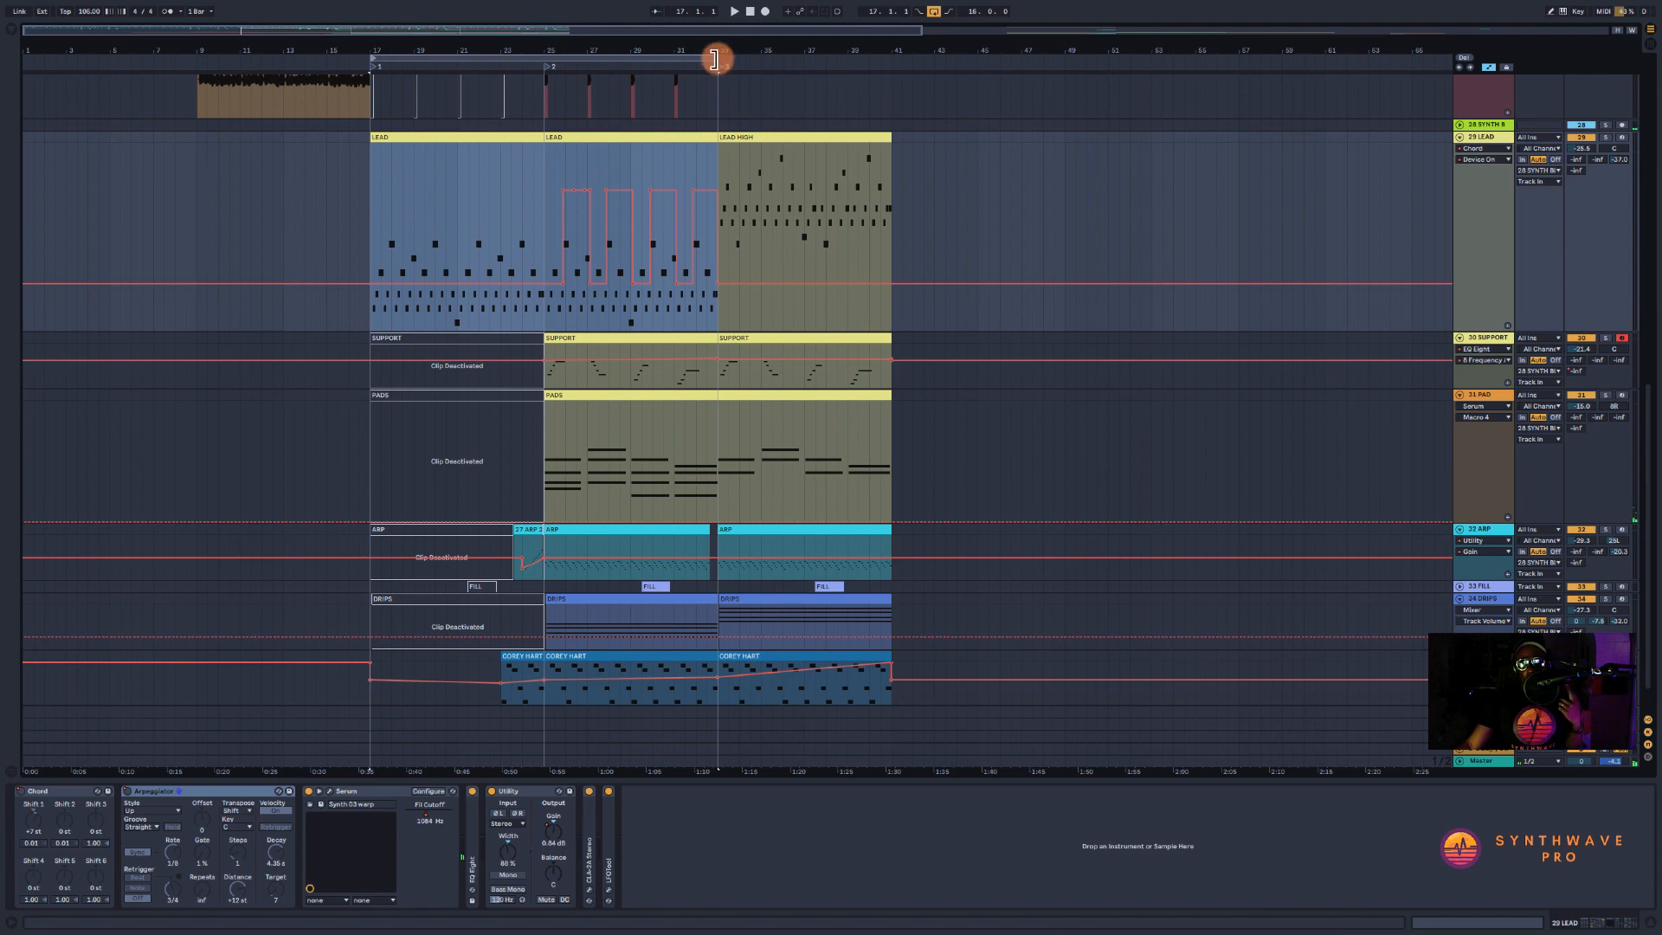
pyautogui.moveTo(715, 59); pyautogui.dragTo(892, 61)
pyautogui.scroll(5, 1451, 193)
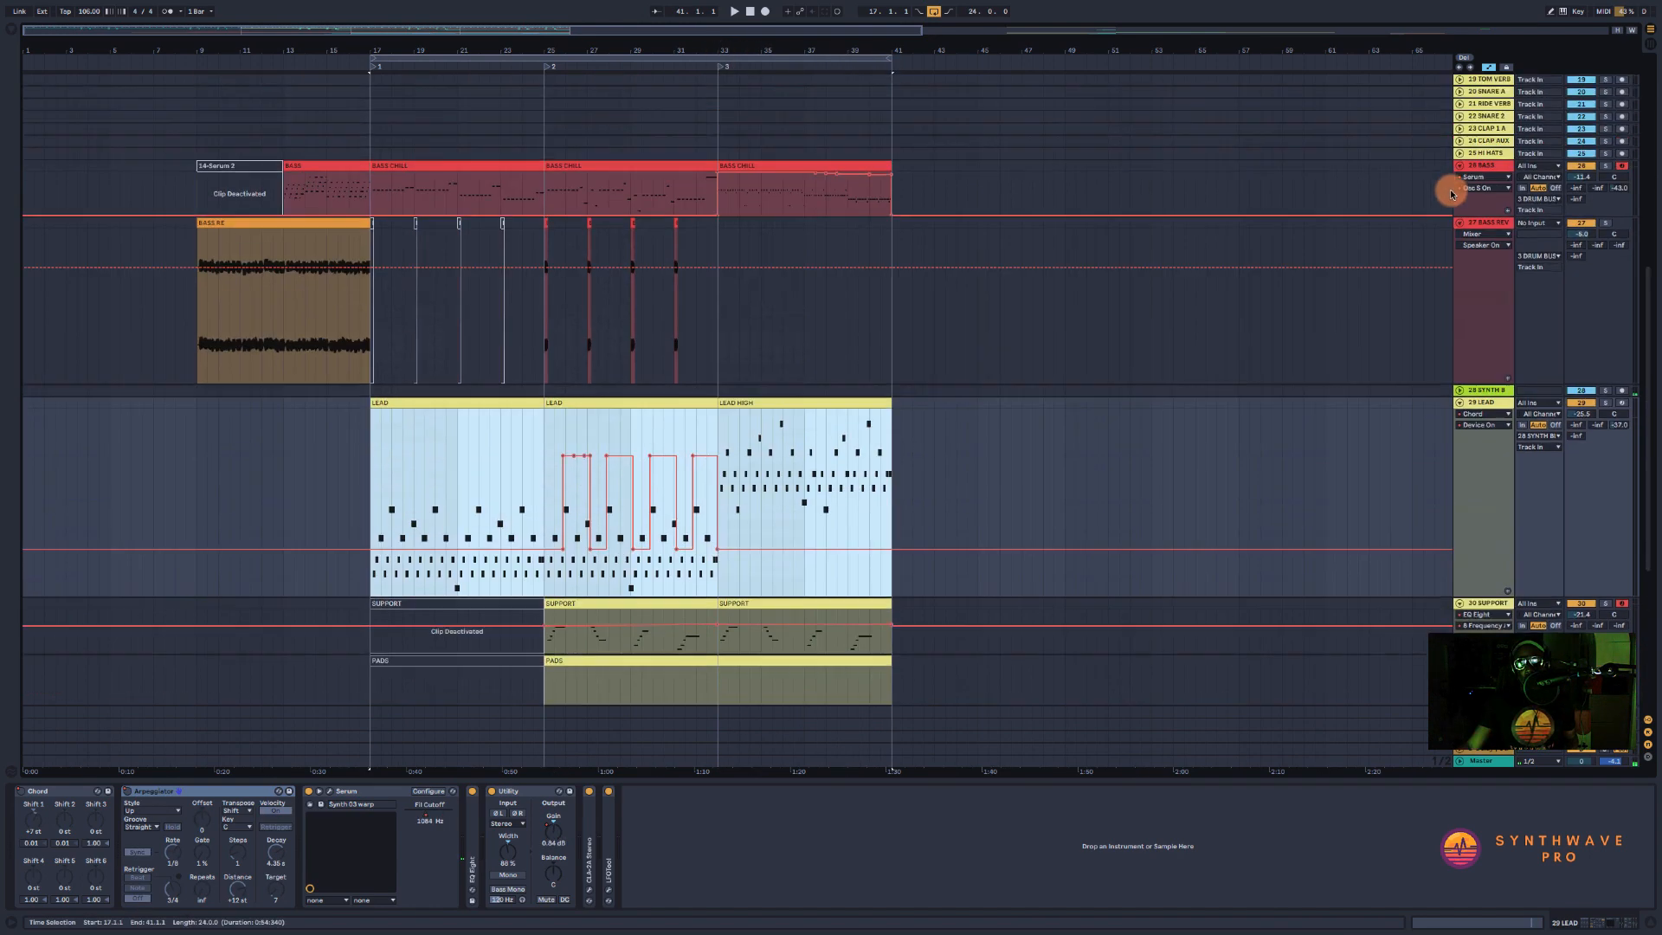
pyautogui.scroll(8, 1452, 194)
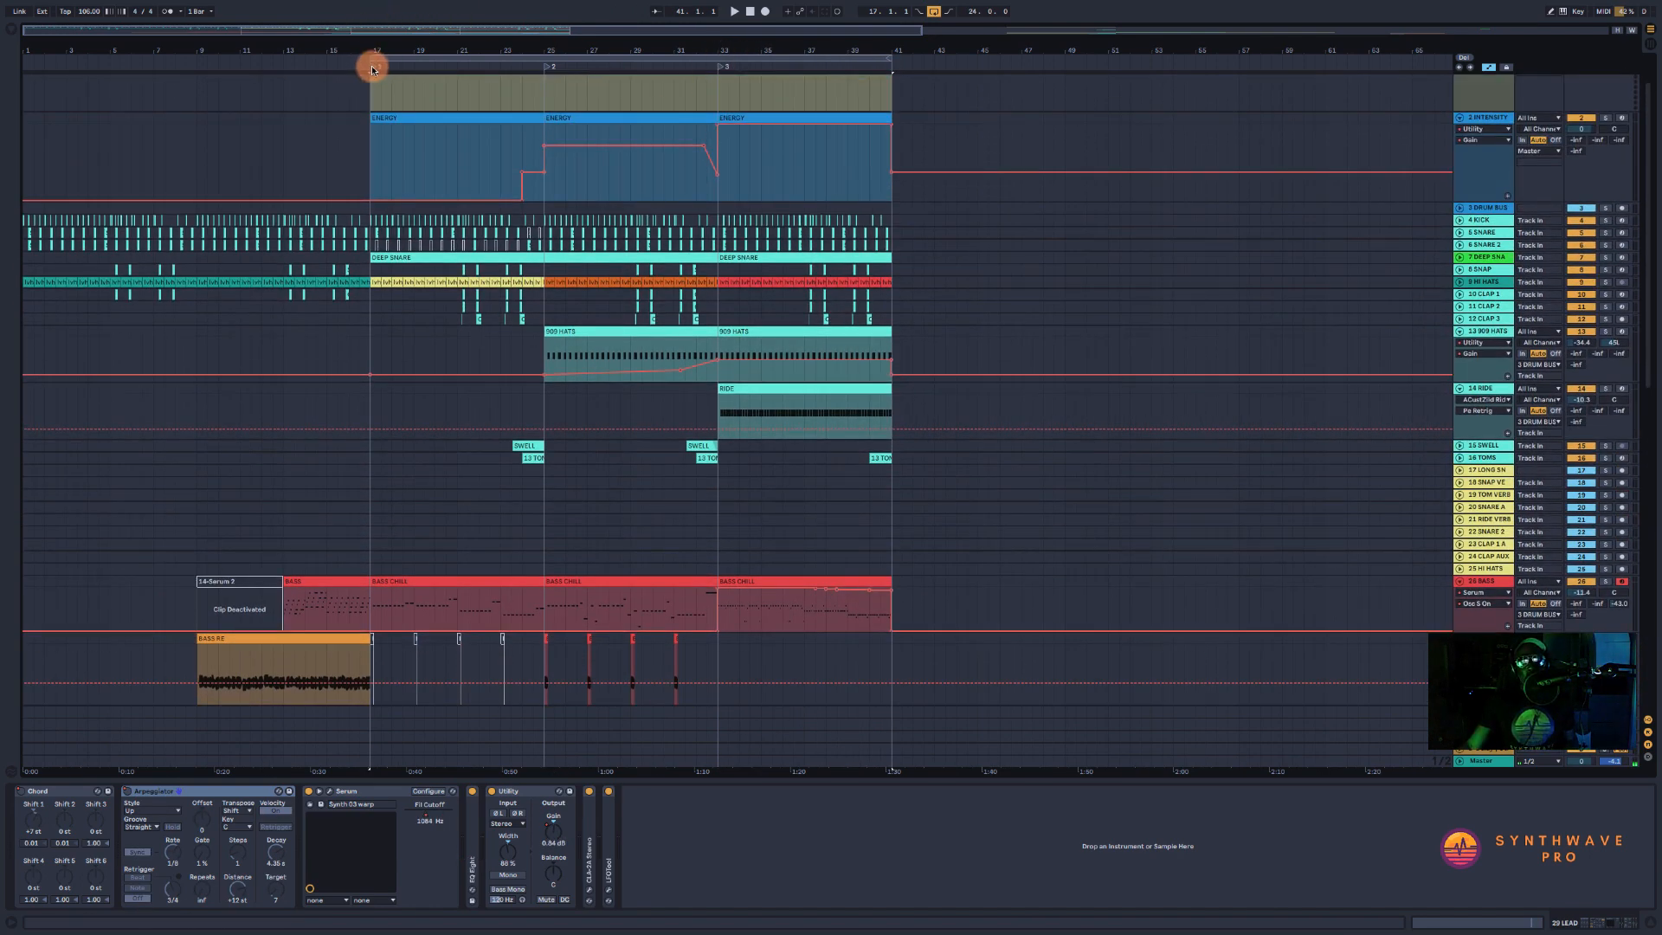
pyautogui.scroll(1, 1502, 216)
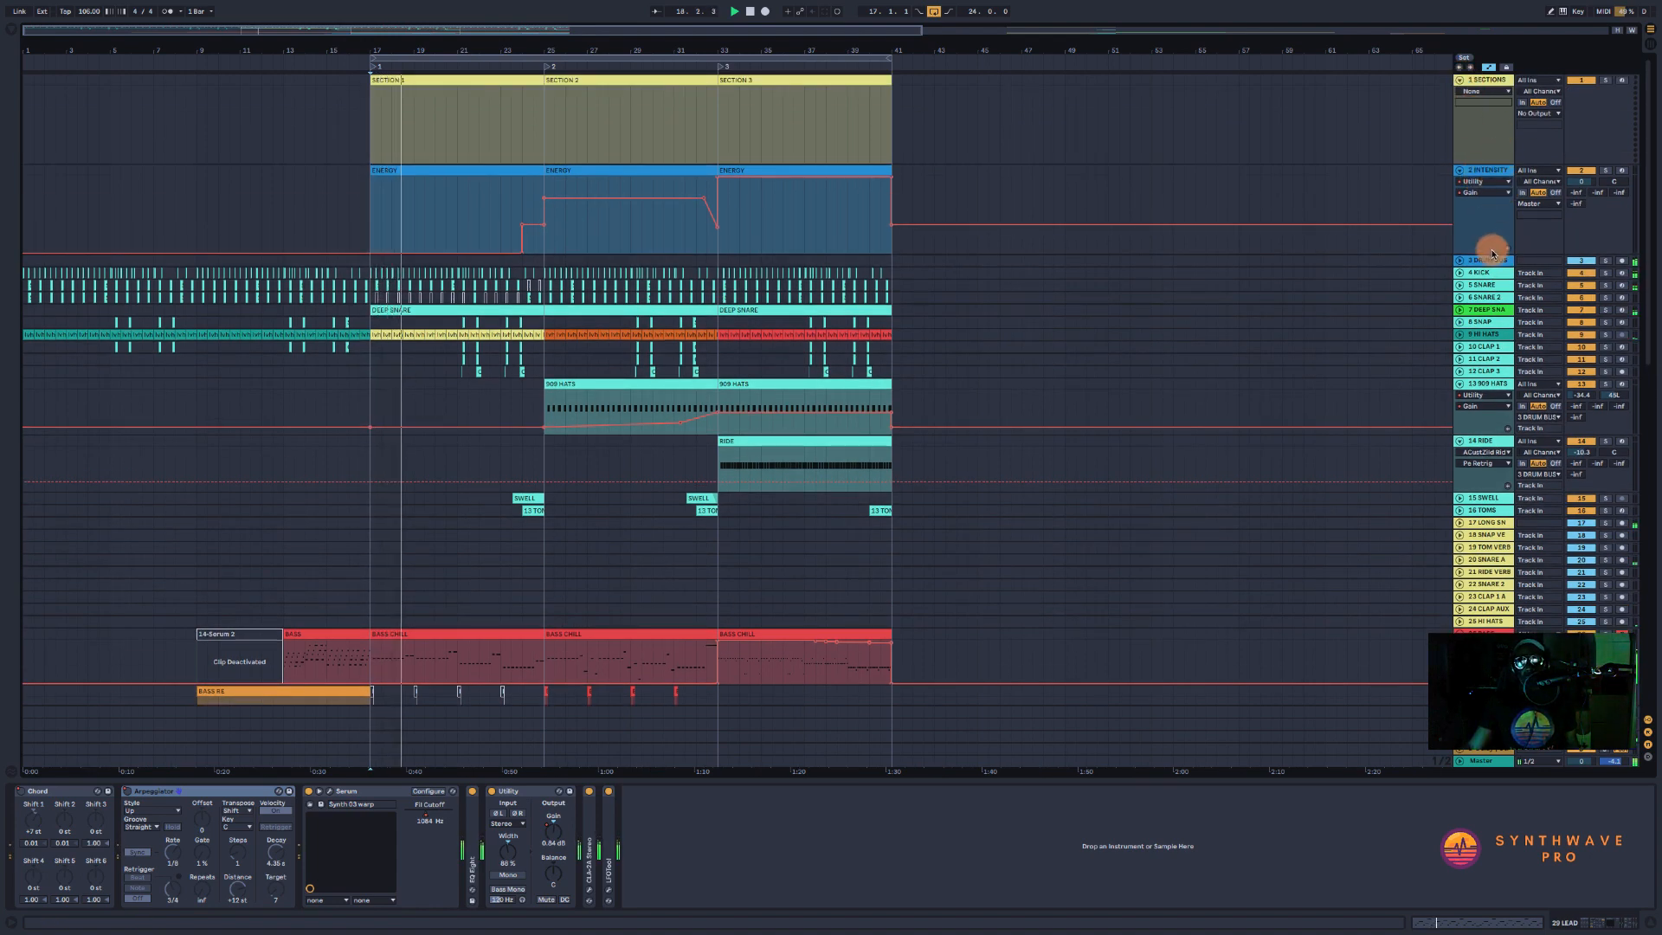
pyautogui.click(1500, 171)
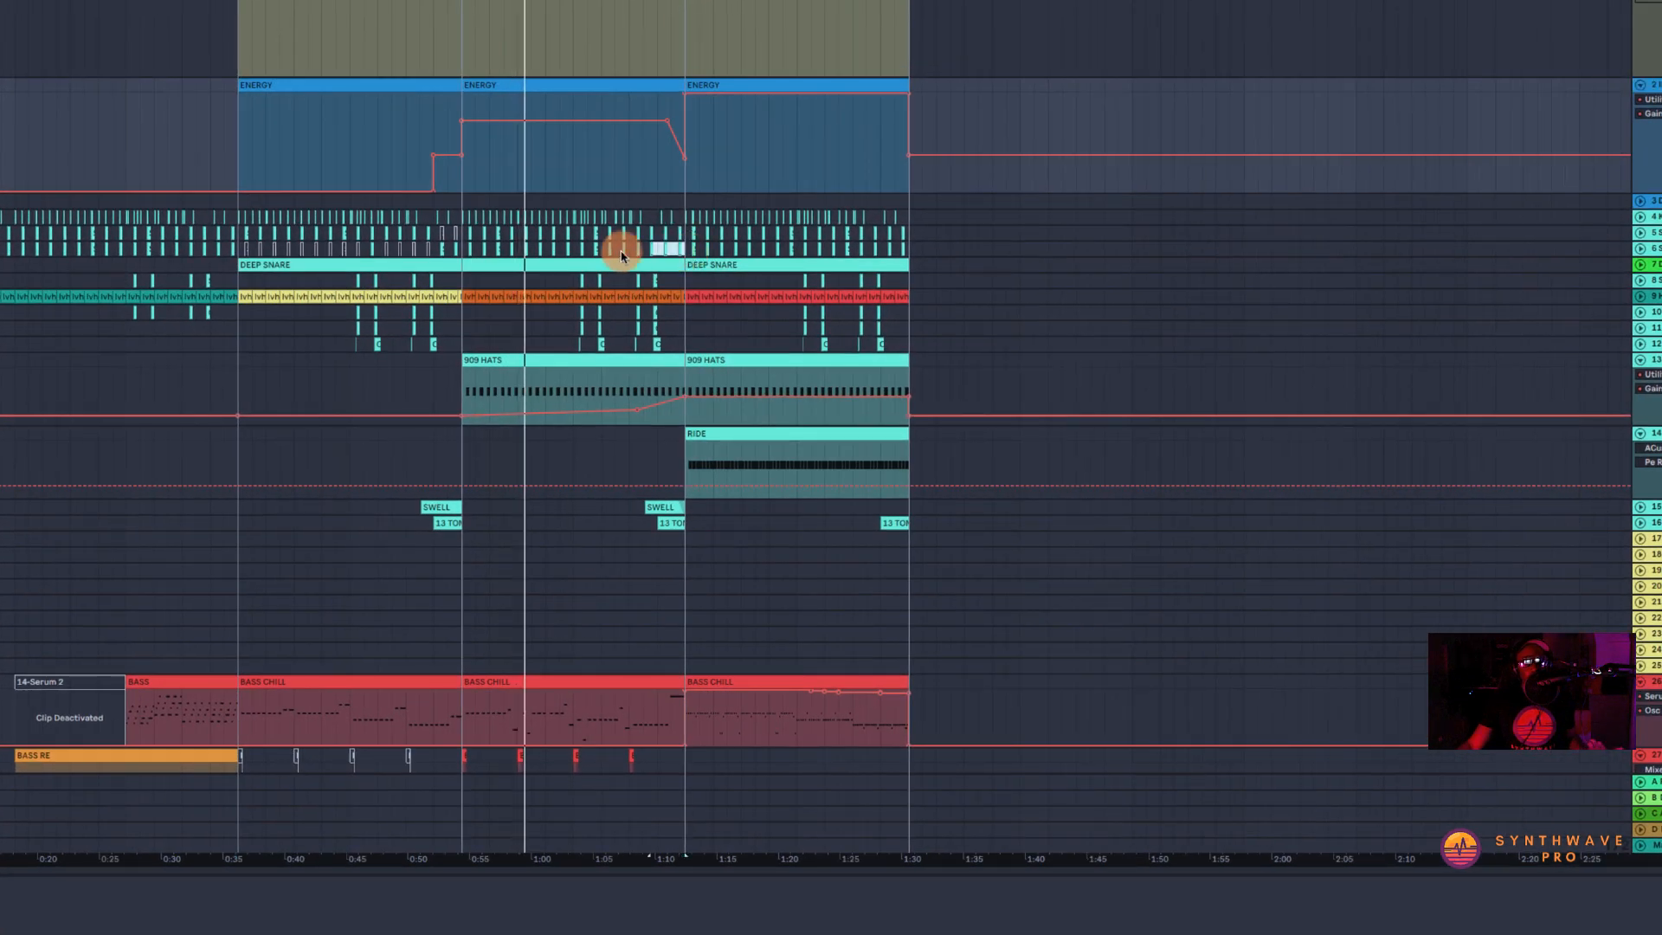
# - Highlight the Section 2 clips of the SNARE 2, 909 HATS and BASS REVERSE tracks in turn during playback
pyautogui.moveTo(622, 252); pyautogui.dragTo(456, 249)
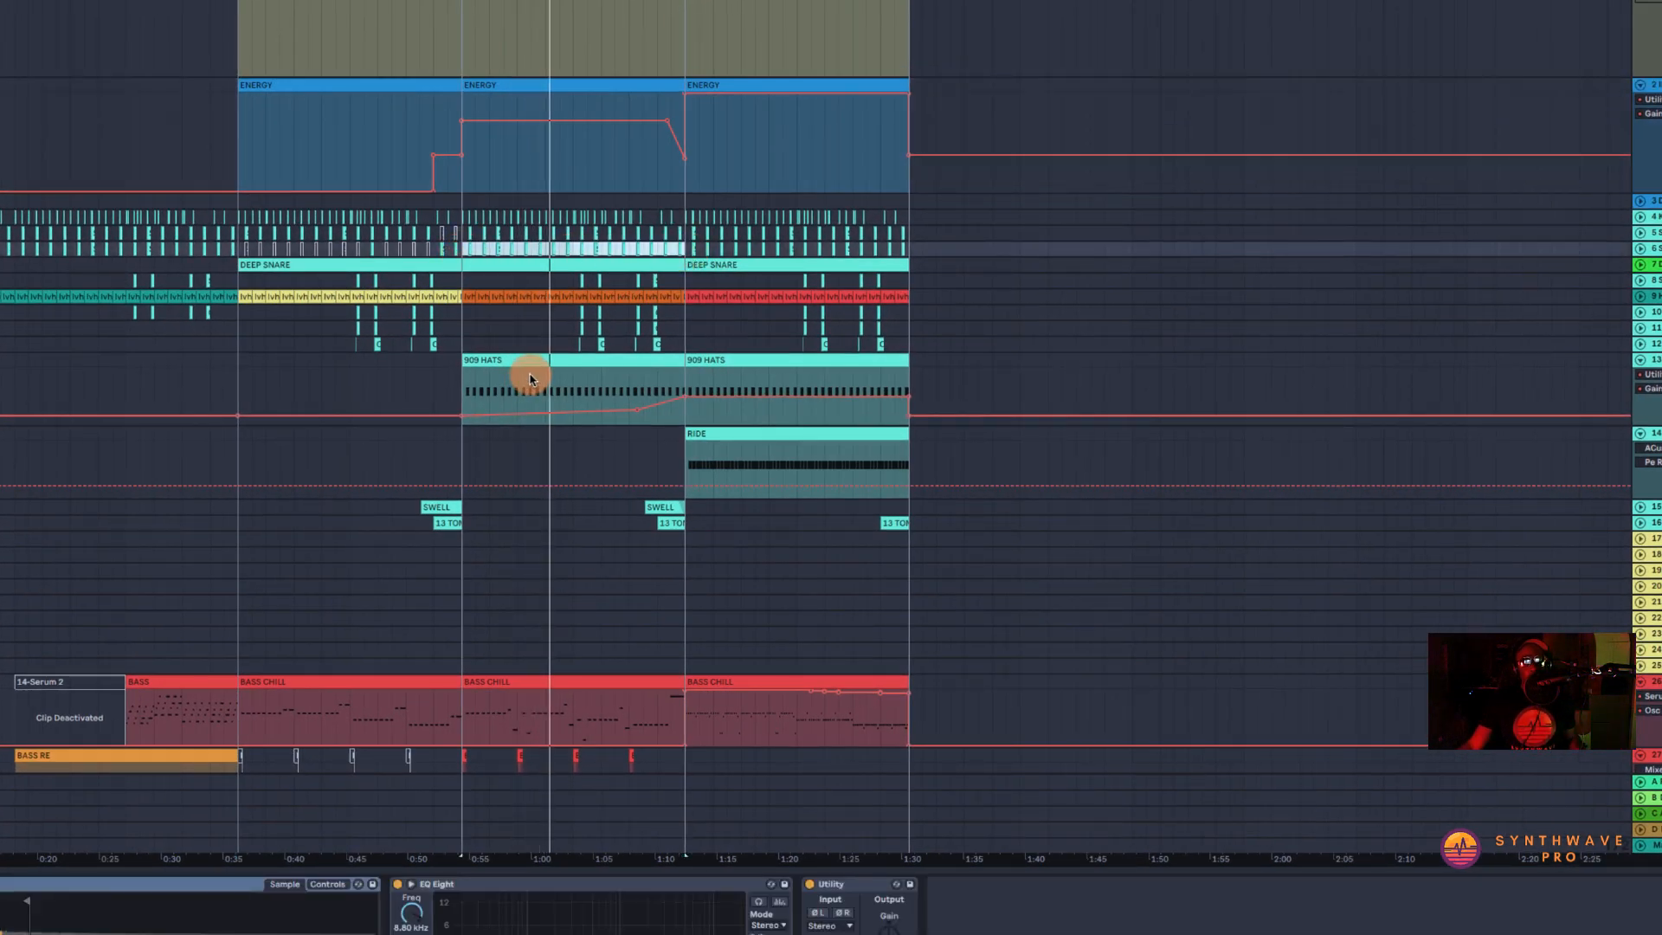
pyautogui.scroll(-2, 532, 375)
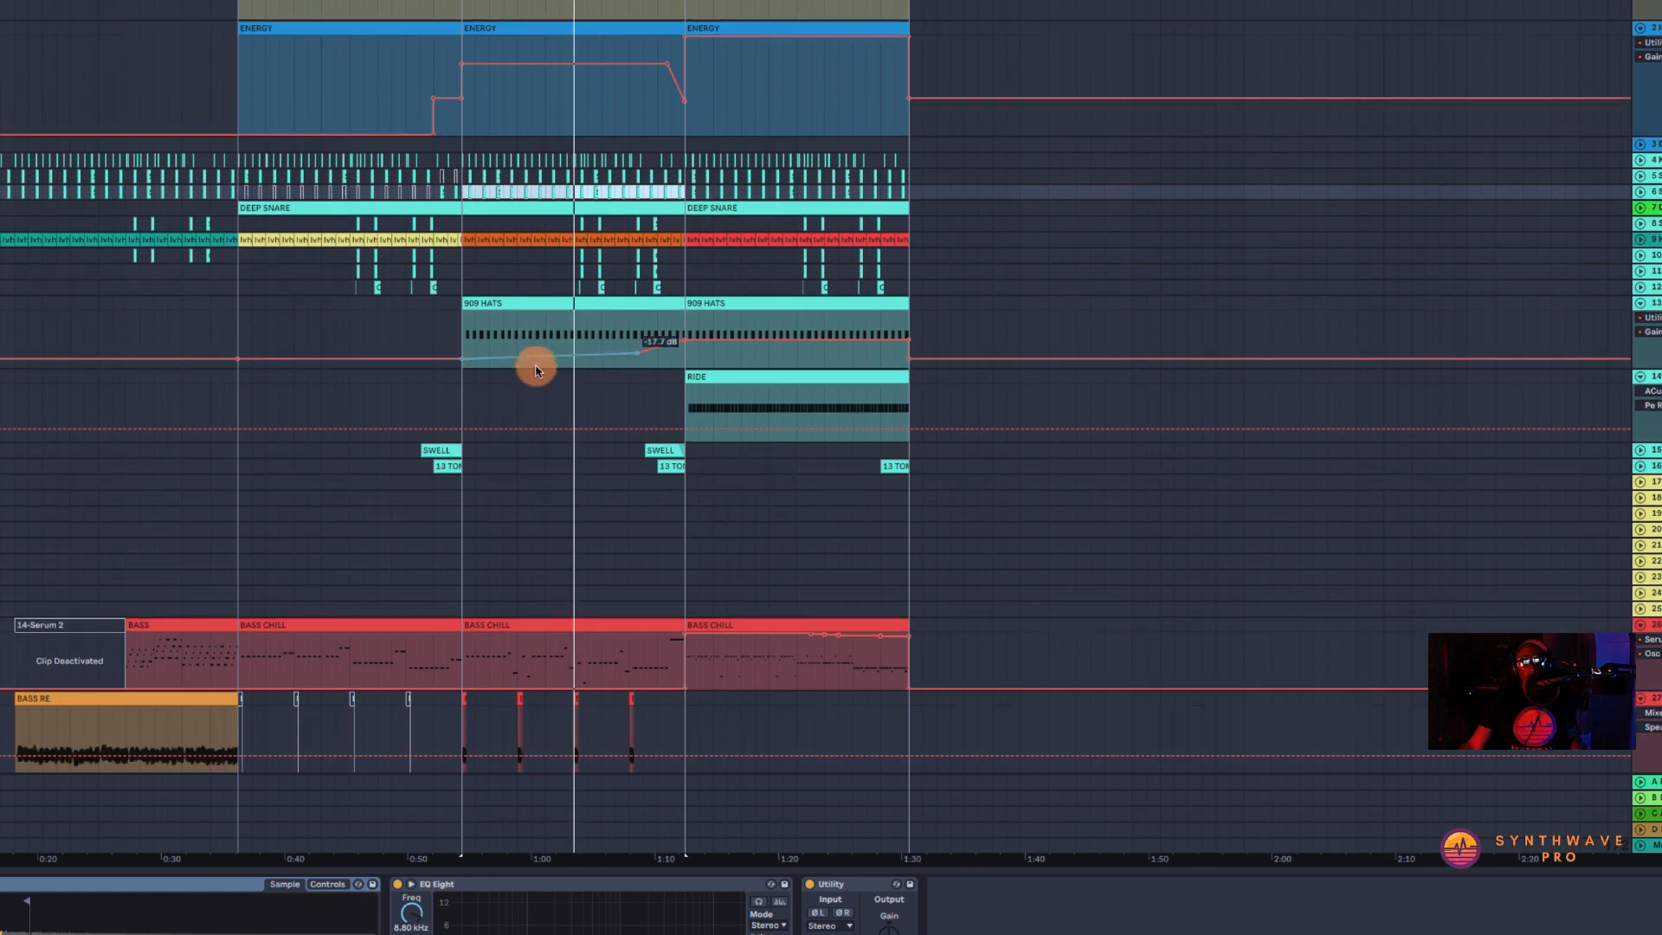
pyautogui.click(589, 300)
pyautogui.scroll(-4, 606, 425)
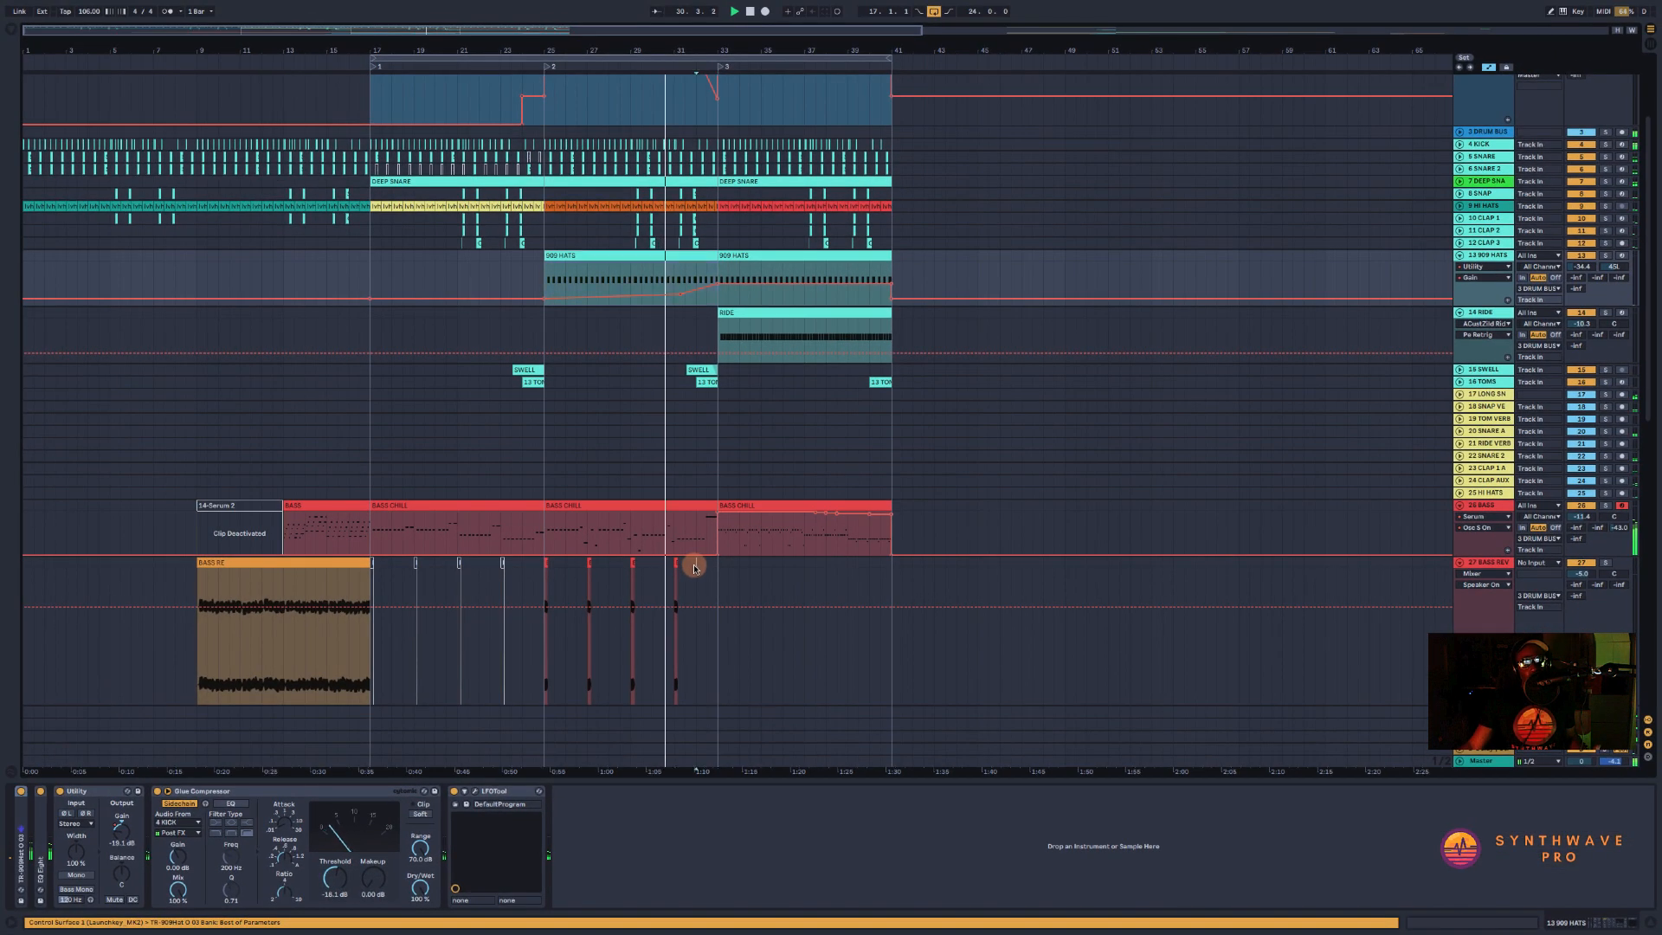
pyautogui.moveTo(650, 590); pyautogui.dragTo(478, 597)
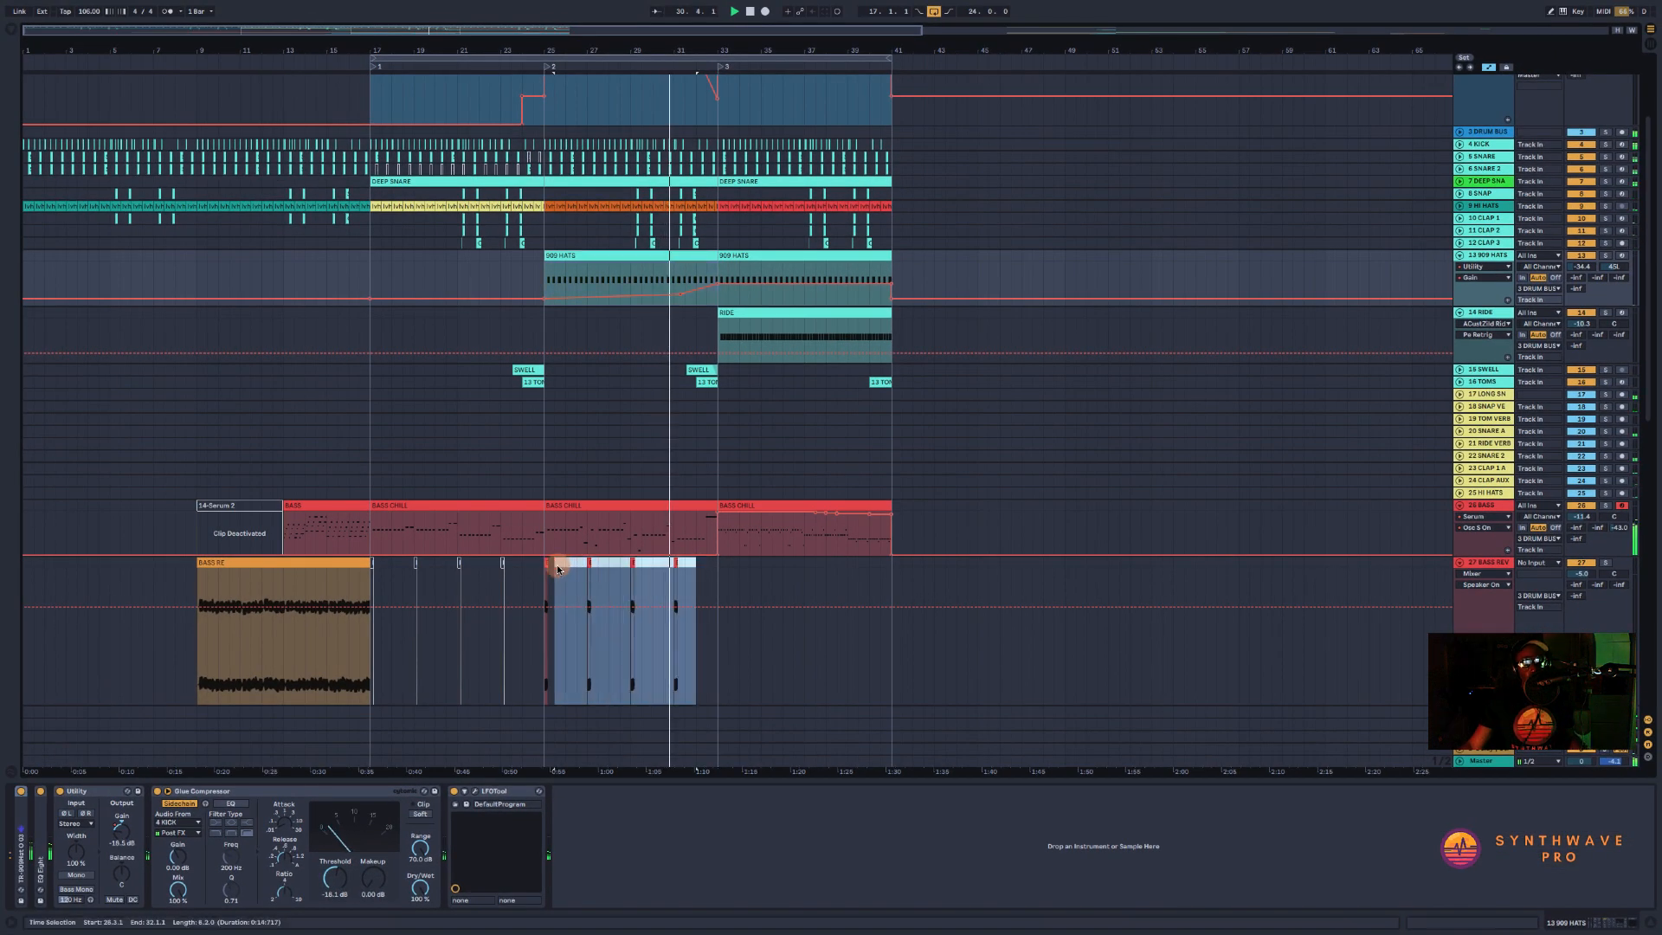
# - Highlight the LEAD HIGH clip and the SUPPORT clip in Section 3 while the arrangement plays
pyautogui.scroll(-14, 576, 562)
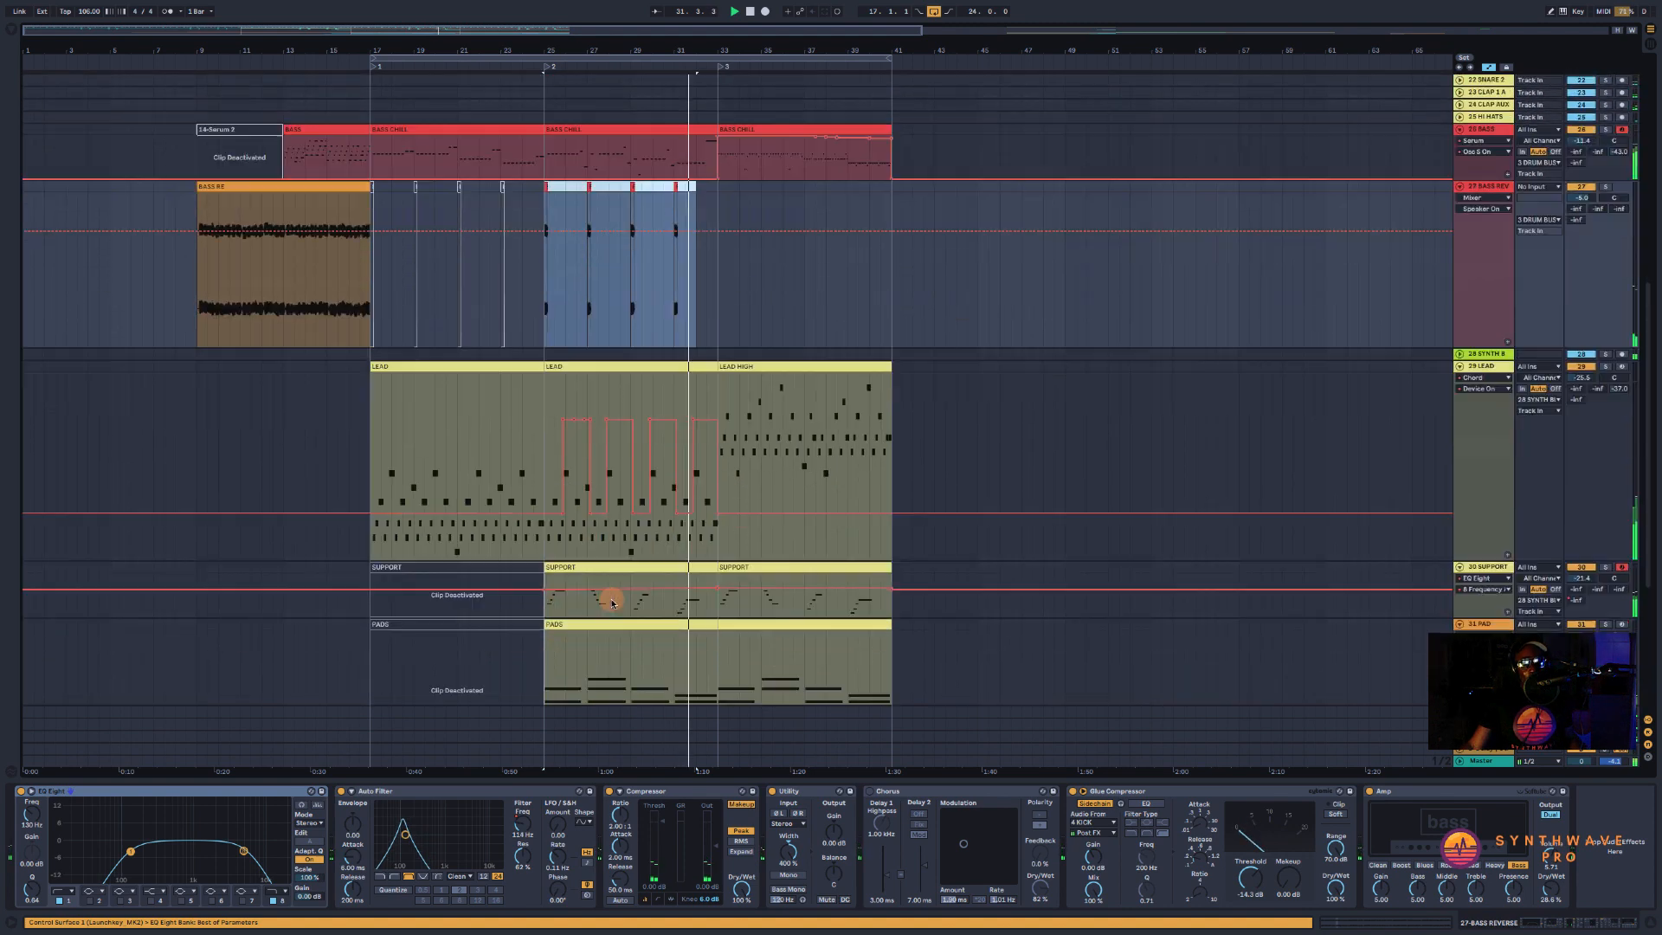
pyautogui.scroll(-1, 612, 604)
pyautogui.scroll(-3, 636, 597)
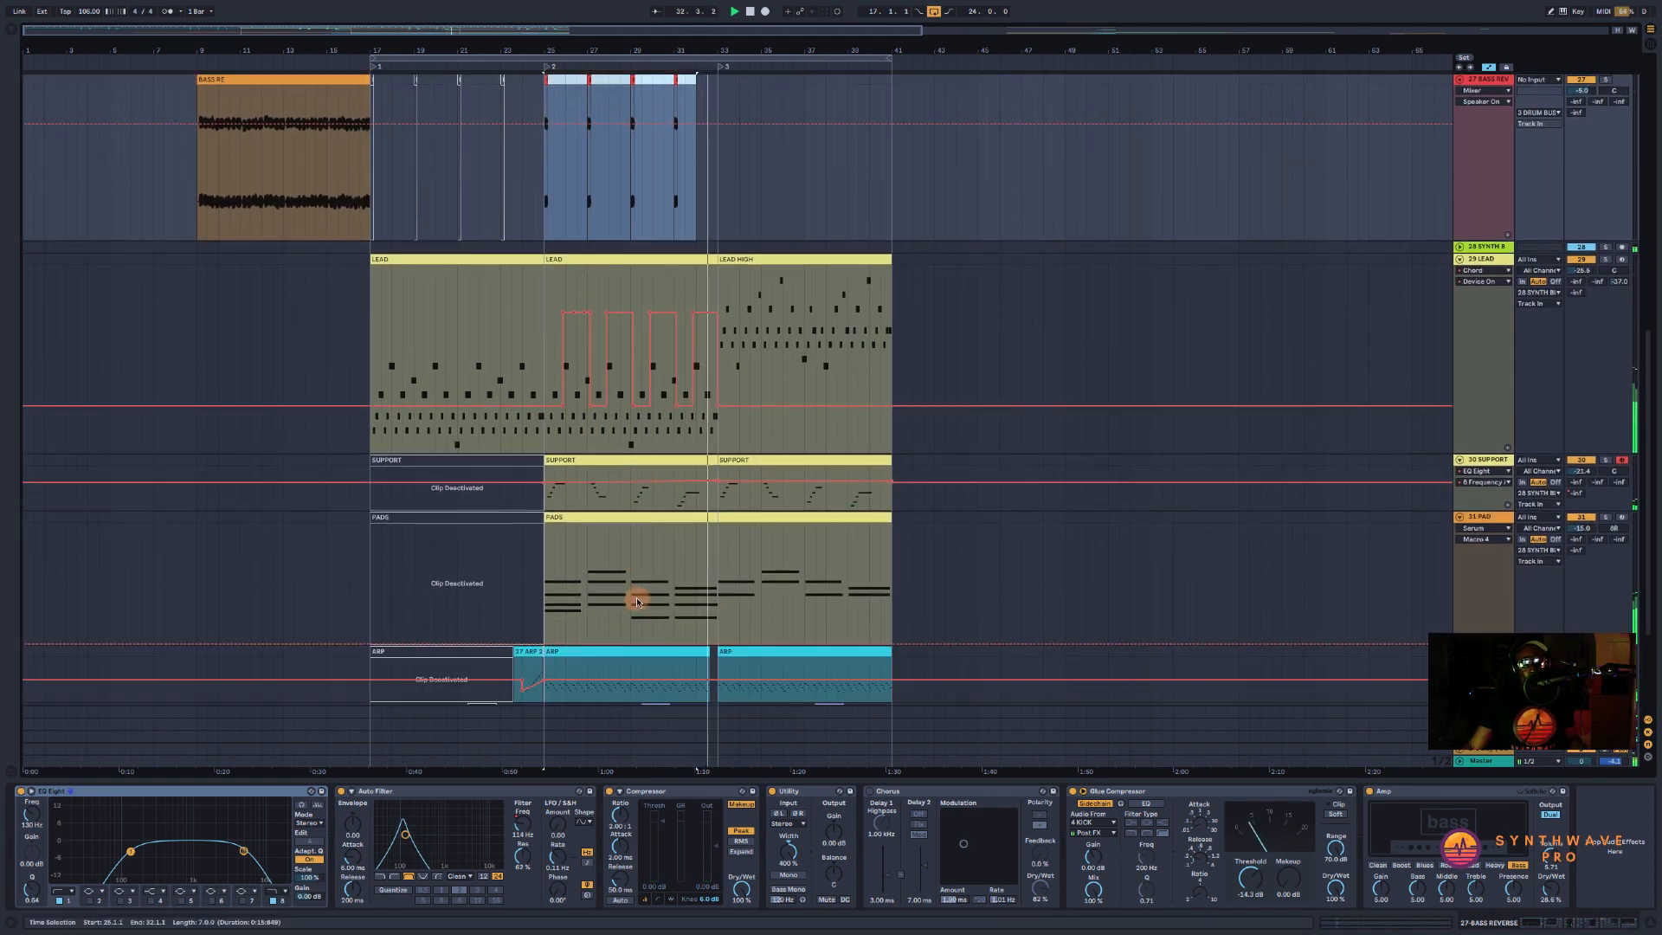
pyautogui.click(781, 261)
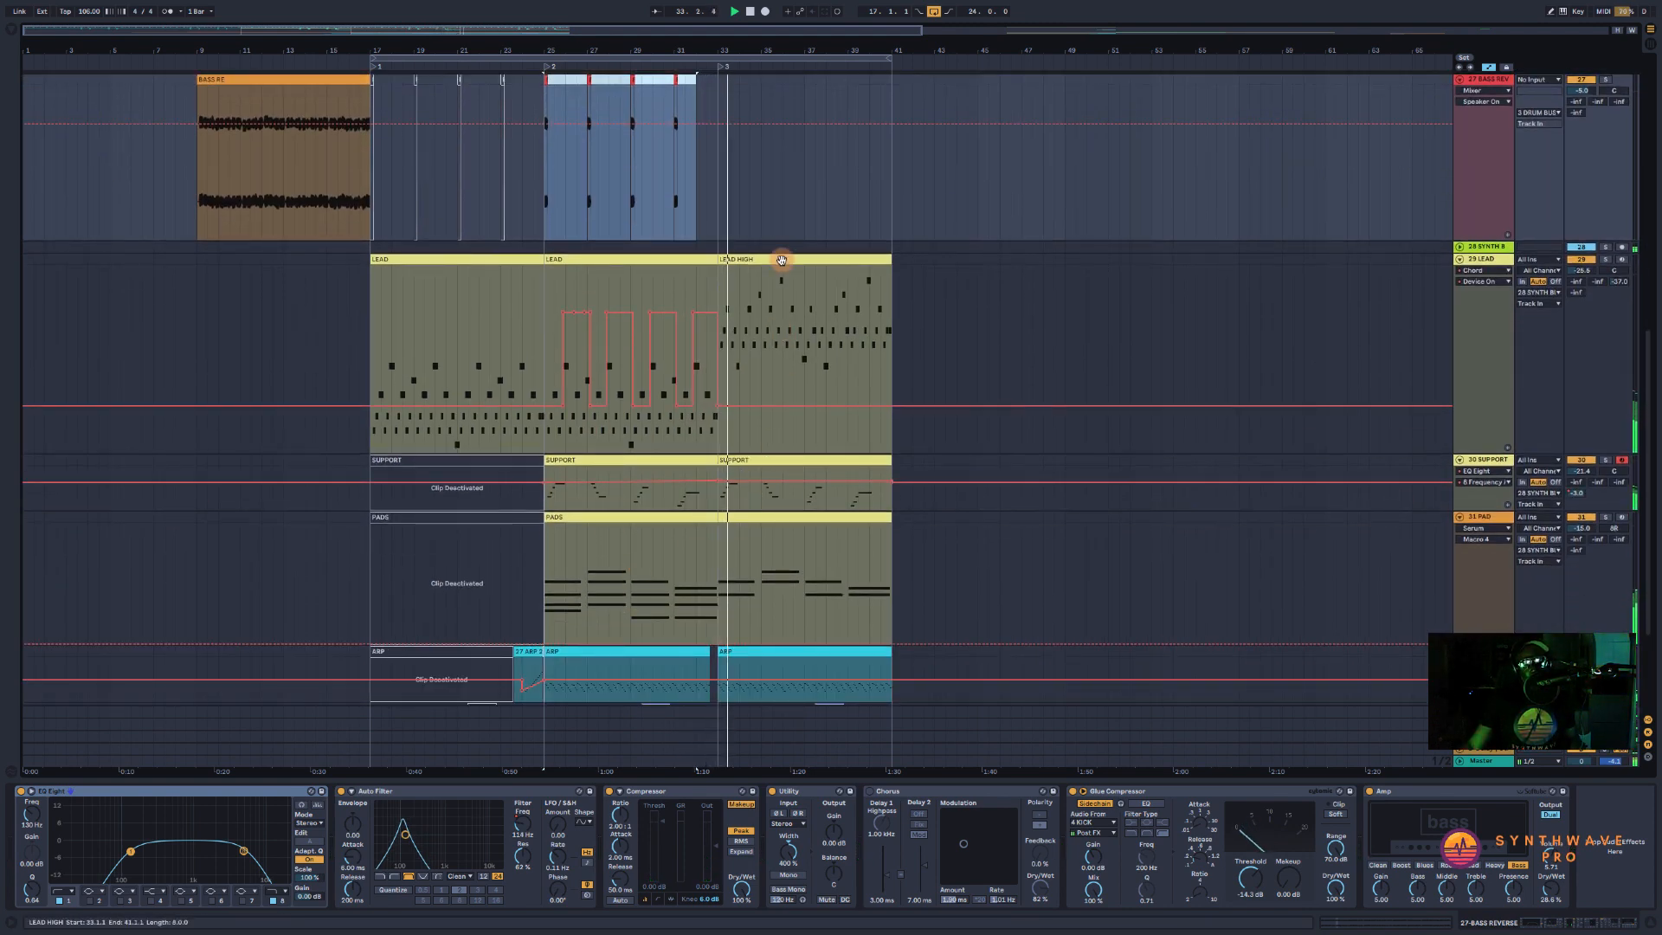
pyautogui.click(782, 261)
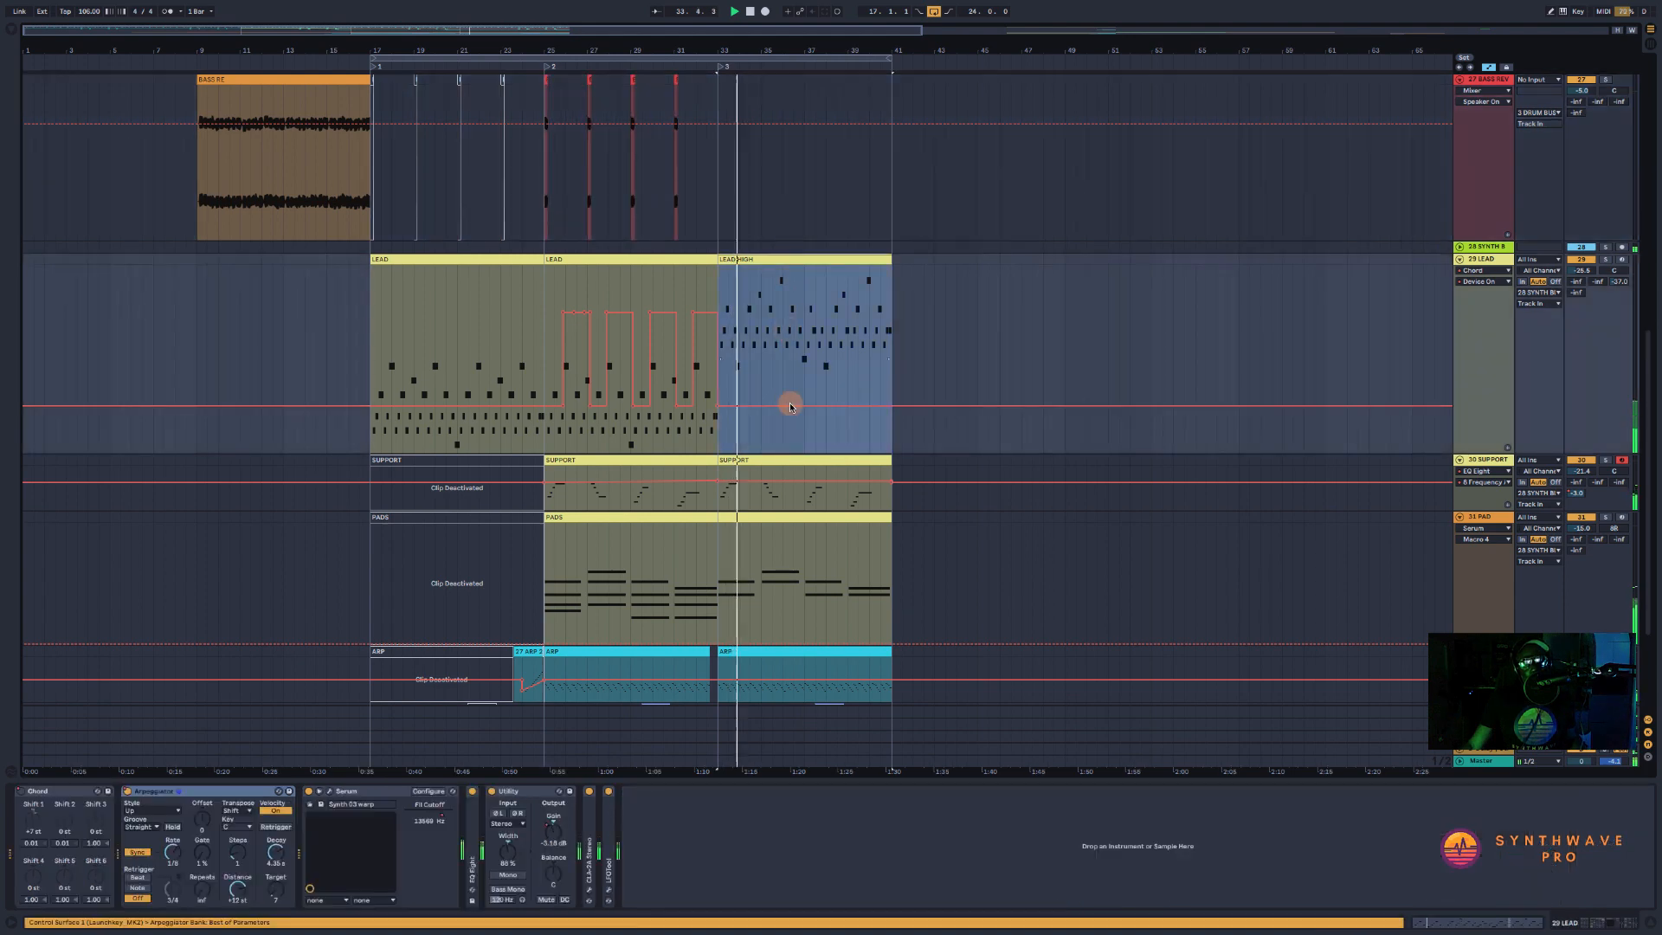
pyautogui.click(791, 463)
# - Highlight the Section 3 BASS CHILL clip and the RIDE clip while the arrangement plays
pyautogui.scroll(7, 791, 519)
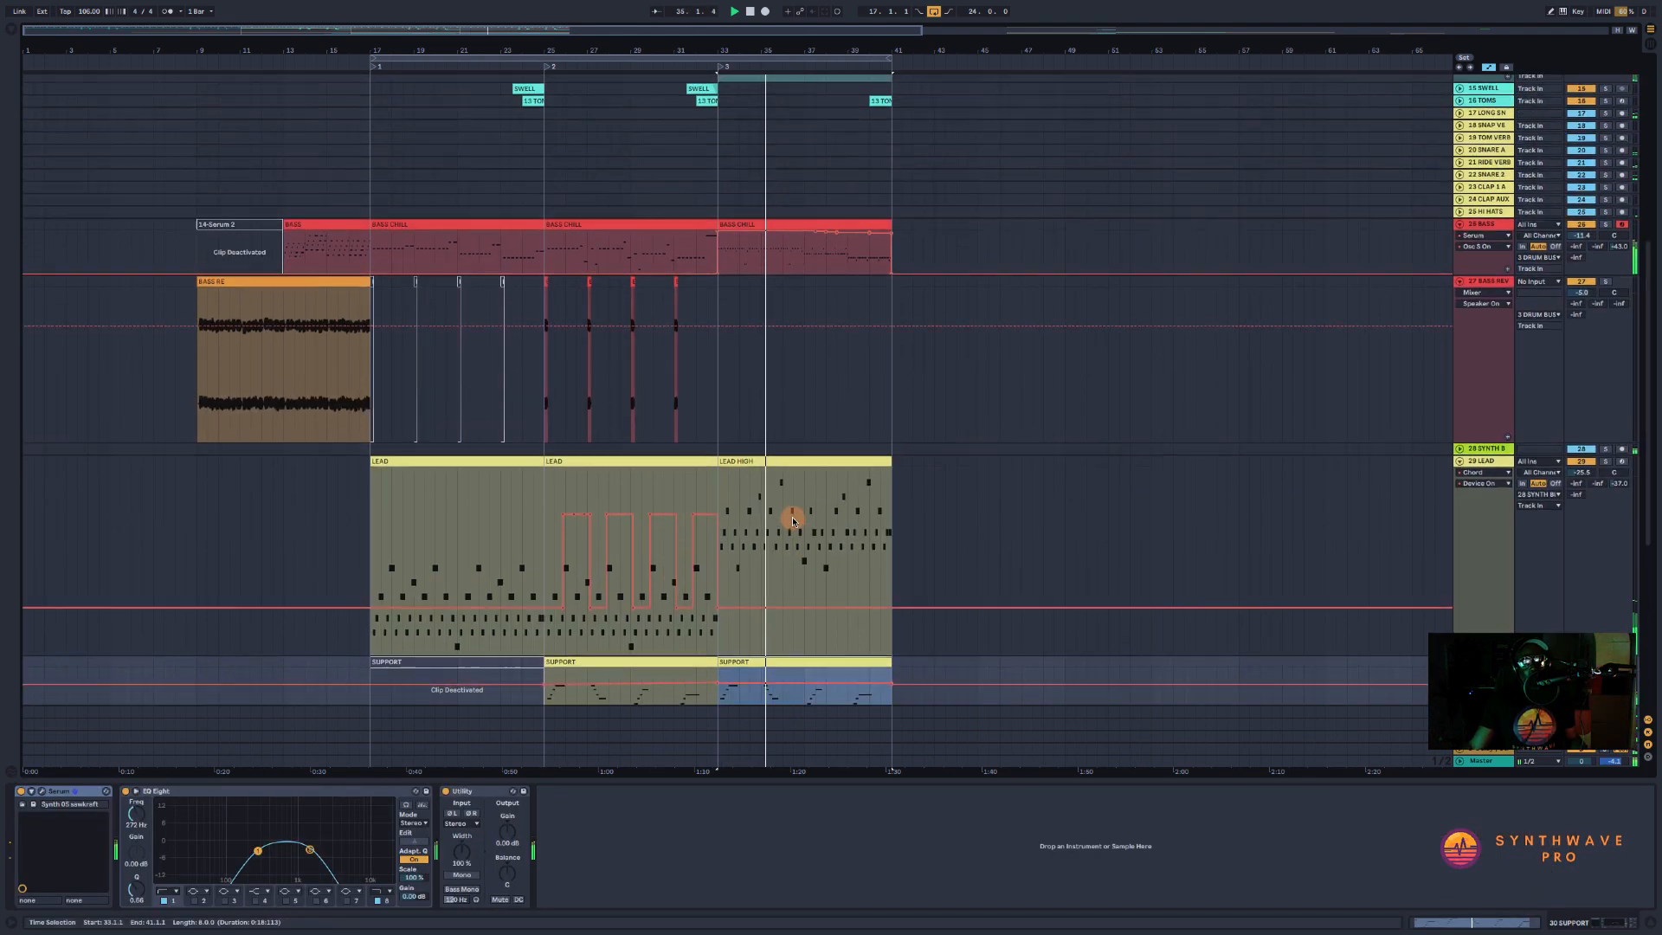
pyautogui.scroll(4, 800, 433)
pyautogui.click(811, 350)
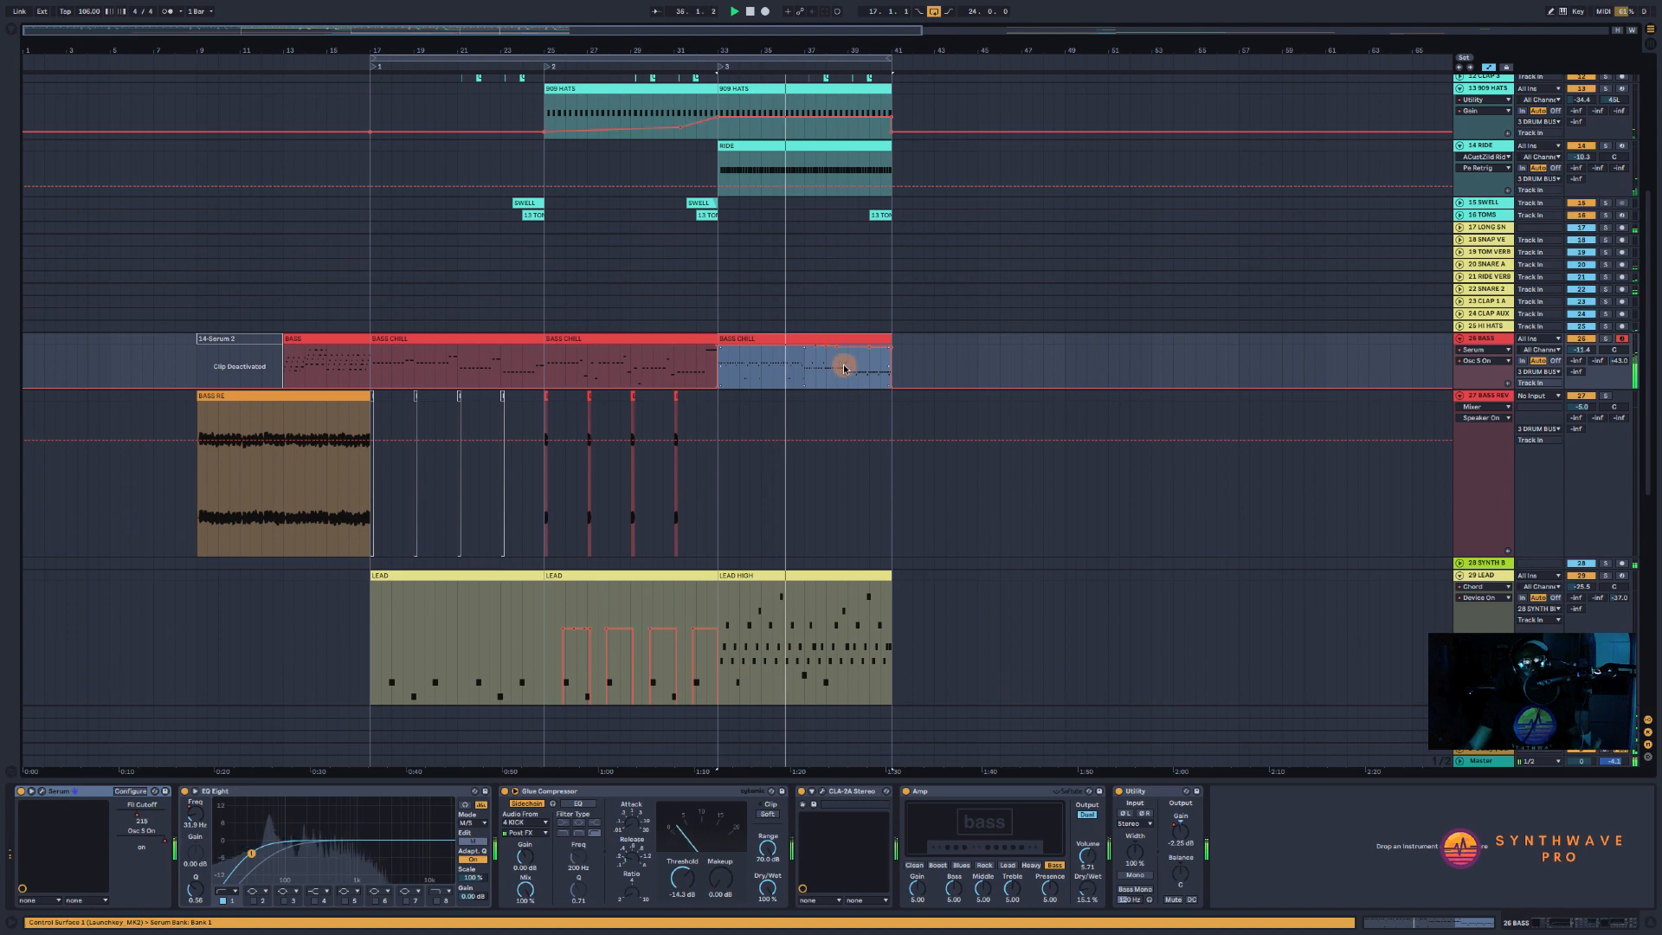
pyautogui.scroll(5, 844, 368)
pyautogui.click(837, 297)
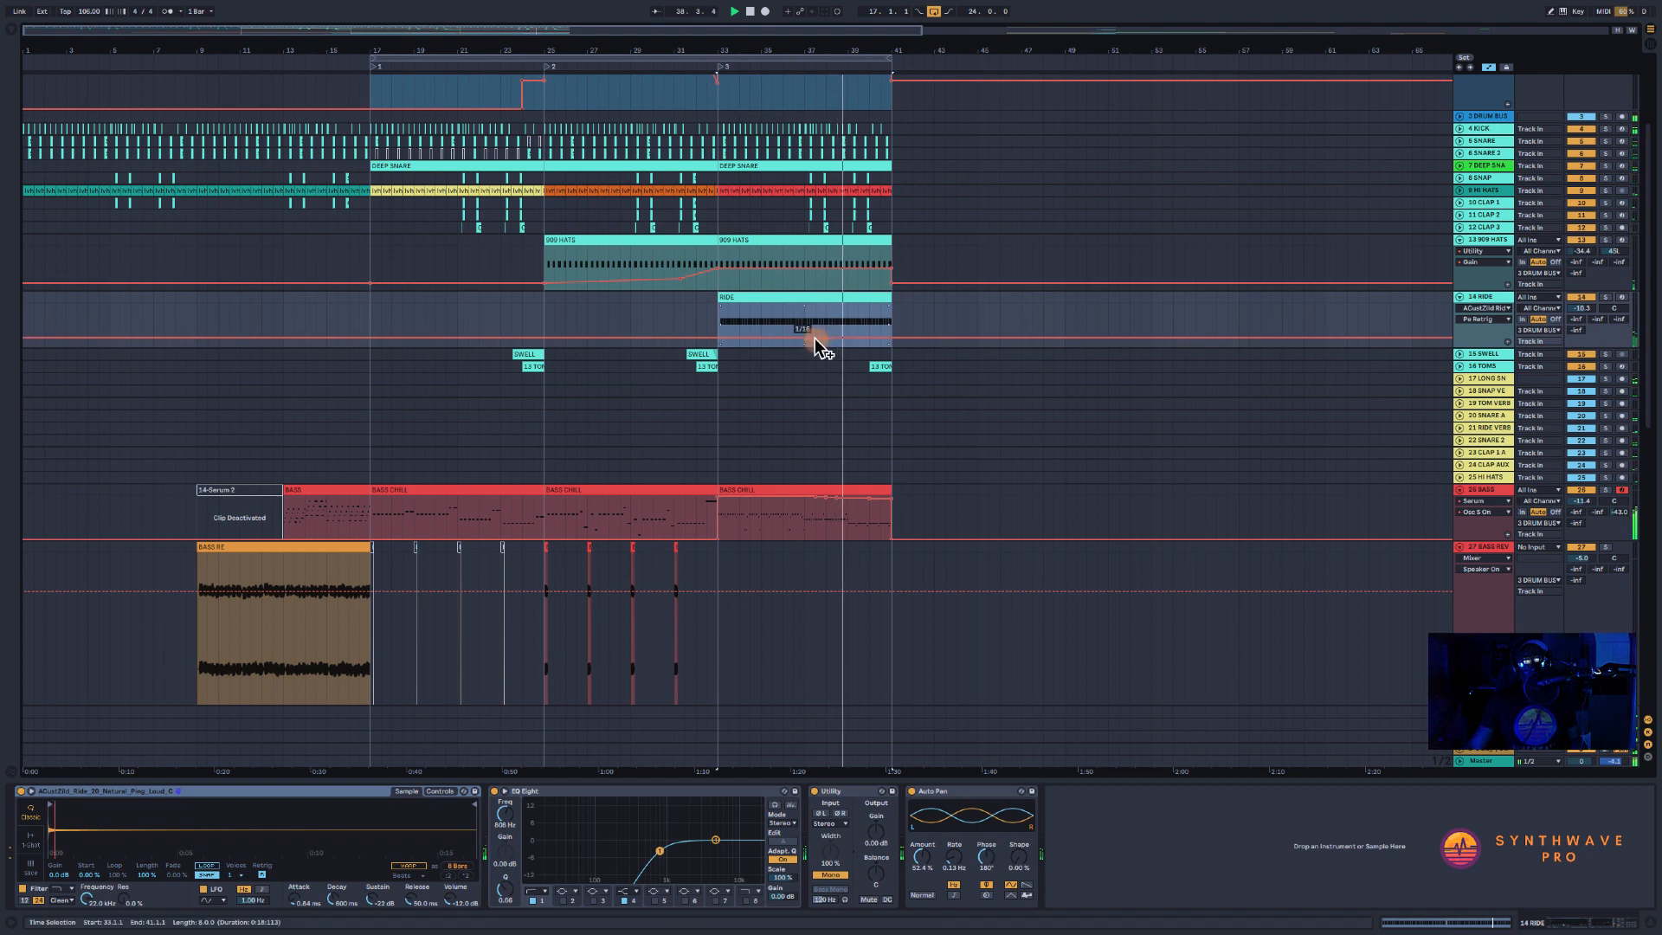
# - Highlight the Section 2 LEAD clip and the Section 3 LEAD HIGH clip while the arrangement plays
pyautogui.scroll(-5, 820, 348)
pyautogui.click(787, 584)
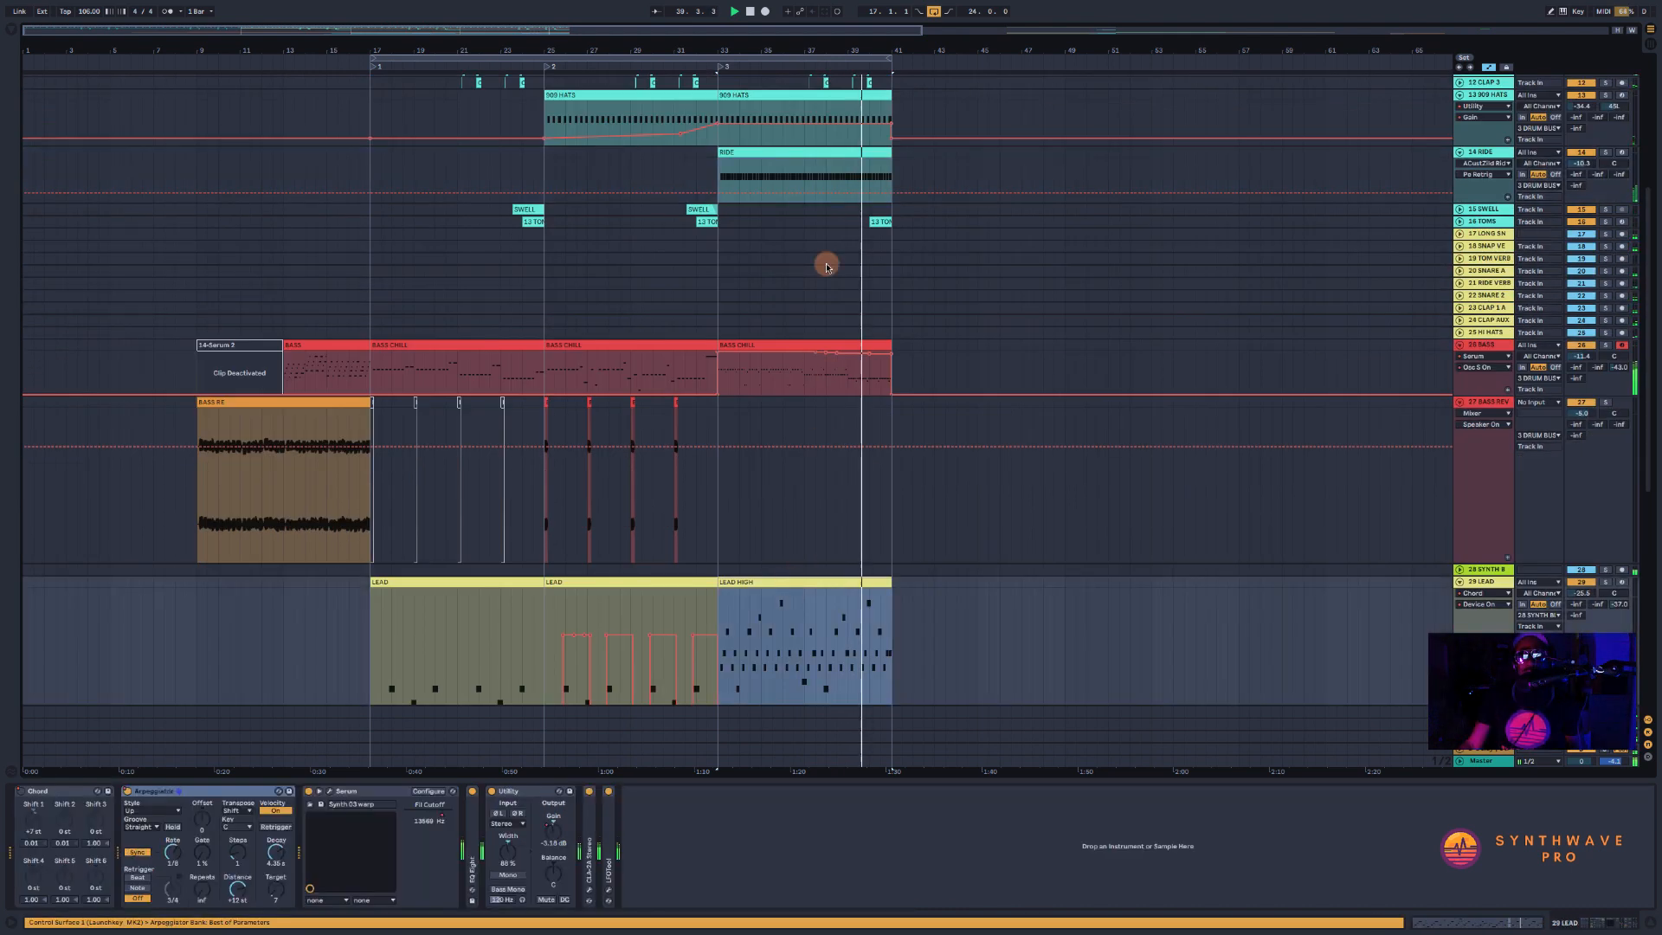
pyautogui.scroll(4, 827, 266)
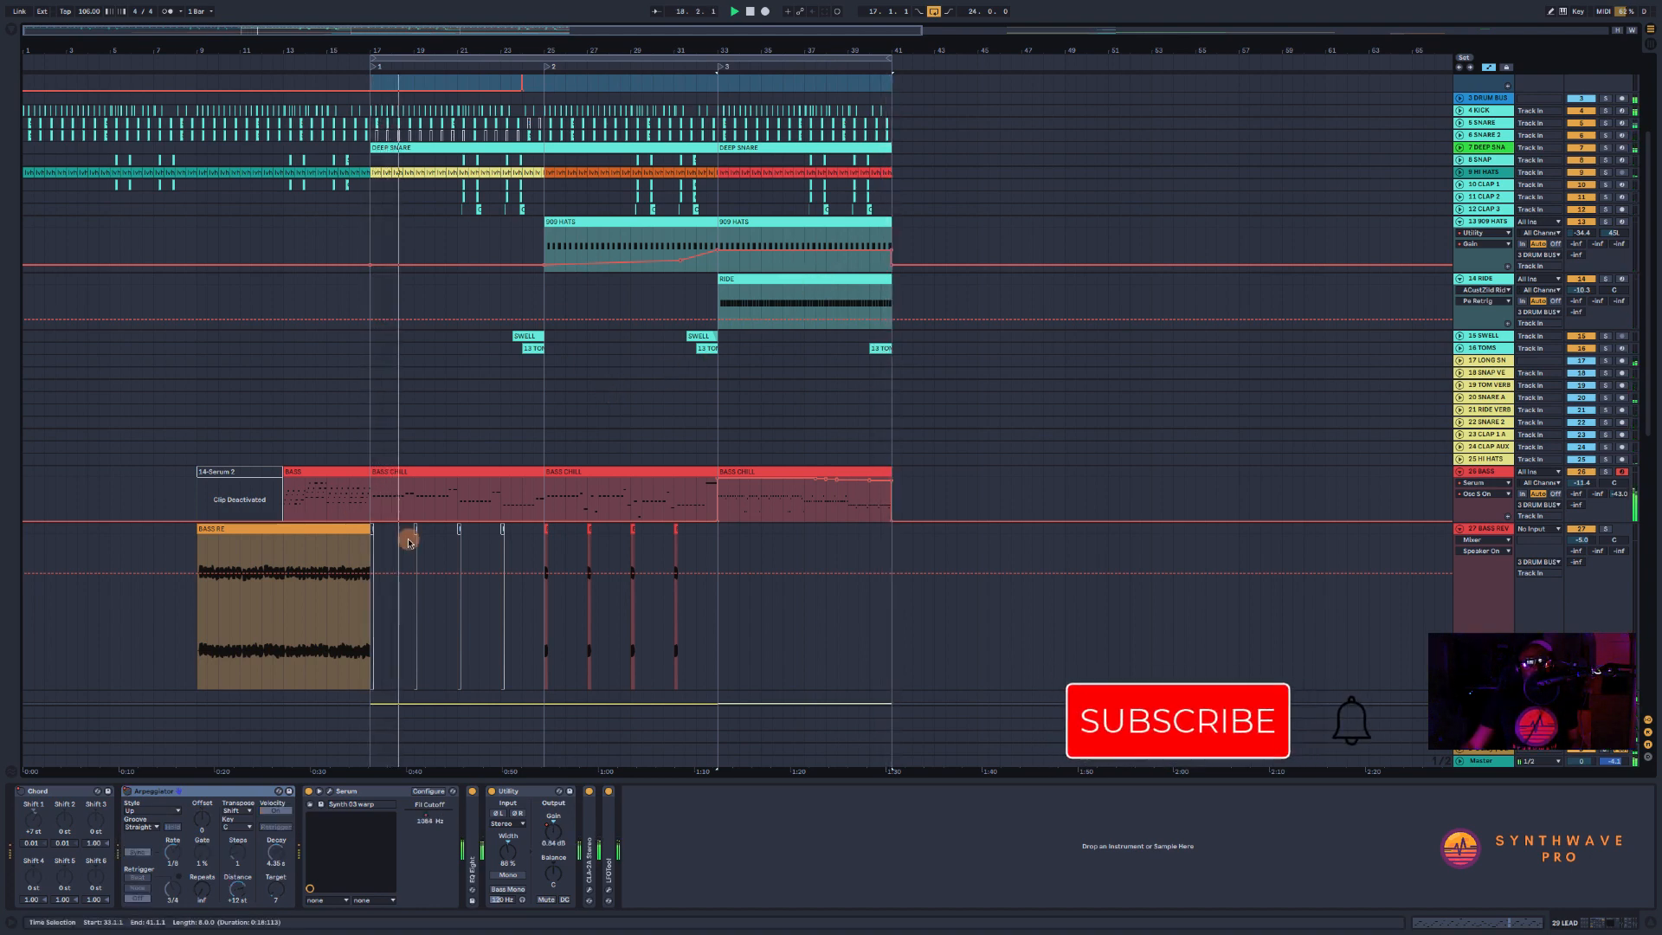
pyautogui.scroll(-7, 411, 528)
pyautogui.scroll(-5, 454, 347)
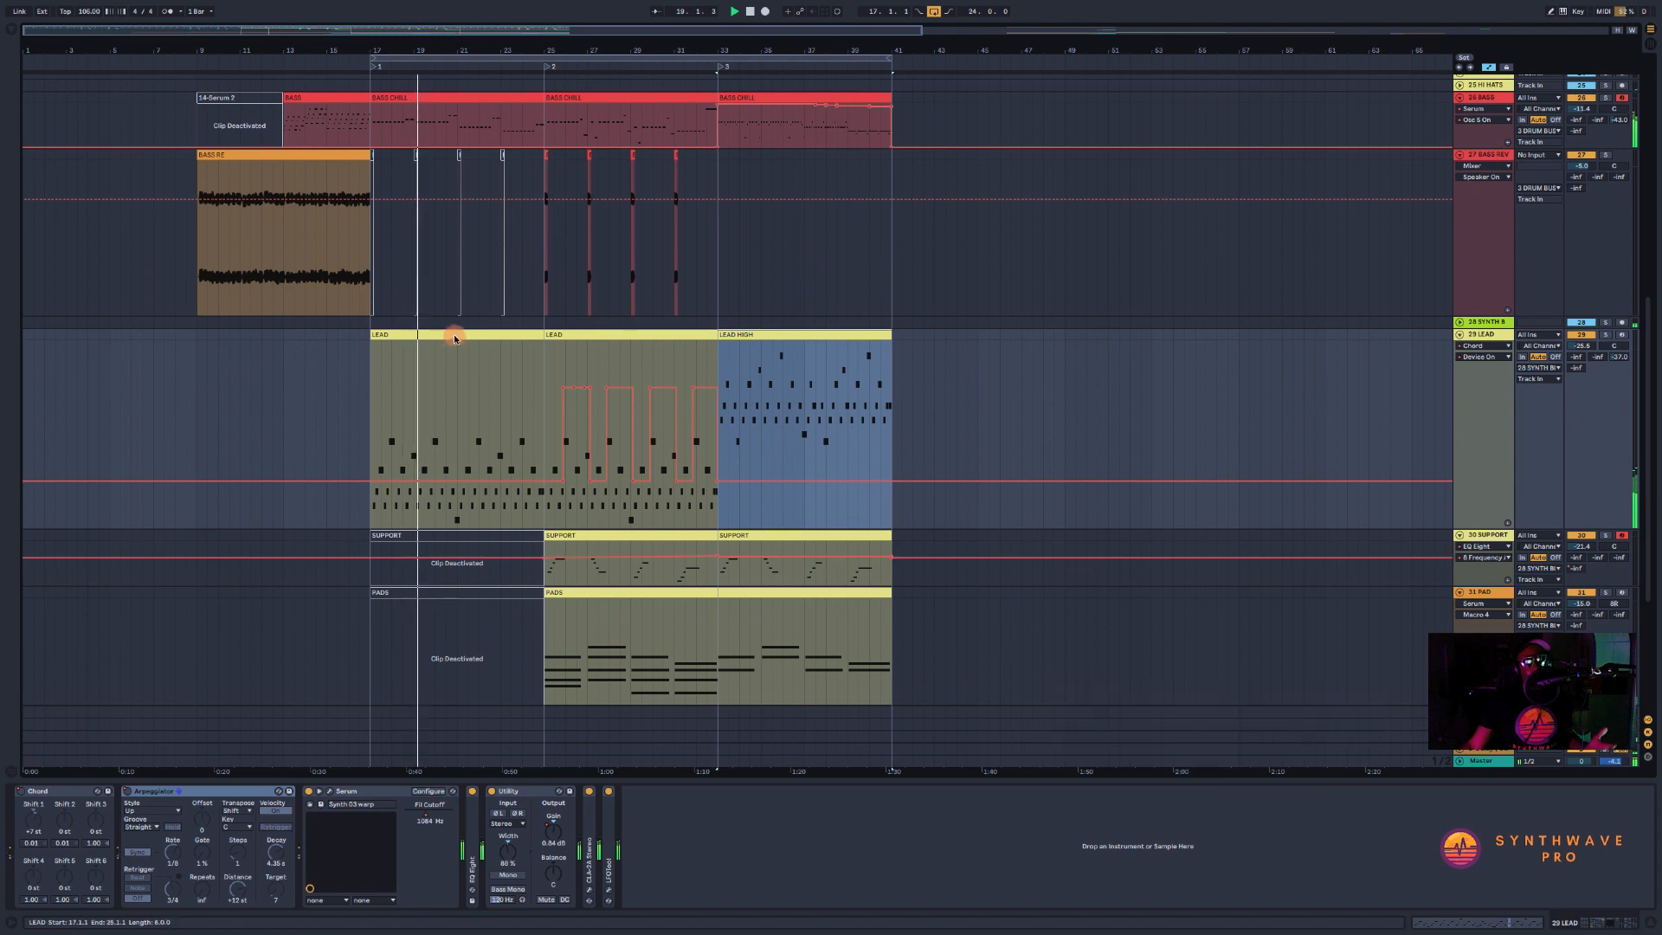
pyautogui.click(609, 336)
pyautogui.click(746, 338)
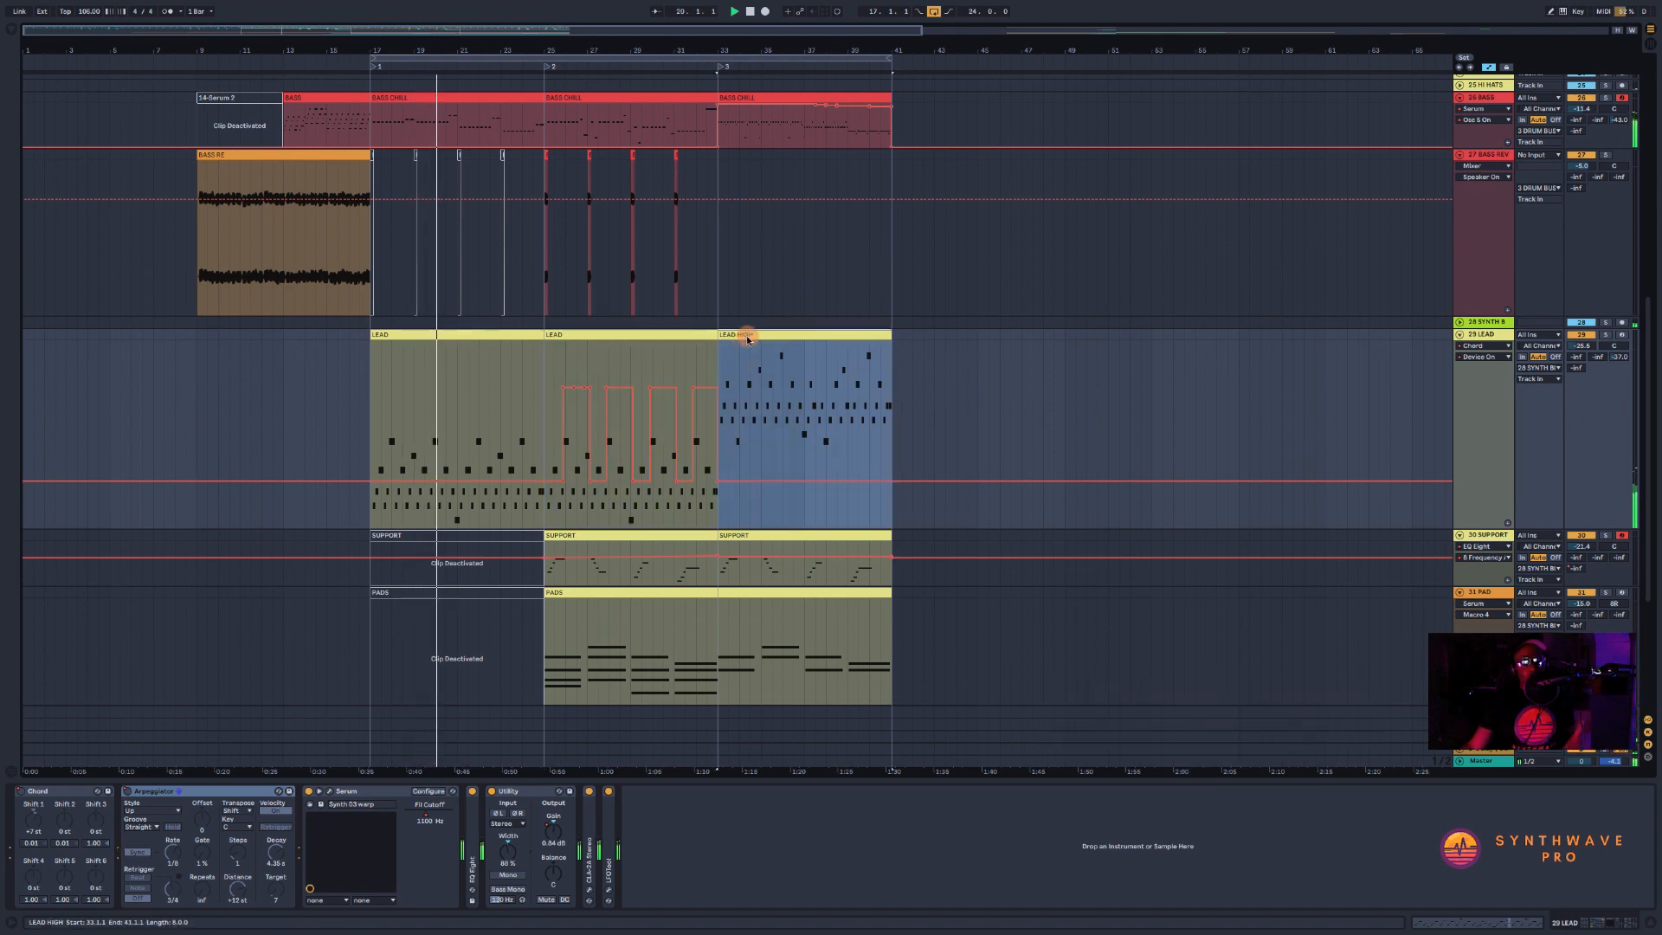
# - Collapse the BASS, BASS REVERSE, LEAD, SUPPORT, PAD, ARP and DRIPS tracks to make the arrangement more compact
pyautogui.scroll(3, 568, 360)
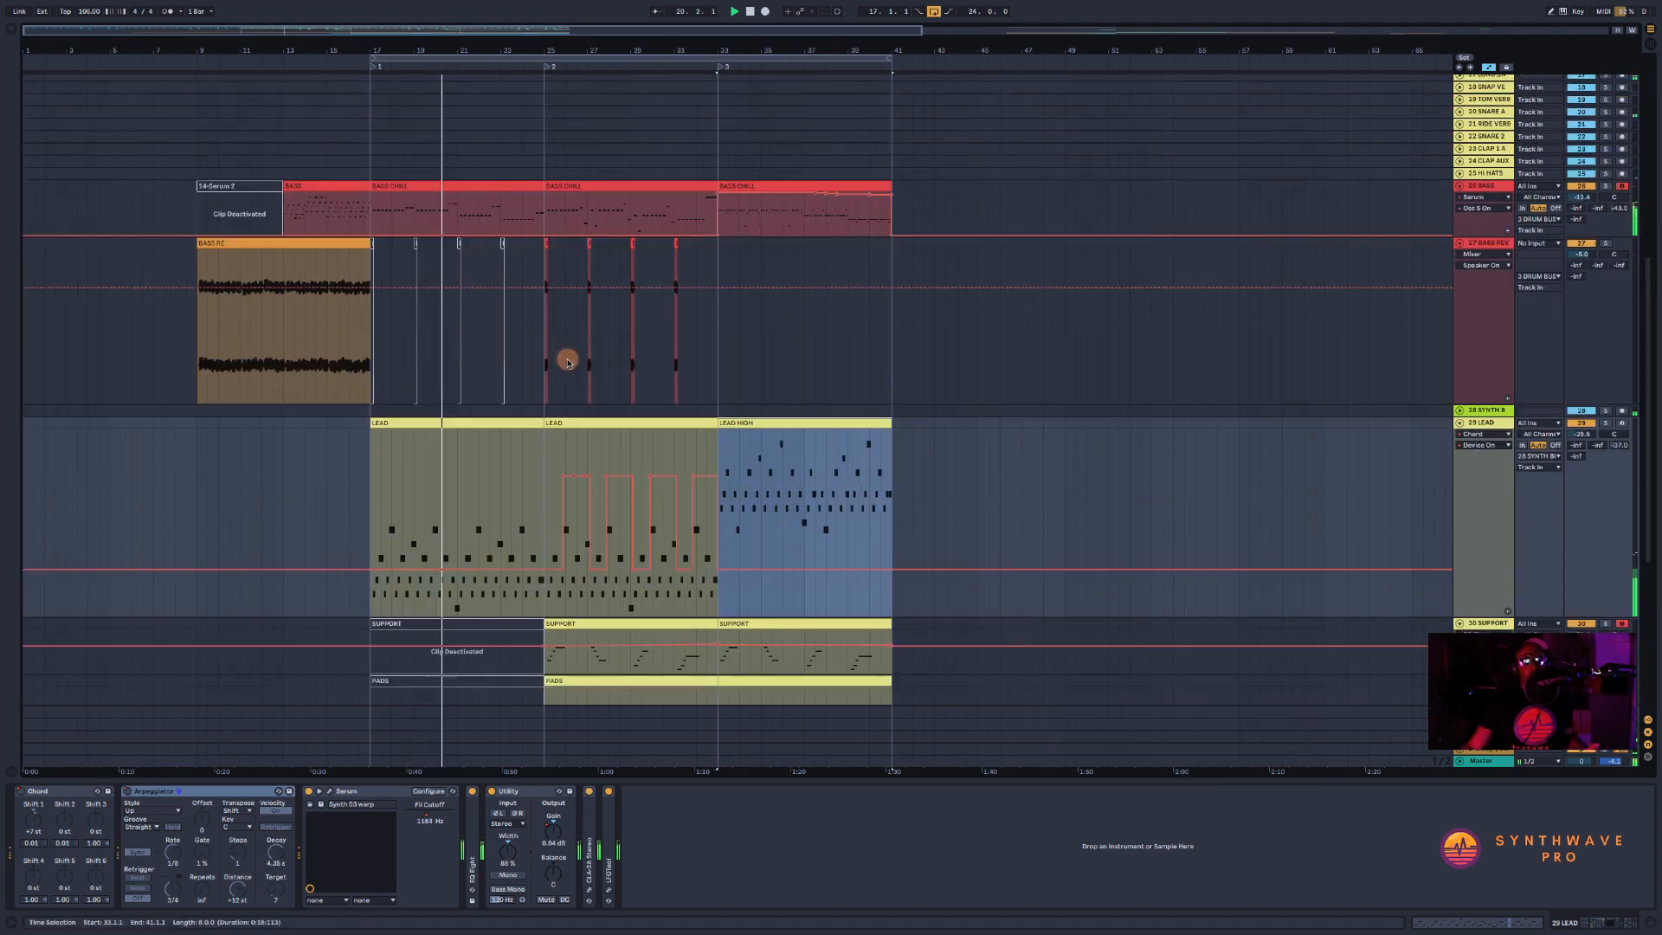
pyautogui.click(1459, 186)
pyautogui.click(1460, 198)
pyautogui.click(1459, 222)
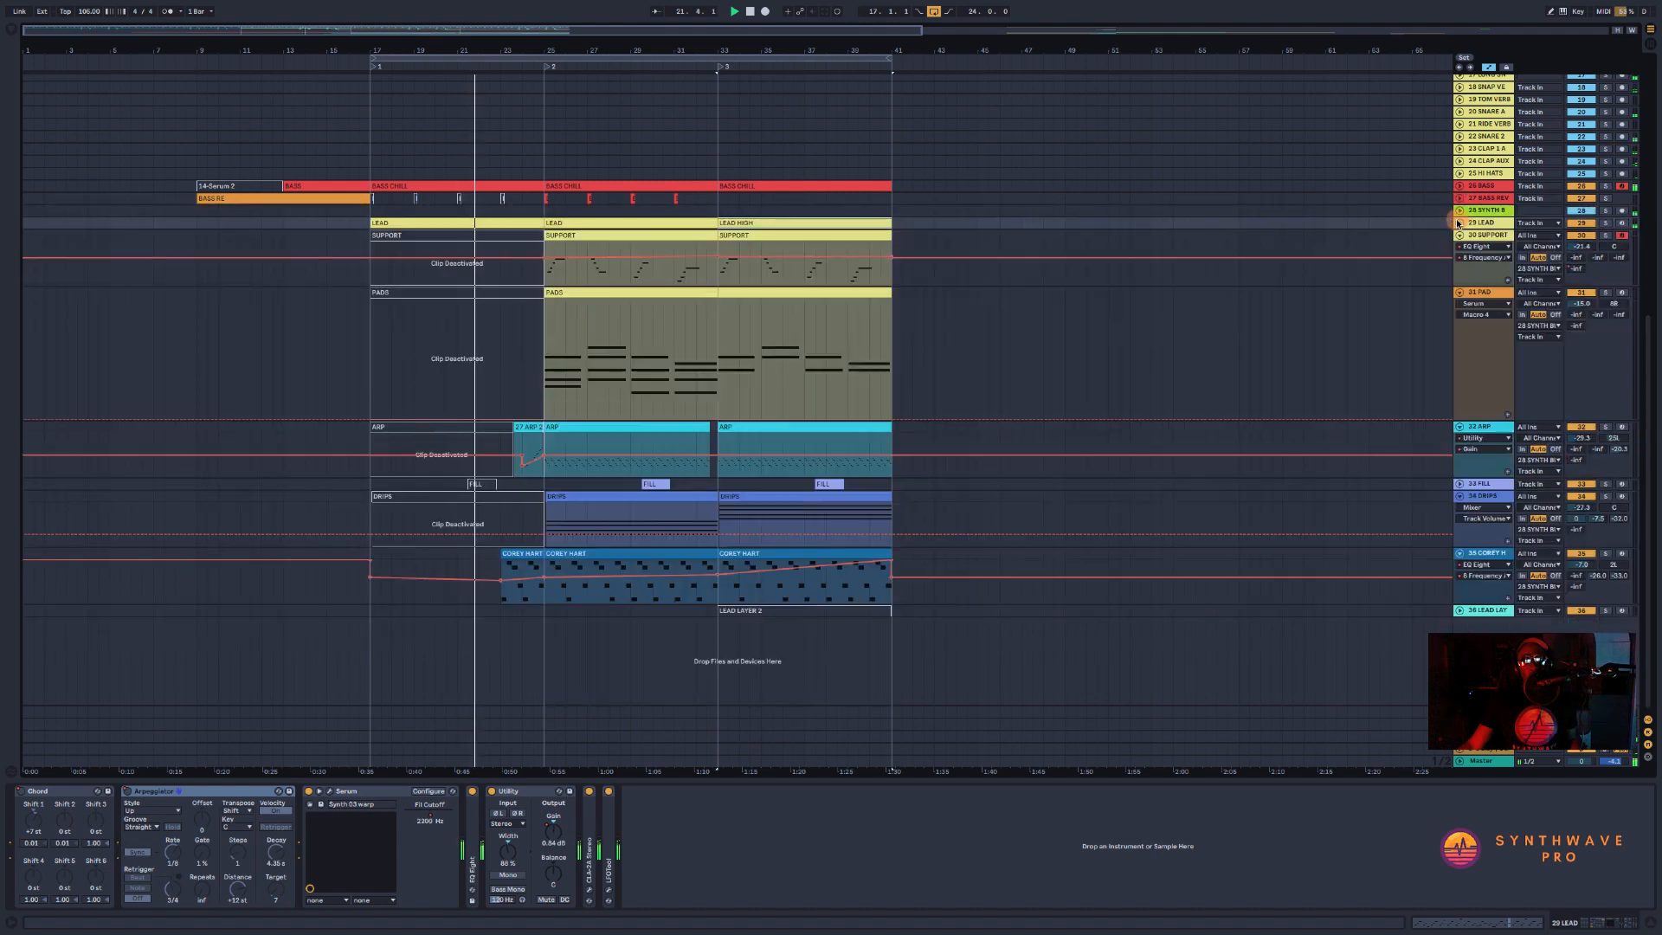
pyautogui.click(1460, 234)
pyautogui.click(1459, 248)
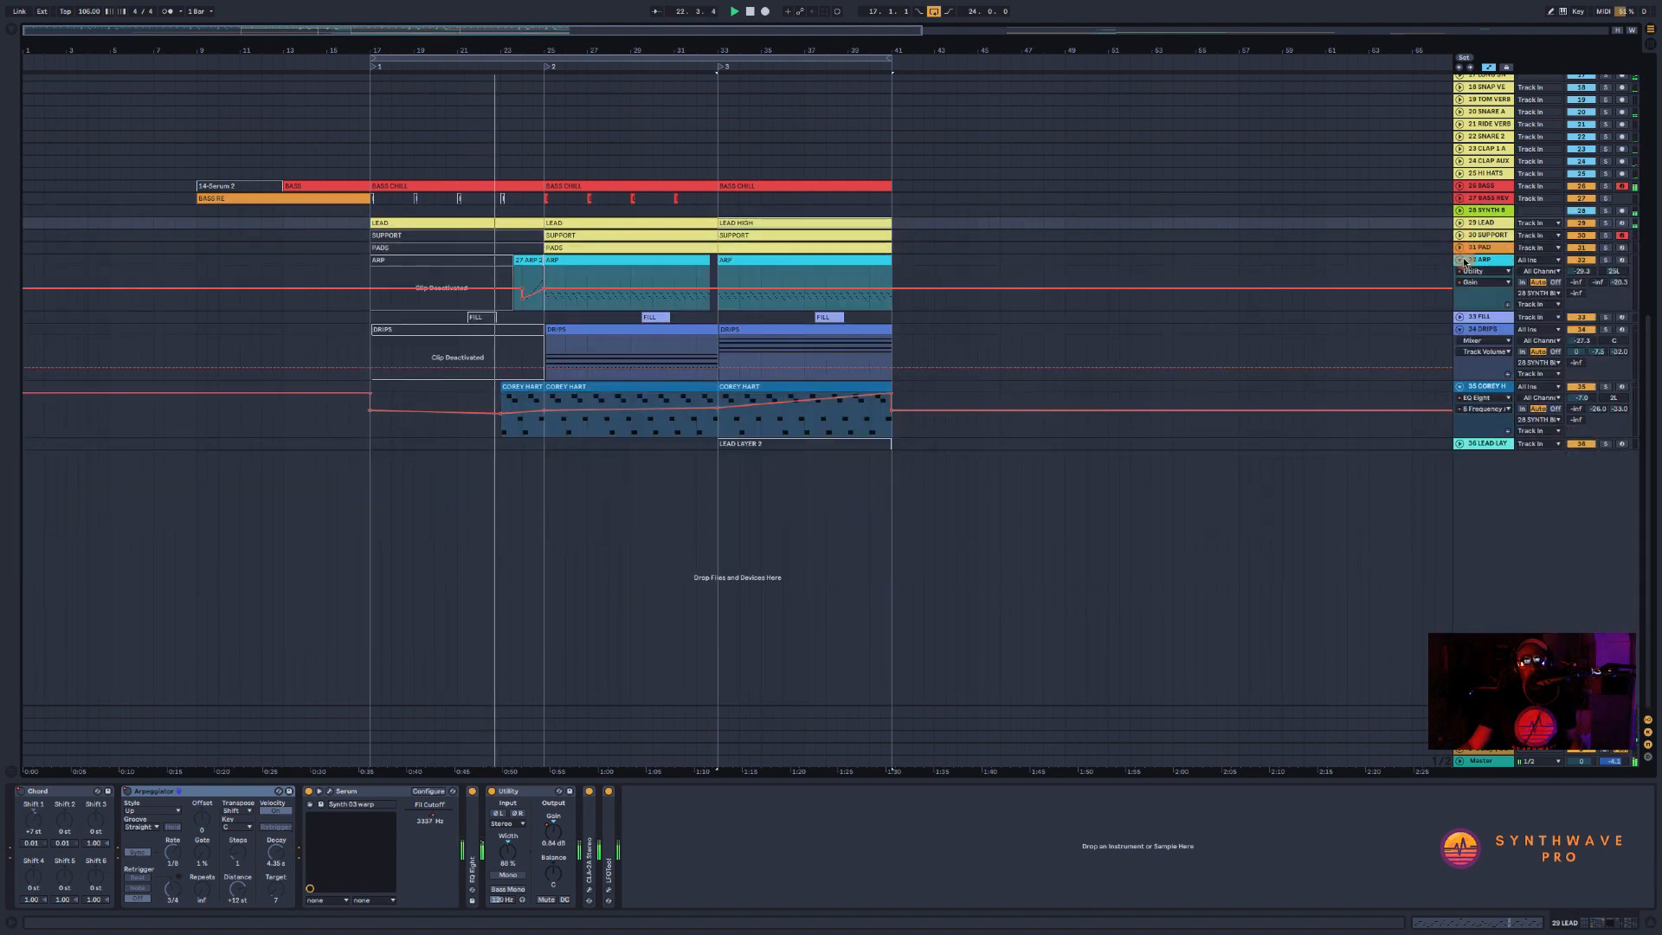
pyautogui.click(1459, 259)
pyautogui.click(1459, 284)
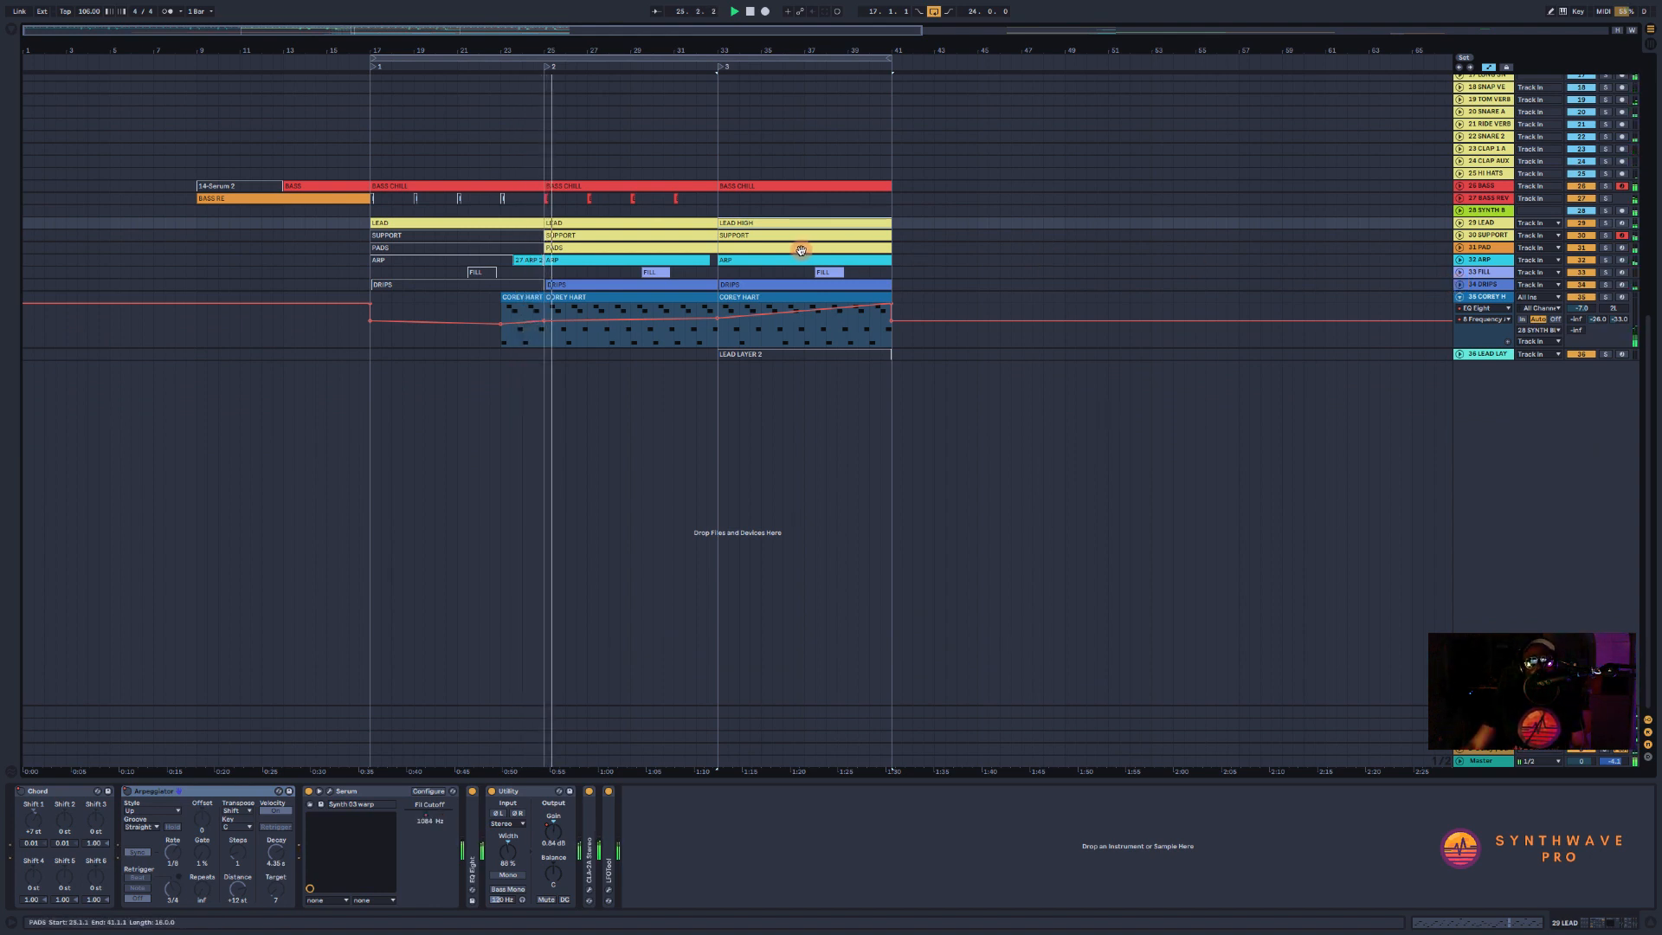
pyautogui.scroll(5, 800, 250)
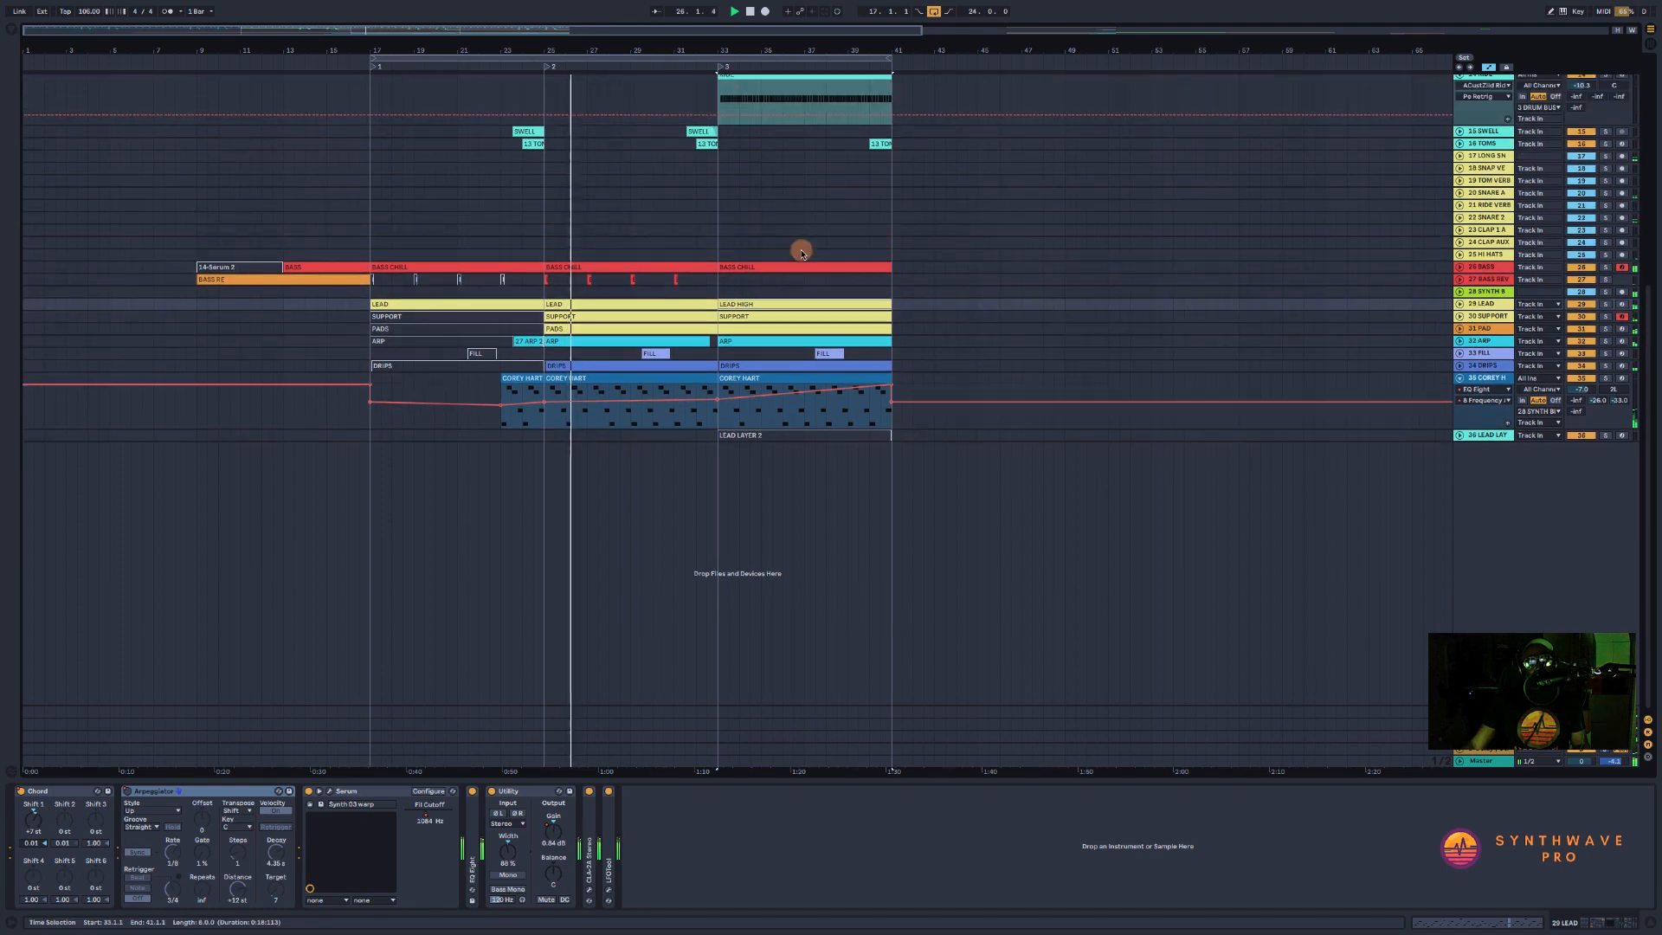
pyautogui.scroll(5, 801, 250)
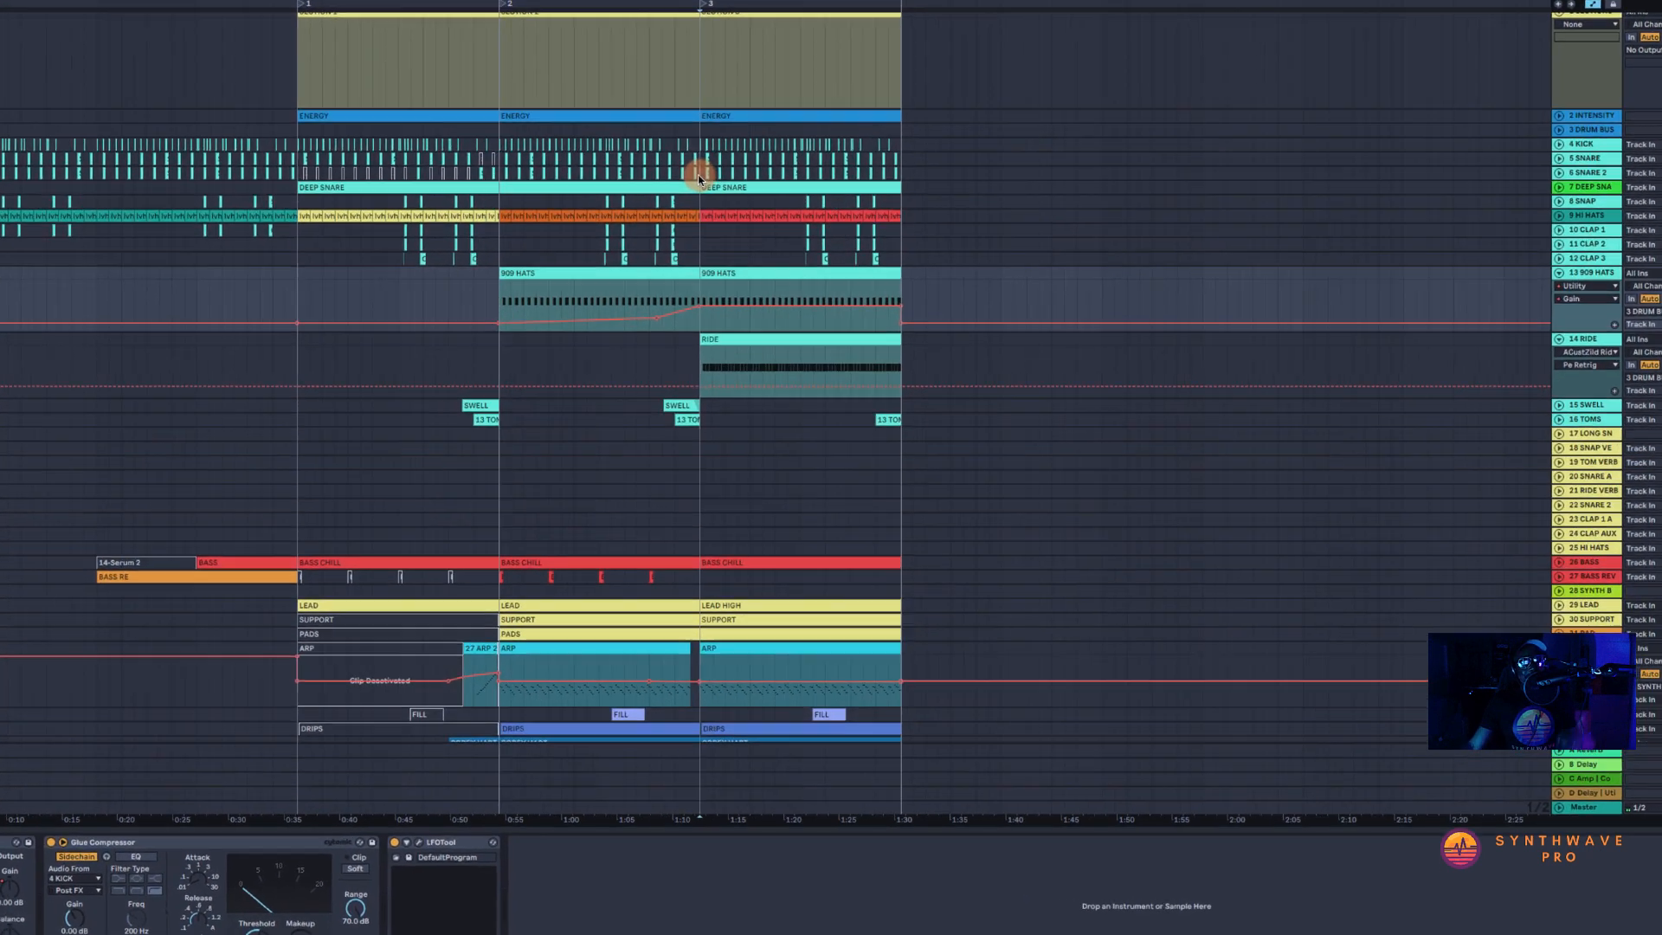
# - Highlight the Section 2 range of the SNARE 2 track and the Section 2 HI HATS clip
pyautogui.moveTo(718, 215); pyautogui.dragTo(560, 225)
pyautogui.click(456, 145)
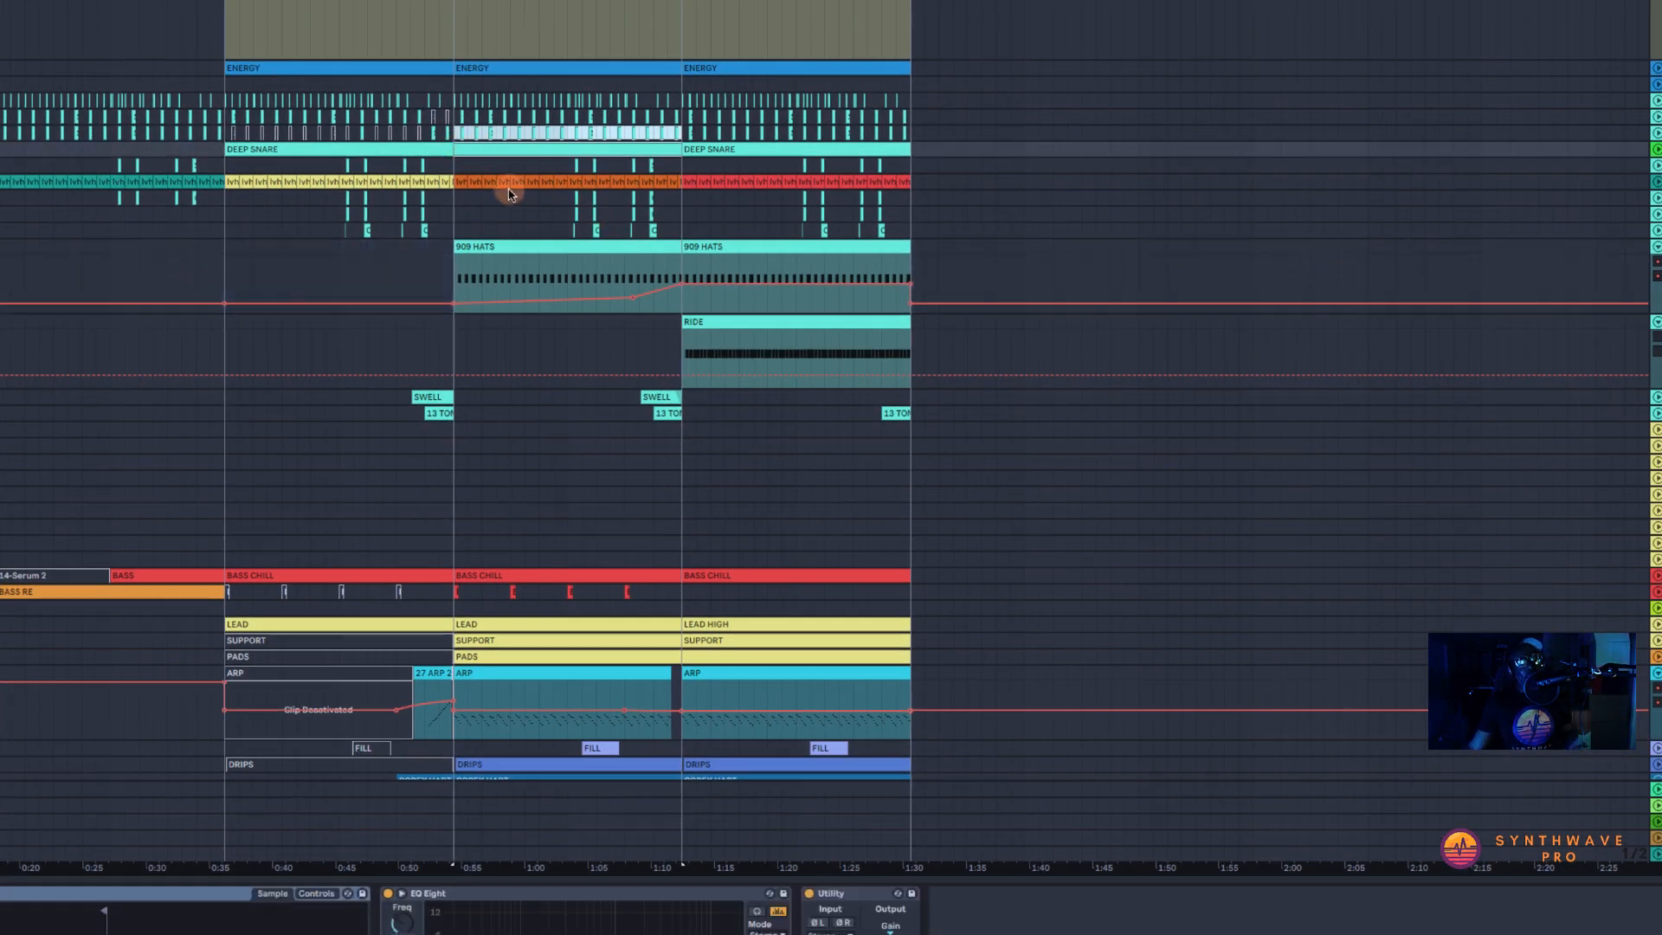
pyautogui.click(459, 181)
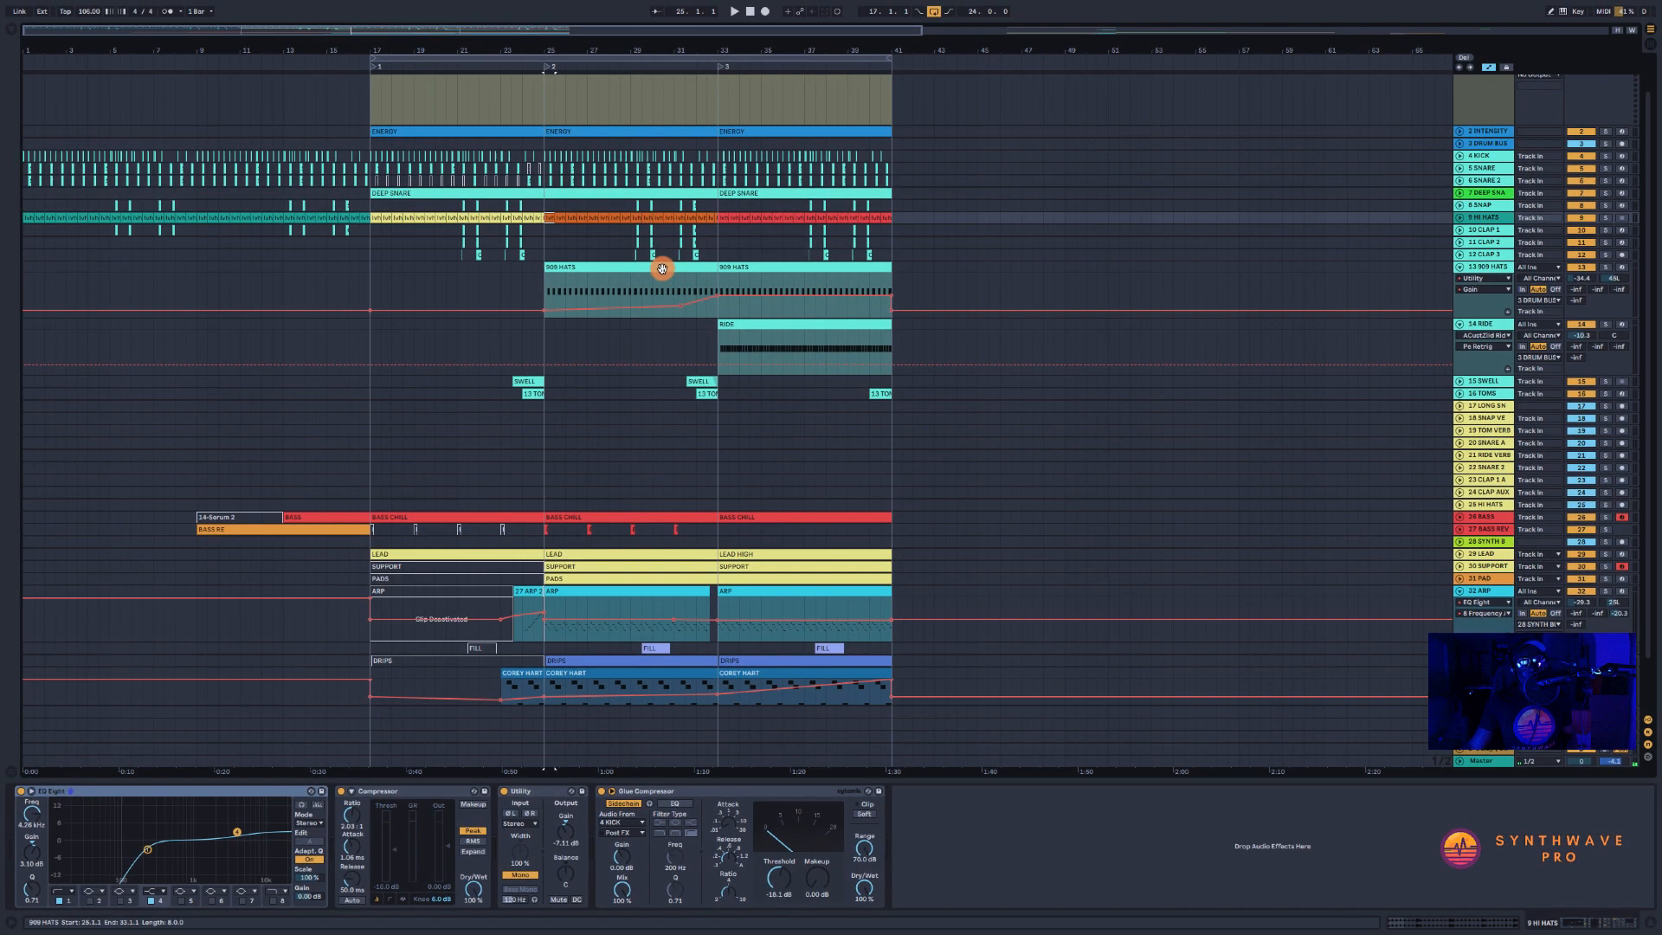
# - Highlight the Section 2 clip of the 909 HATS track and the Section 3 RIDE clip
pyautogui.click(598, 306)
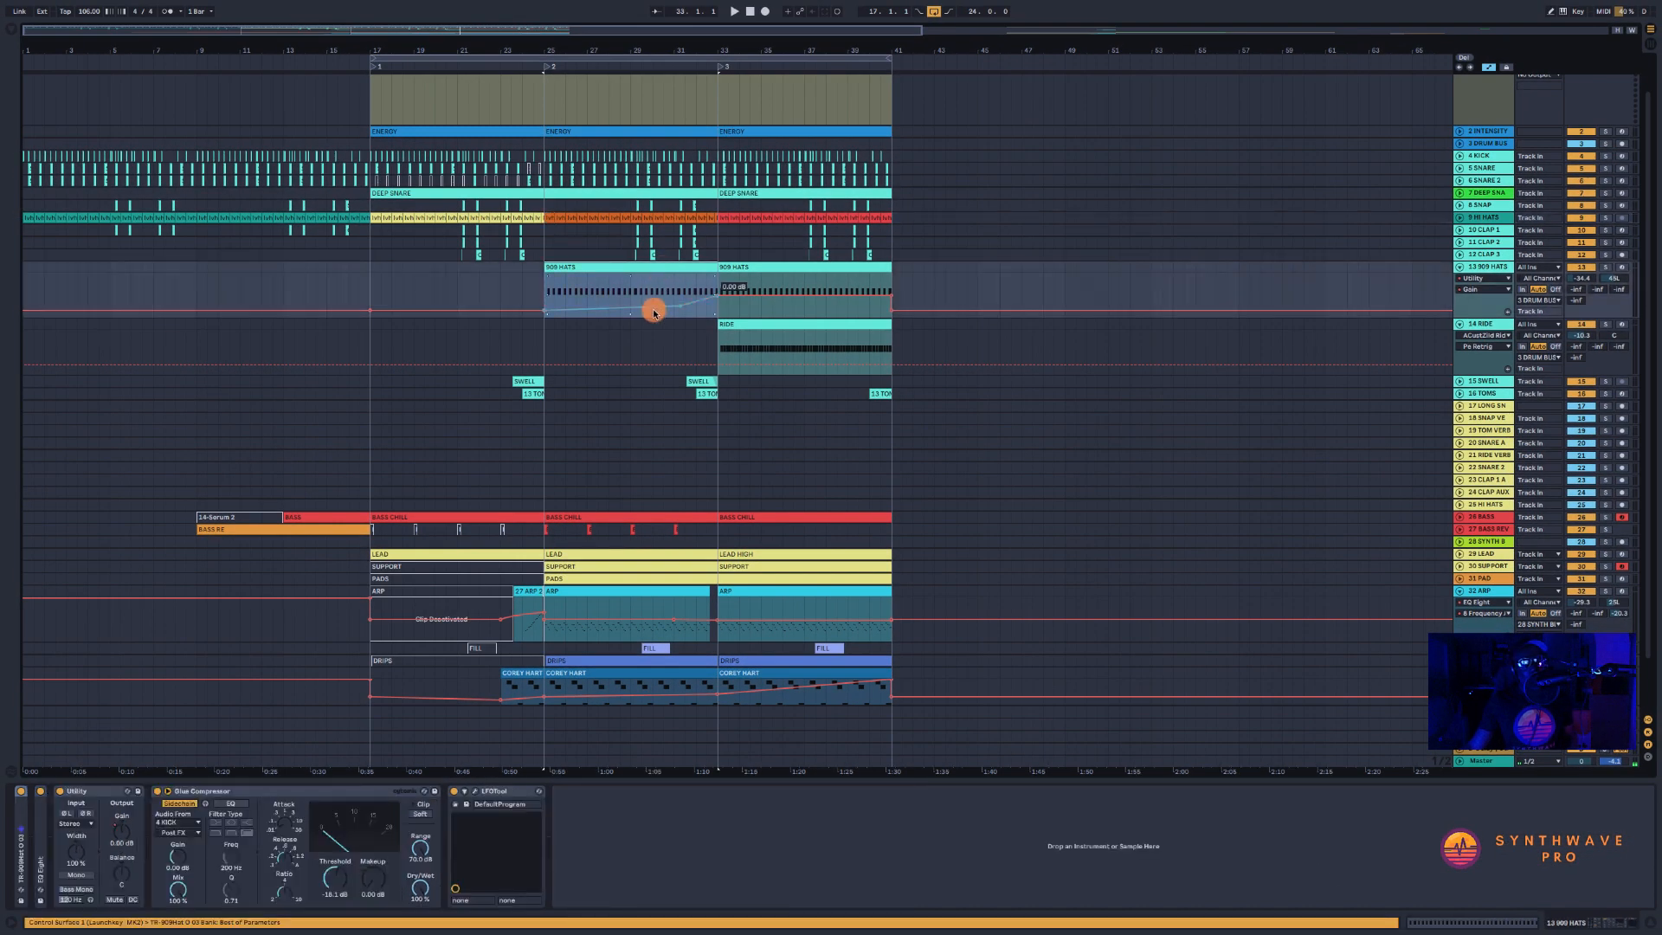
pyautogui.scroll(-2, 653, 315)
pyautogui.click(732, 284)
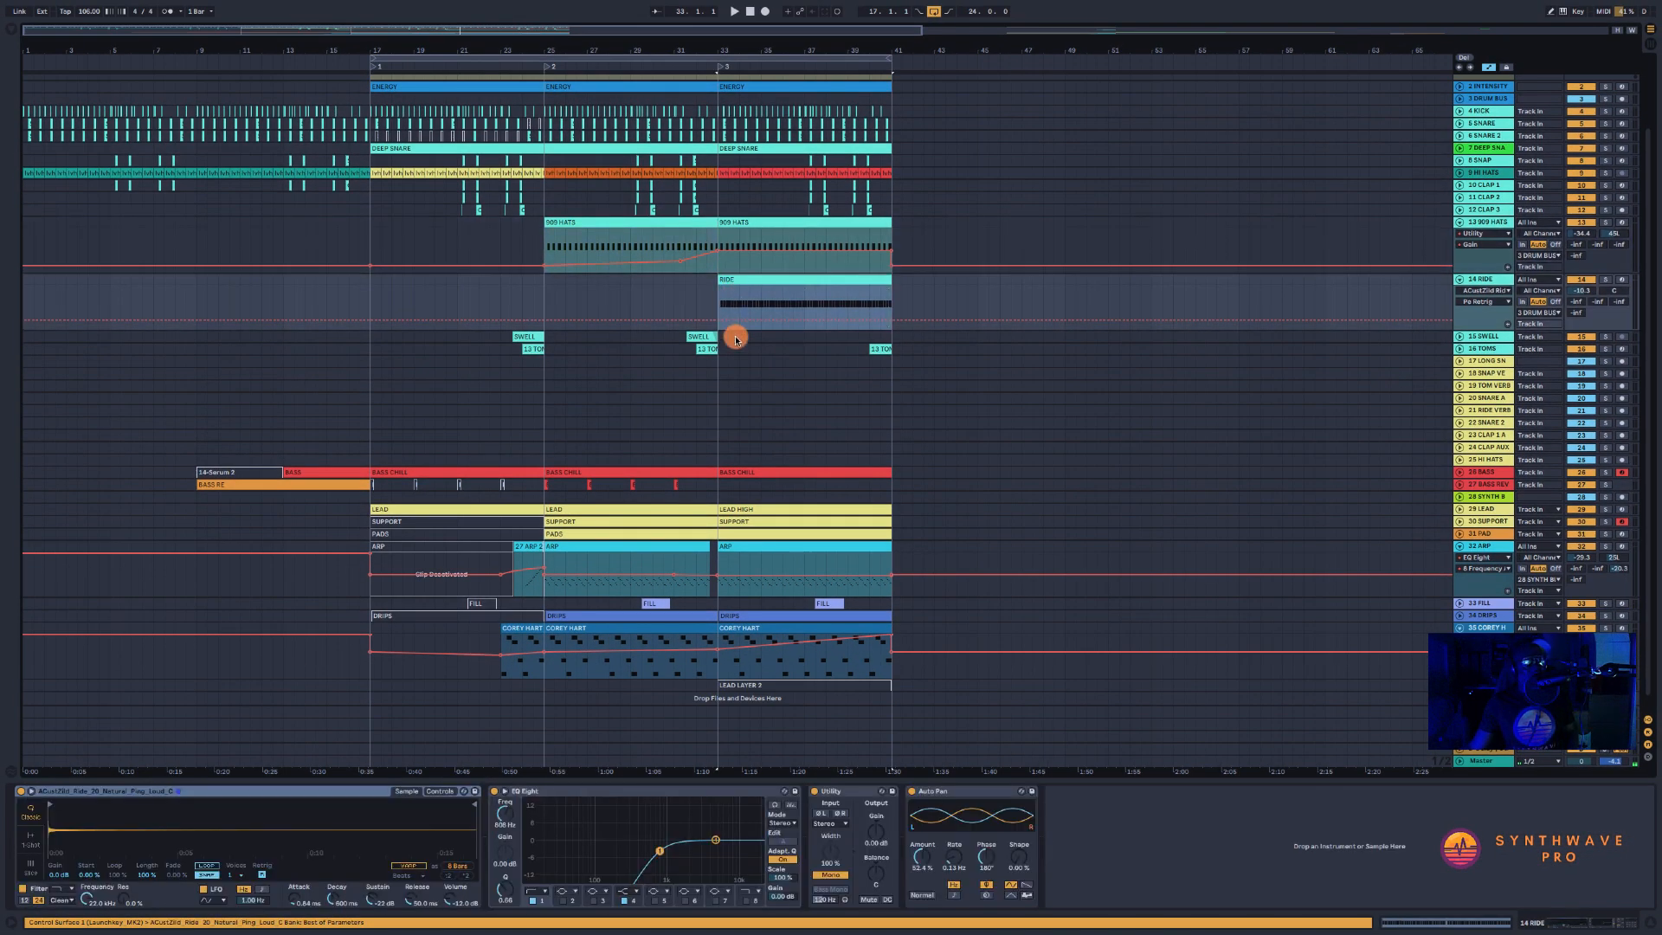
pyautogui.scroll(-1, 735, 336)
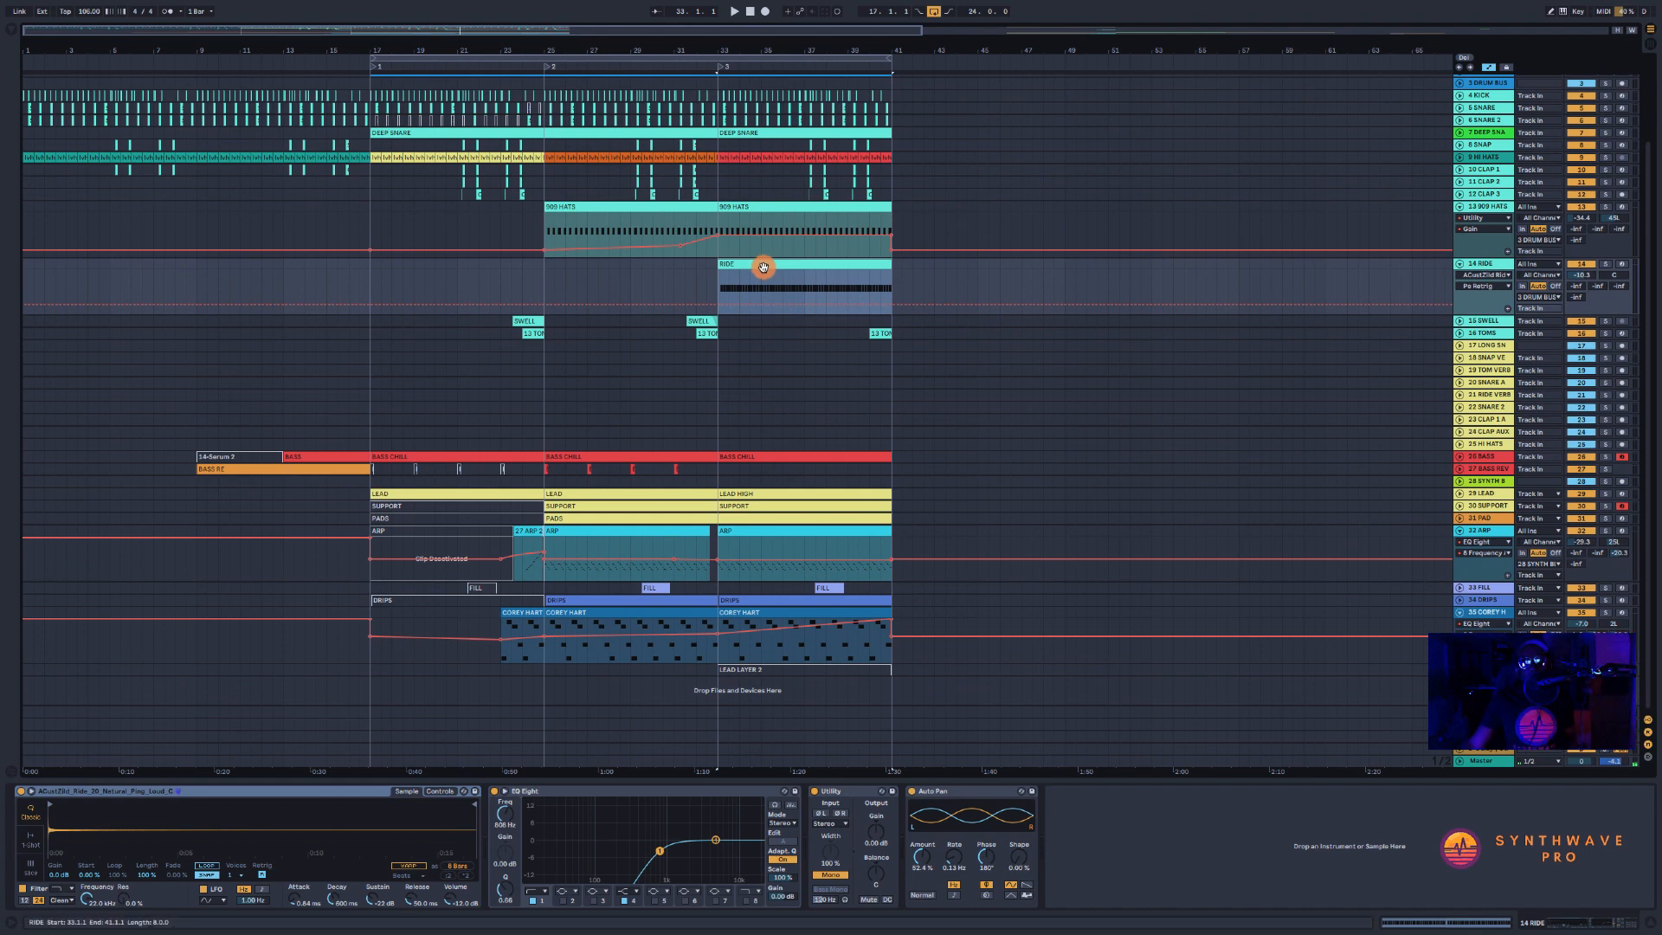
# - Highlight the Section 2 BASS CHILL clip and the Section 2 range of the BASS REVERSE track
pyautogui.click(641, 459)
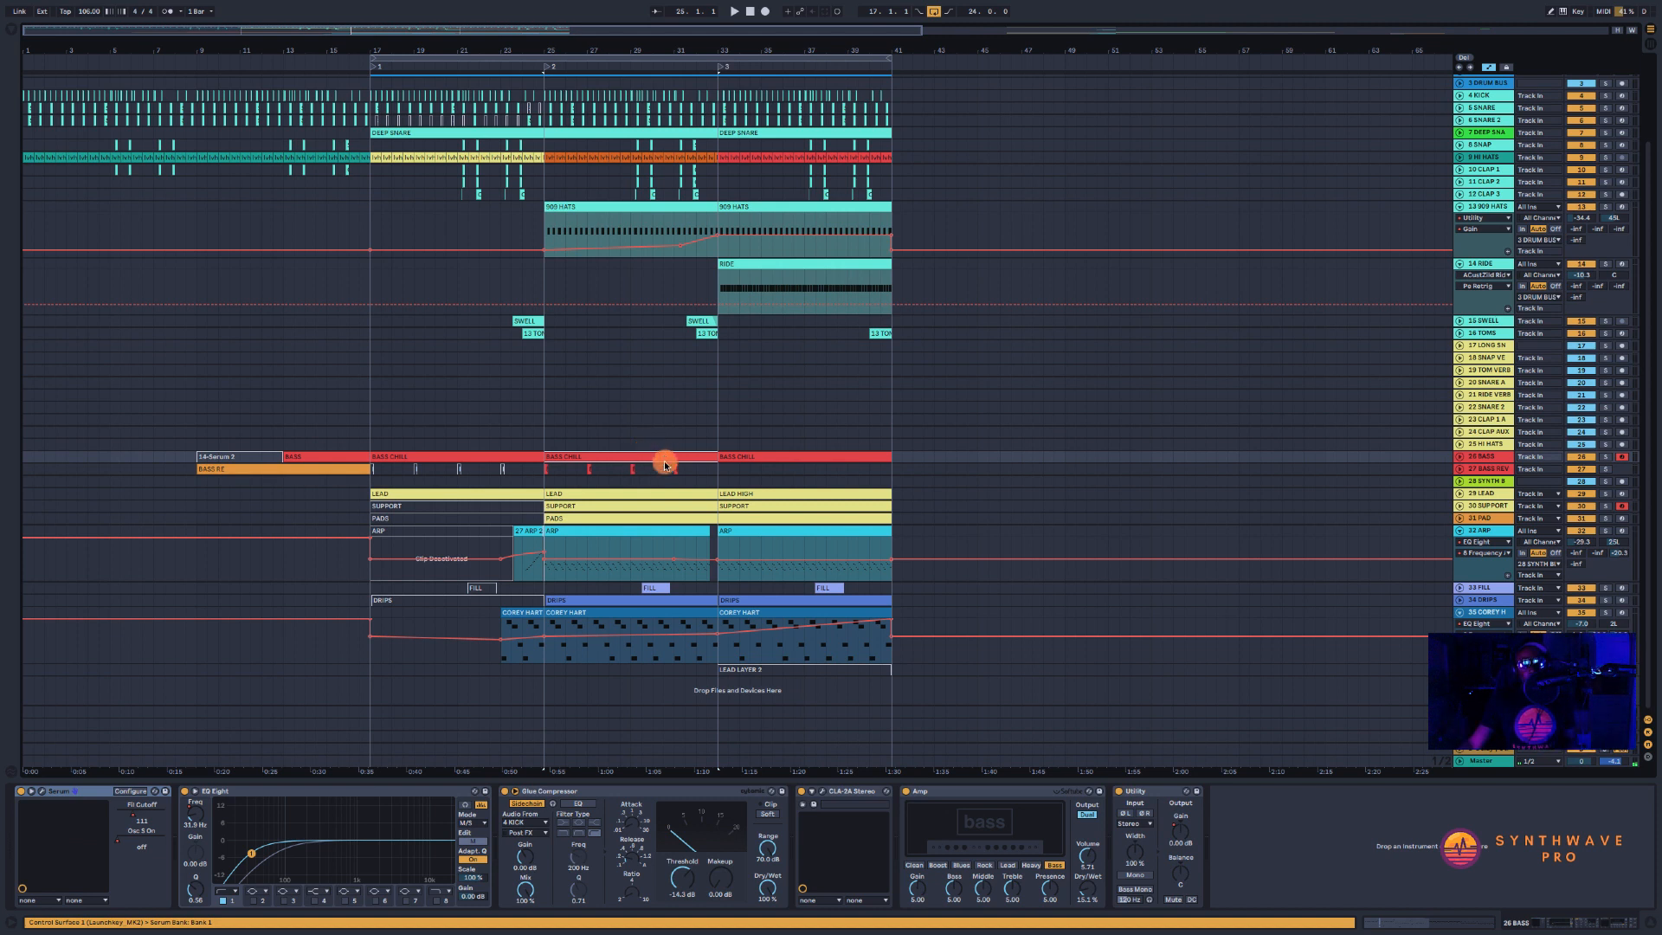
pyautogui.moveTo(664, 466); pyautogui.dragTo(712, 468)
pyautogui.moveTo(554, 457); pyautogui.dragTo(539, 456)
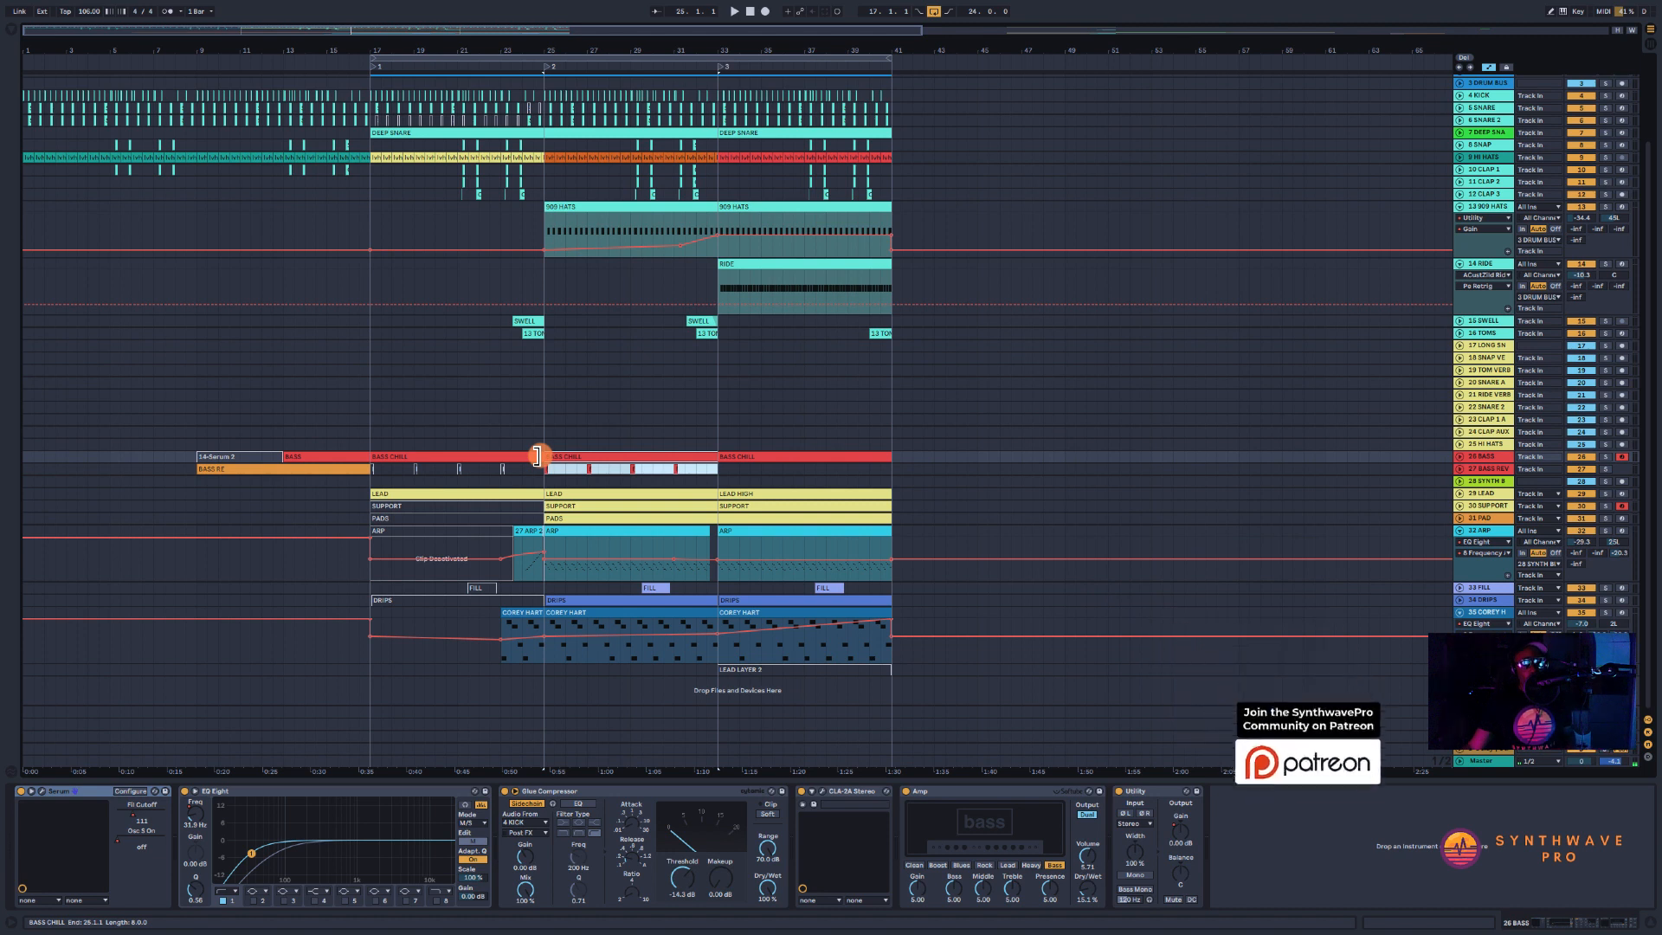
# - Examine the MIDI notes of the Section 3 BASS CHILL clip and return to the full arrangement
pyautogui.click(752, 455)
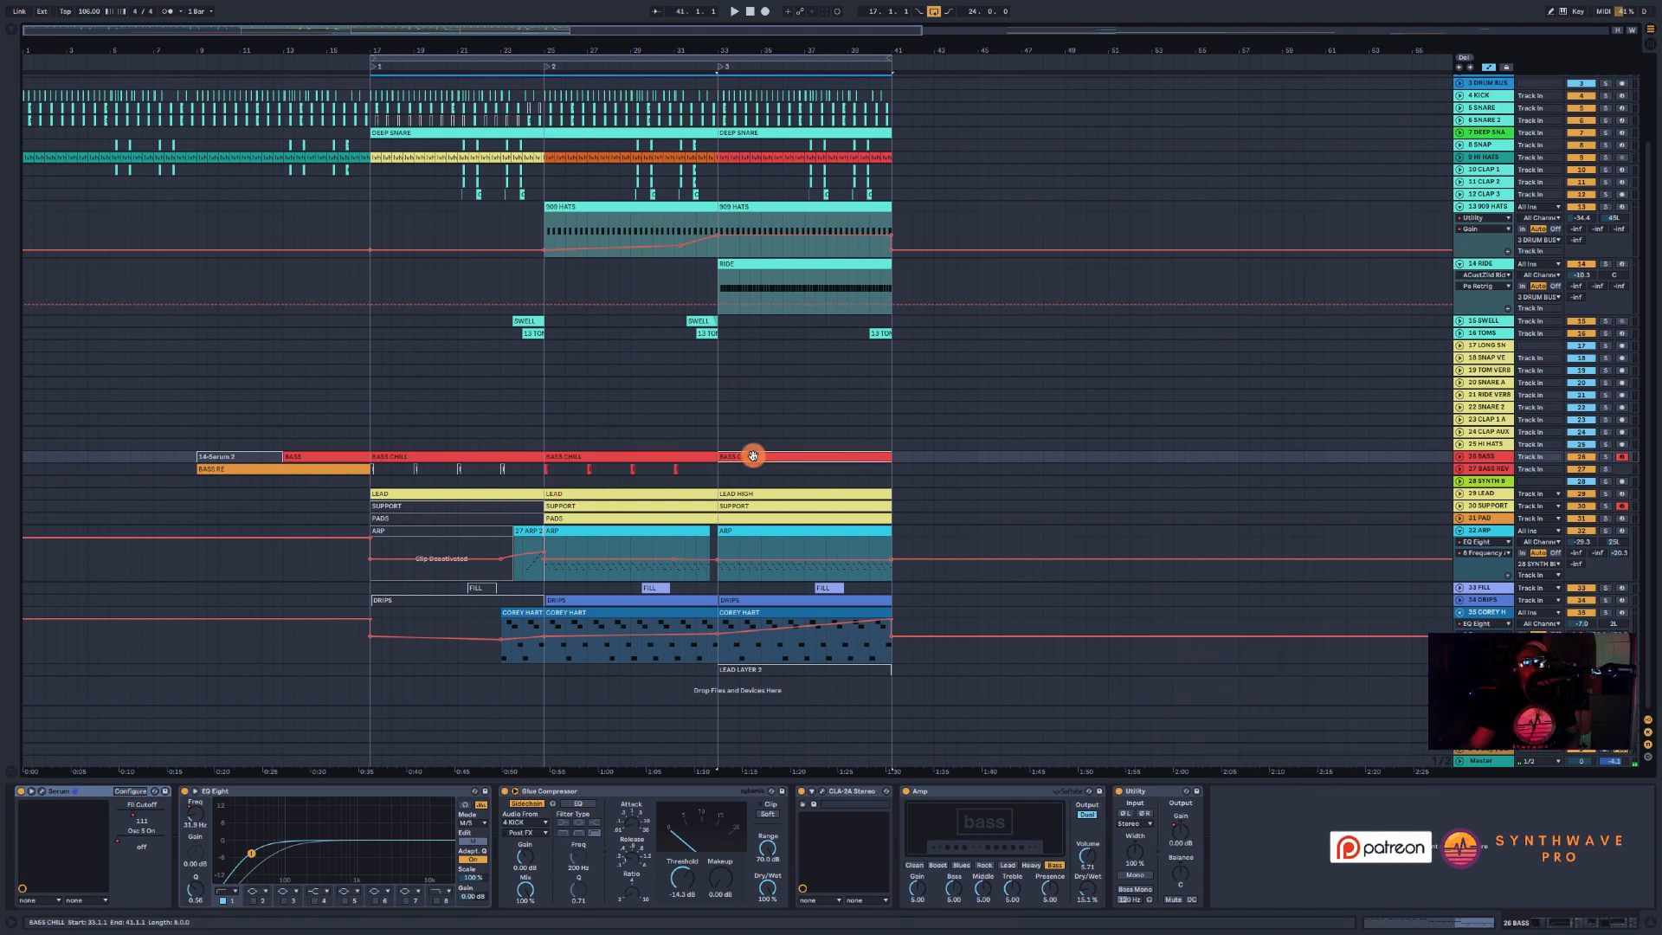
pyautogui.doubleClick(752, 456)
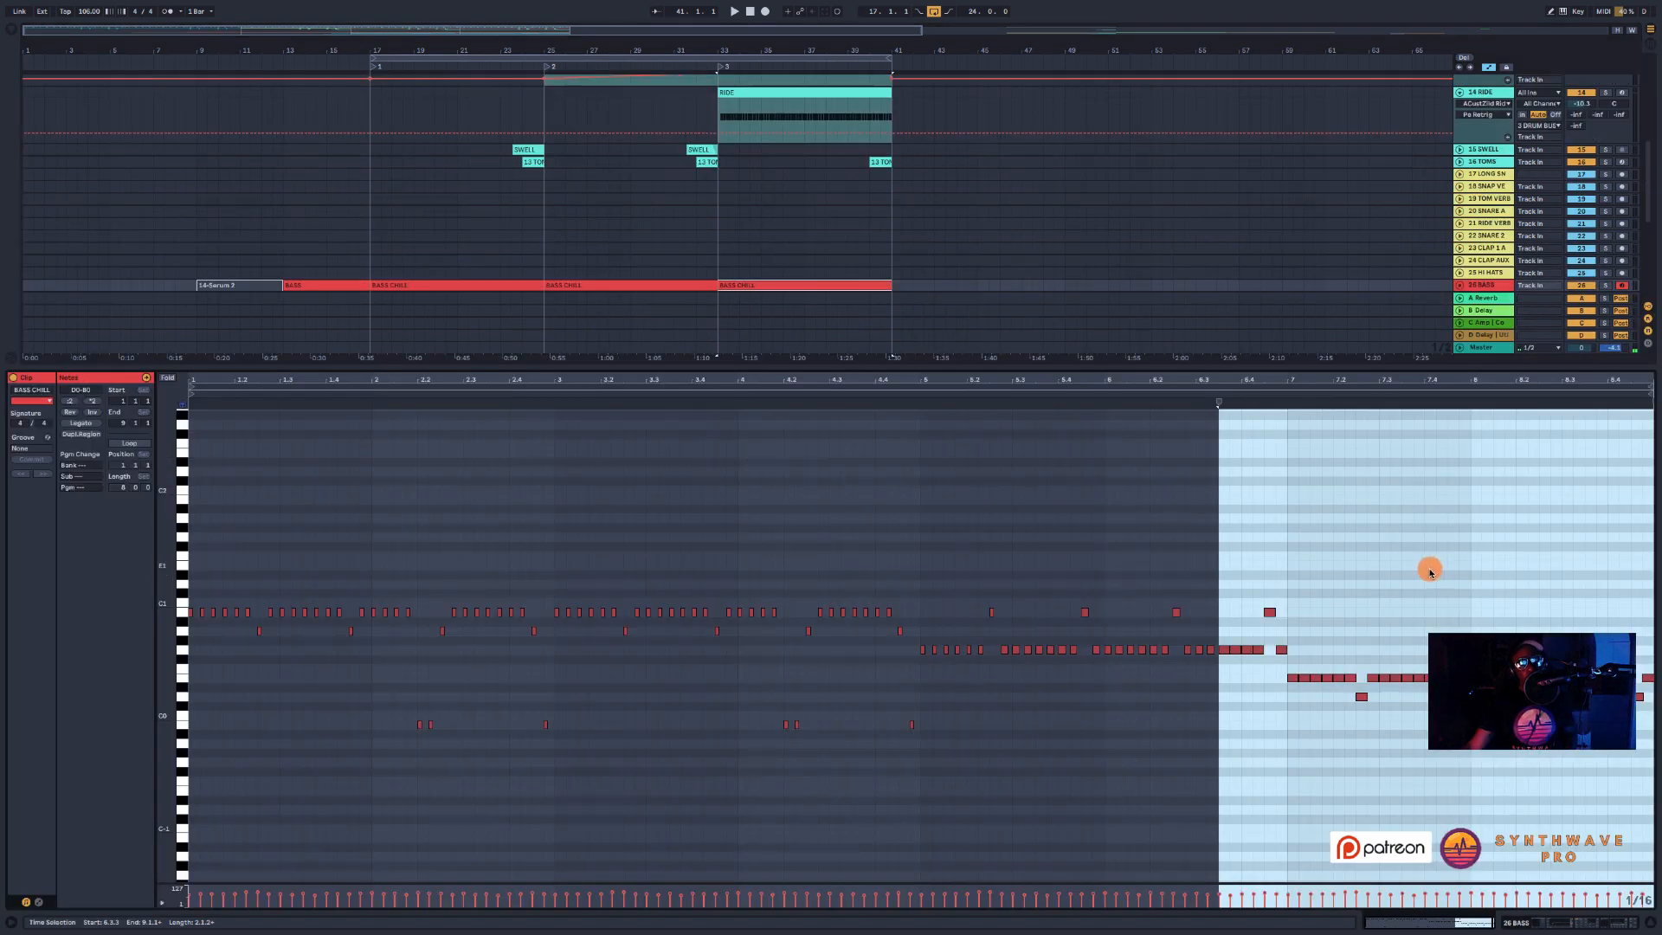
pyautogui.click(1332, 594)
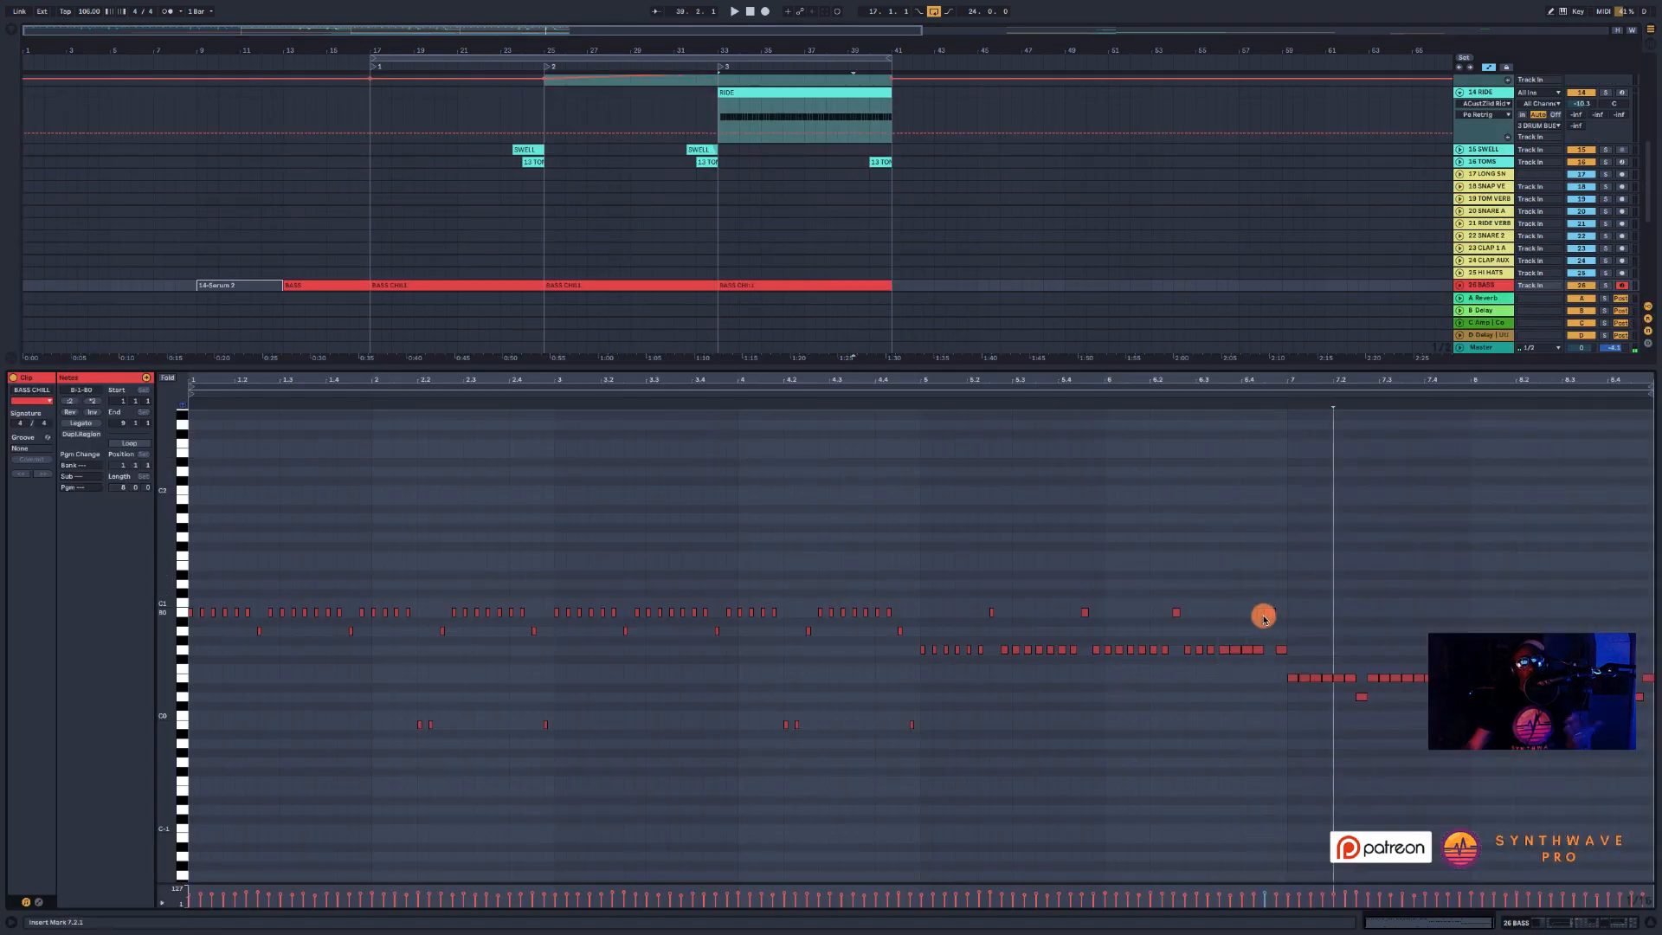
pyautogui.click(1599, 924)
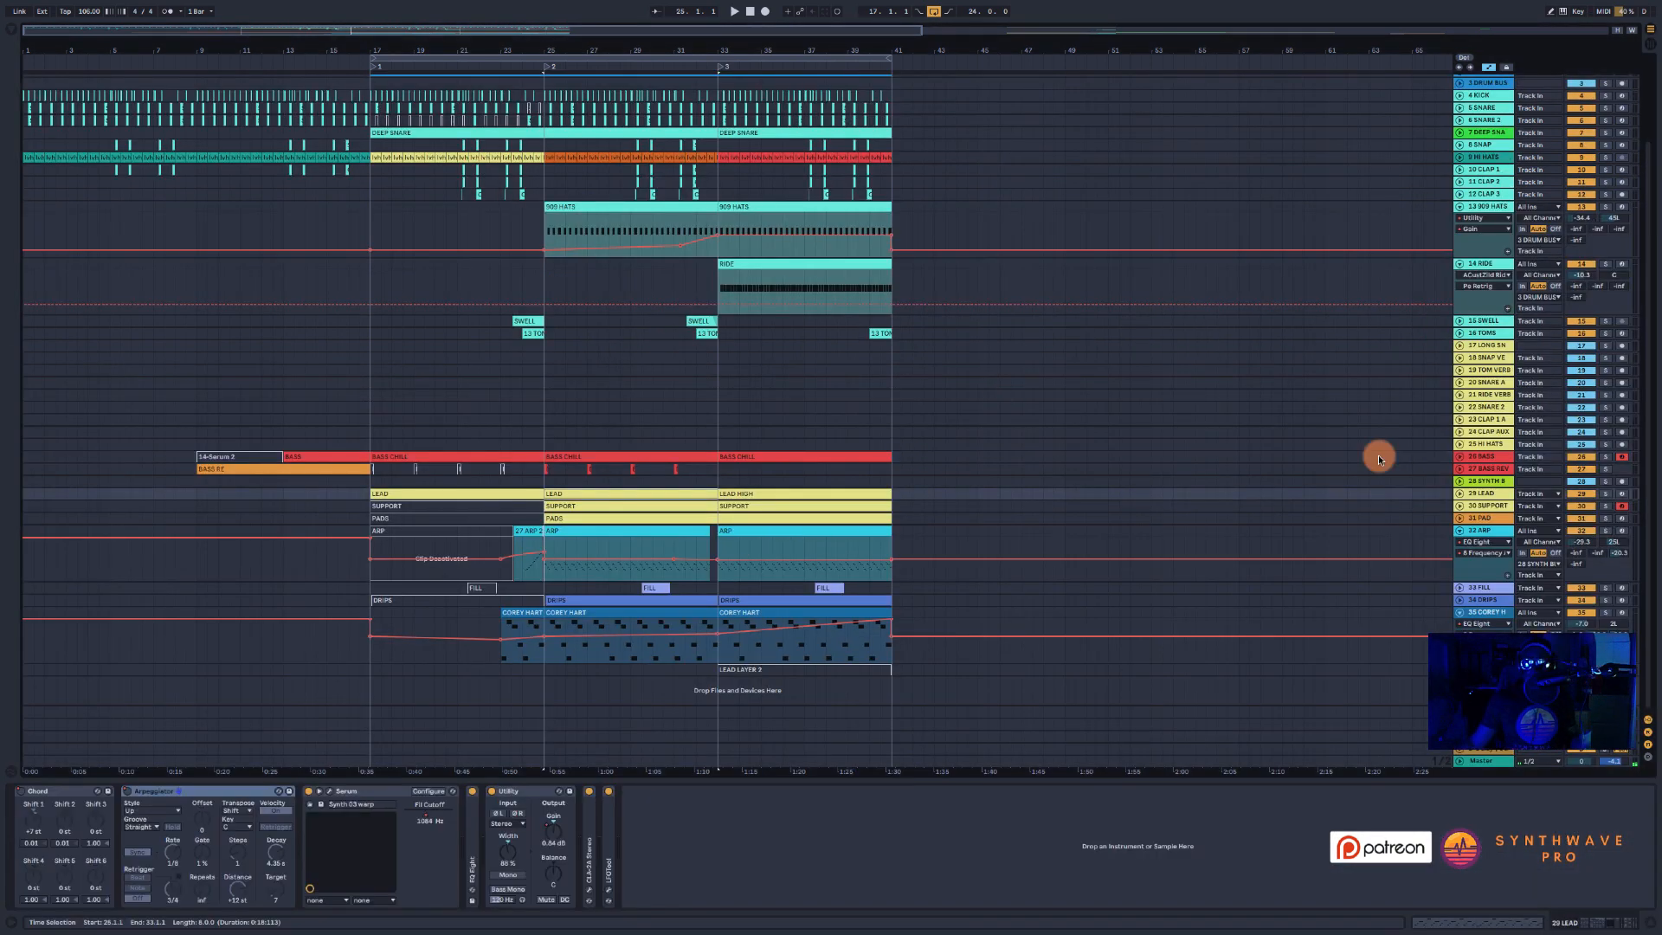
# - Select the SYNTH BUSS track and the Section 2 LEAD clip, expanding the LEAD track to inspect its automation and collapsing it again
pyautogui.click(1490, 484)
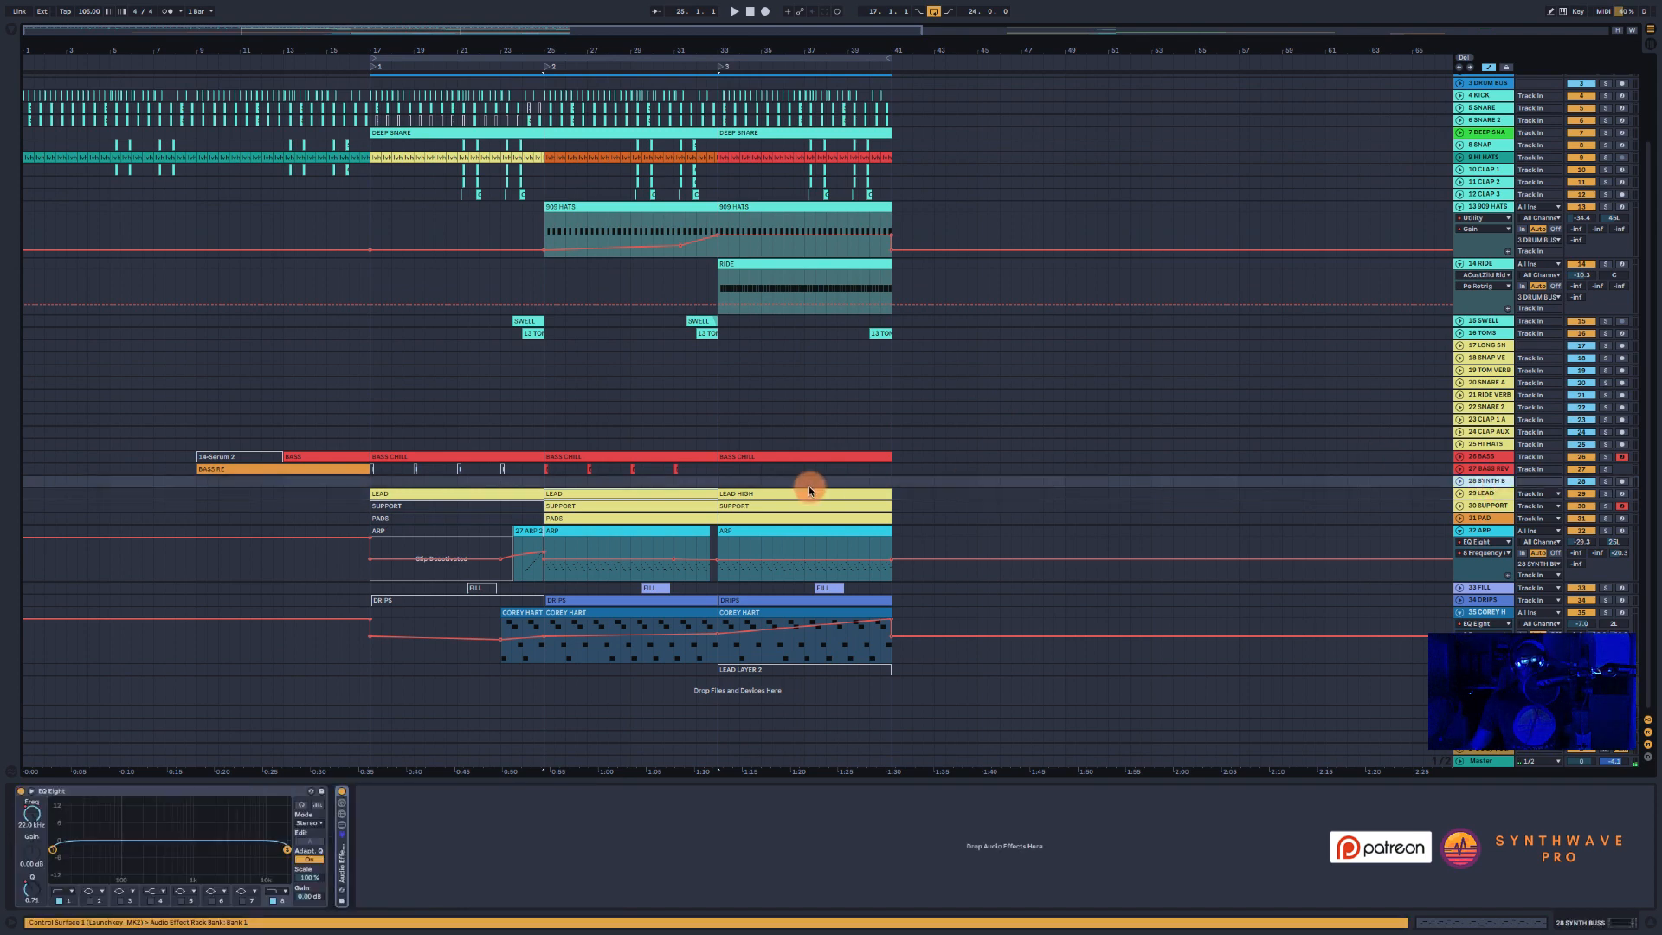
pyautogui.click(703, 494)
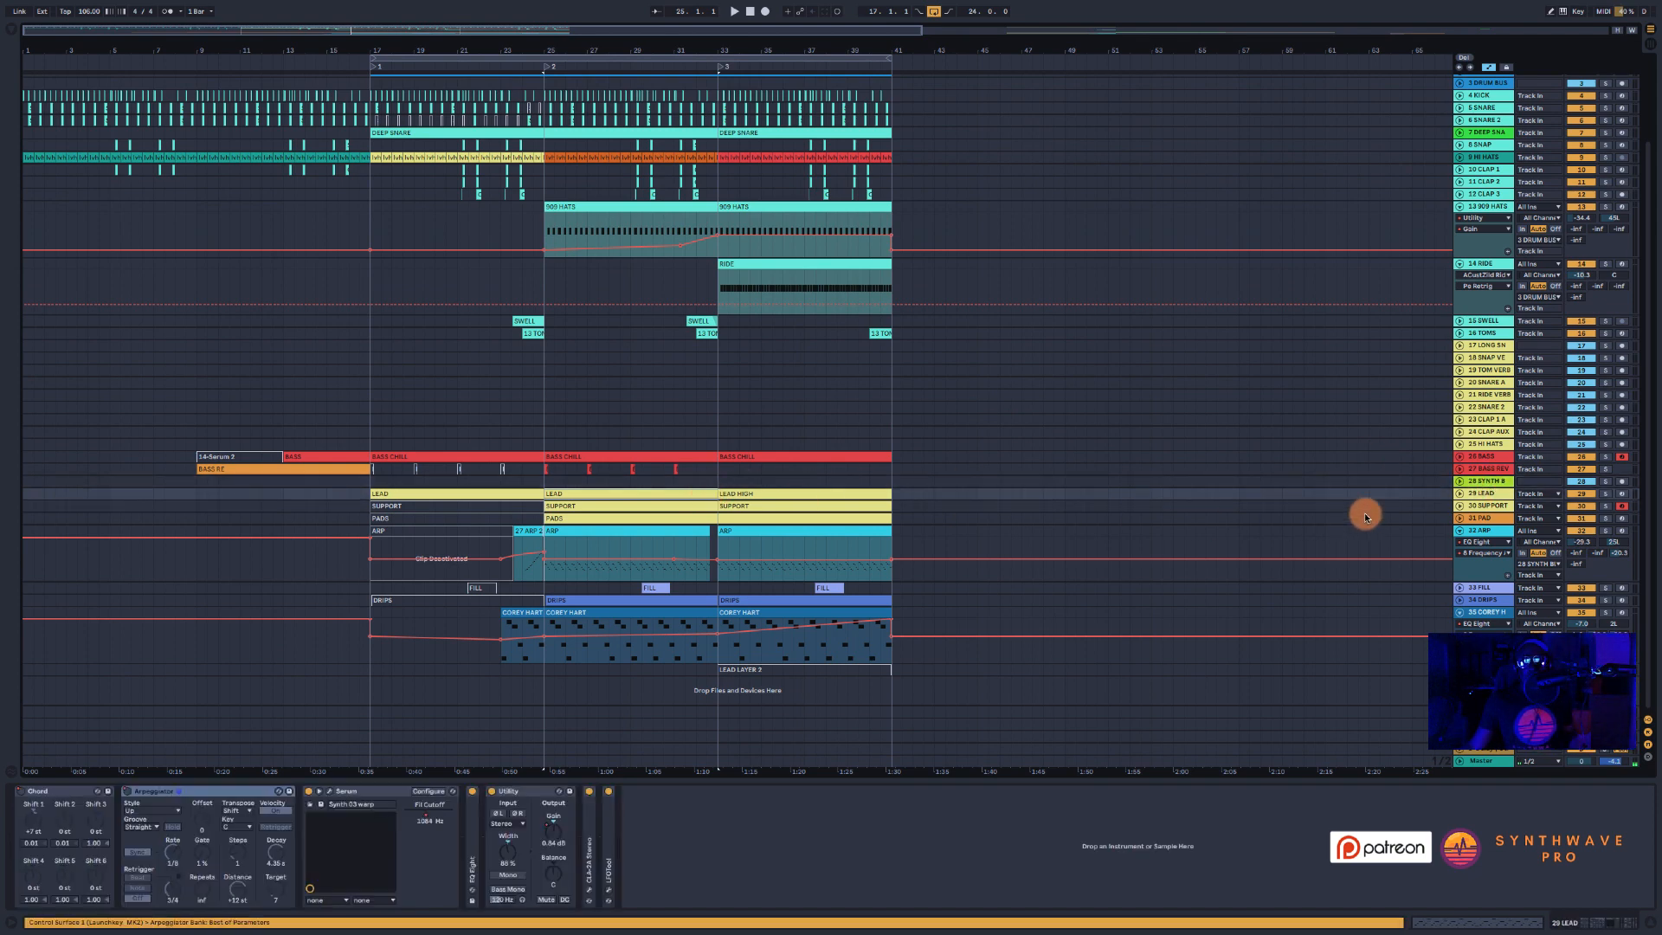
pyautogui.click(1459, 493)
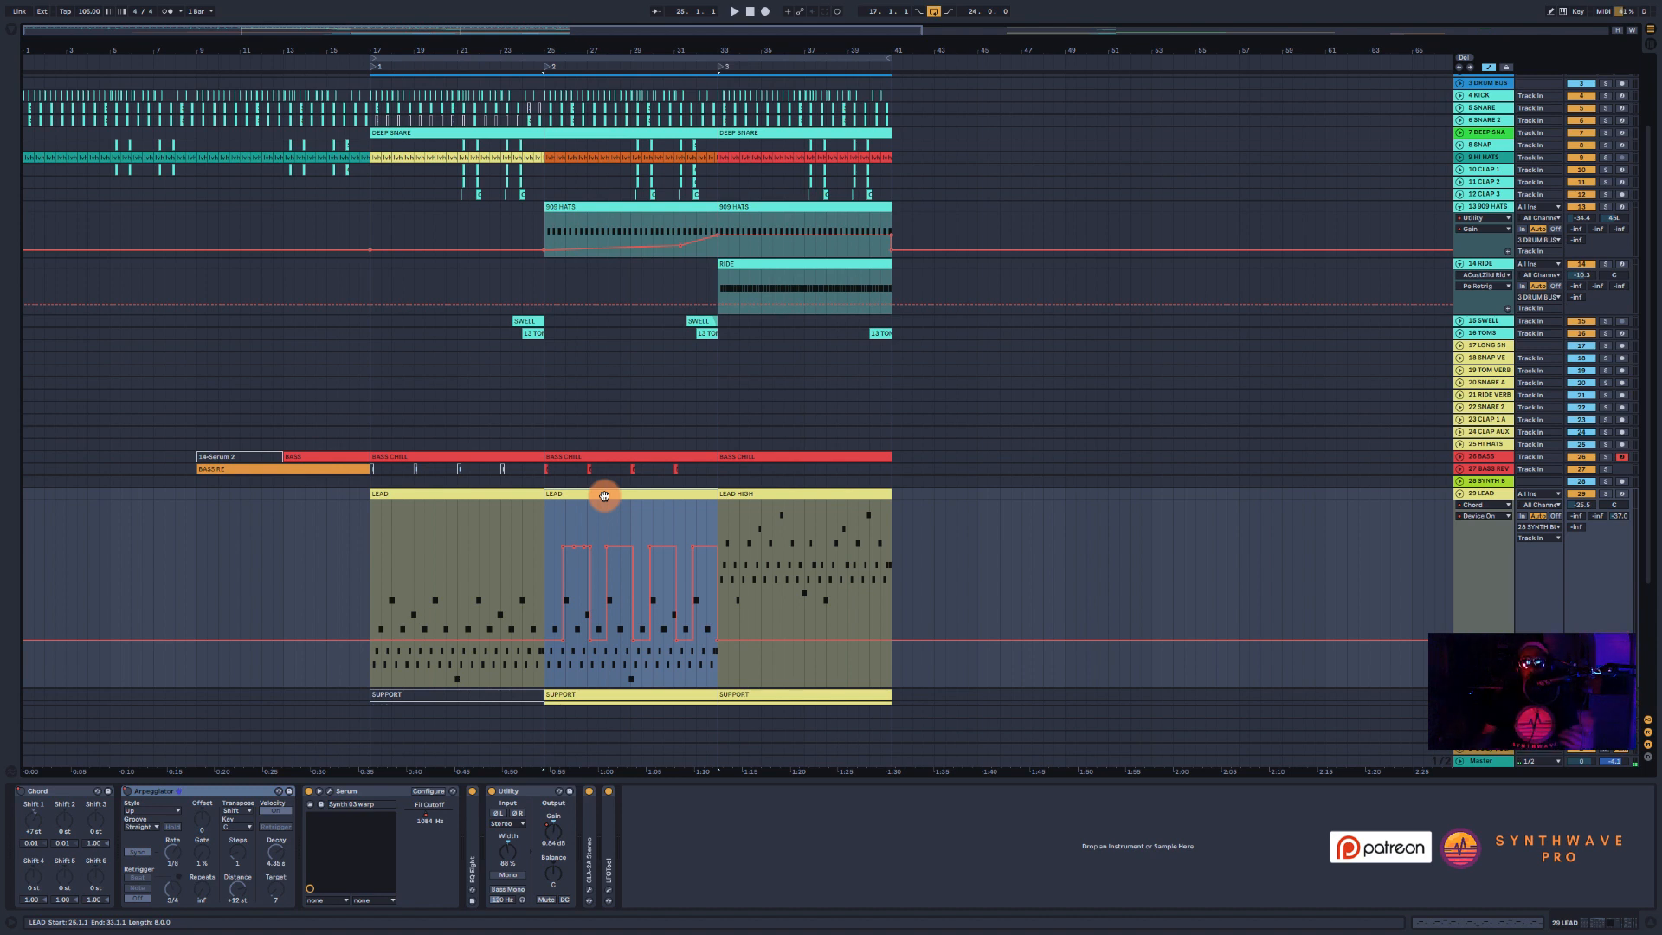
pyautogui.click(1460, 493)
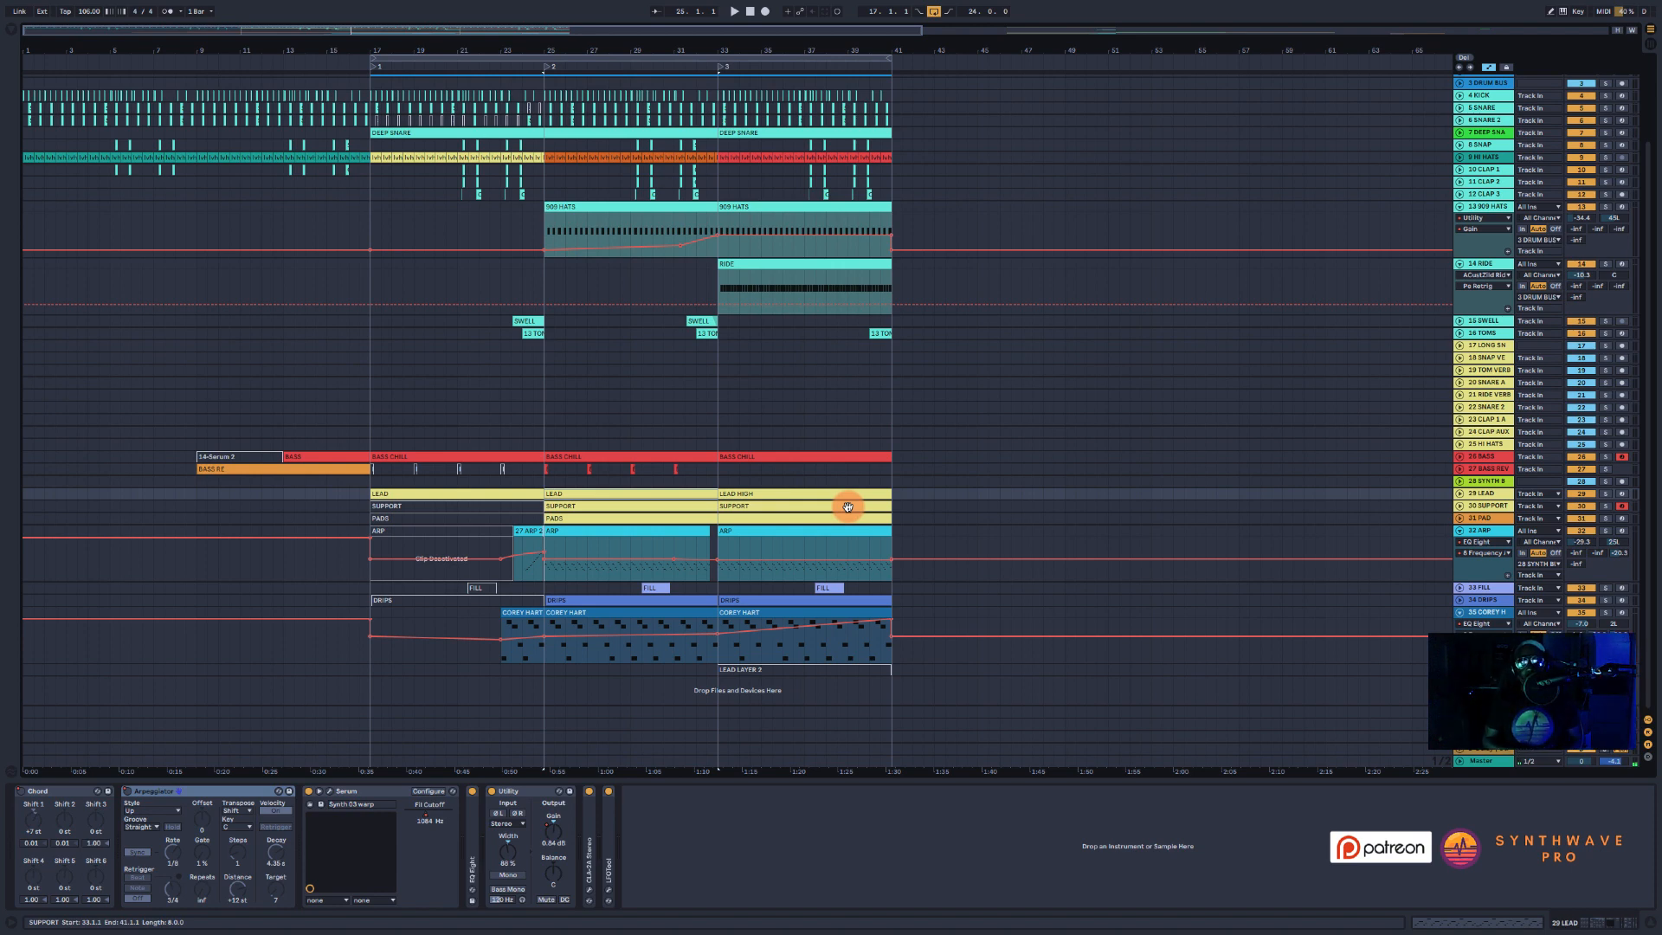
pyautogui.click(555, 455)
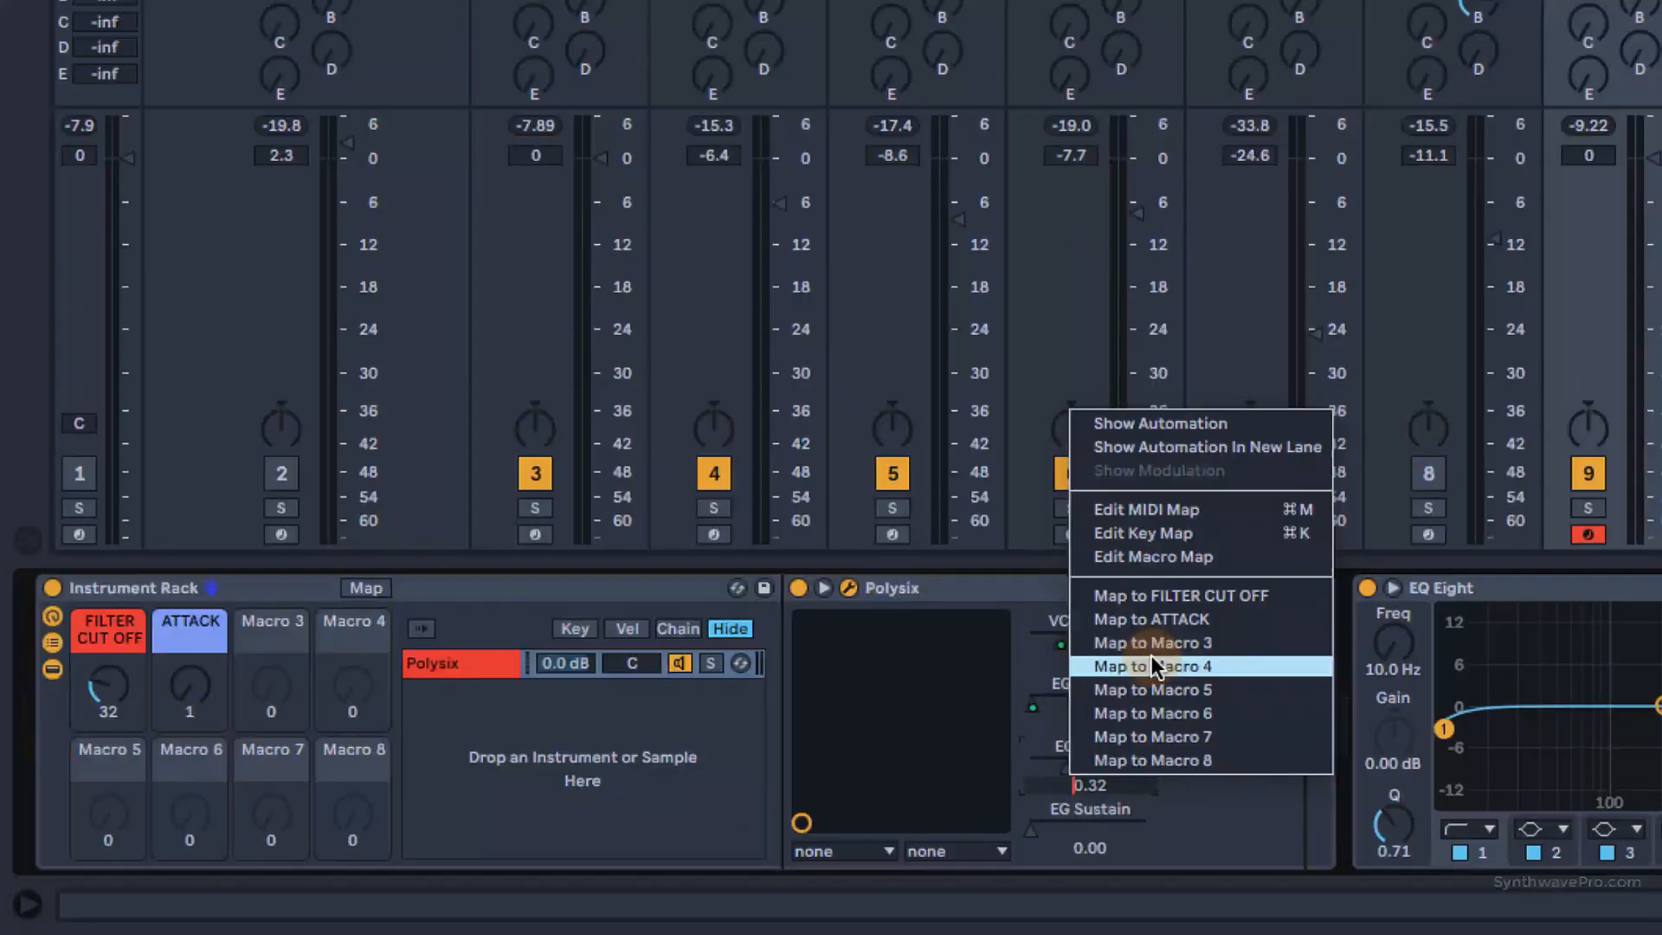
# - Map the Polysix envelope parameter to an unused macro of the Instrument Rack
pyautogui.click(1153, 649)
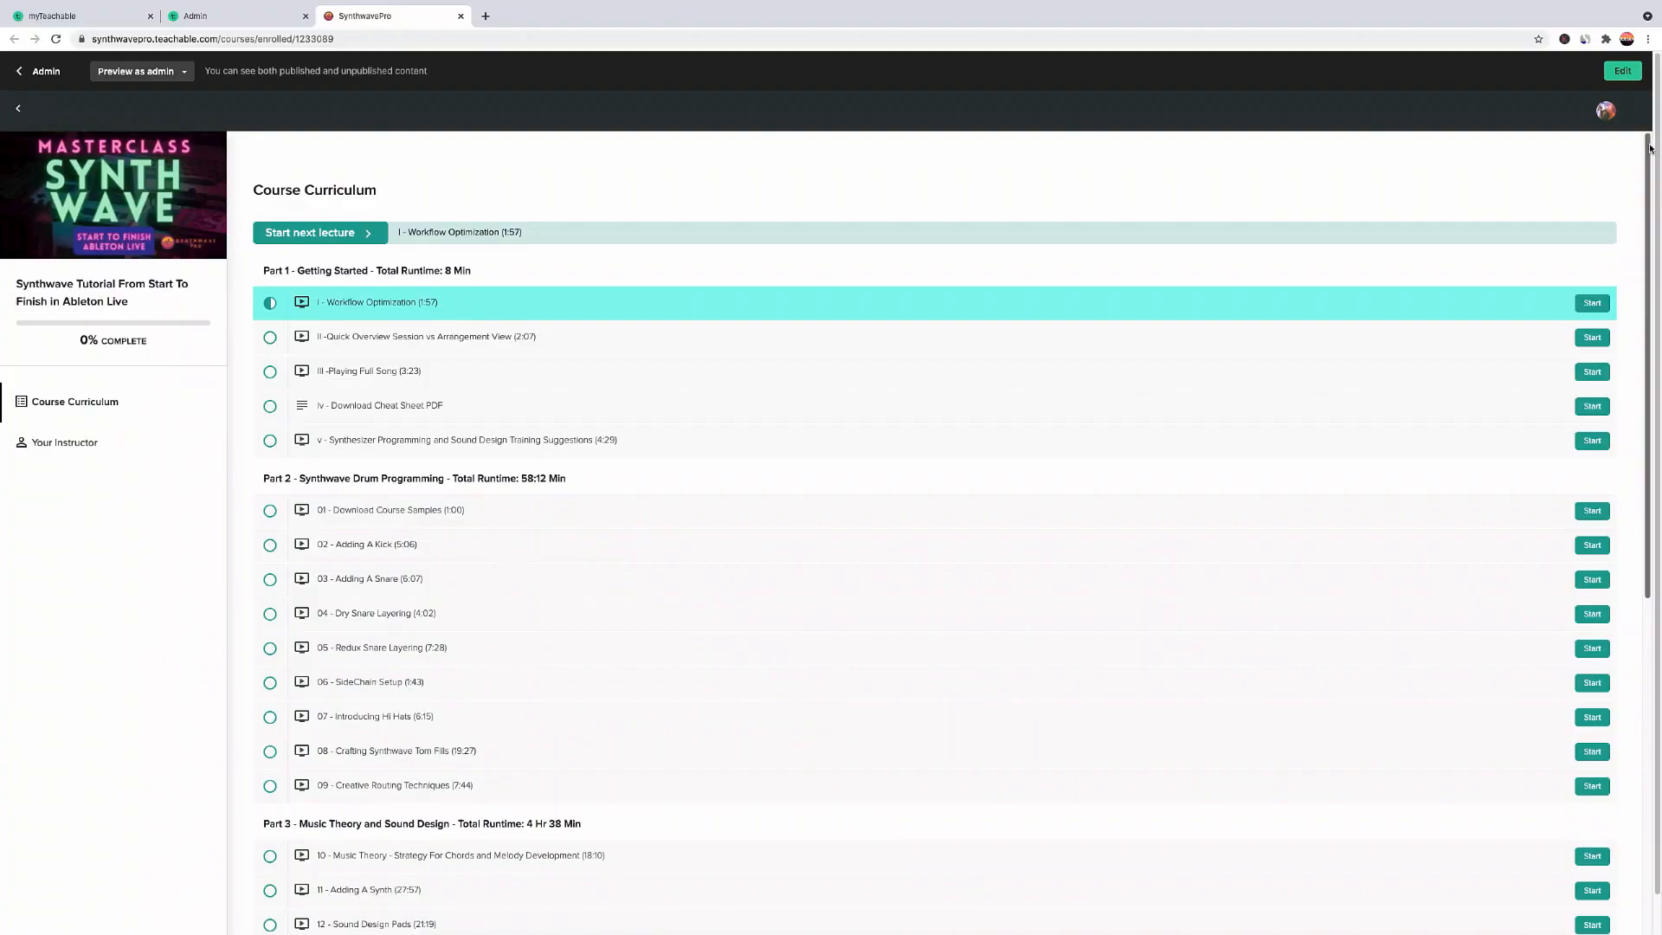
# - Browse the Synthwave masterclass curriculum and its lecture list on the course website in the web browser
pyautogui.scroll(-8, 1658, 535)
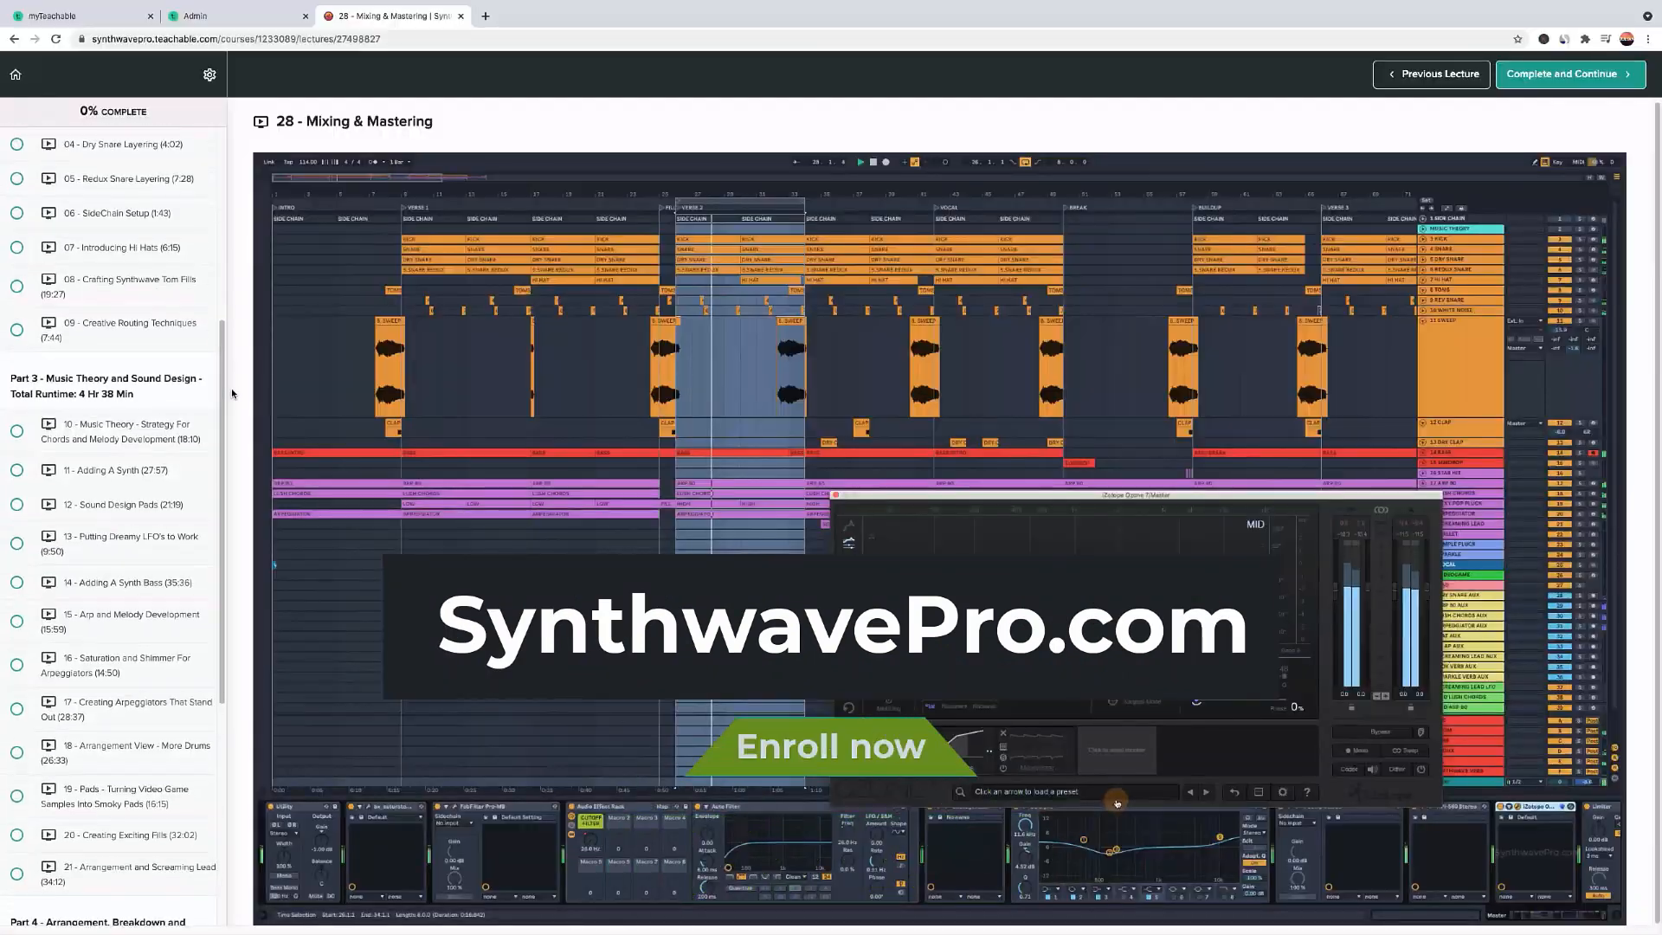
pyautogui.moveTo(231, 388); pyautogui.dragTo(238, 515)
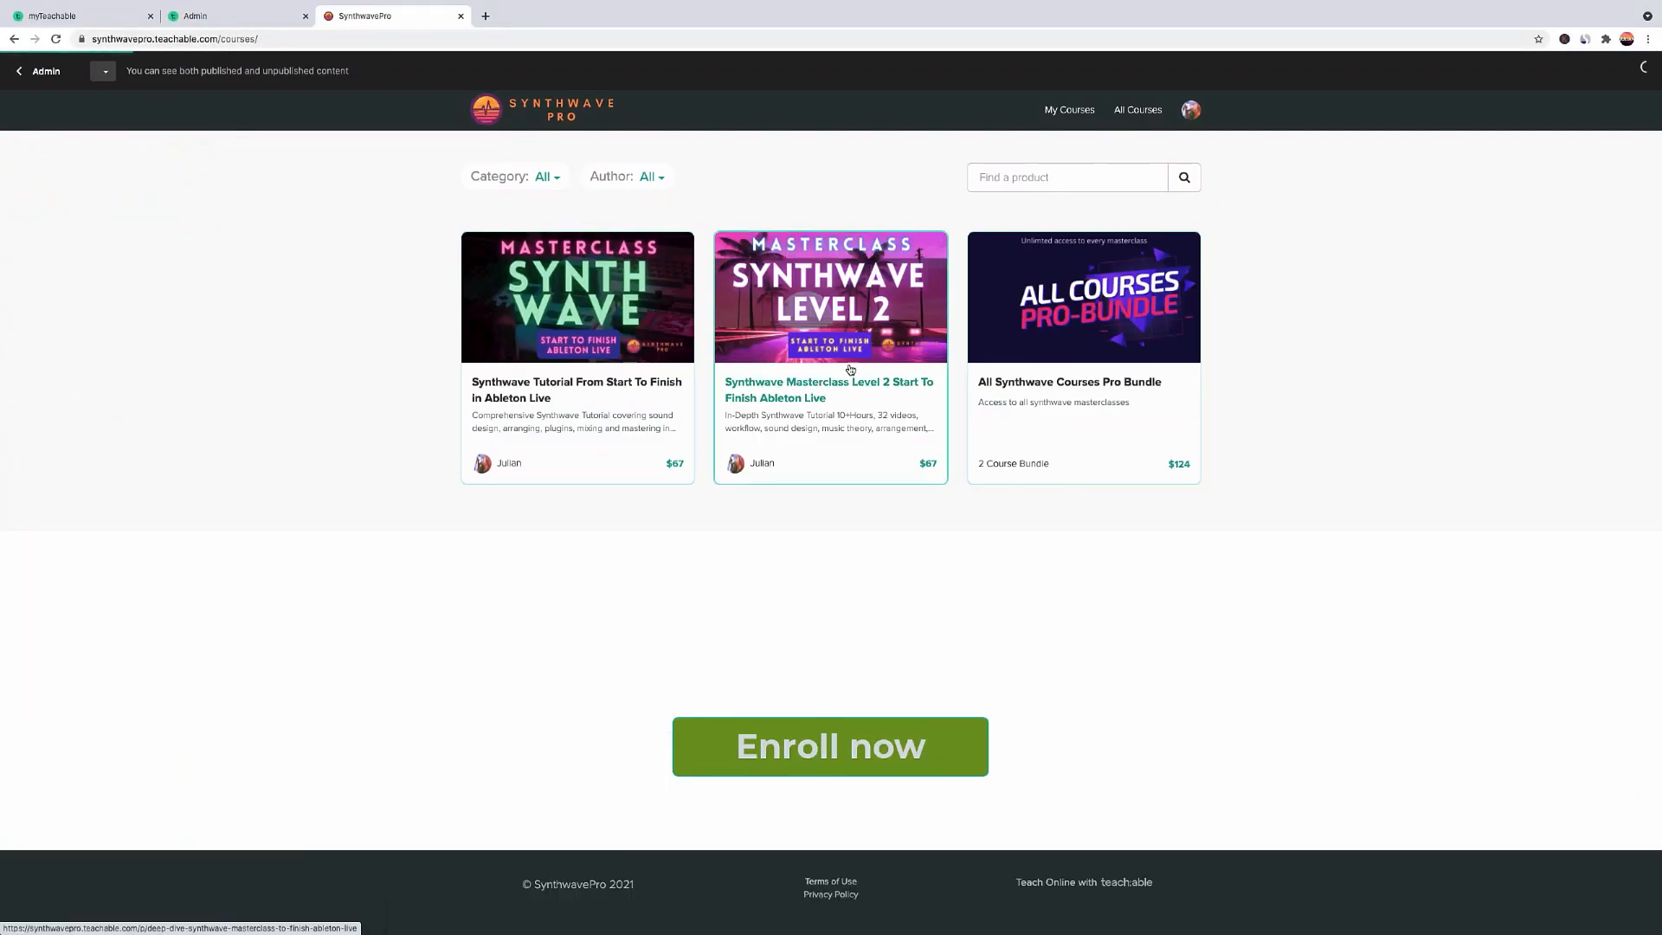